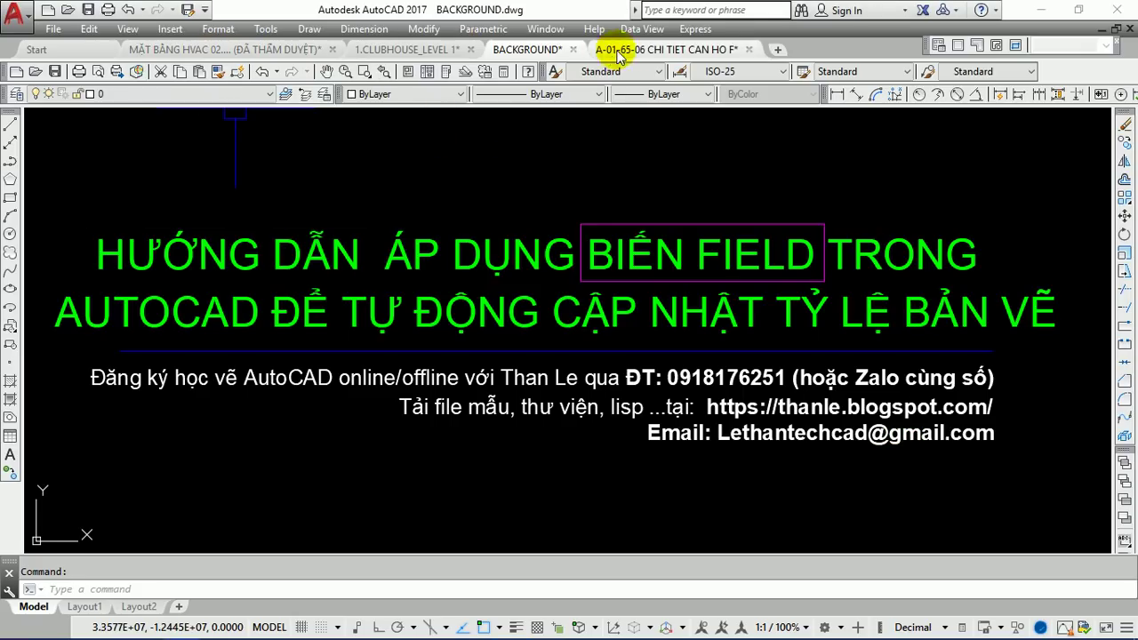
Switch to the A-01-65-06 CHI TIET CAN HO F drawing and zoom to its title block showing 1/50.
click(642, 50)
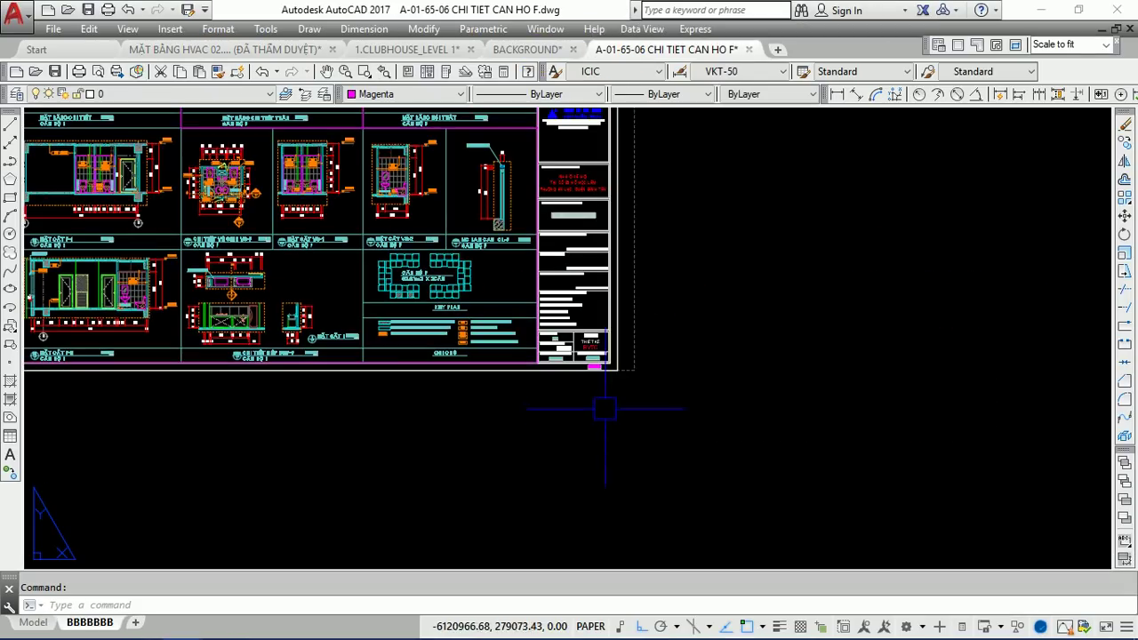
scroll(541, 360, up, 3)
scroll(533, 533, down, 3)
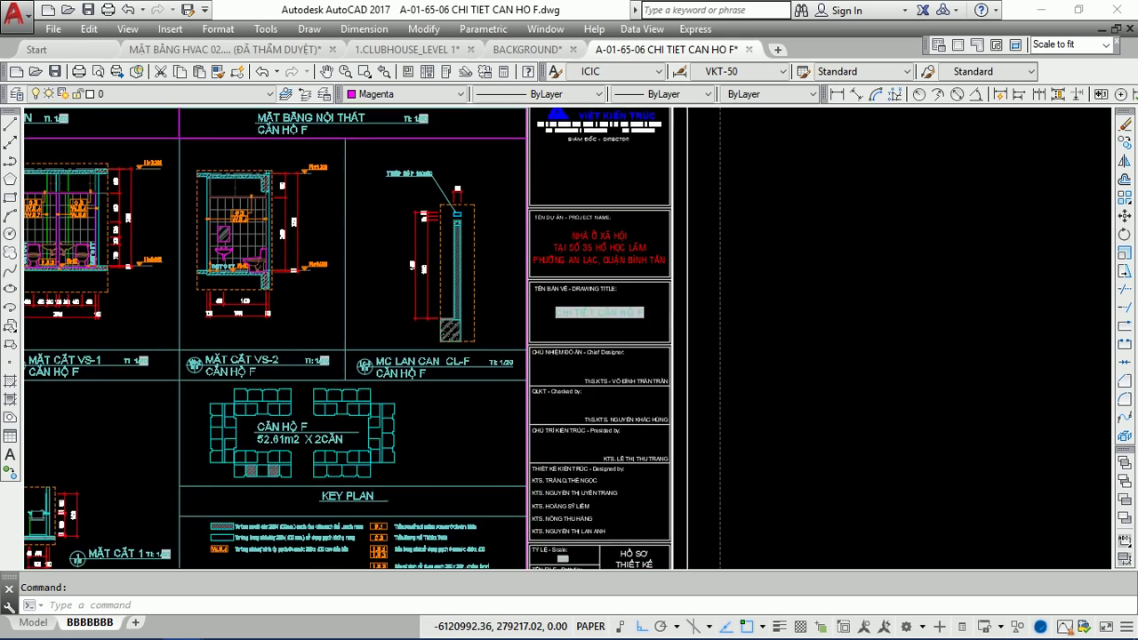
scroll(627, 484, down, 3)
scroll(657, 489, up, 5)
scroll(658, 489, up, 3)
middle_drag(657, 490, 578, 249)
scroll(542, 293, up, 3)
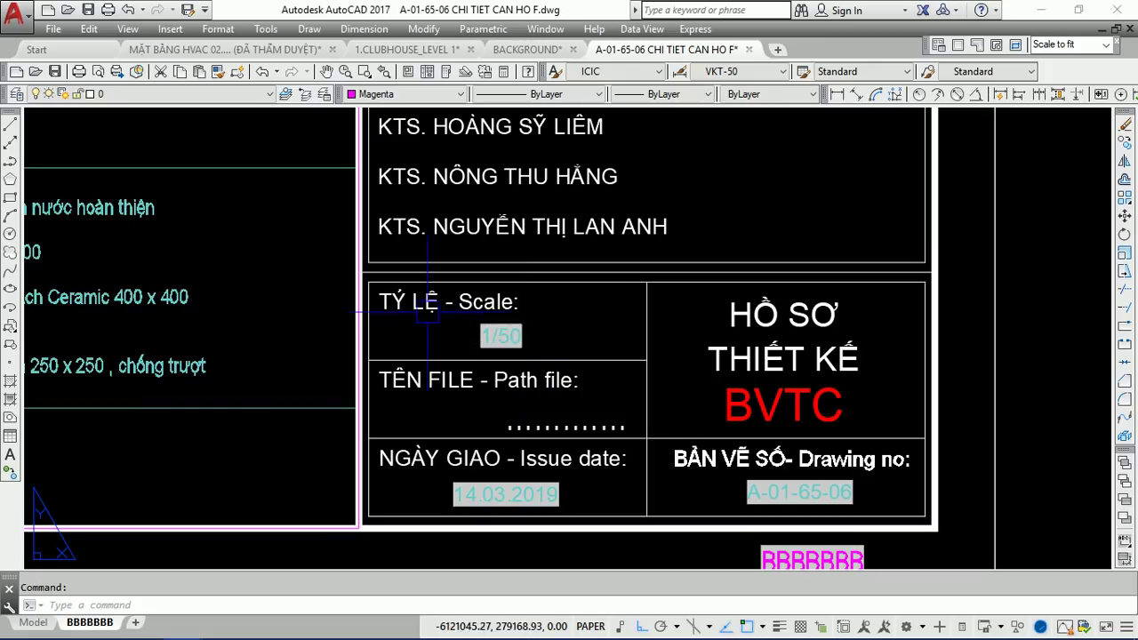
scroll(529, 308, up, 3)
scroll(578, 373, up, 3)
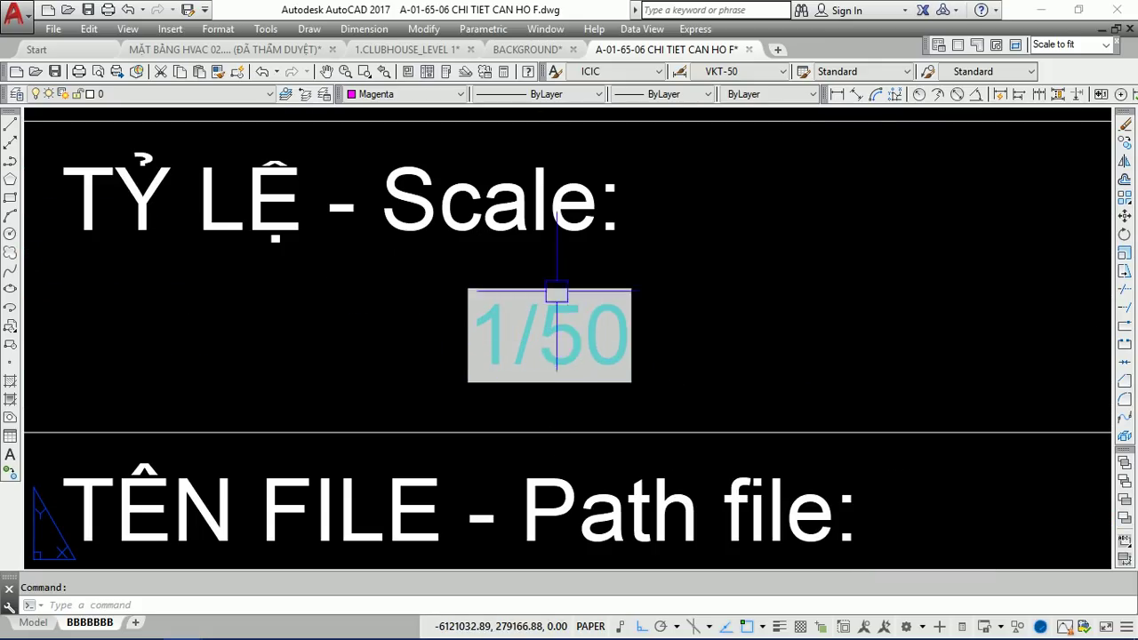
scroll(747, 329, down, 3)
scroll(777, 322, down, 3)
Select the layout viewport and confirm its scale reads 1:50.
middle_drag(623, 302, 769, 382)
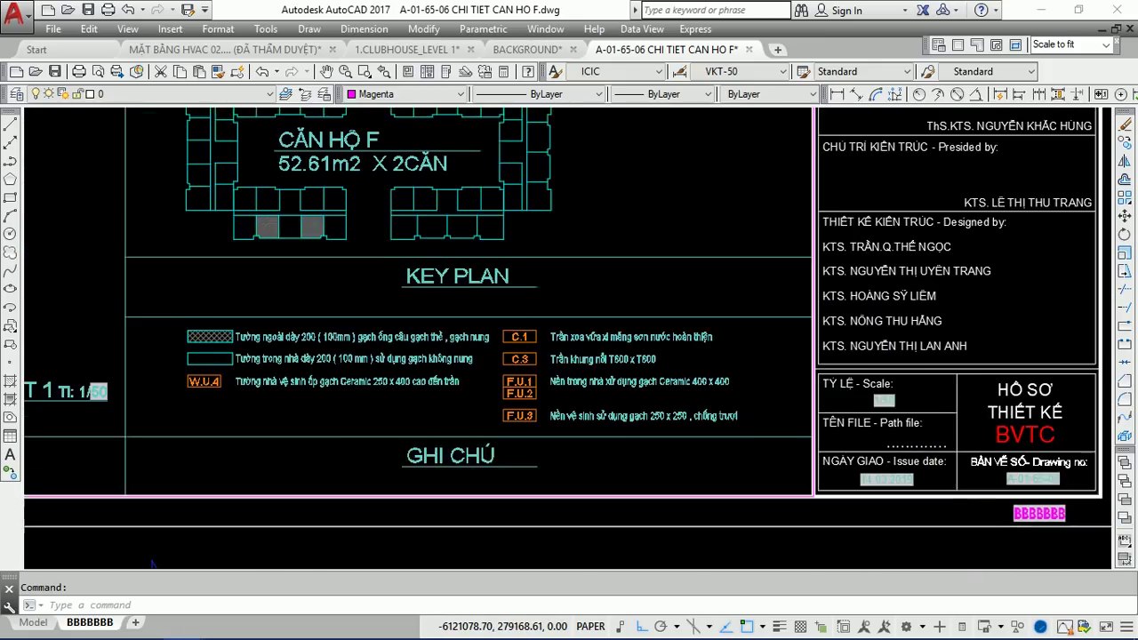
scroll(700, 420, down, 3)
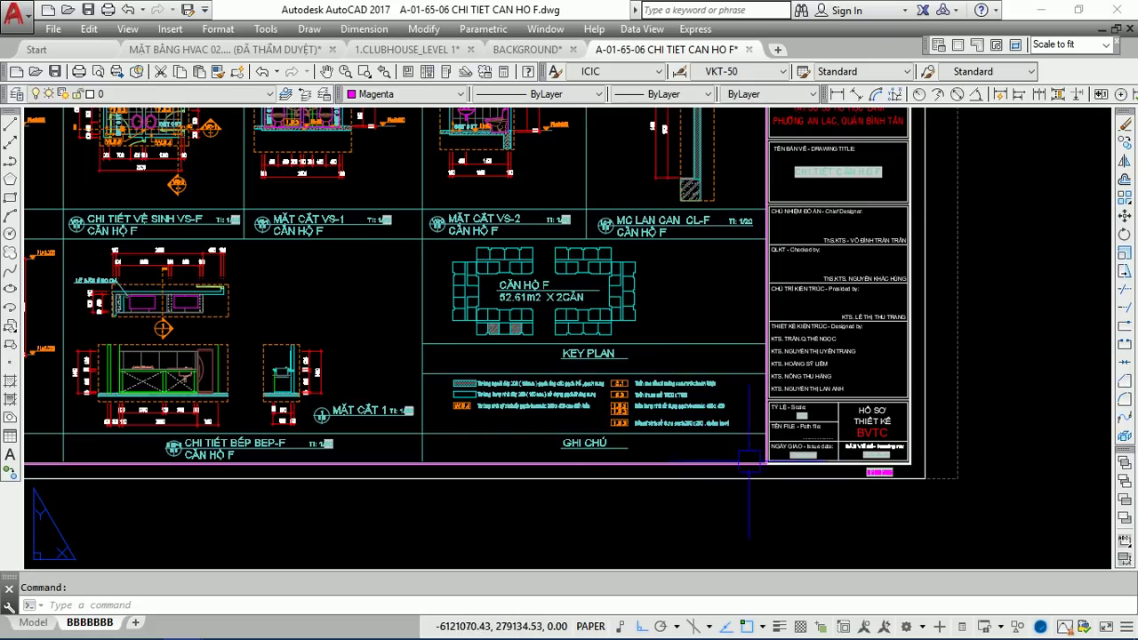
scroll(749, 458, up, 3)
click(758, 436)
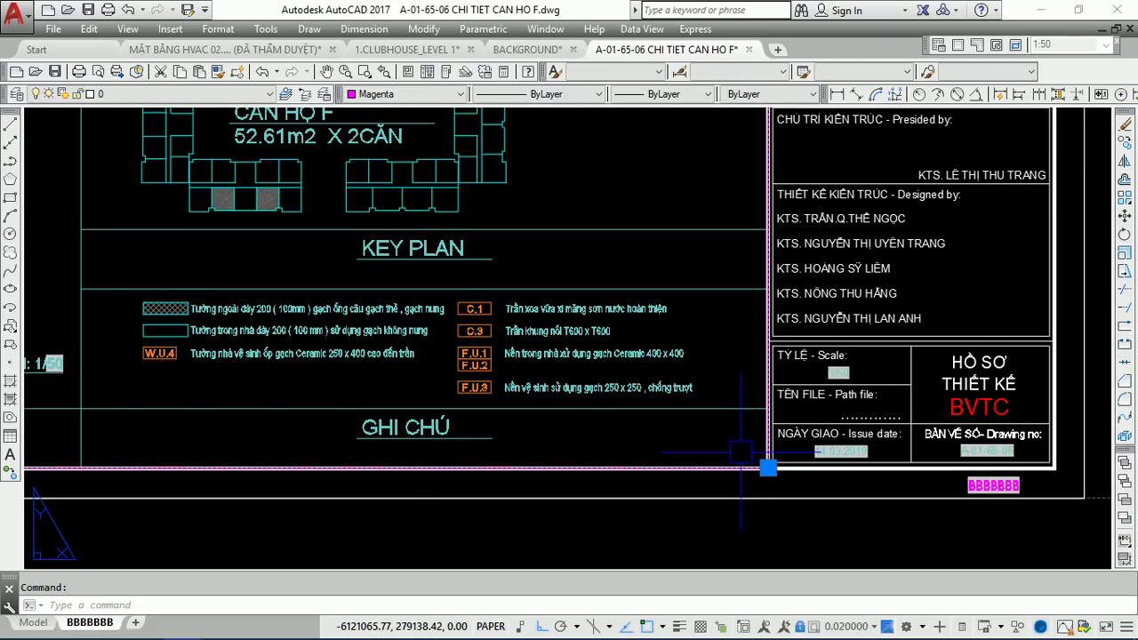
middle_drag(739, 423, 631, 429)
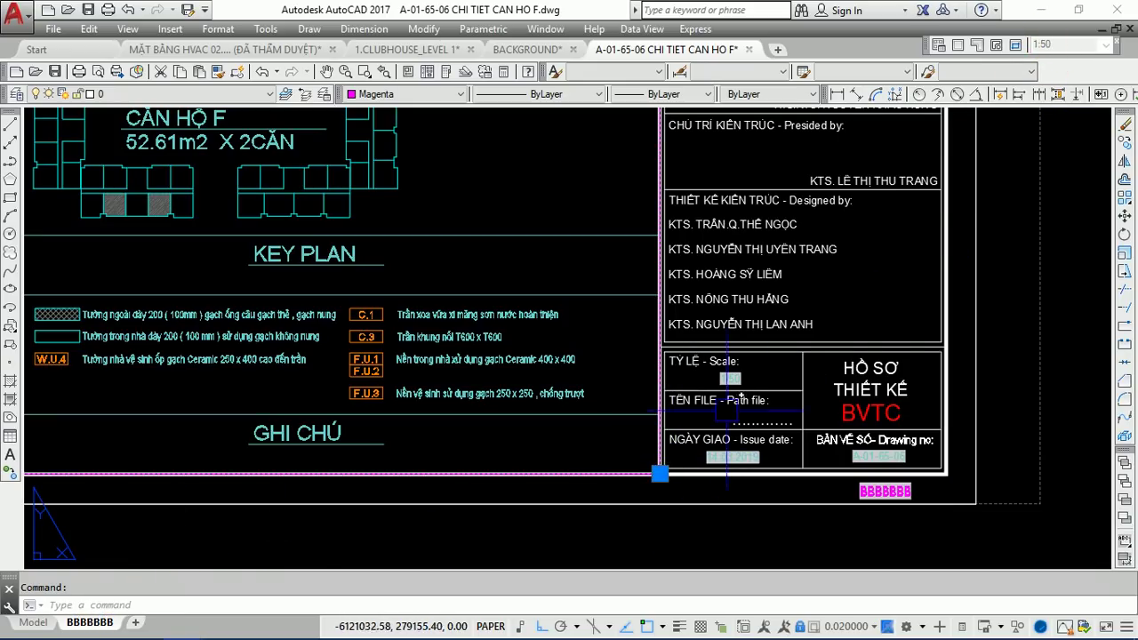
scroll(662, 443, up, 5)
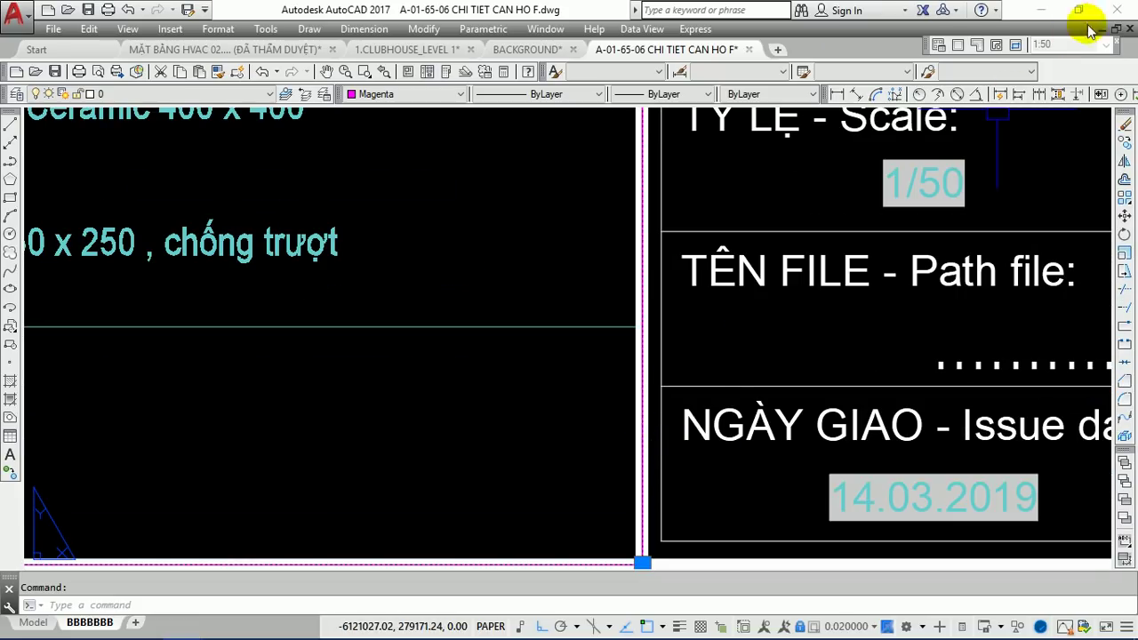
drag(1057, 47, 1057, 49)
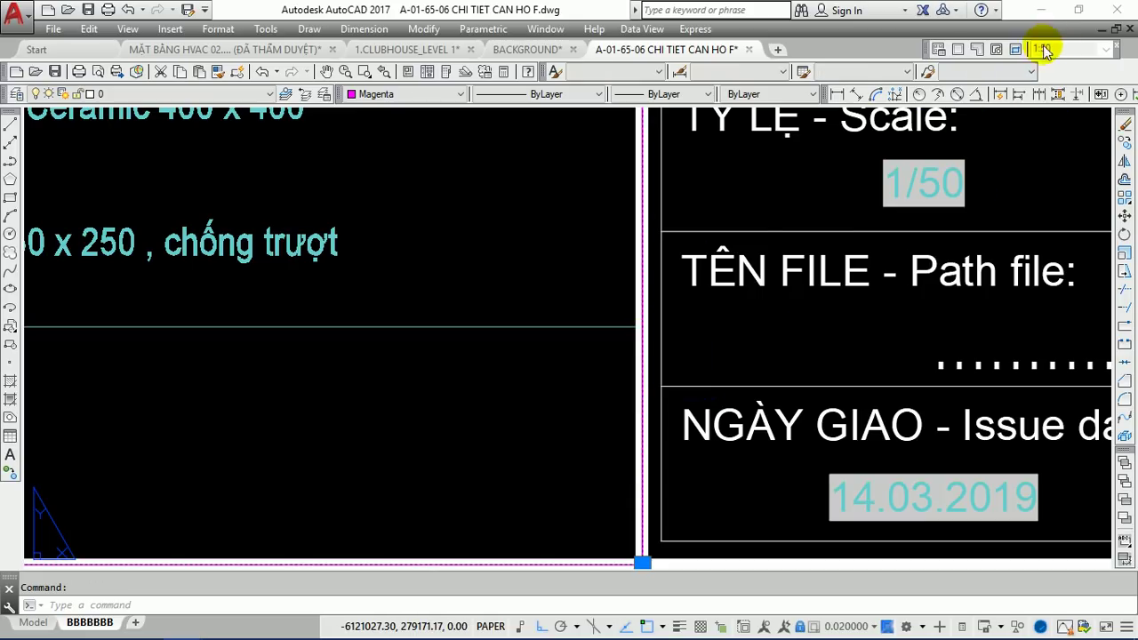
scroll(618, 357, down, 2)
key(Escape)
scroll(800, 261, up, 6)
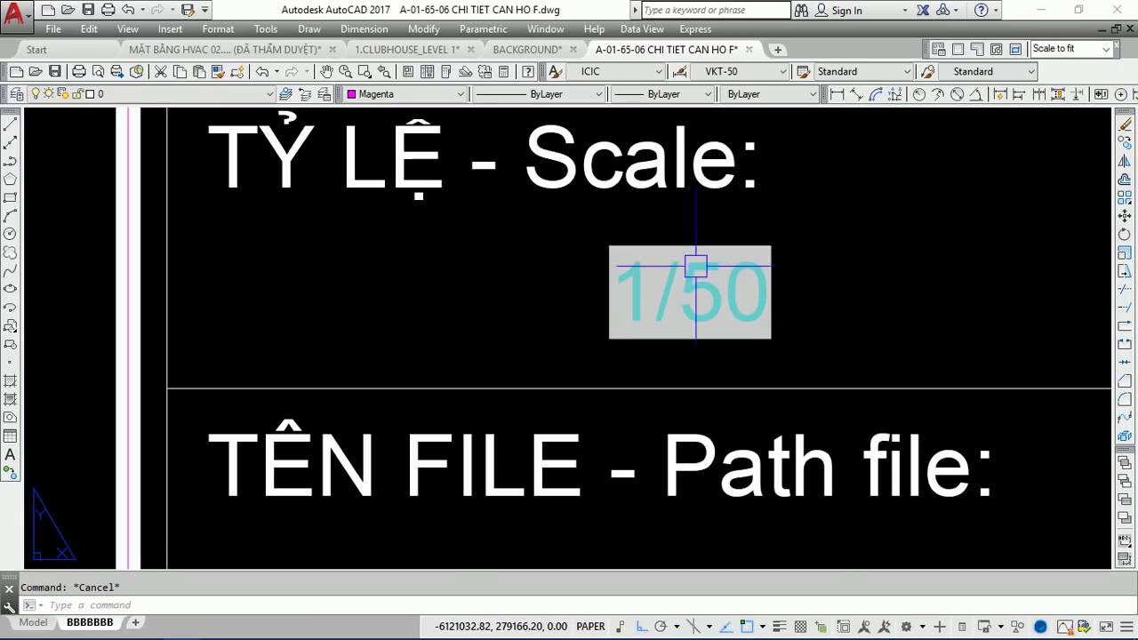
scroll(752, 283, down, 3)
scroll(749, 251, down, 4)
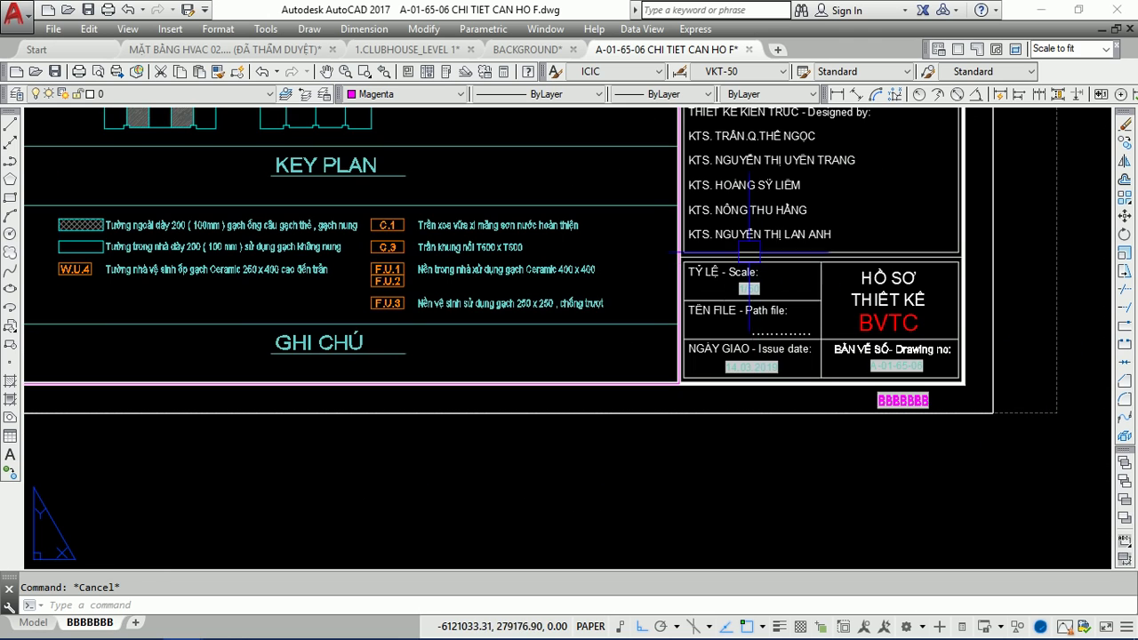
scroll(756, 273, down, 2)
scroll(756, 373, up, 6)
middle_drag(496, 400, 241, 431)
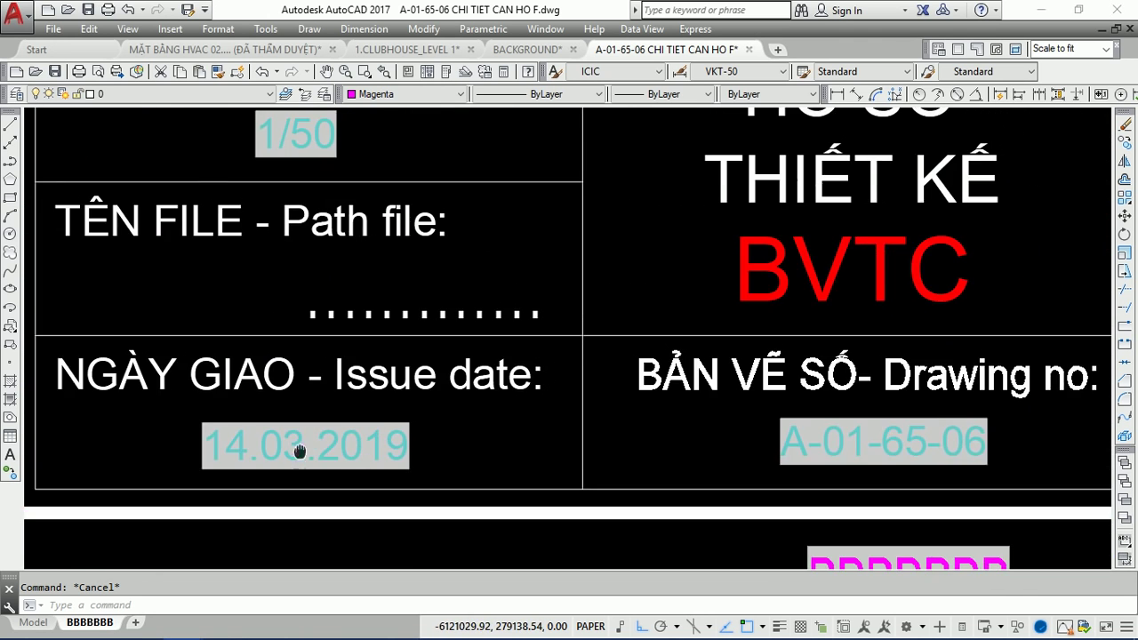
scroll(304, 437, down, 3)
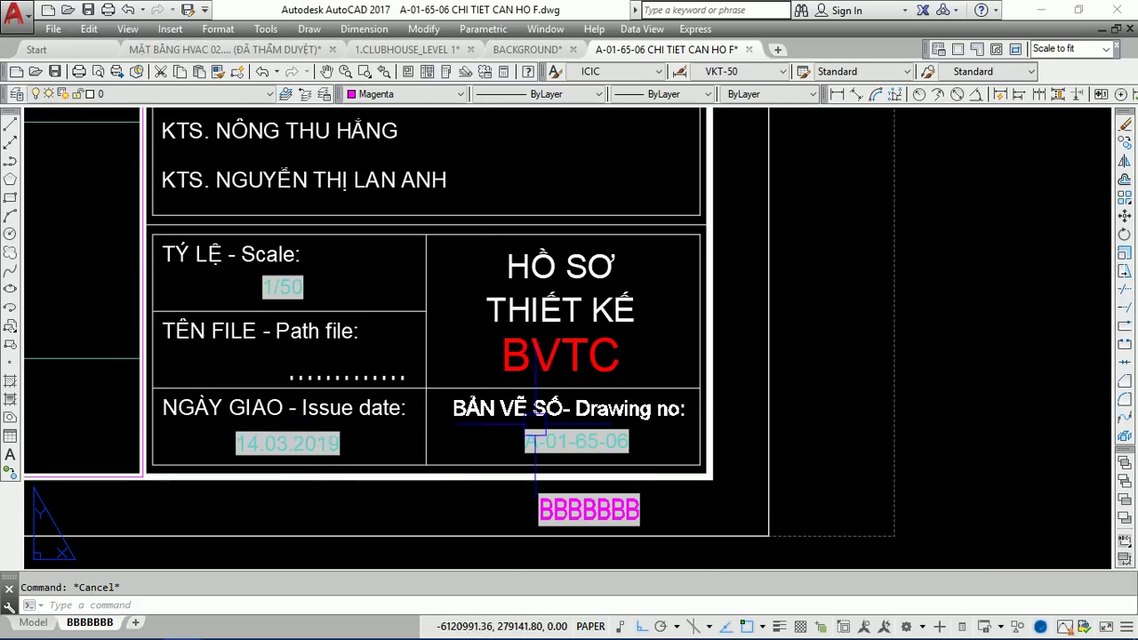
scroll(535, 430, up, 3)
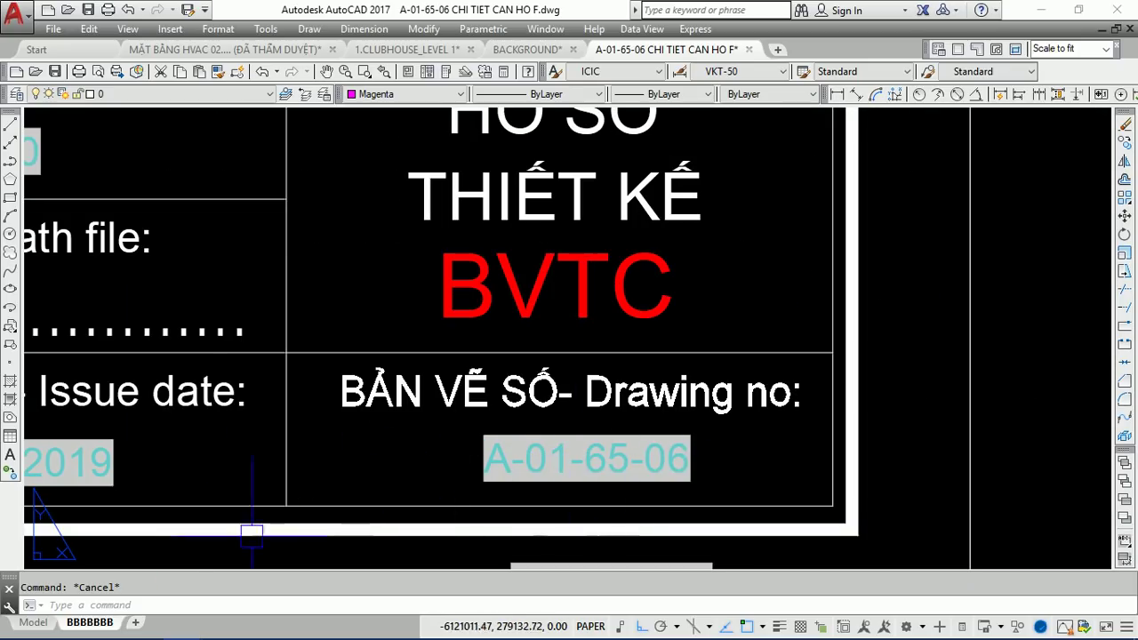
scroll(582, 351, down, 2)
scroll(644, 440, up, 3)
mouse_move(644, 441)
middle_down()
mouse_move(726, 334)
mouse_move(729, 263)
middle_up()
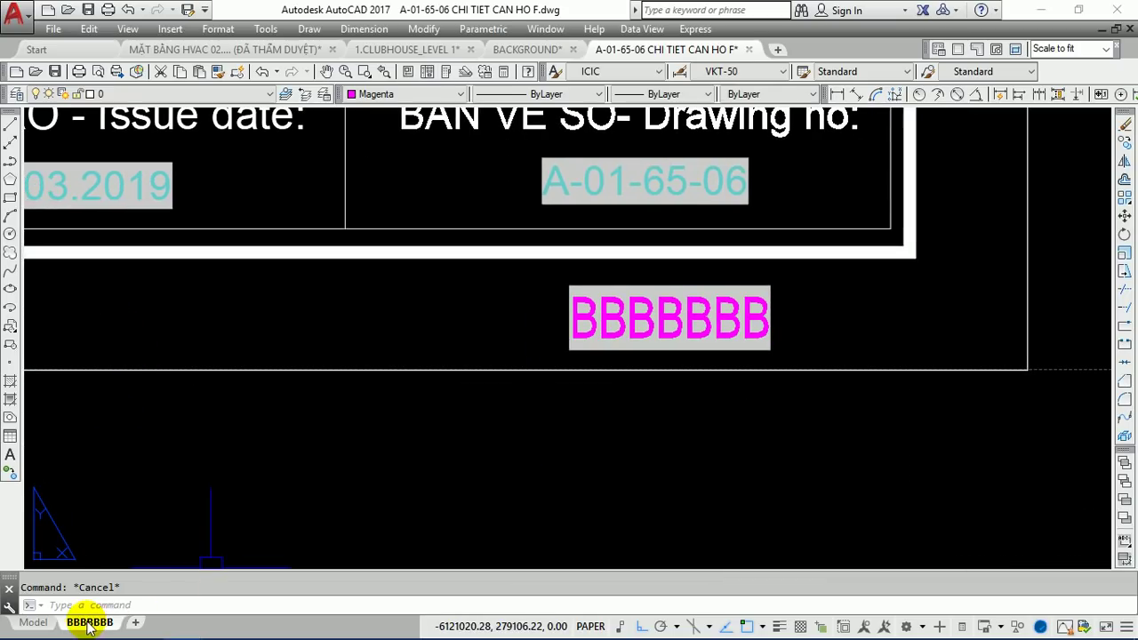
scroll(684, 338, down, 5)
middle_drag(645, 335, 805, 441)
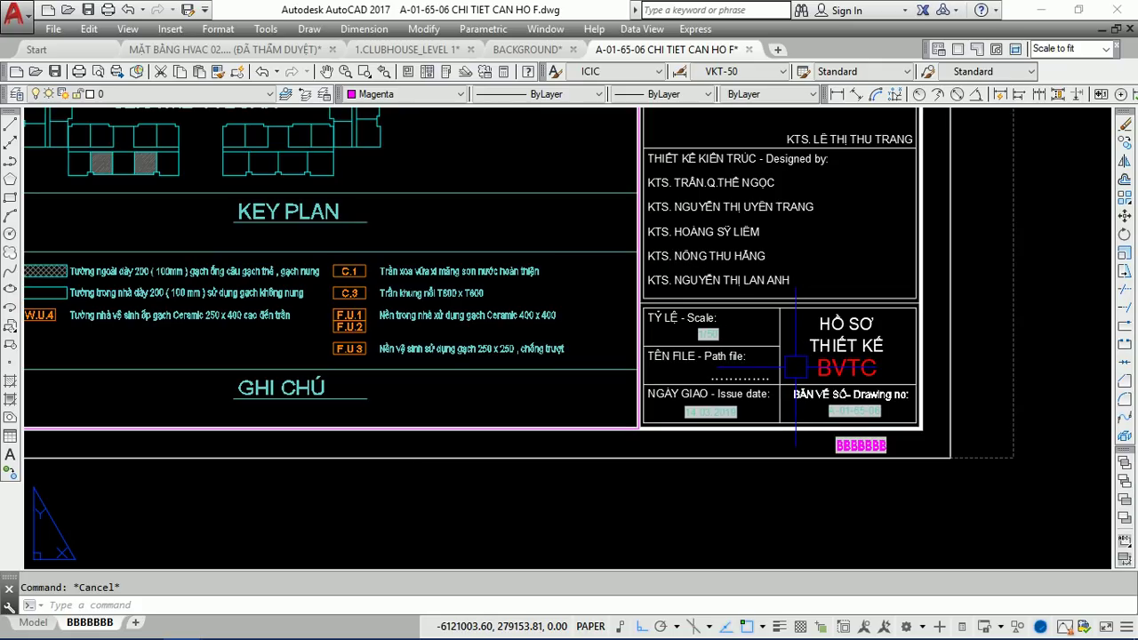
middle_drag(630, 348, 636, 424)
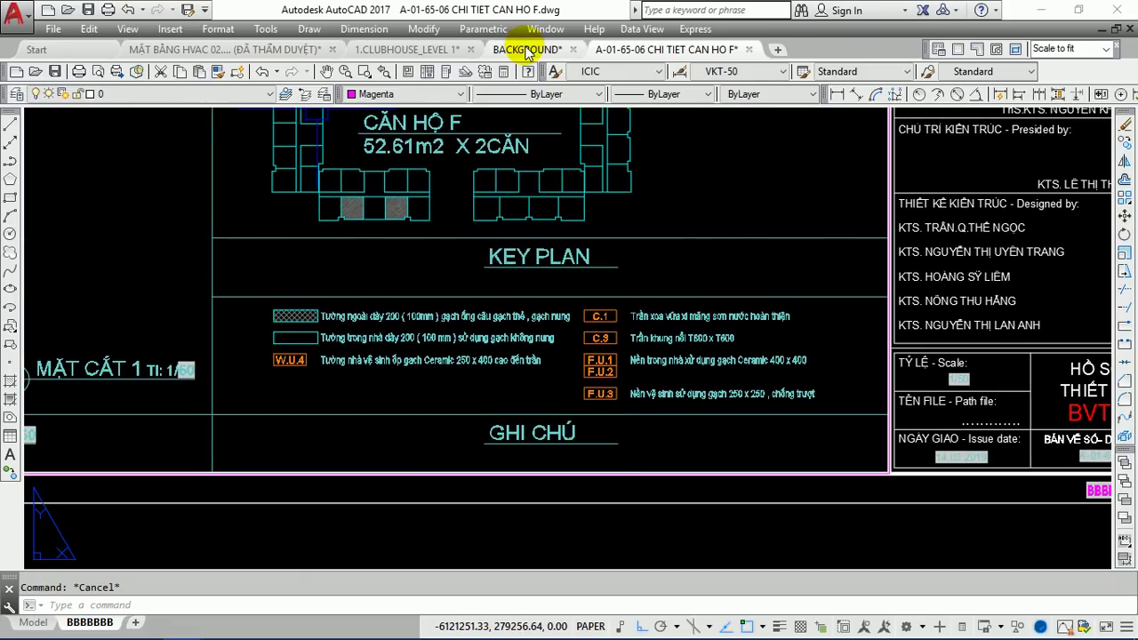
Switch to 1.CLUBHOUSE_LEVEL 1 and frame its two 1.FU layout sheets with TỶ LỆ labels.
click(367, 50)
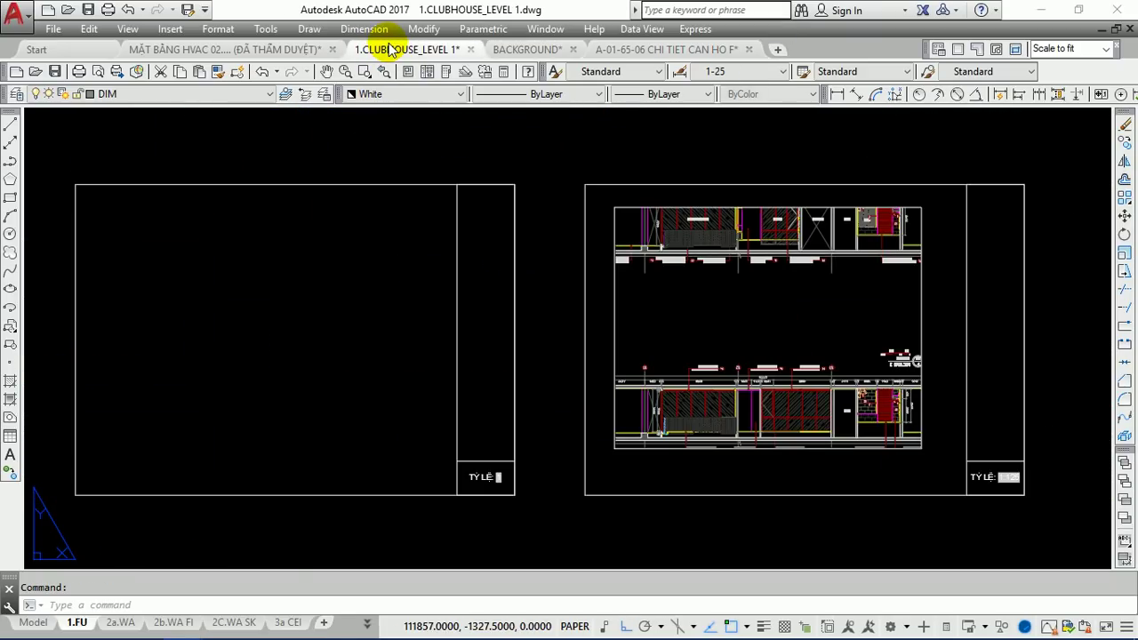
scroll(451, 480, up, 6)
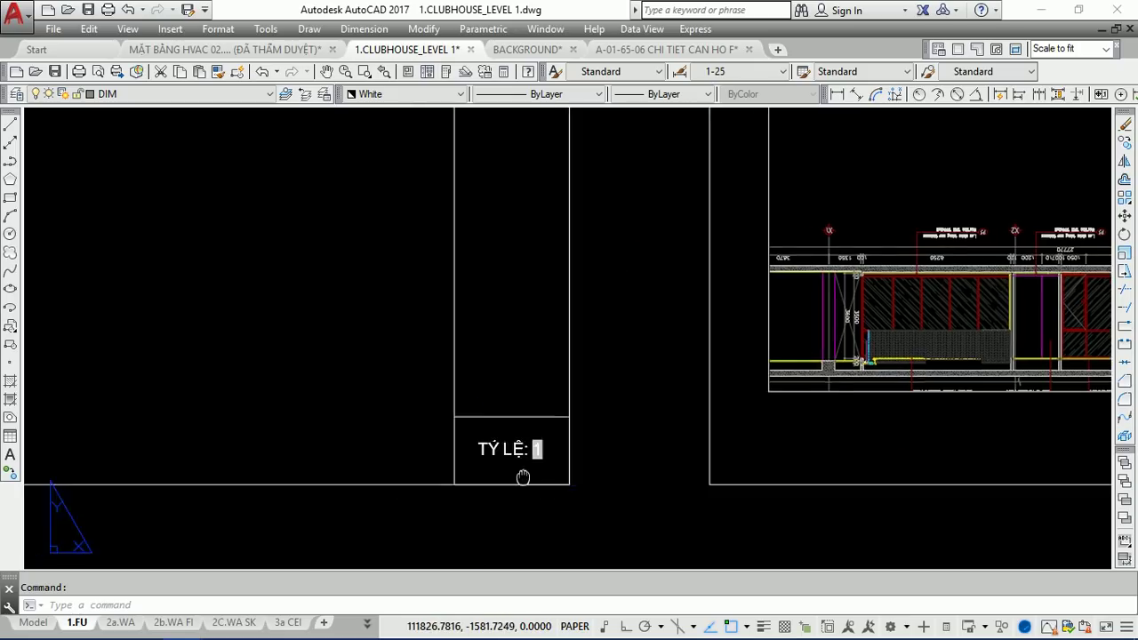
scroll(513, 427, down, 6)
middle_drag(622, 386, 511, 419)
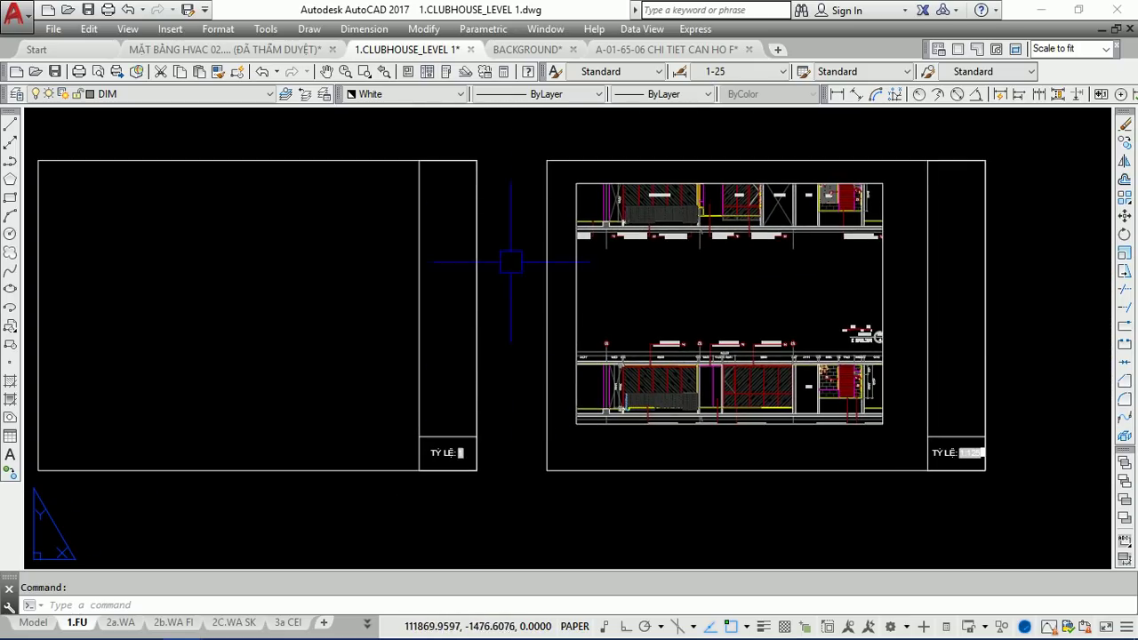
middle_drag(471, 488, 595, 526)
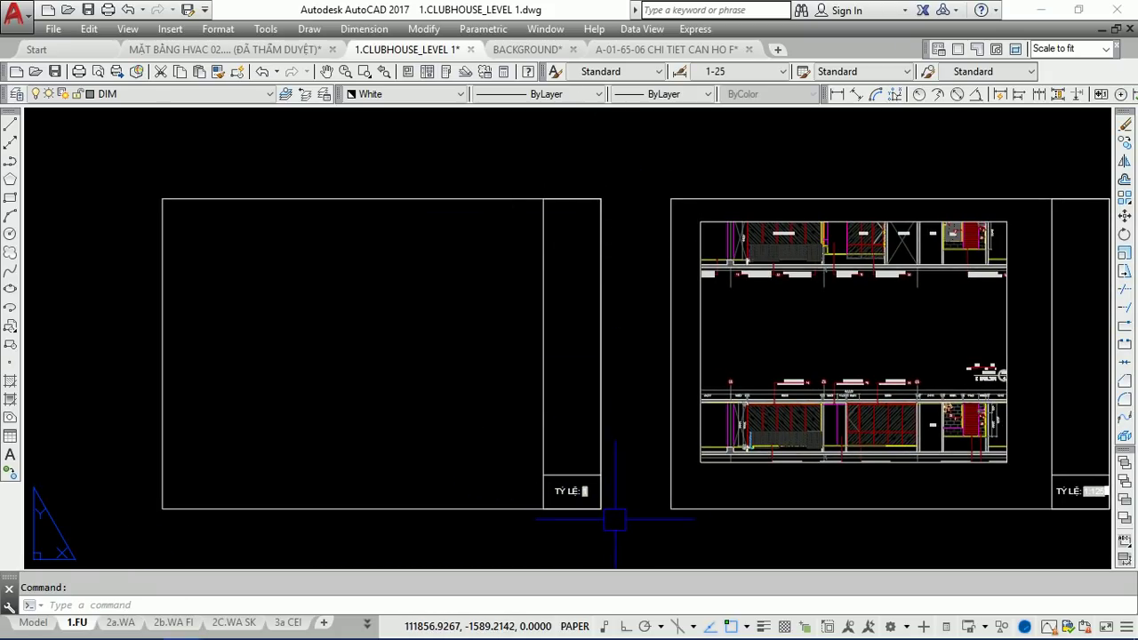
scroll(582, 504, up, 5)
scroll(583, 458, down, 5)
scroll(569, 426, up, 6)
scroll(498, 462, up, 3)
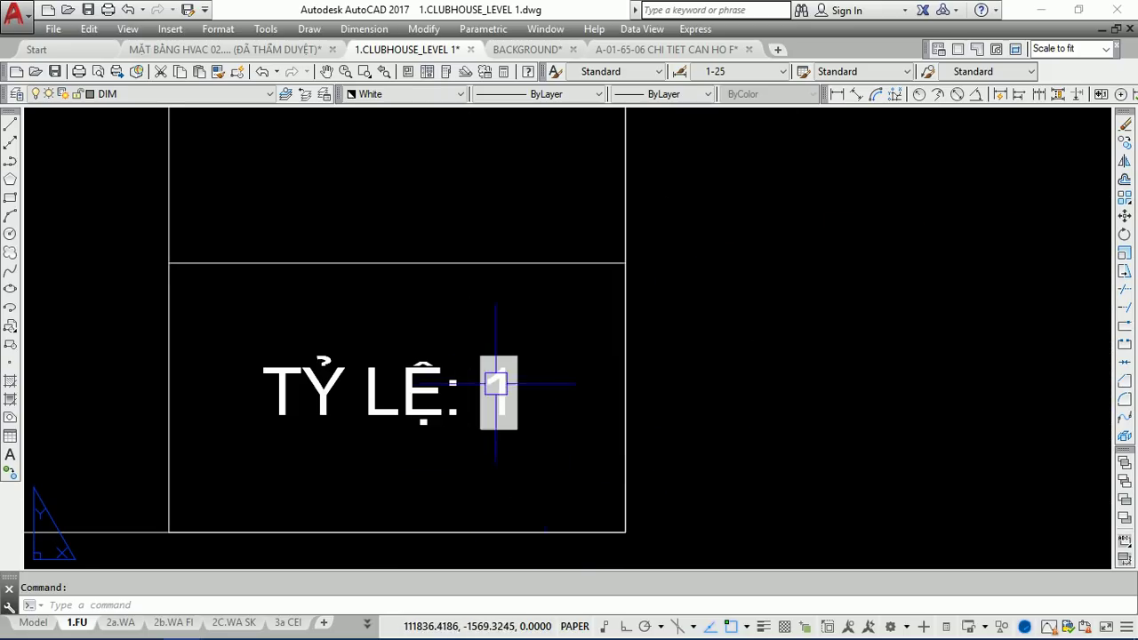
scroll(495, 393, down, 3)
scroll(495, 391, down, 3)
scroll(493, 395, up, 4)
Start SCALE on the left frame and its TỶ LỆ text, then cancel it.
scroll(493, 396, down, 4)
text(sc)
key(Return)
click(546, 418)
click(365, 264)
scroll(457, 359, down, 2)
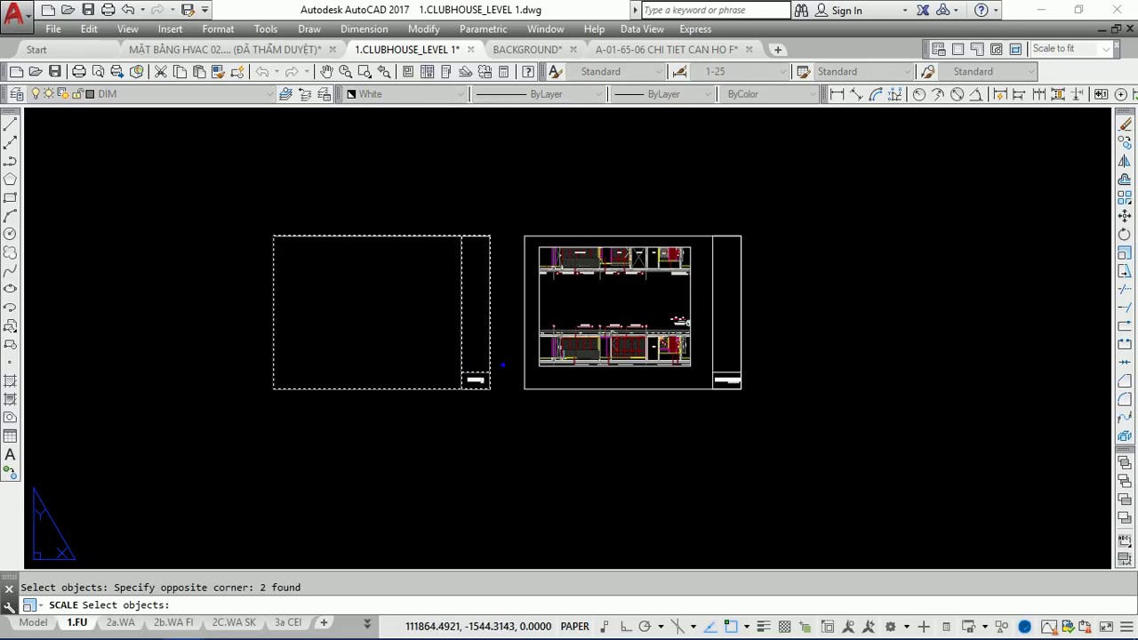
key(Return)
key(Escape)
scroll(406, 364, up, 3)
Add linear dimensions of 297 along the frame's bottom edge and 210 along its left edge.
text(dli)
key(Return)
click(140, 411)
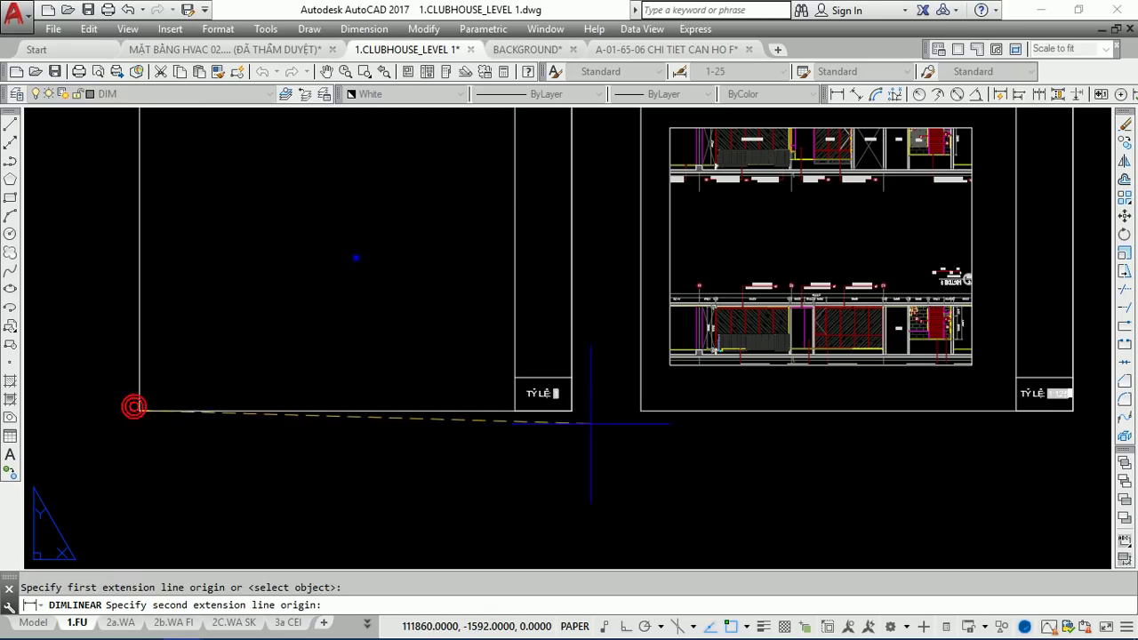
click(571, 411)
scroll(535, 493, down, 3)
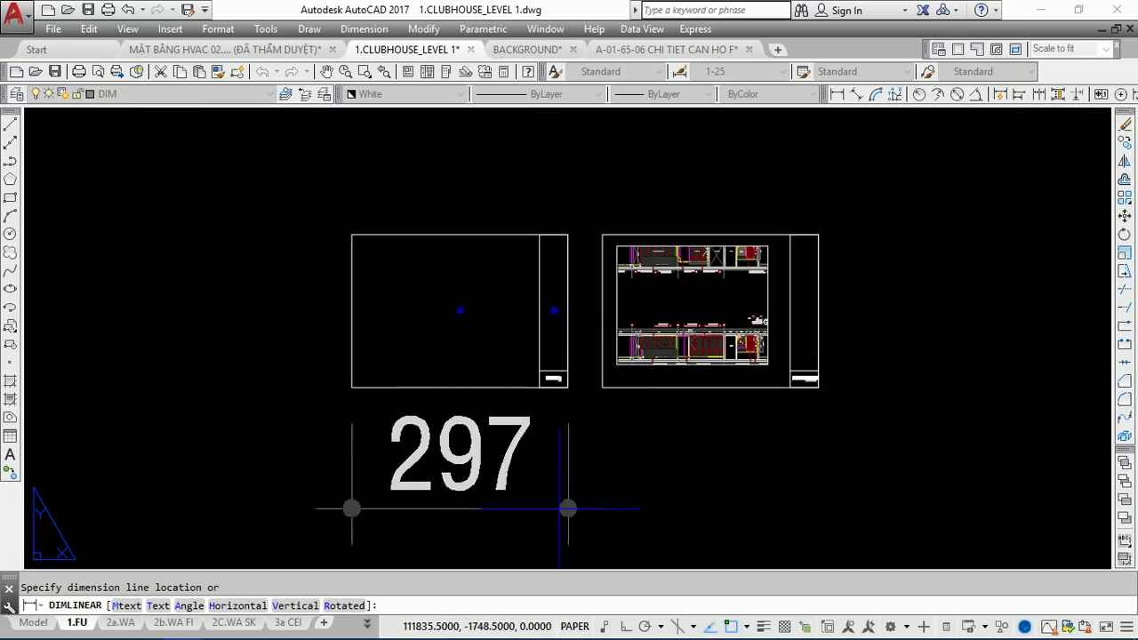
click(565, 509)
key(Return)
click(352, 387)
click(352, 235)
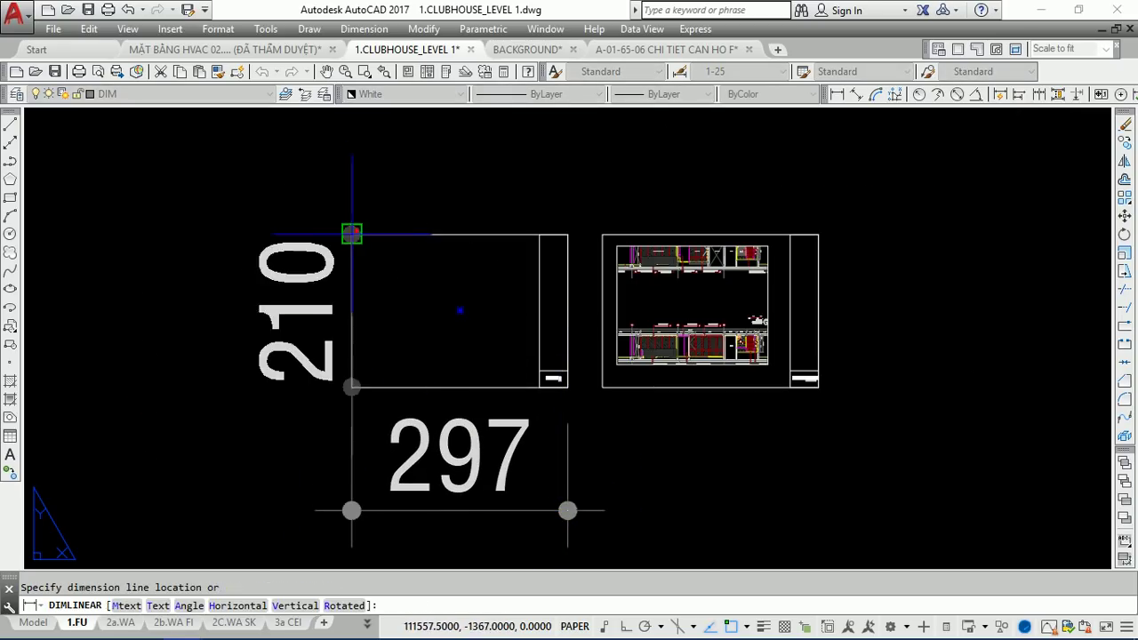
click(287, 266)
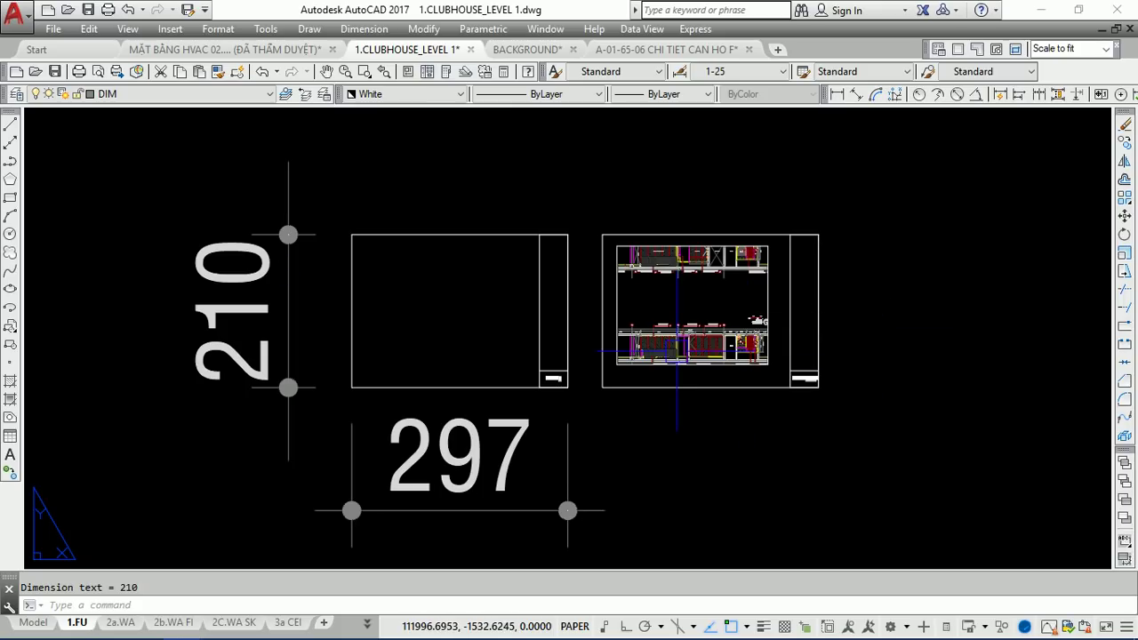
click(122, 154)
click(675, 557)
Move the empty frame with its 297 and 210 dimensions further left.
click(595, 549)
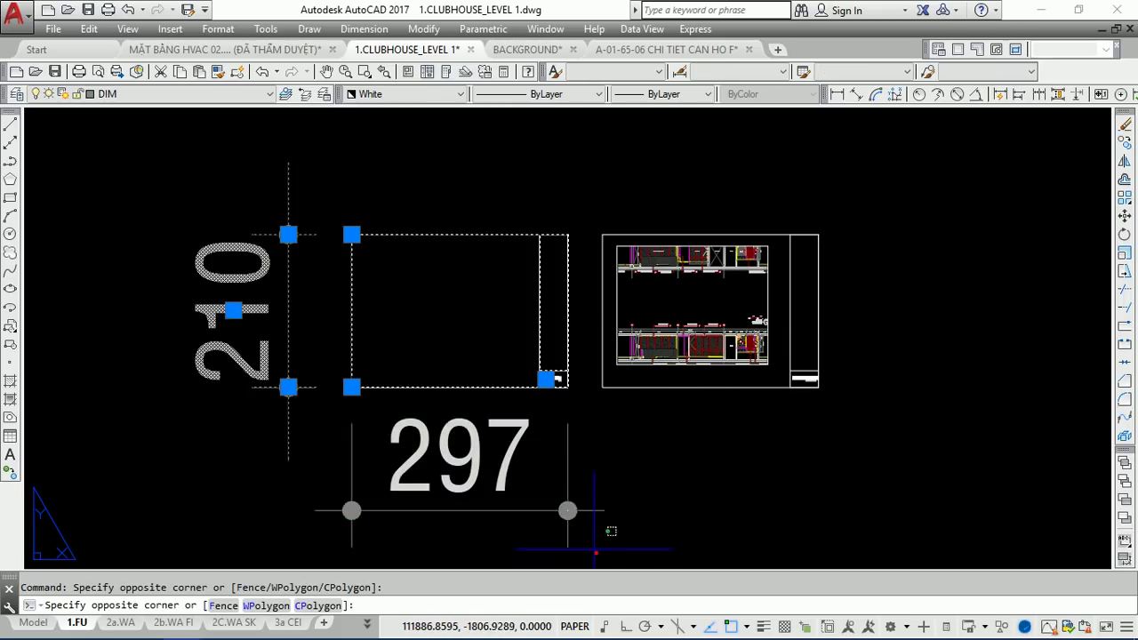
click(466, 435)
text(m)
key(Return)
click(503, 143)
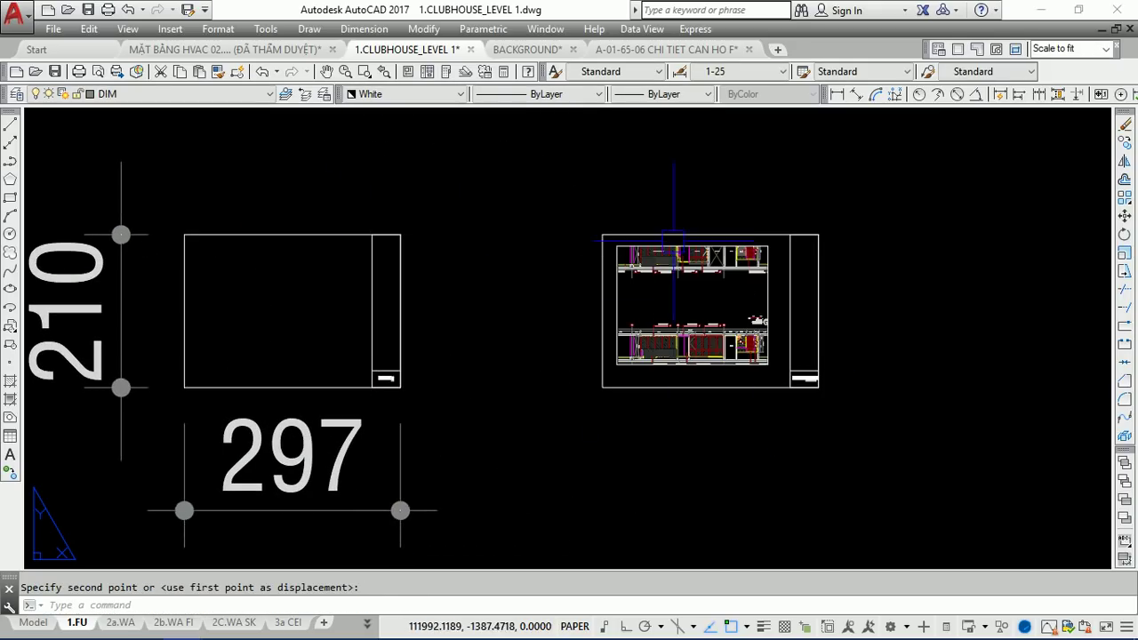
Set the floor-plan viewport's border colour to Green, then deselect it.
click(630, 286)
click(418, 93)
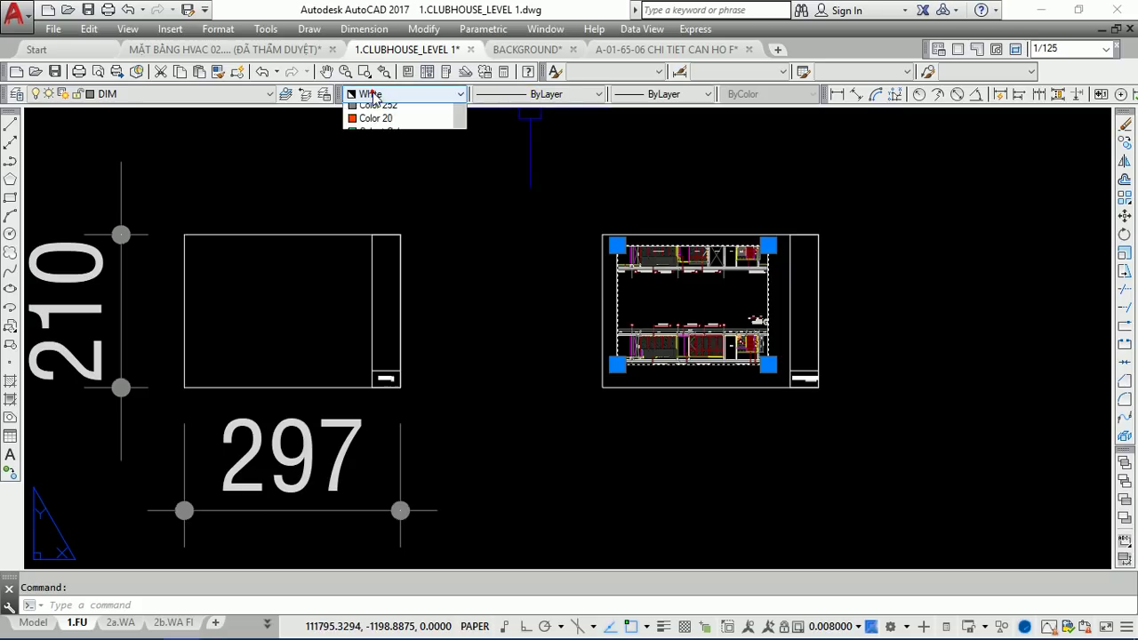
click(371, 111)
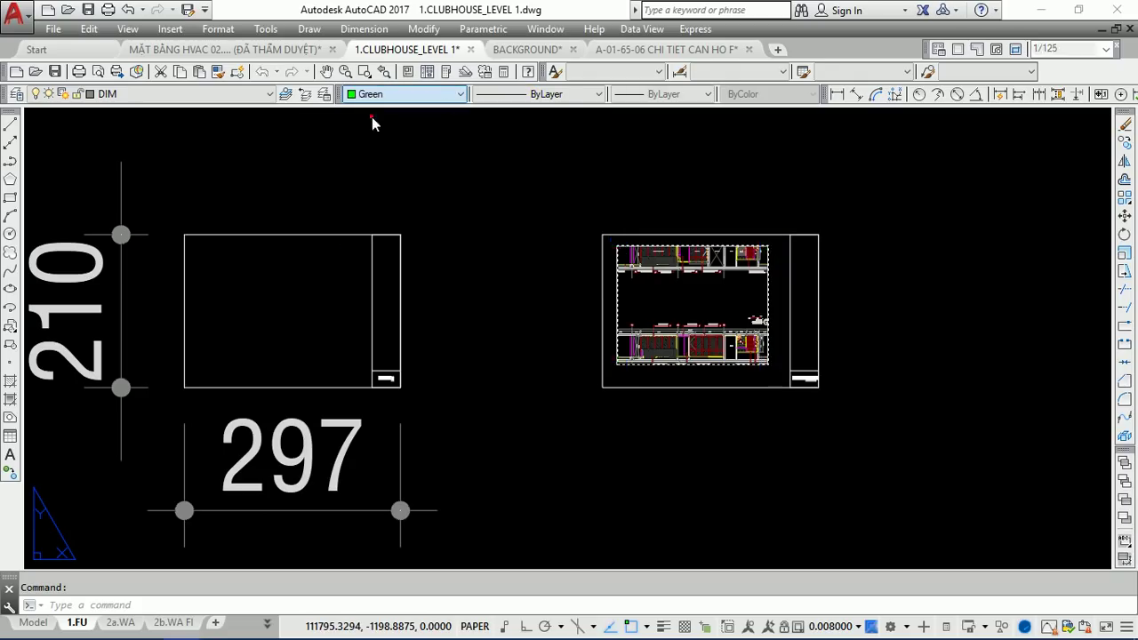
key(Escape)
scroll(710, 288, up, 3)
click(825, 268)
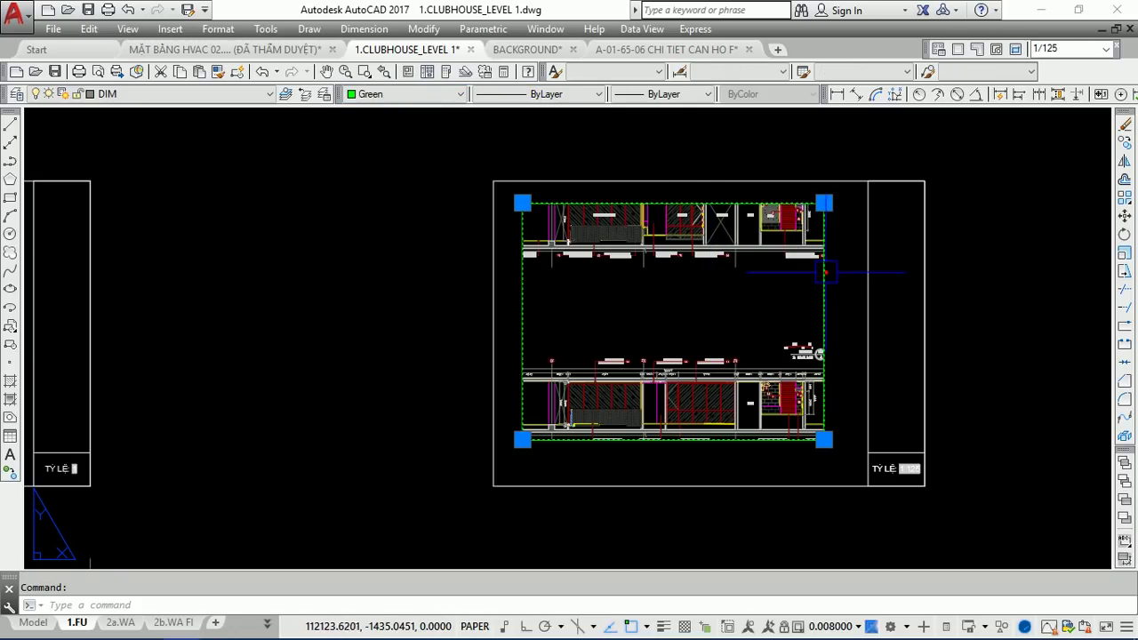
scroll(902, 271, down, 3)
key(Escape)
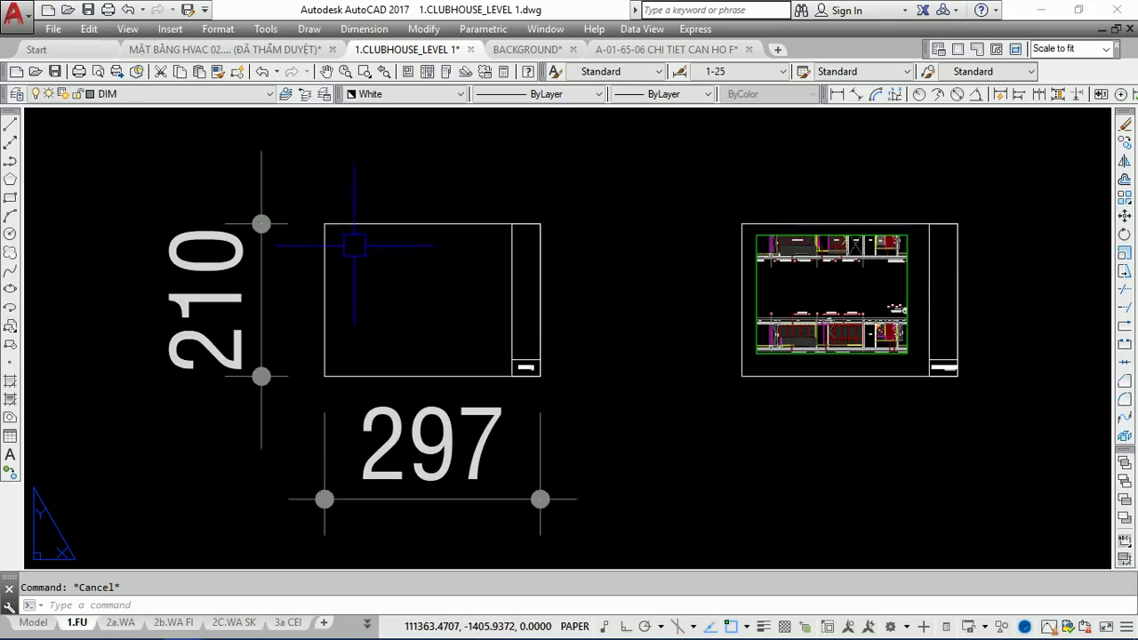
scroll(524, 366, up, 6)
scroll(533, 357, up, 3)
scroll(514, 359, up, 3)
scroll(514, 356, up, 3)
scroll(524, 365, down, 10)
scroll(533, 368, down, 2)
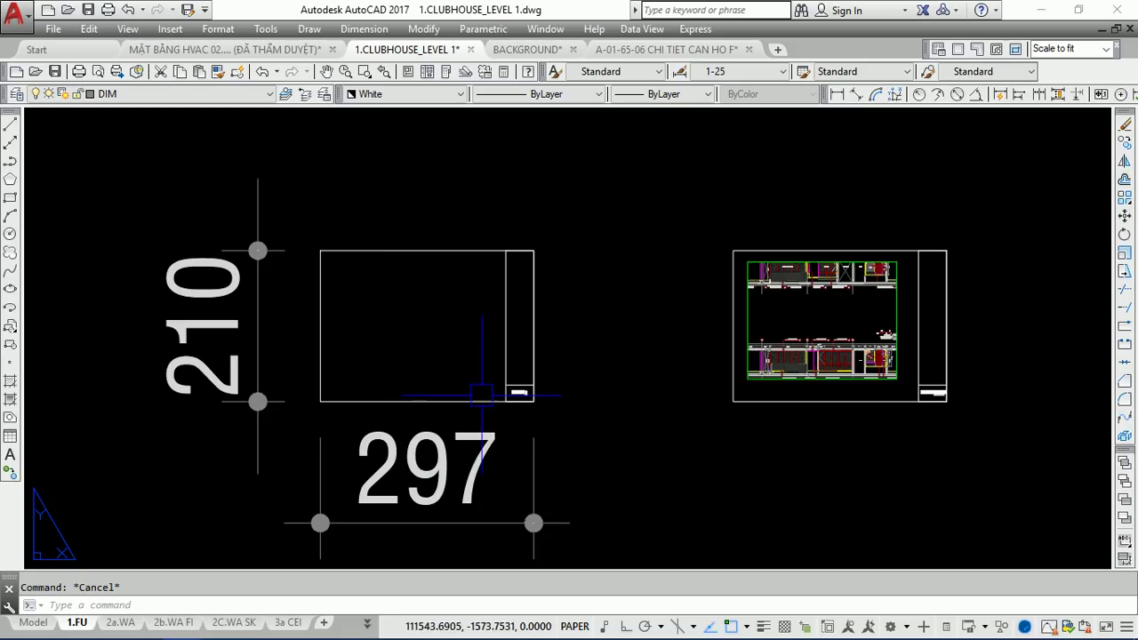
scroll(518, 395, up, 6)
scroll(555, 404, up, 9)
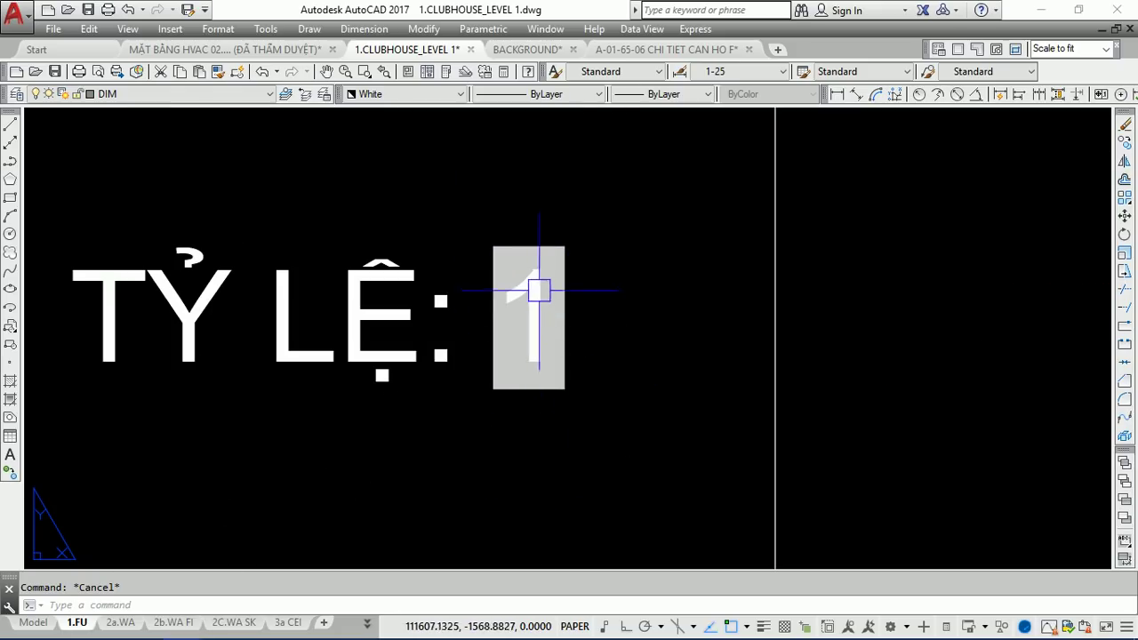
scroll(543, 376, down, 9)
scroll(539, 381, down, 5)
scroll(522, 388, down, 3)
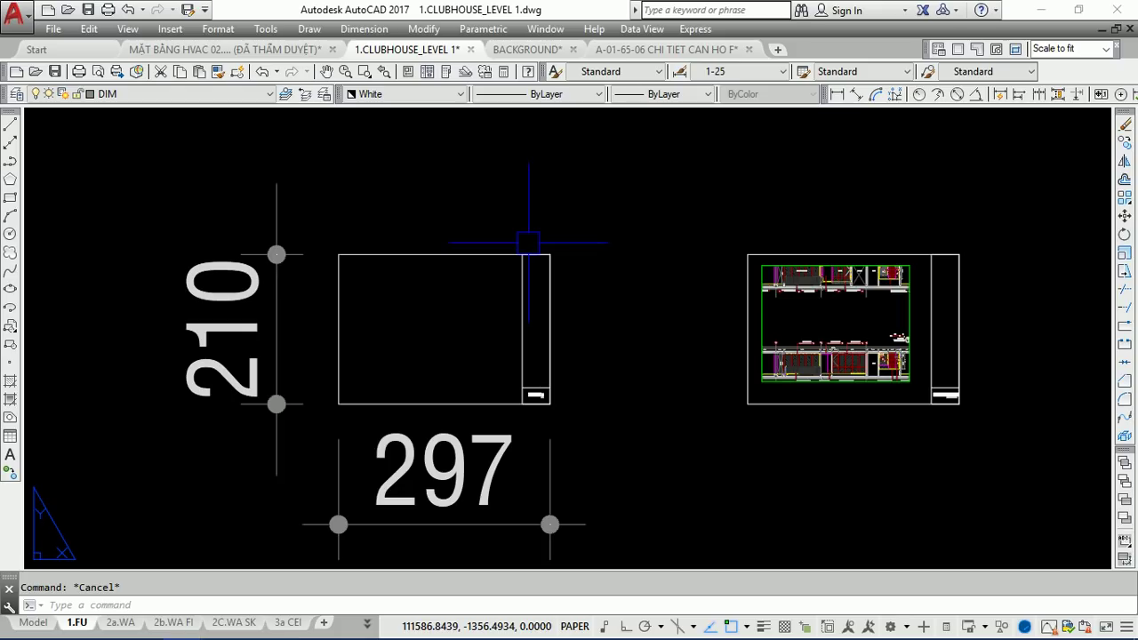
Draw a large rectangle in the empty space above the sheet frames.
text(REC)
key(Return)
middle_drag(439, 190, 517, 385)
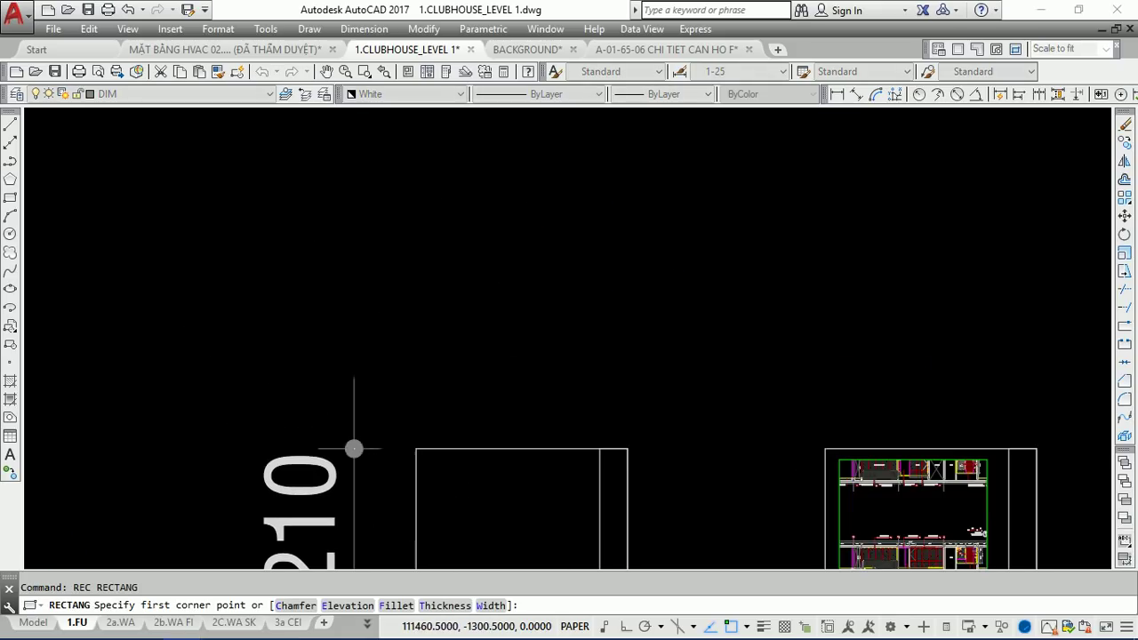
click(439, 320)
middle_drag(666, 211, 589, 310)
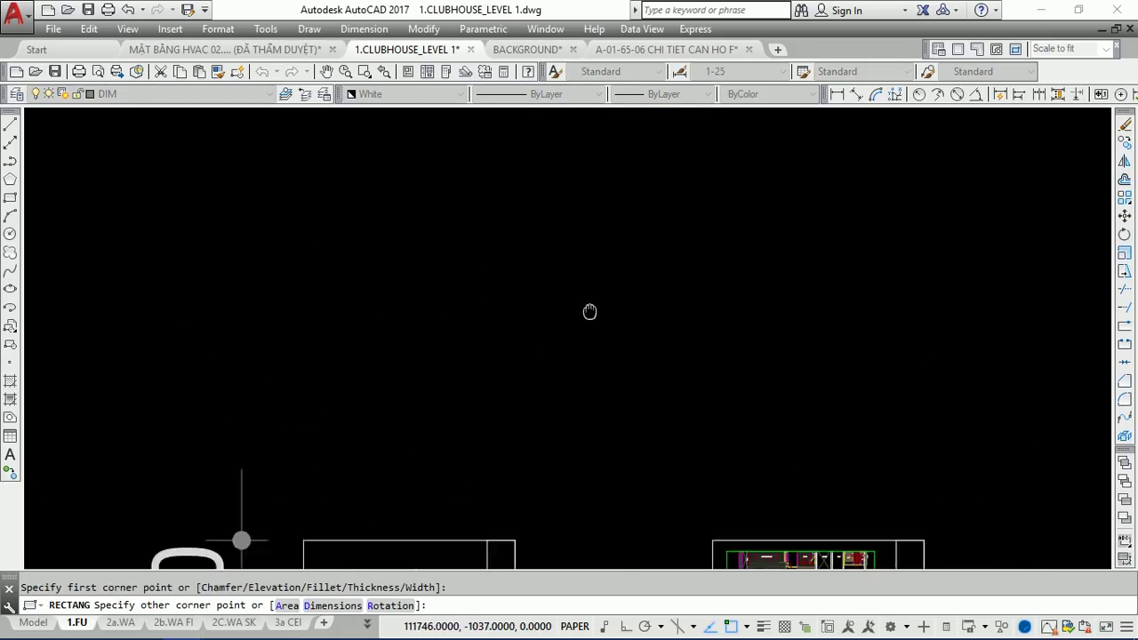
scroll(596, 307, down, 3)
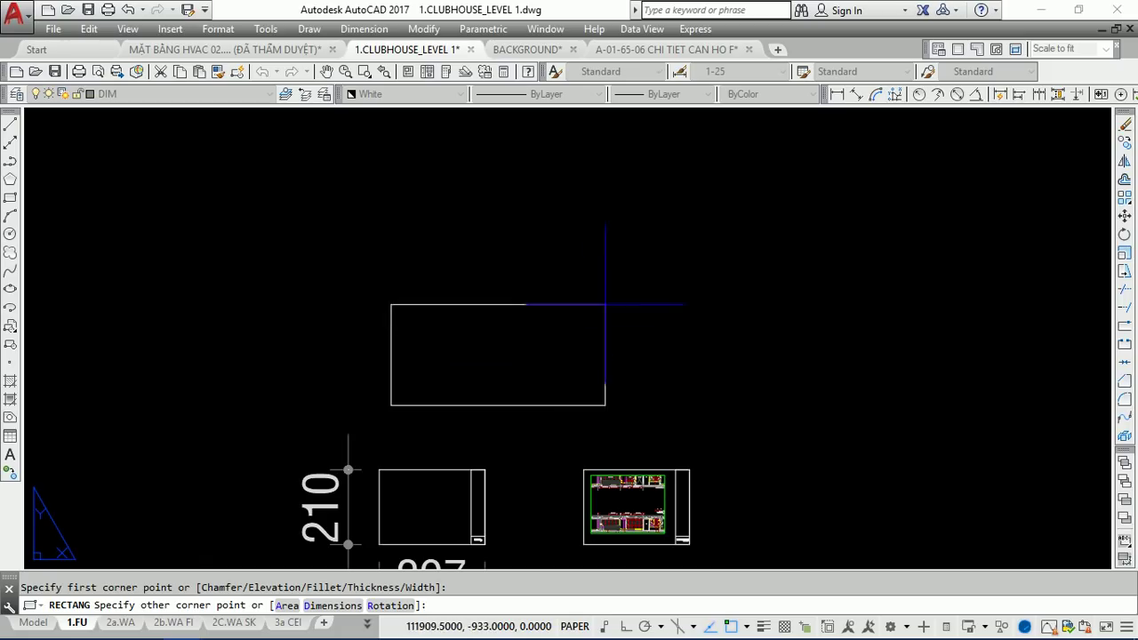
click(897, 134)
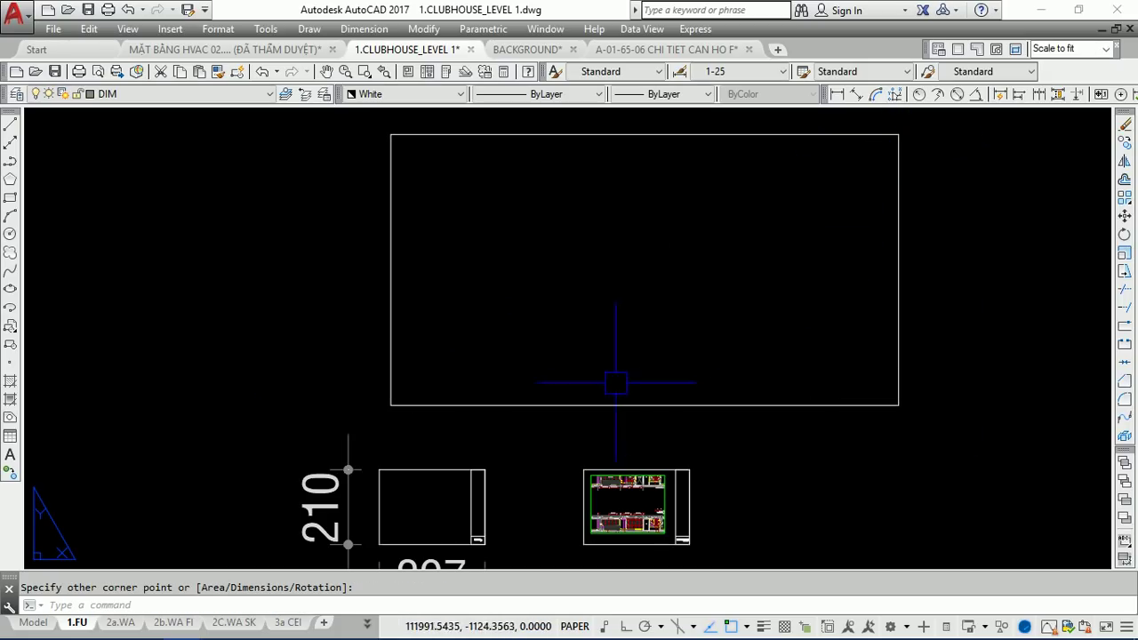
Zoom around to review the new rectangle, then cancel the running command.
middle_drag(424, 361, 402, 322)
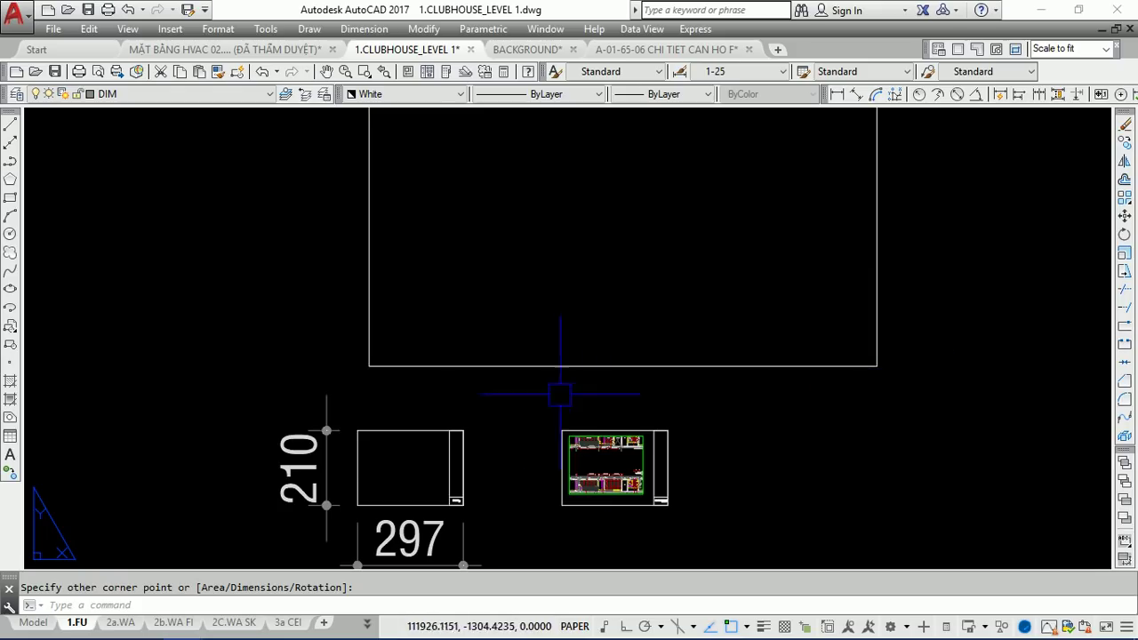
scroll(456, 525, up, 3)
scroll(442, 446, up, 6)
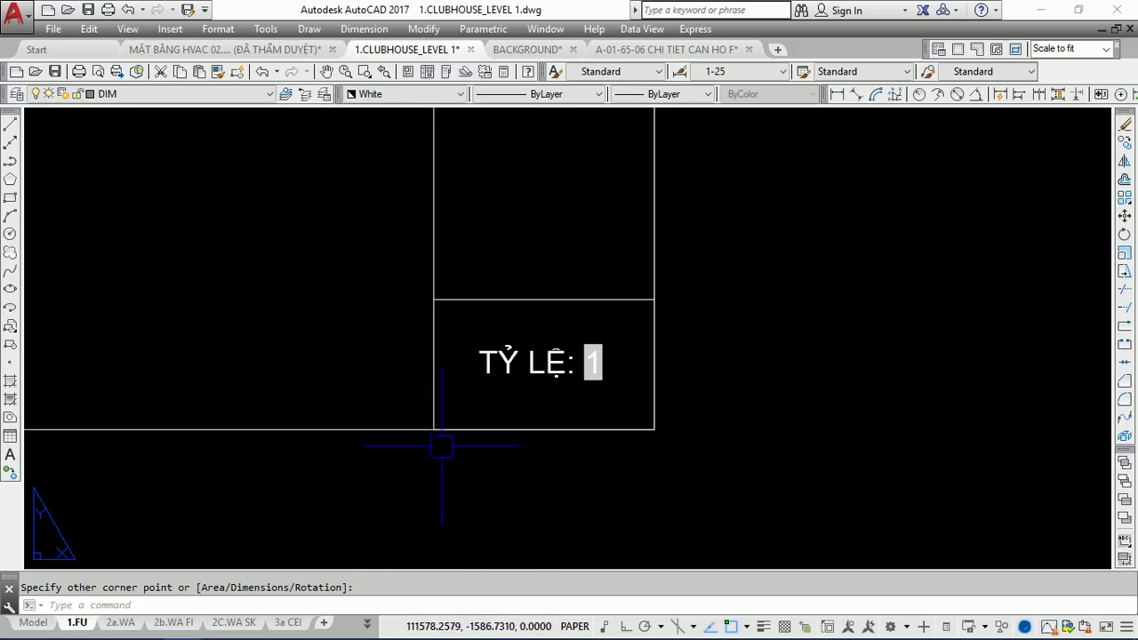
scroll(494, 467, down, 6)
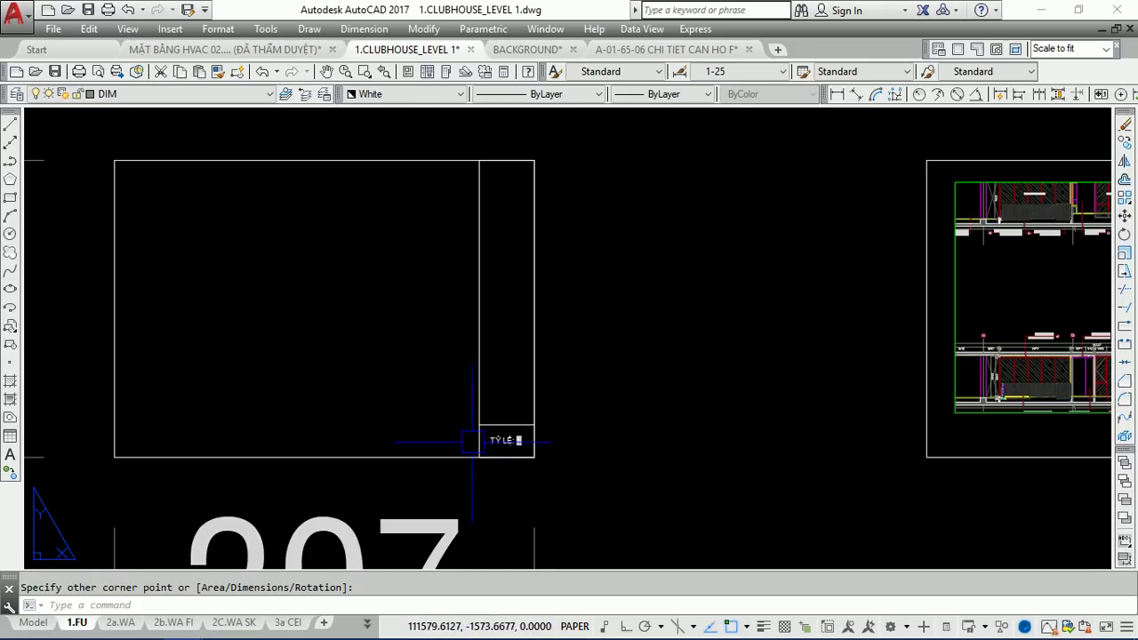
scroll(345, 406, up, 3)
scroll(360, 418, down, 3)
scroll(531, 469, down, 6)
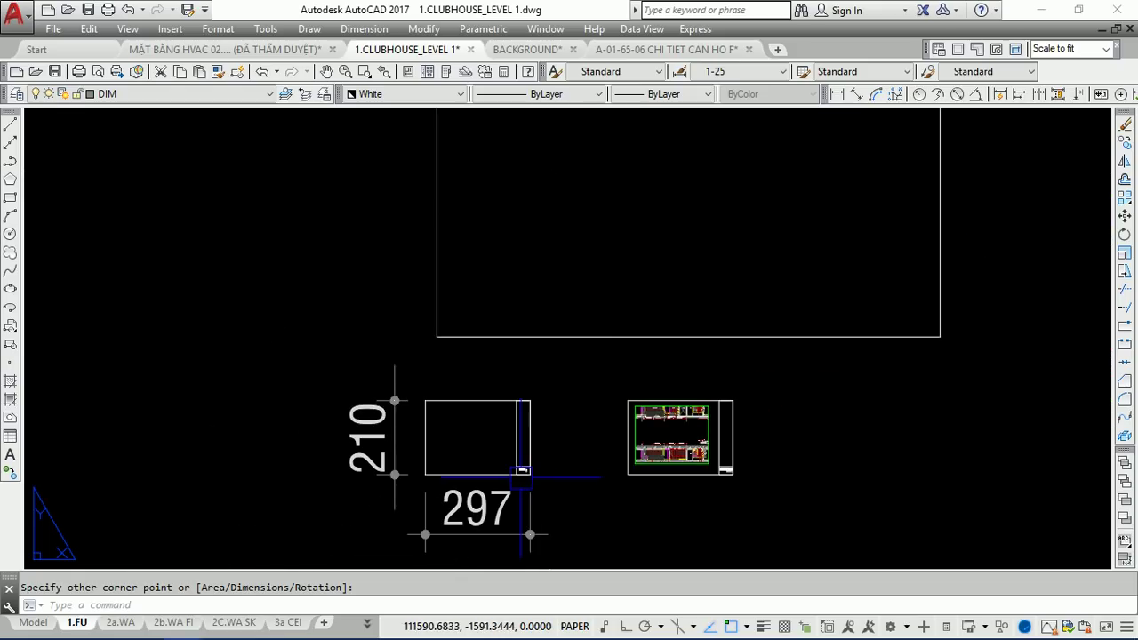
scroll(476, 471, down, 3)
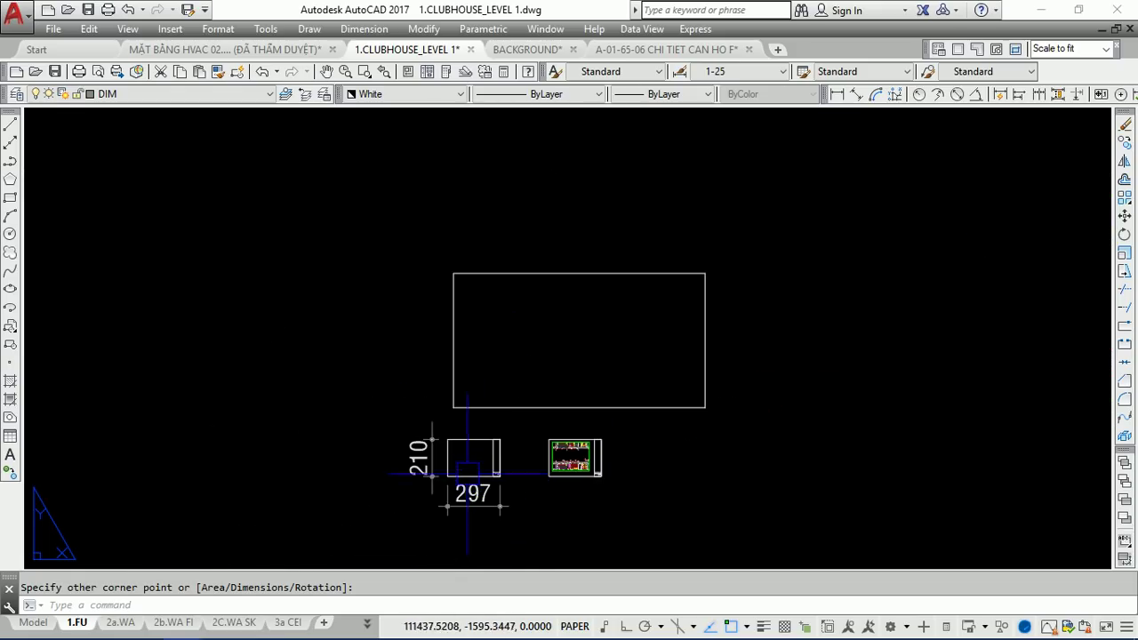
scroll(530, 471, up, 8)
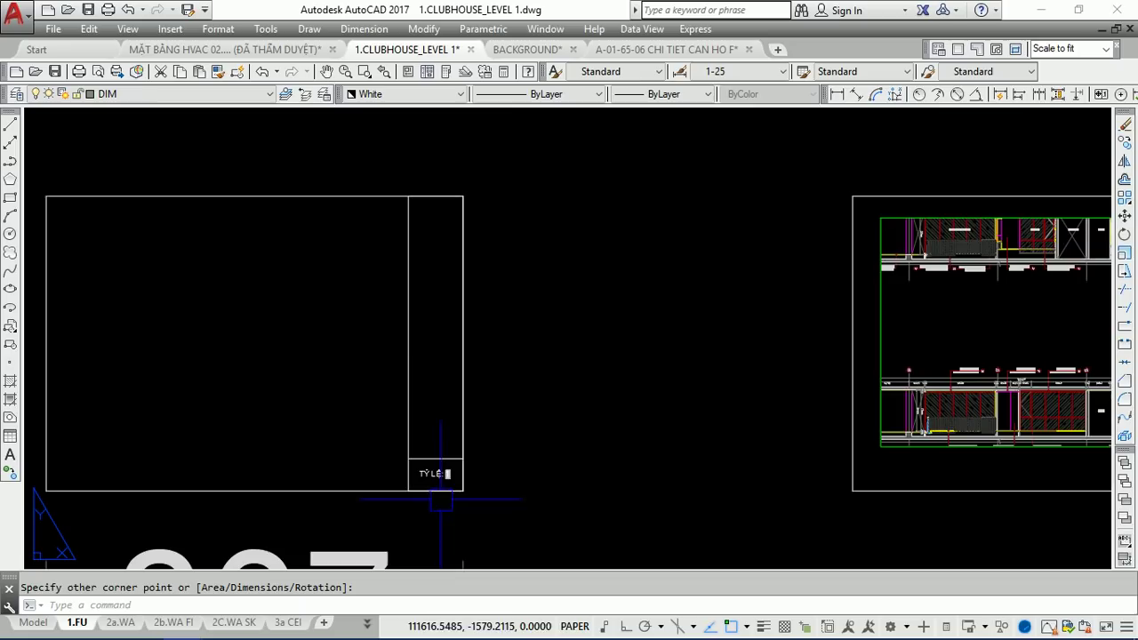
scroll(423, 486, up, 6)
scroll(439, 508, down, 12)
scroll(439, 502, up, 6)
scroll(489, 470, up, 2)
scroll(573, 368, up, 2)
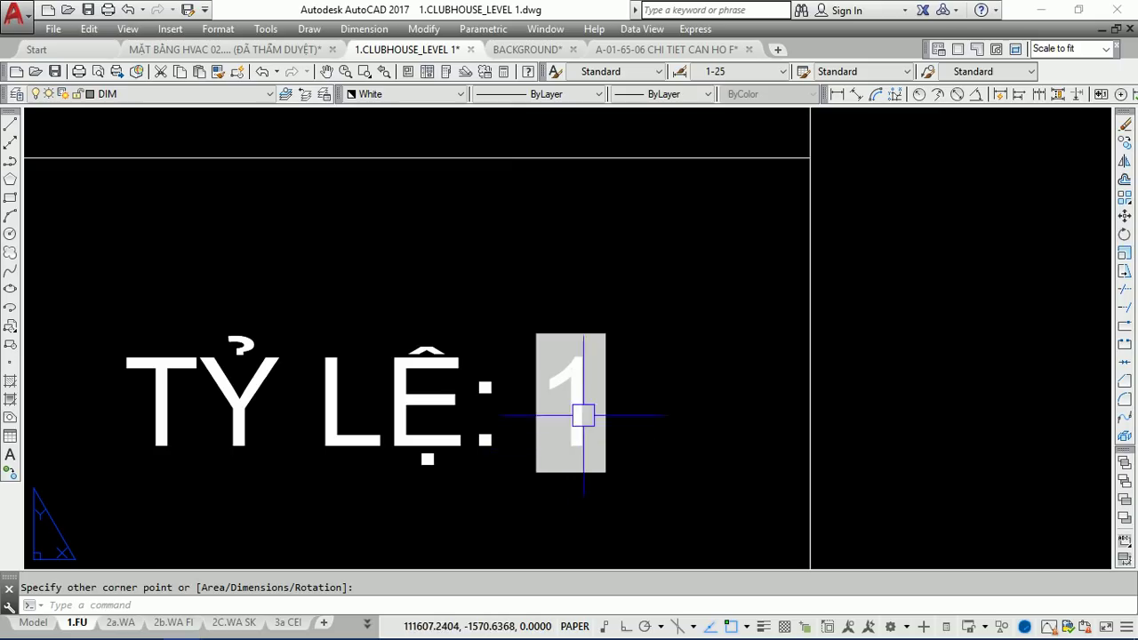
scroll(583, 415, down, 5)
scroll(516, 462, down, 2)
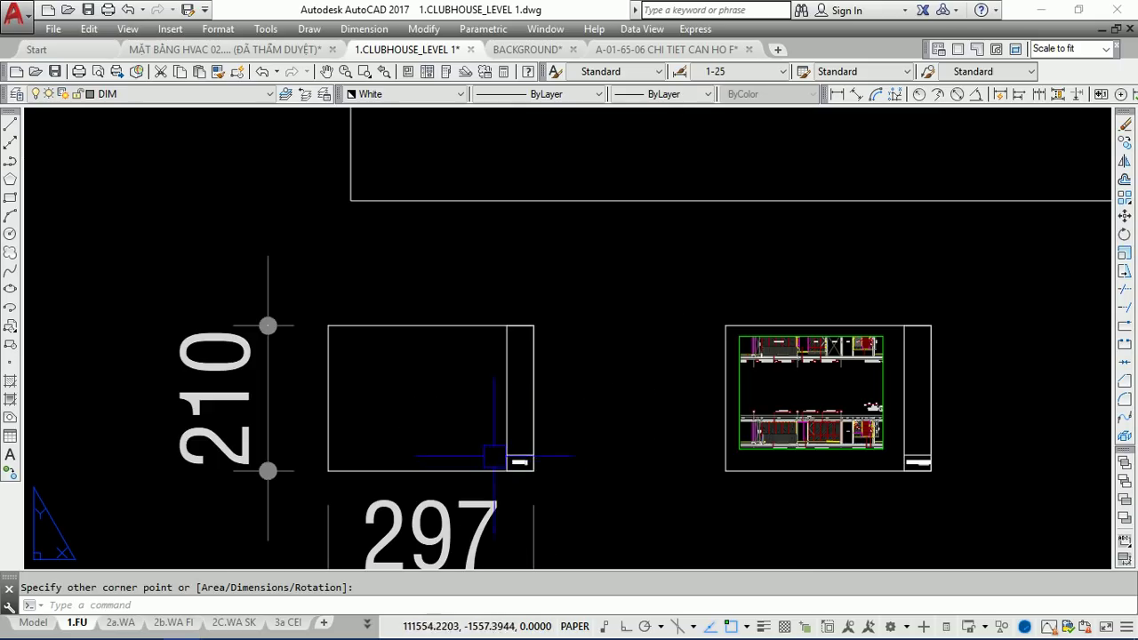
scroll(516, 461, up, 5)
scroll(533, 445, up, 2)
scroll(533, 453, down, 5)
scroll(532, 480, down, 2)
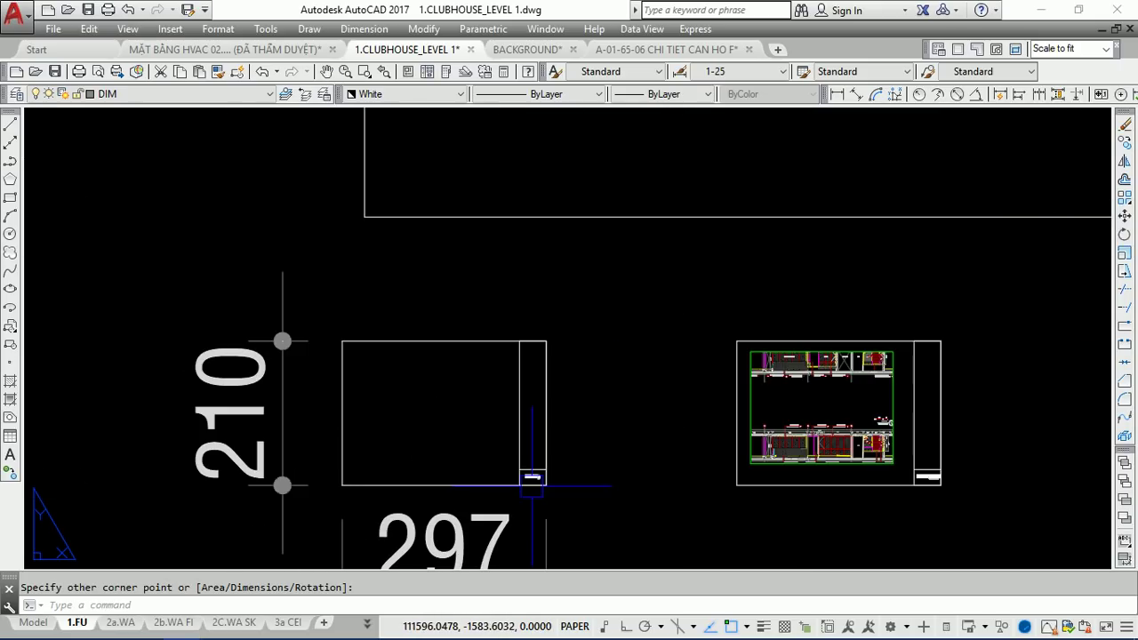
scroll(456, 477, down, 3)
key(Escape)
Scale the empty 297 × 210 frame by a factor of 10 about its lower-right corner.
middle_drag(456, 477, 395, 442)
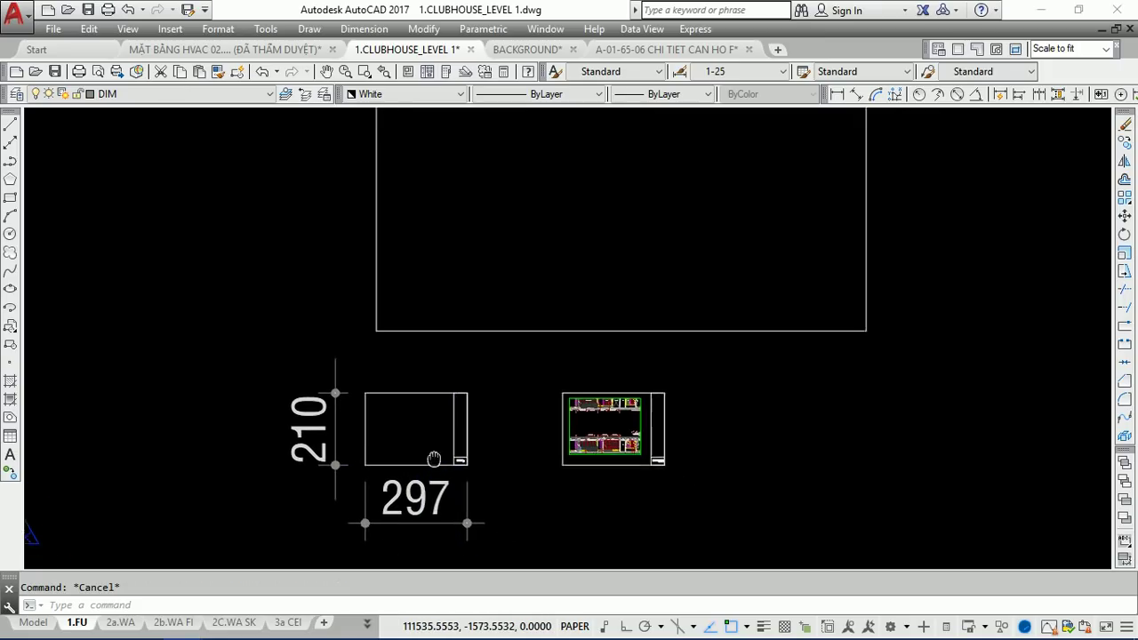
scroll(391, 442, up, 3)
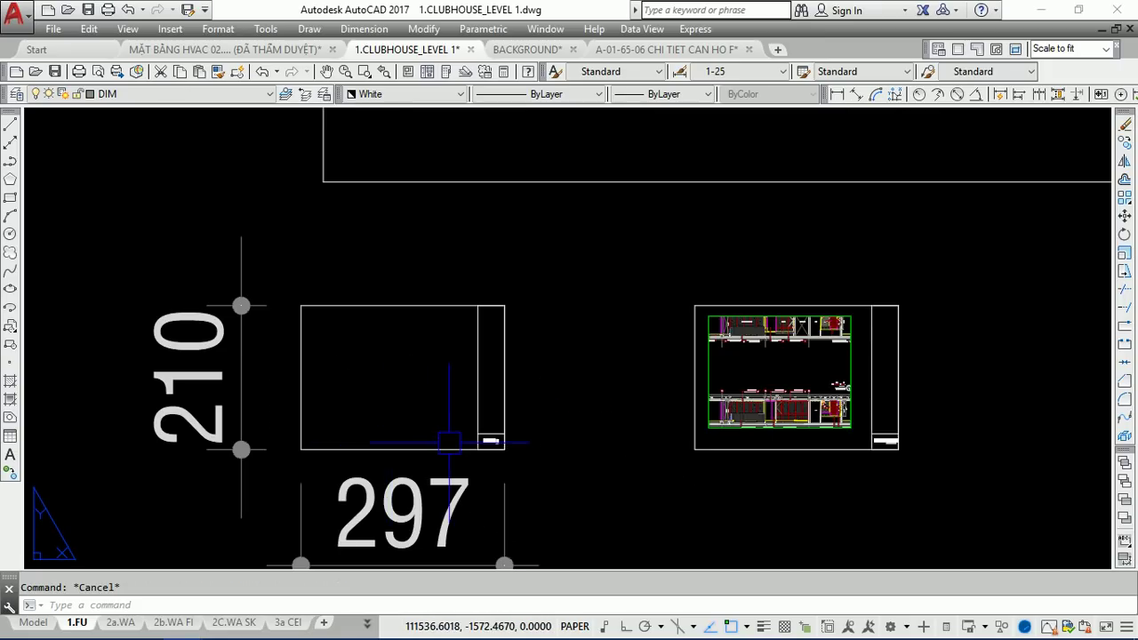
scroll(449, 441, down, 3)
key(Return)
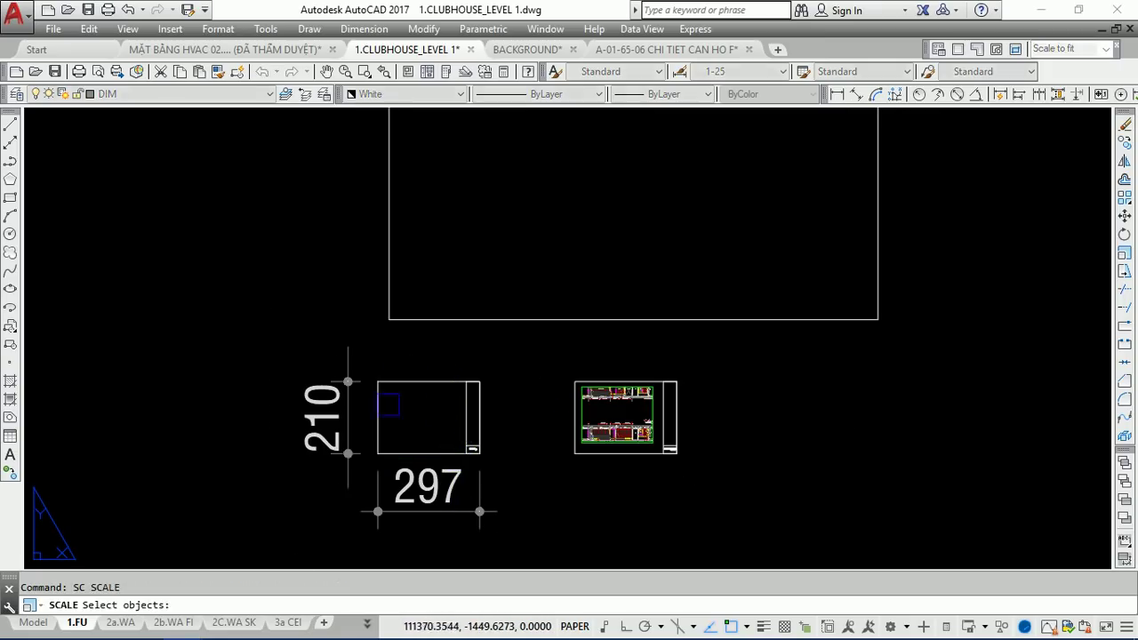
scroll(261, 332, up, 3)
scroll(394, 285, down, 3)
click(395, 285)
scroll(533, 355, down, 2)
click(590, 384)
scroll(569, 391, up, 5)
scroll(521, 412, down, 1)
scroll(515, 427, down, 2)
key(Return)
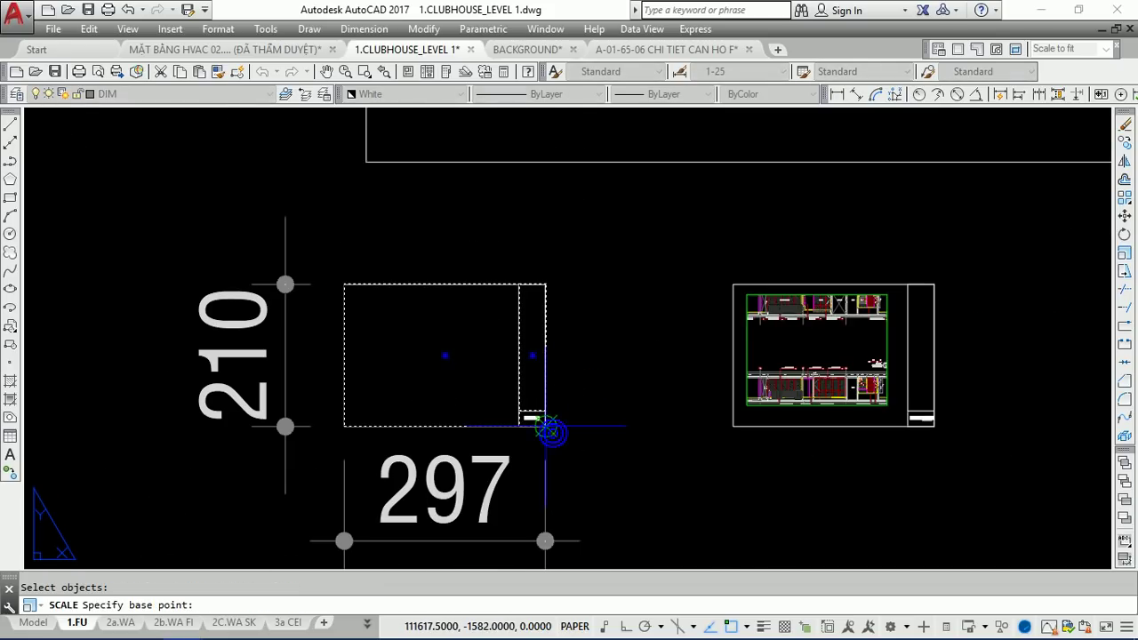
click(545, 426)
text(0)
key(Return)
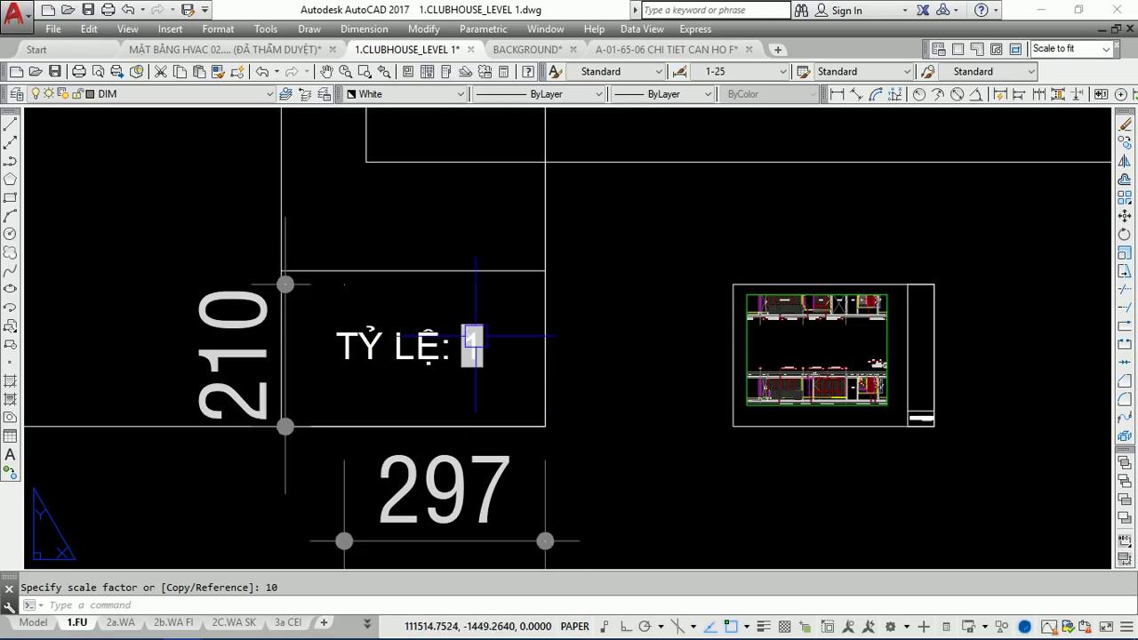
Regenerate the layout so the TỶ LỆ field refreshes to 10.
scroll(480, 355, up, 2)
scroll(488, 362, down, 2)
text(RE)
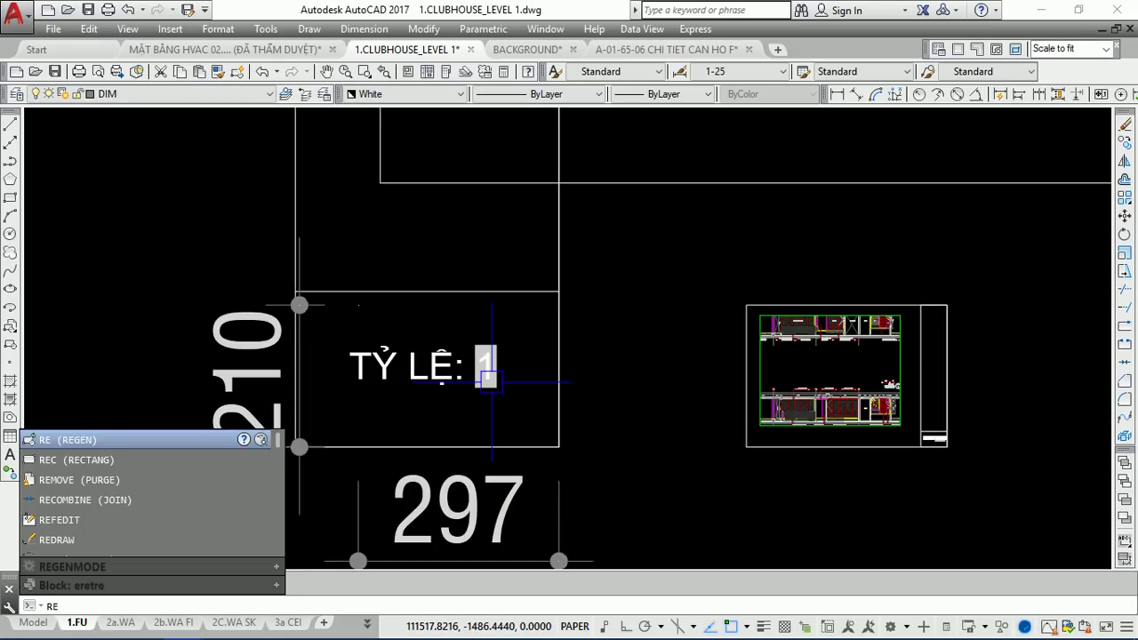
key(Return)
scroll(488, 374, up, 3)
scroll(502, 355, up, 3)
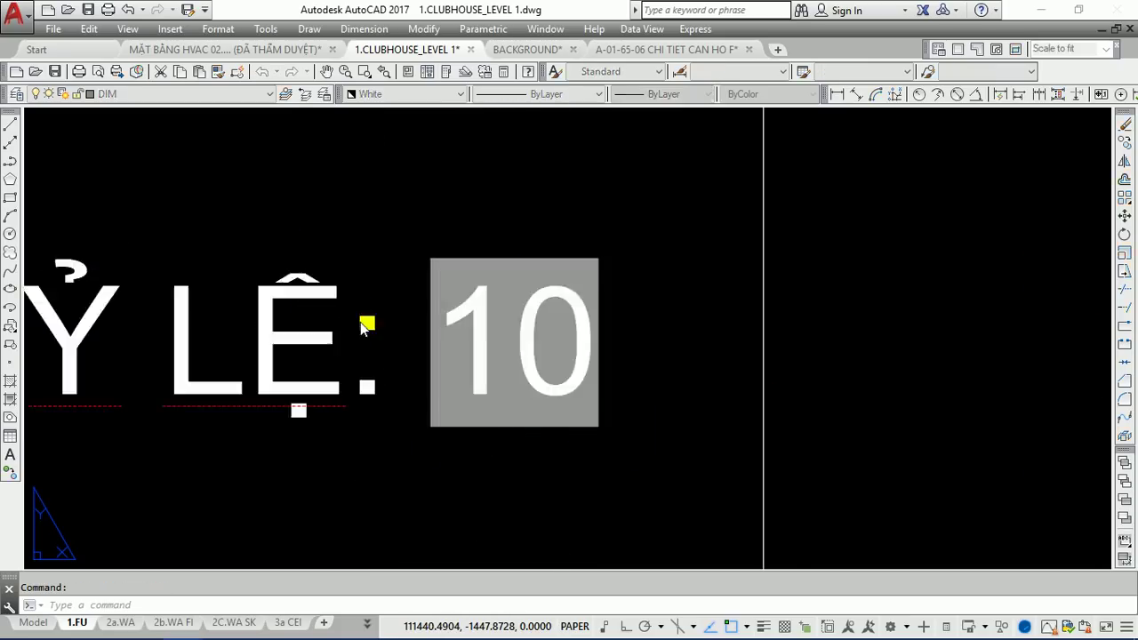
Prefix the label's field value with '1/' so it reads TỶ LỆ:1/ 10.
double_click(383, 334)
text(1)
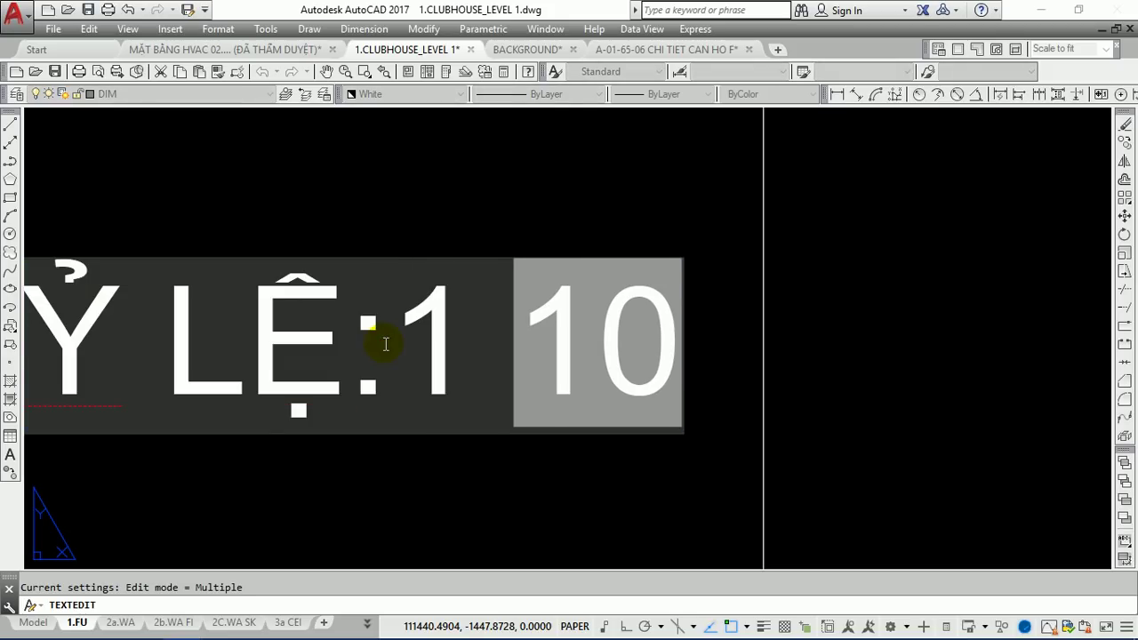
text(/)
click(851, 373)
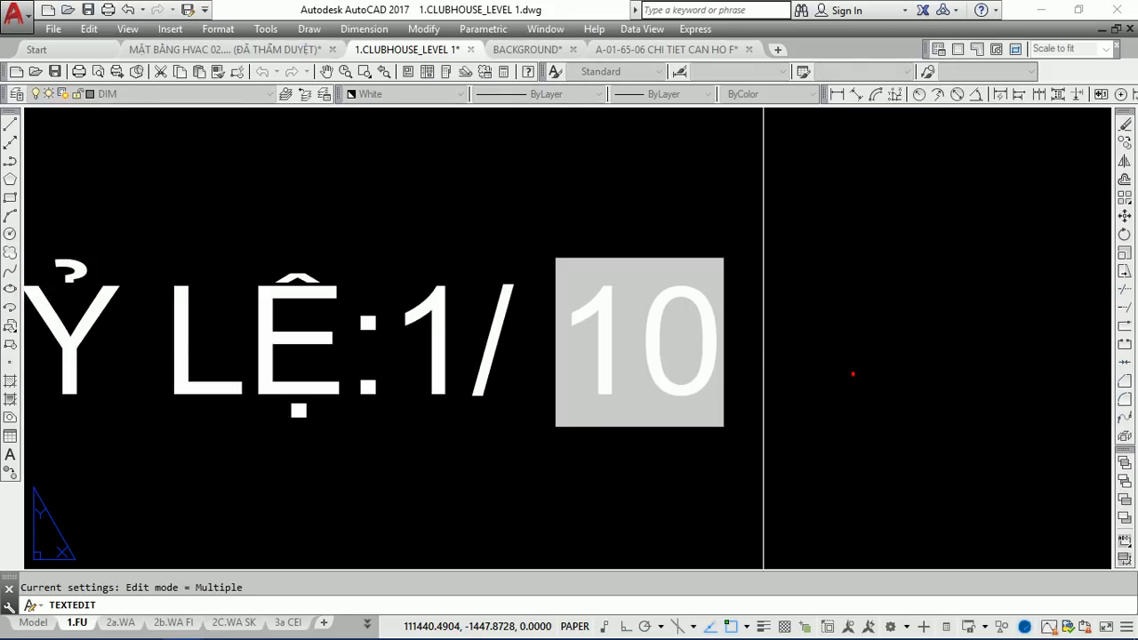
scroll(626, 391, down, 3)
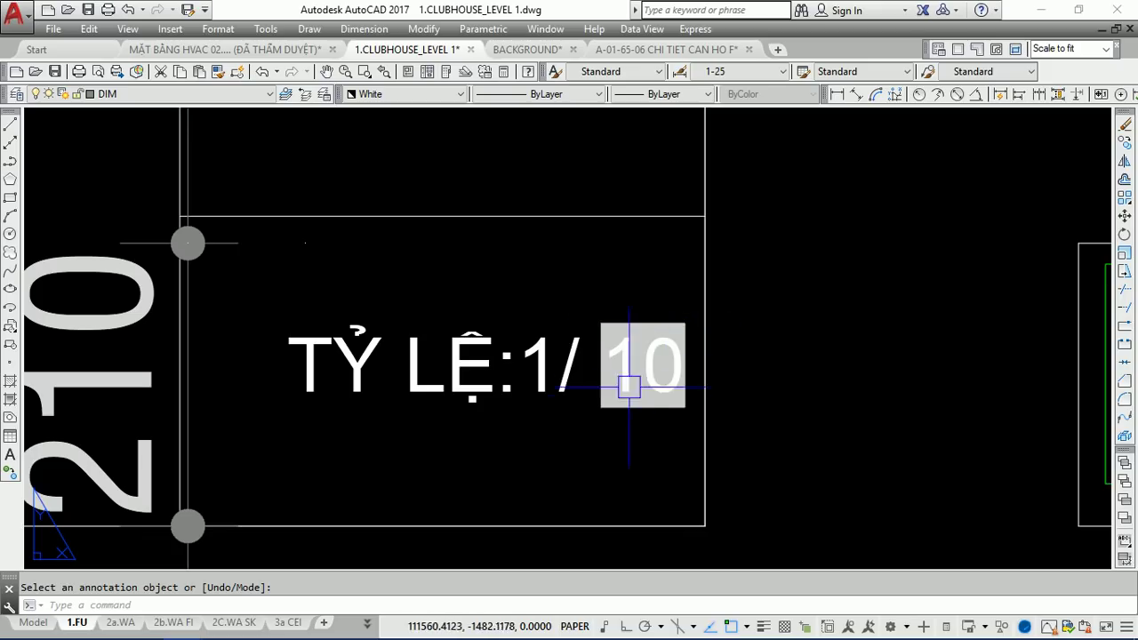
scroll(609, 391, down, 3)
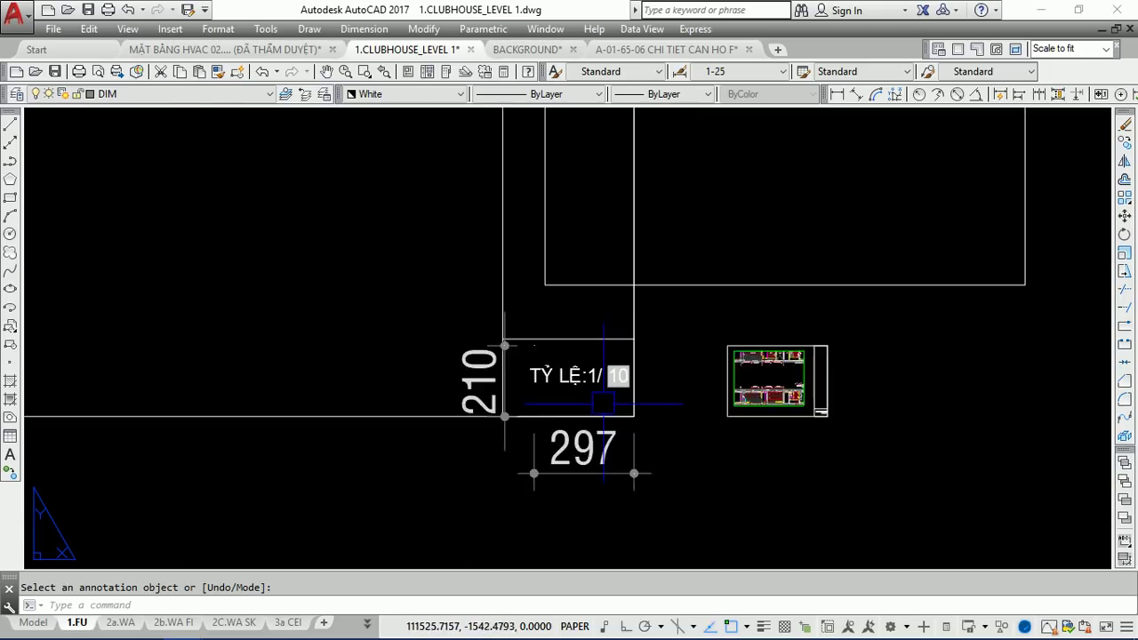
scroll(600, 406, down, 3)
scroll(592, 398, up, 5)
scroll(609, 384, down, 2)
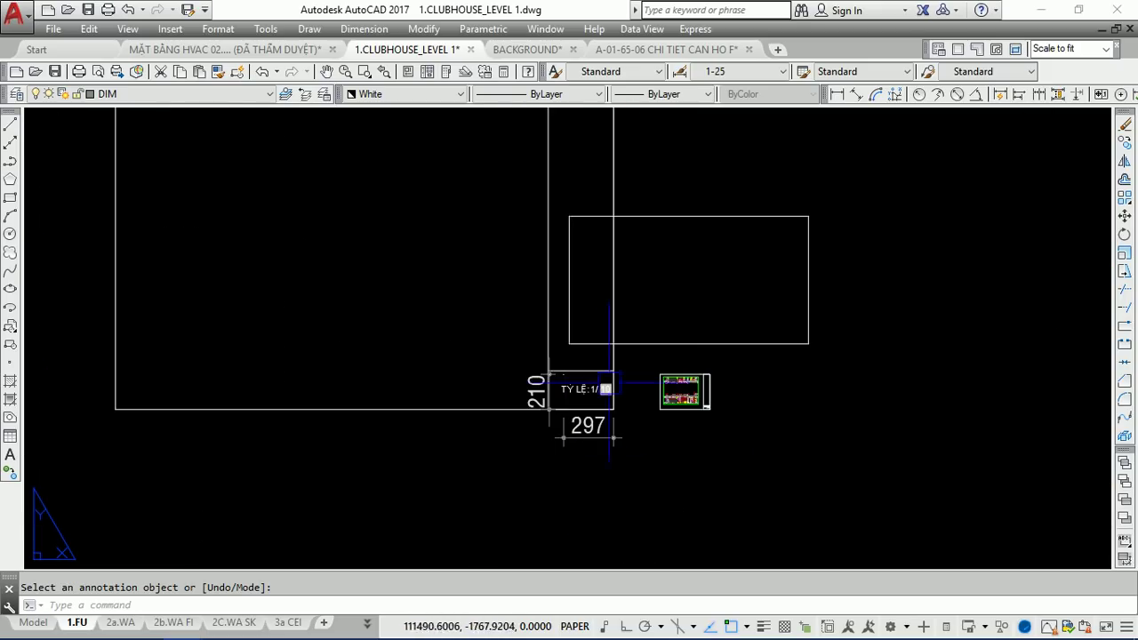
Window-select the scale label and dimensions, then clear the selection.
click(634, 459)
click(531, 383)
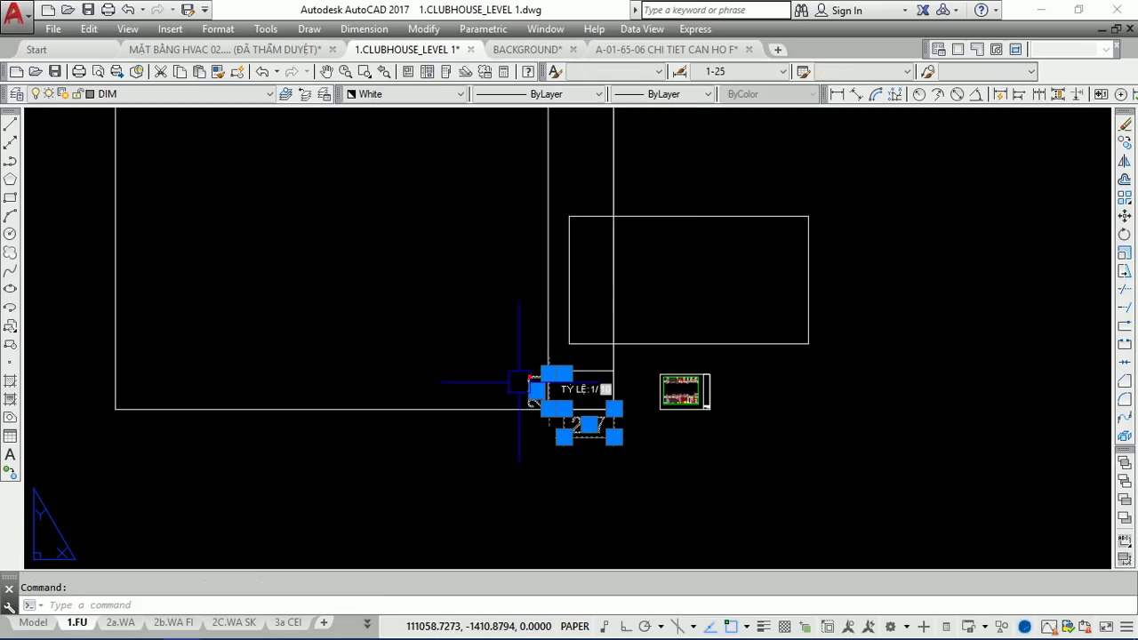
key(Escape)
scroll(533, 383, up, 3)
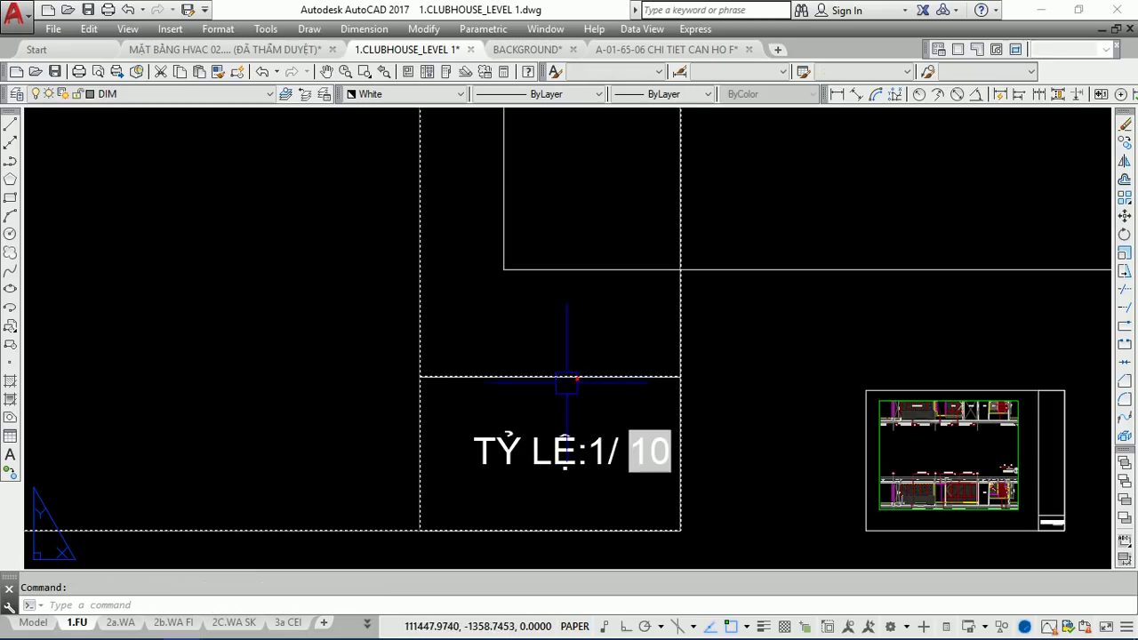
key(Escape)
scroll(696, 528, down, 3)
Scale the small frame and its TỶ LỆ label by 0.5.
click(706, 521)
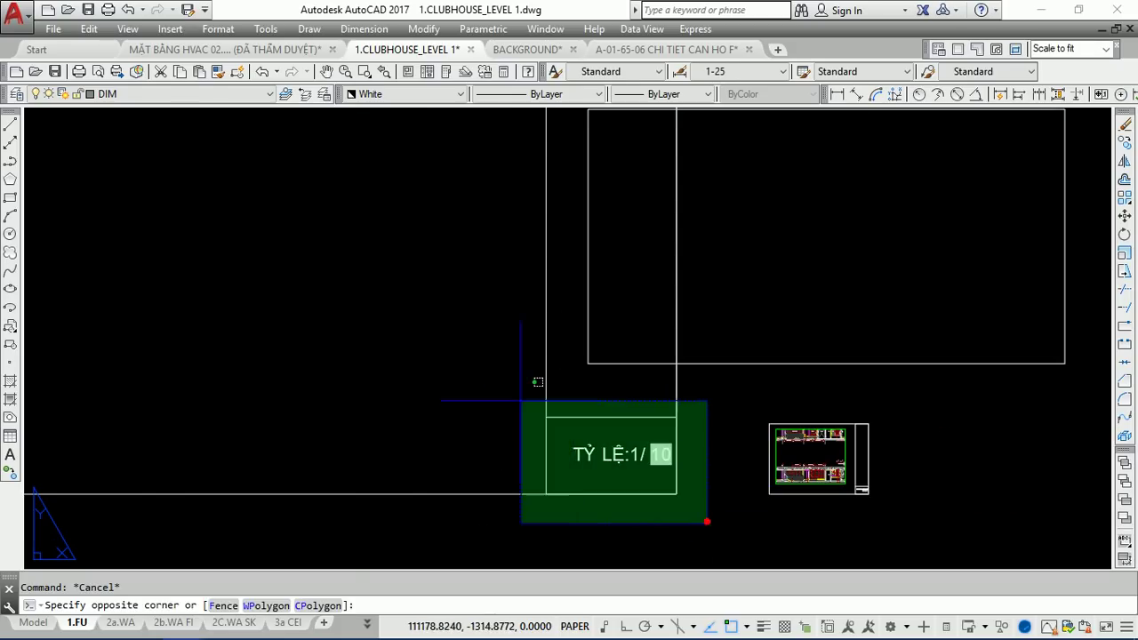
click(538, 382)
scroll(552, 444, down, 3)
scroll(552, 444, down, 2)
text(sc)
key(Return)
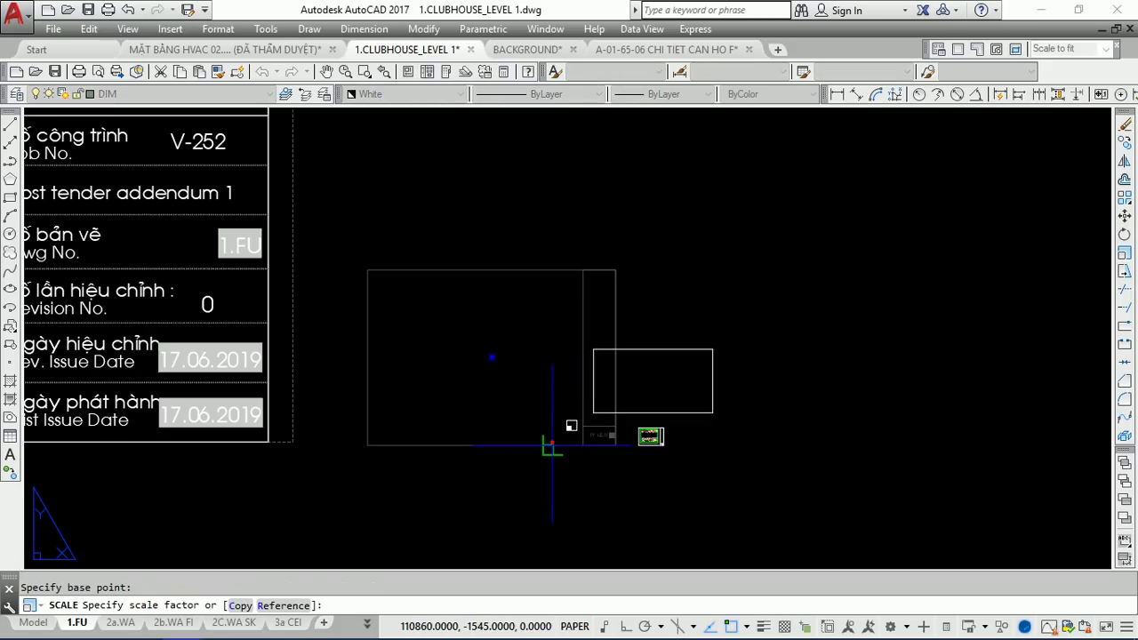
click(552, 445)
text(.5)
key(Return)
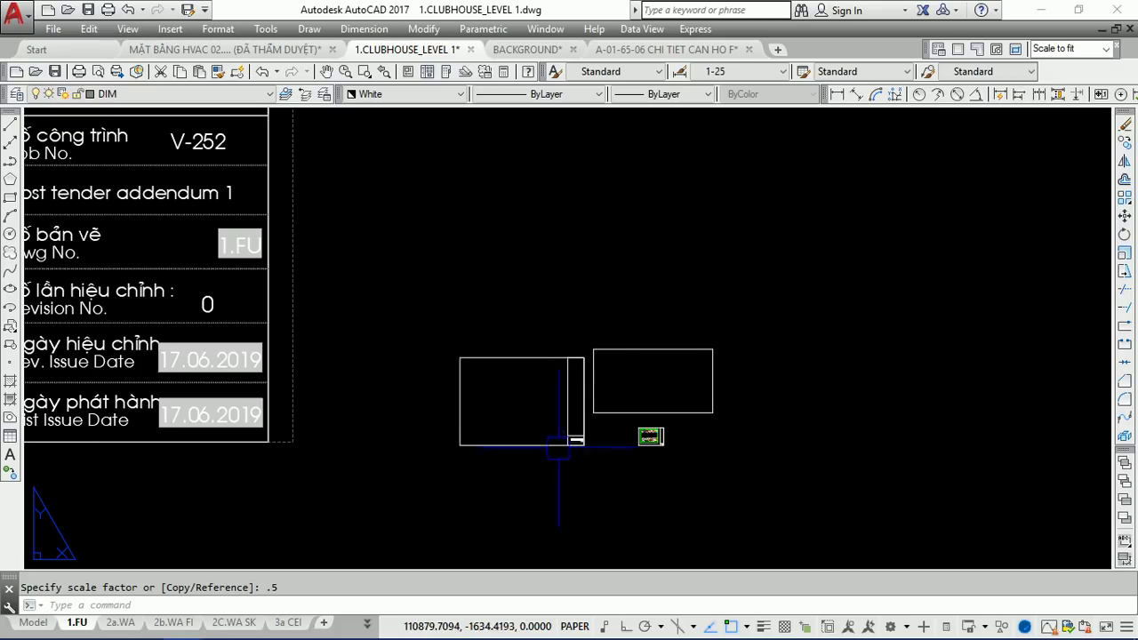
Regenerate the drawing so the label's field reads TỶ LỆ: 1/ 5.
scroll(621, 462, up, 4)
scroll(680, 452, up, 5)
text(RE)
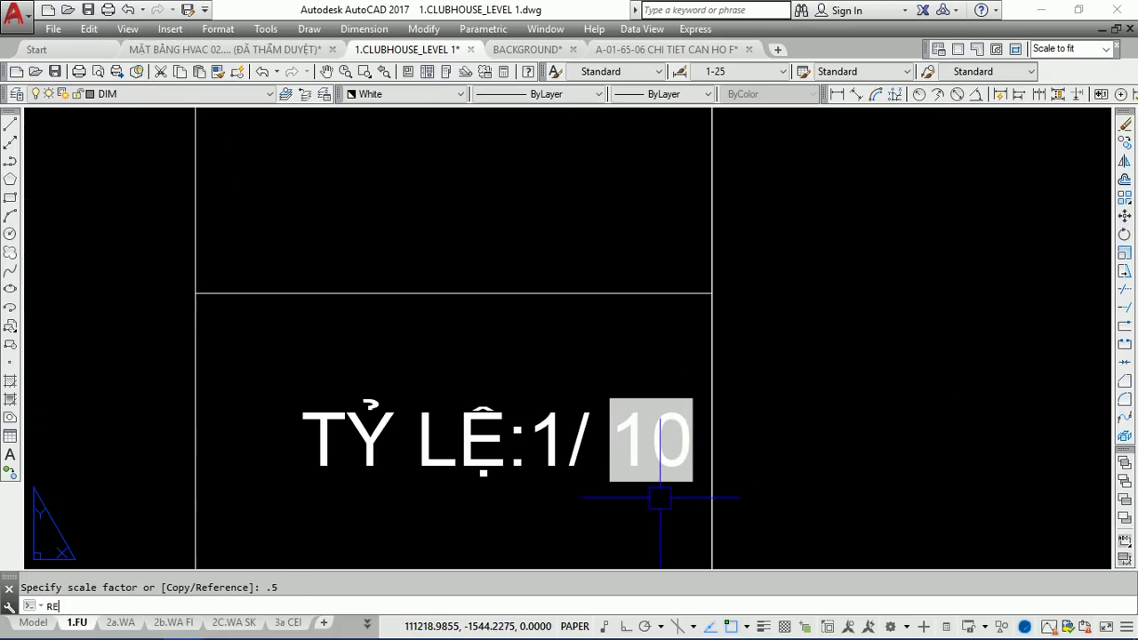
text(GEN)
key(Return)
scroll(524, 440, down, 5)
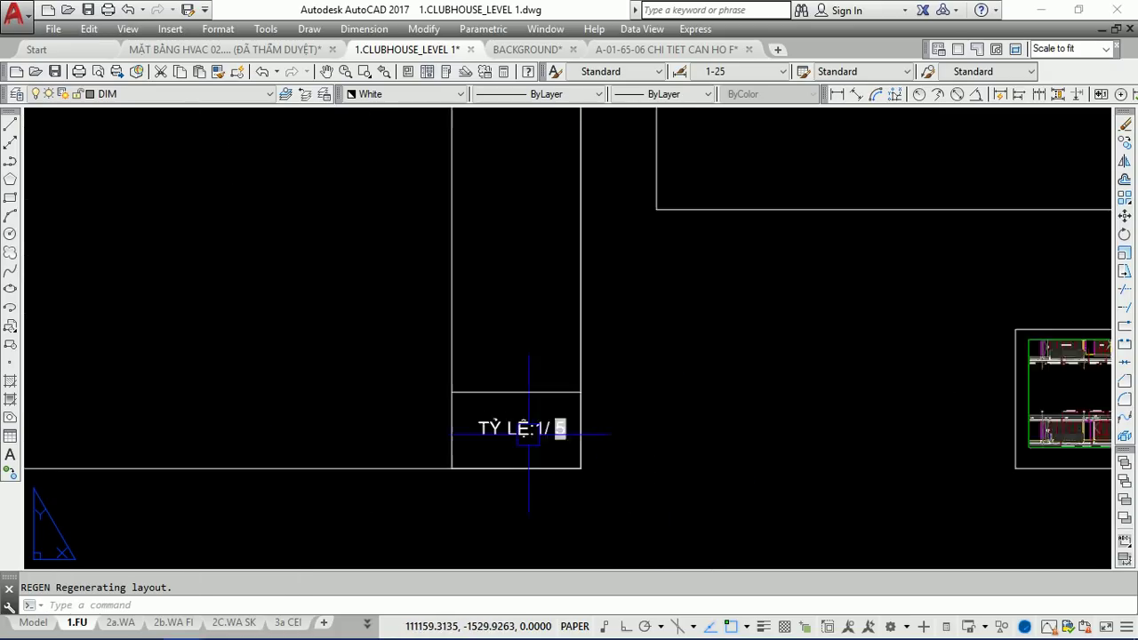
scroll(520, 448, down, 3)
scroll(518, 446, down, 3)
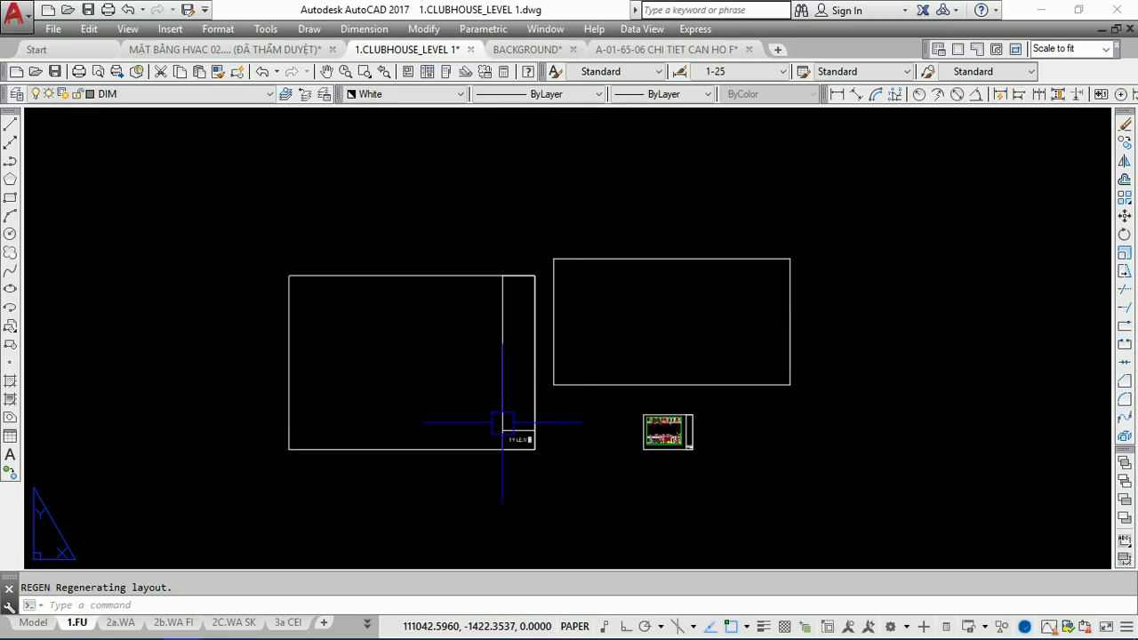
scroll(531, 438, up, 6)
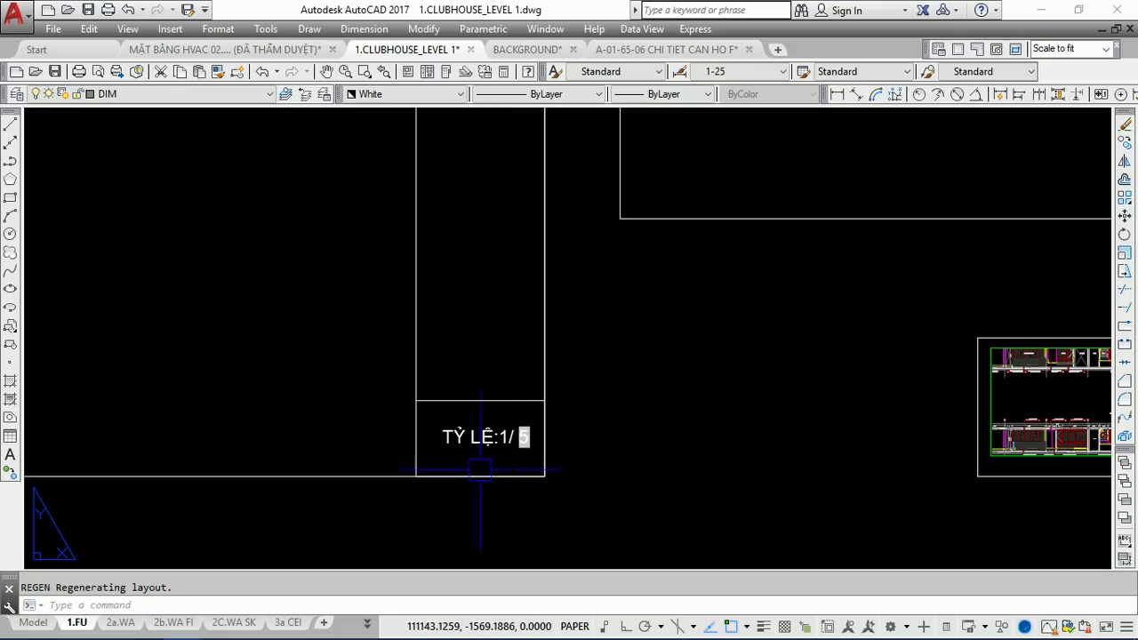
scroll(534, 420, up, 6)
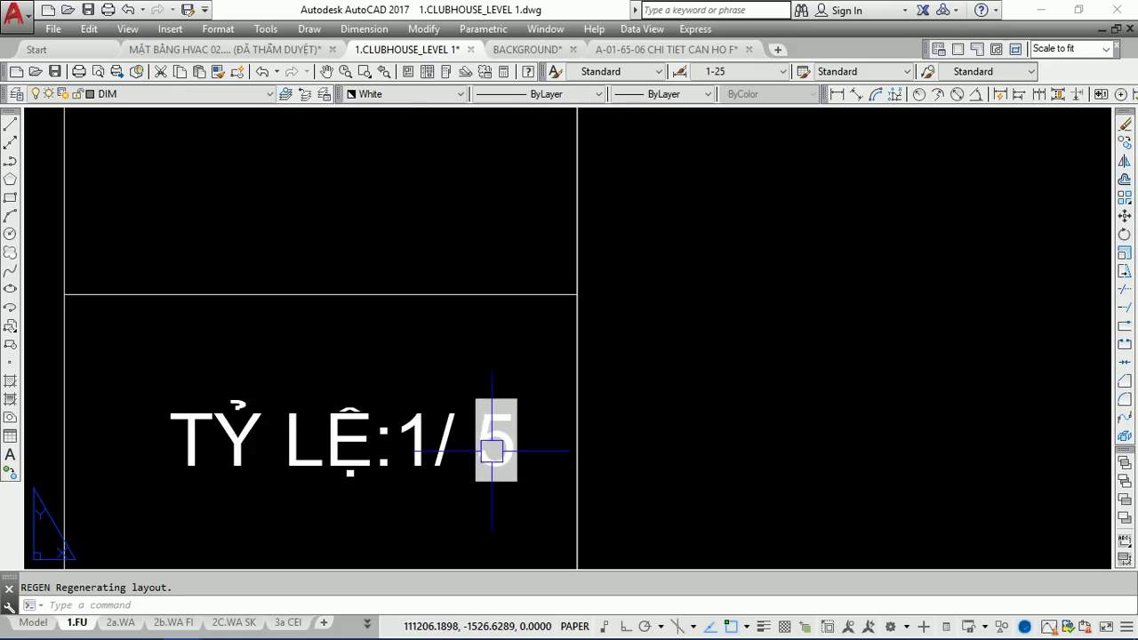
scroll(492, 451, down, 9)
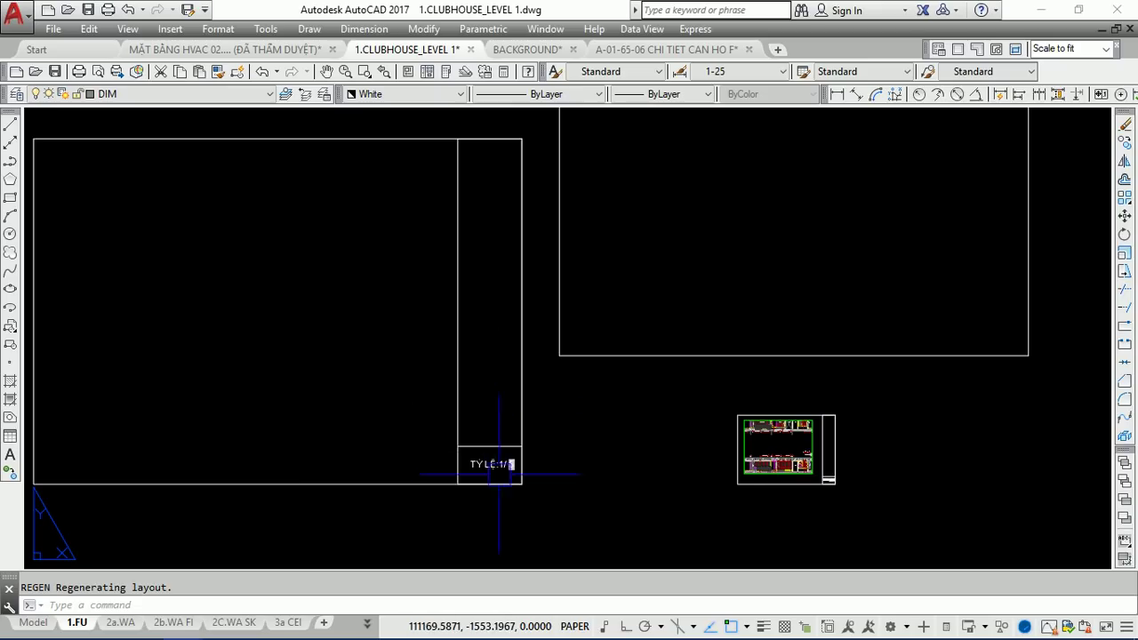
scroll(495, 469, down, 3)
Window-select the left frame and move it further left.
click(500, 464)
click(437, 437)
text(m)
key(Return)
click(459, 473)
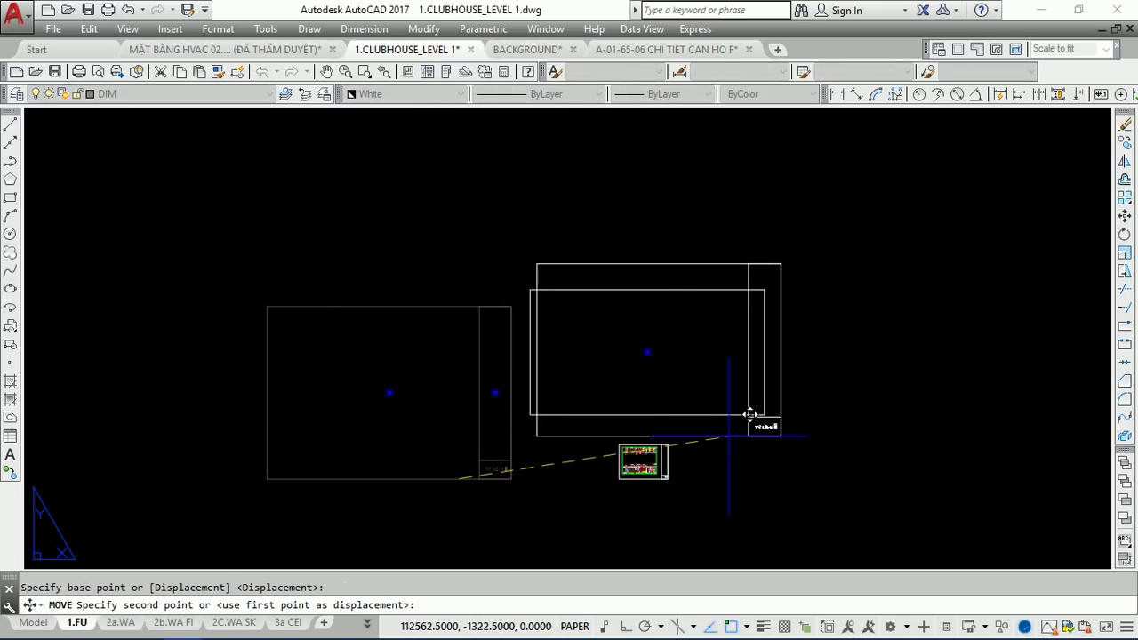
click(383, 462)
right_click(382, 464)
Undo the move and earlier edits, restoring the original unscaled frames.
key(Escape)
key(ctrl+z)
scroll(565, 460, up, 5)
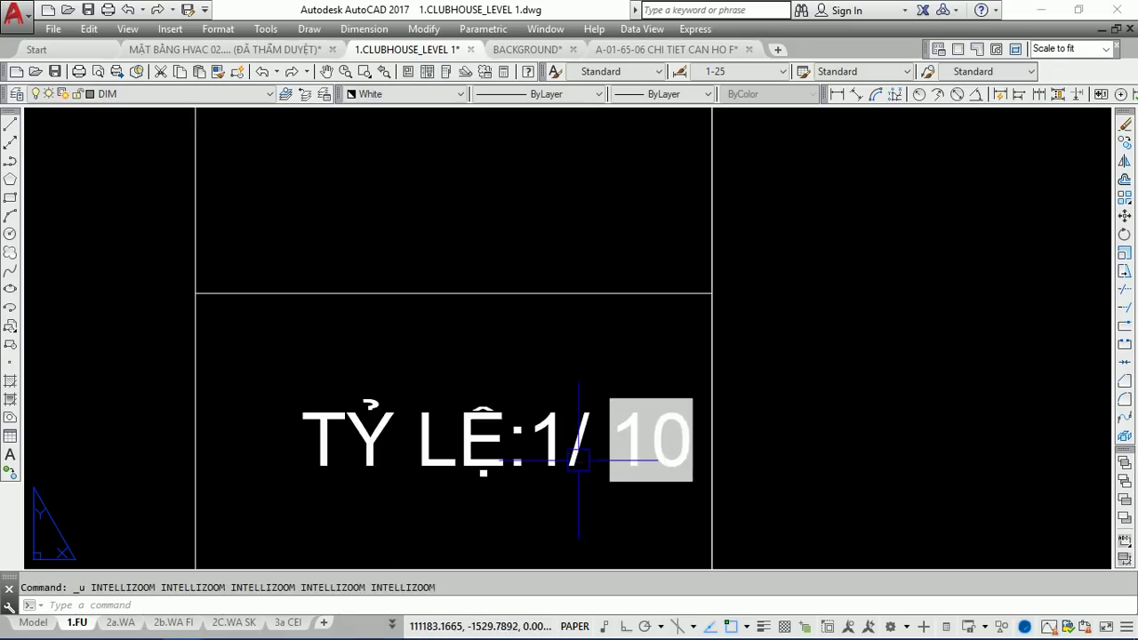
scroll(566, 461, down, 5)
scroll(648, 436, up, 3)
scroll(719, 453, down, 2)
scroll(698, 483, up, 4)
key(ctrl+z)
key(ctrl+z)
key(ctrl+z)
key(ctrl+z)
key(ctrl+z)
key(ctrl+z)
key(ctrl+z)
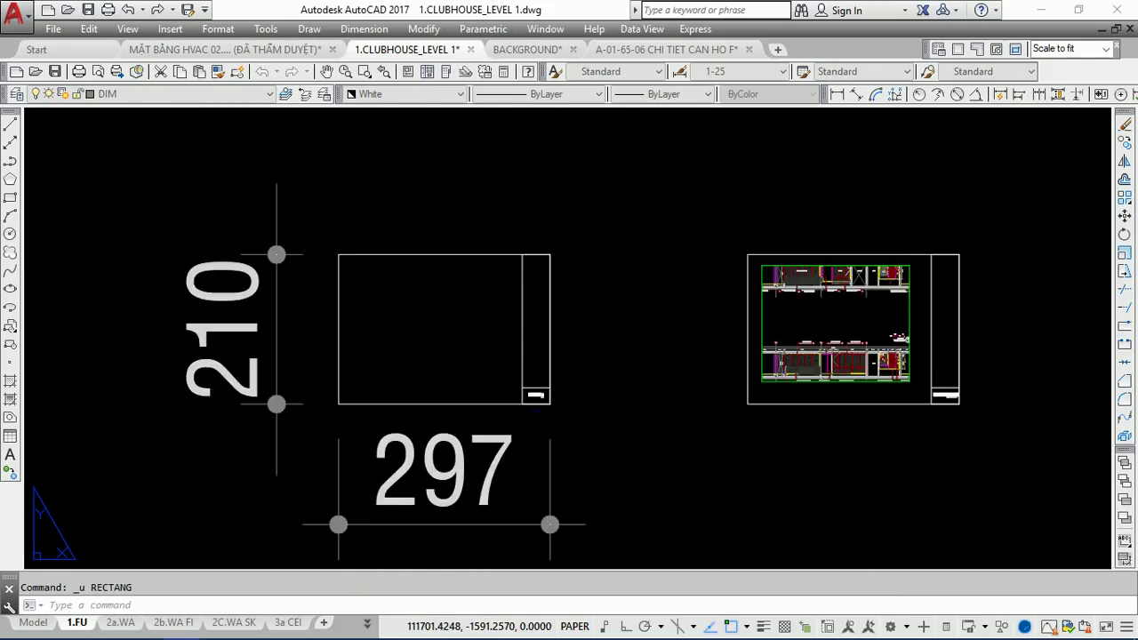
key(ctrl+z)
key(ctrl+z)
key(ctrl+z)
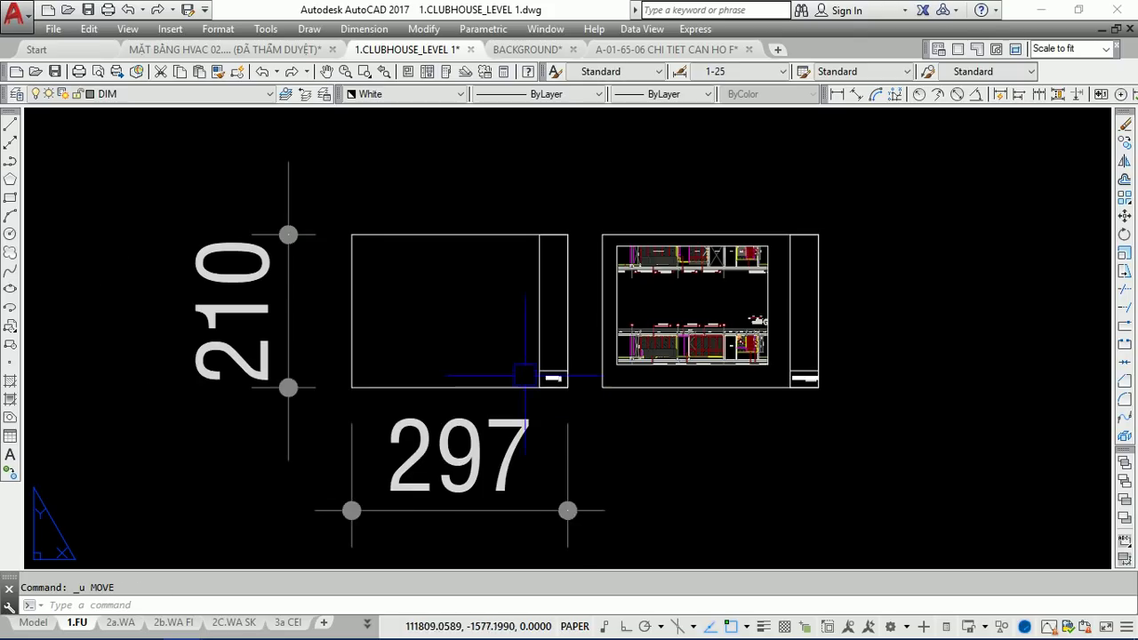
scroll(391, 392, down, 3)
scroll(312, 346, up, 1)
scroll(312, 346, up, 2)
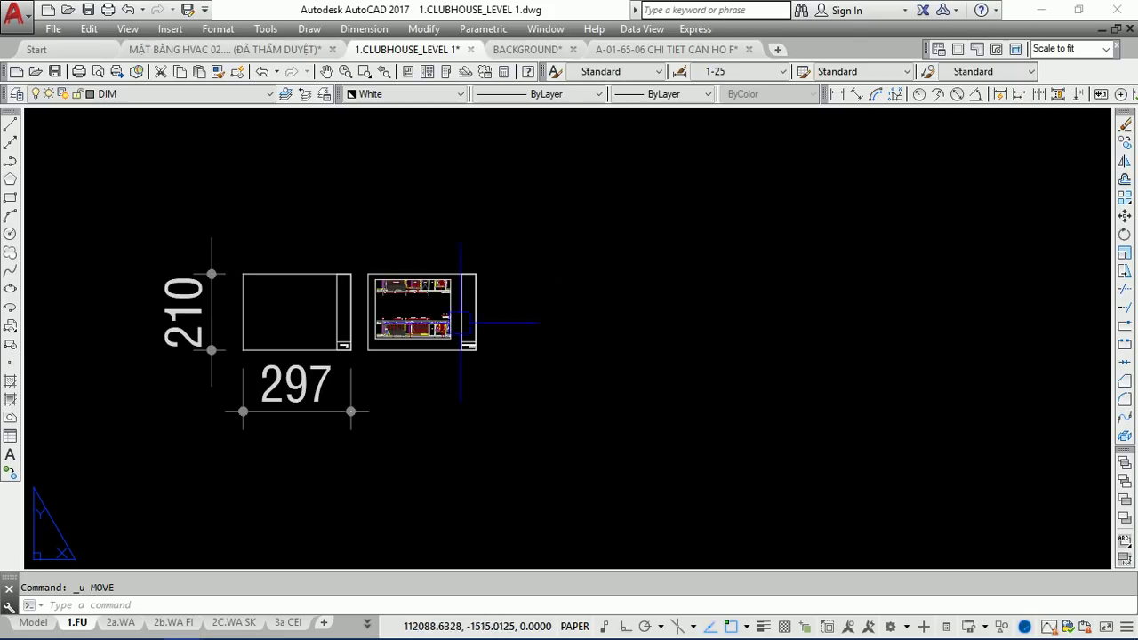
scroll(420, 305, up, 3)
scroll(421, 306, up, 3)
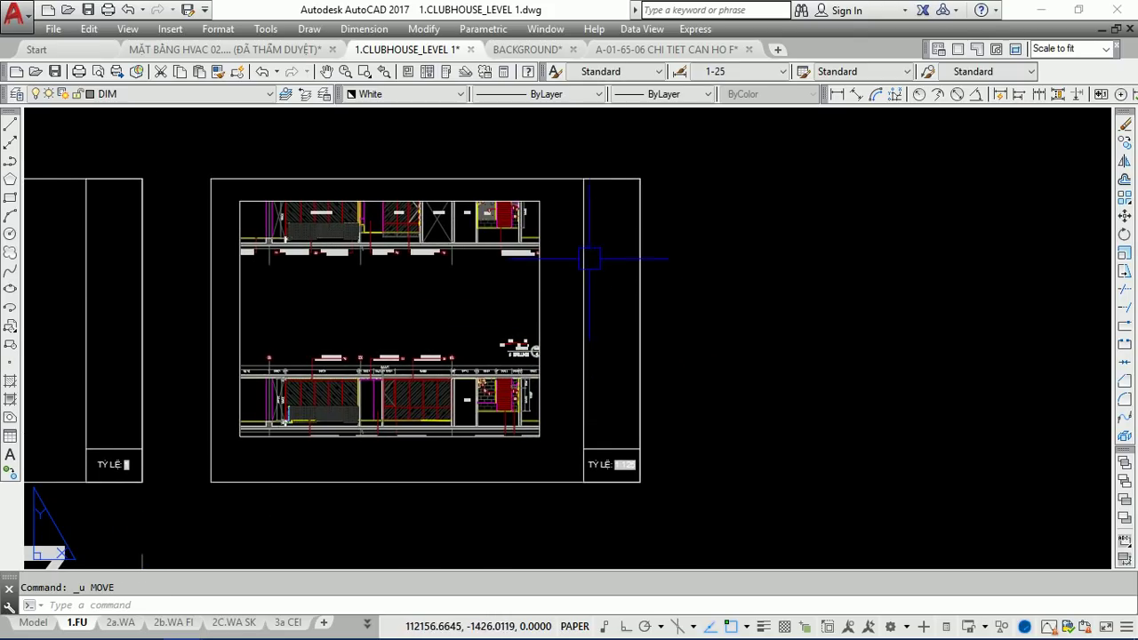
Change the drawing viewport's outline colour to green.
click(540, 267)
click(378, 93)
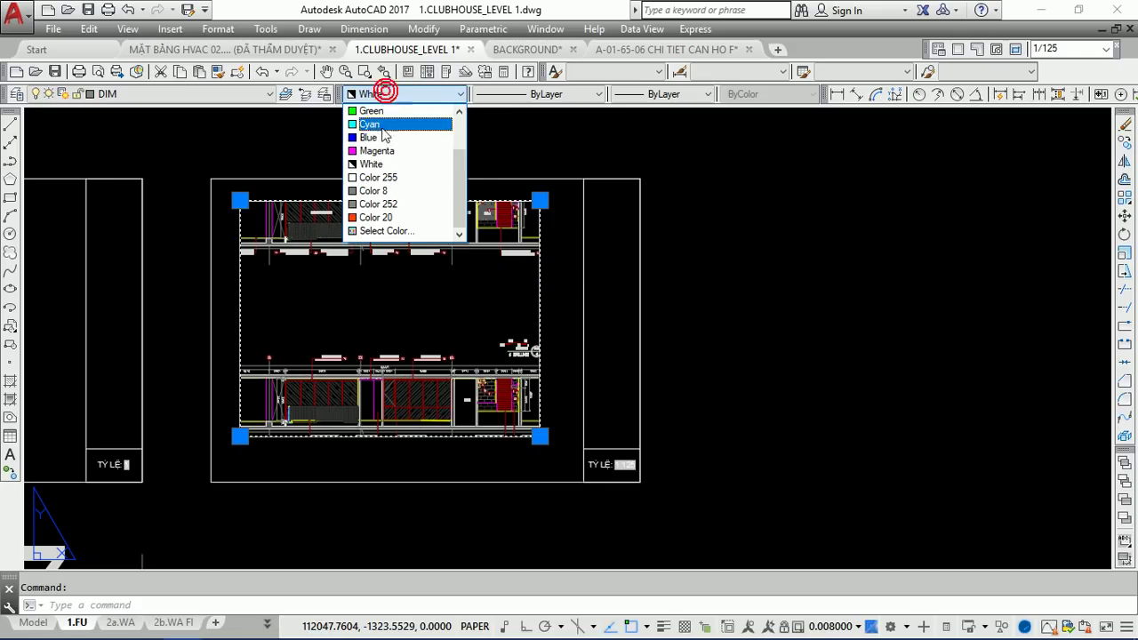
click(374, 111)
key(Escape)
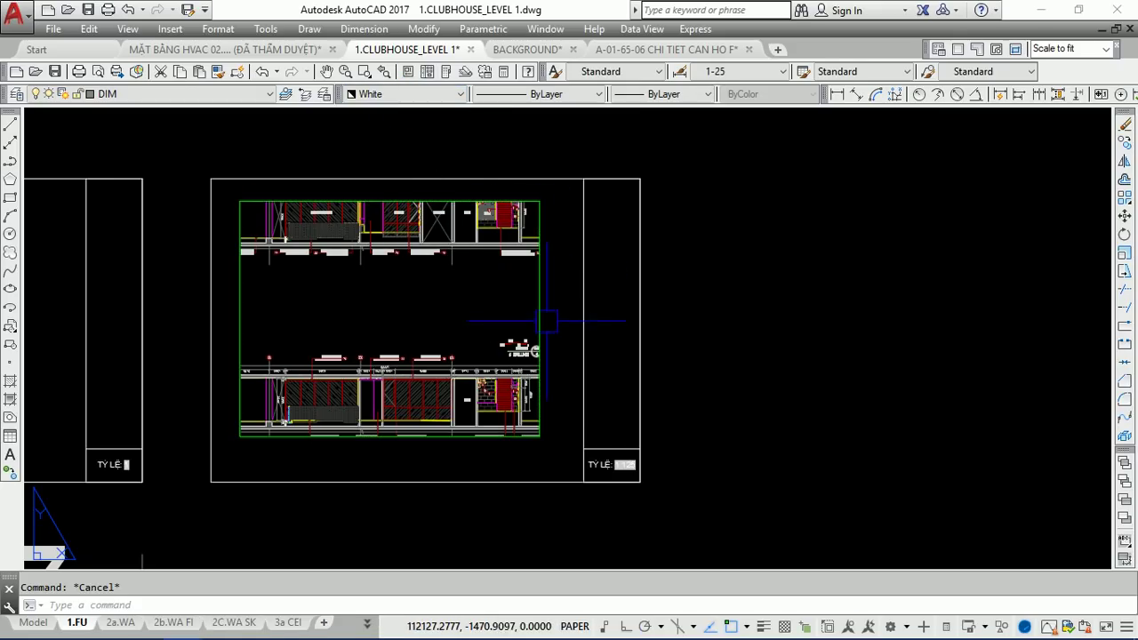
Set the selected viewport's scale to 1/50.
click(541, 297)
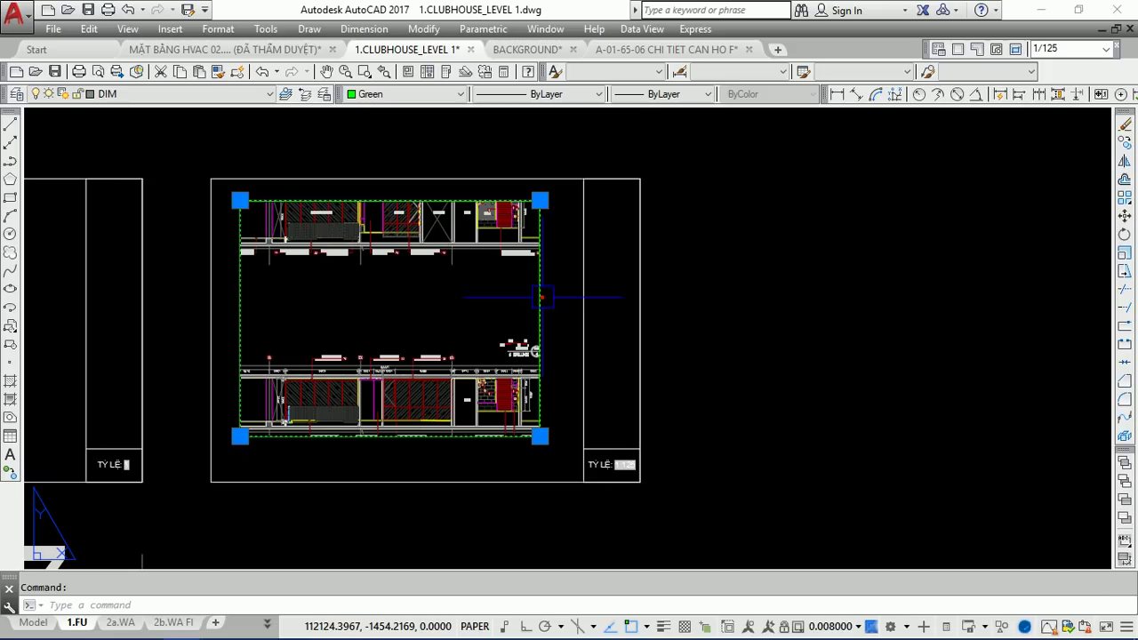
scroll(624, 463, up, 5)
scroll(657, 400, down, 3)
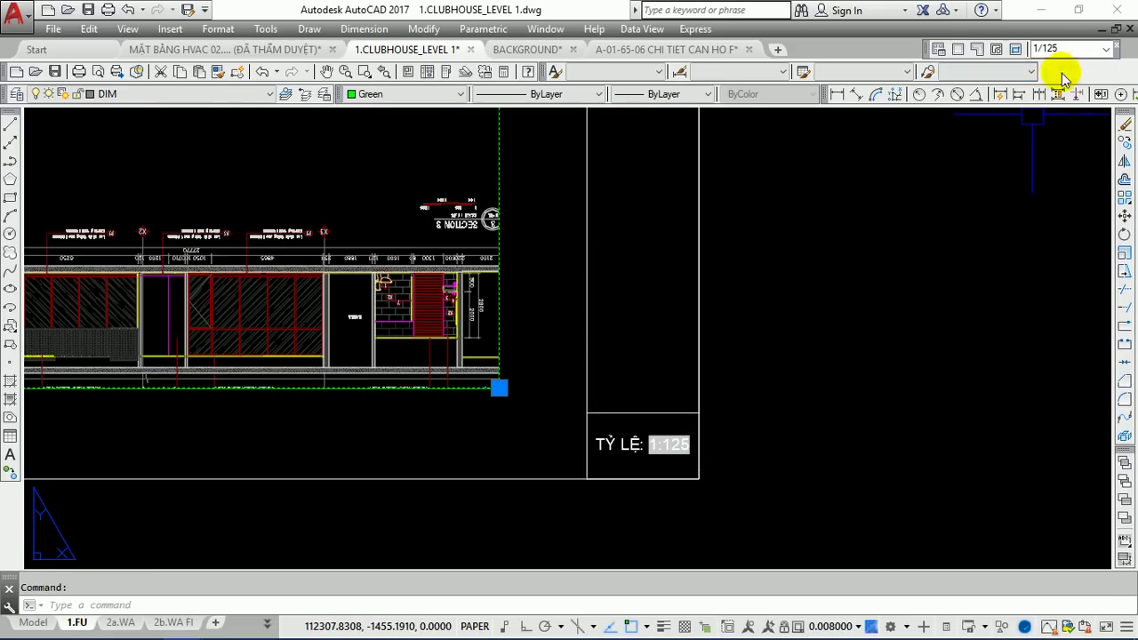
text(1)
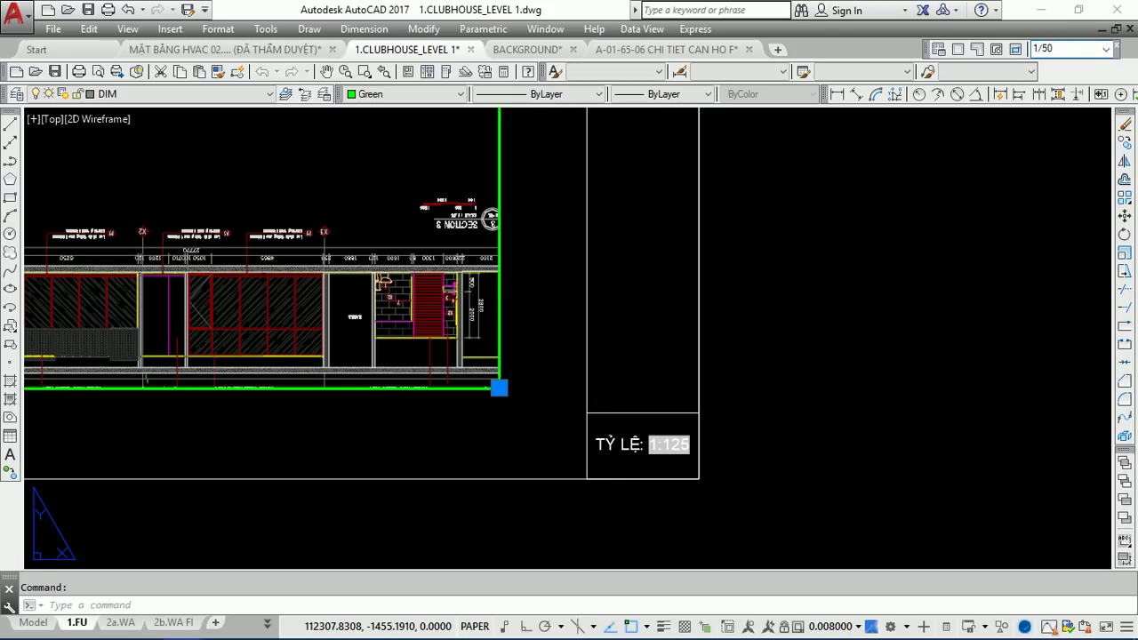
key(Return)
scroll(927, 261, down, 3)
scroll(689, 338, up, 2)
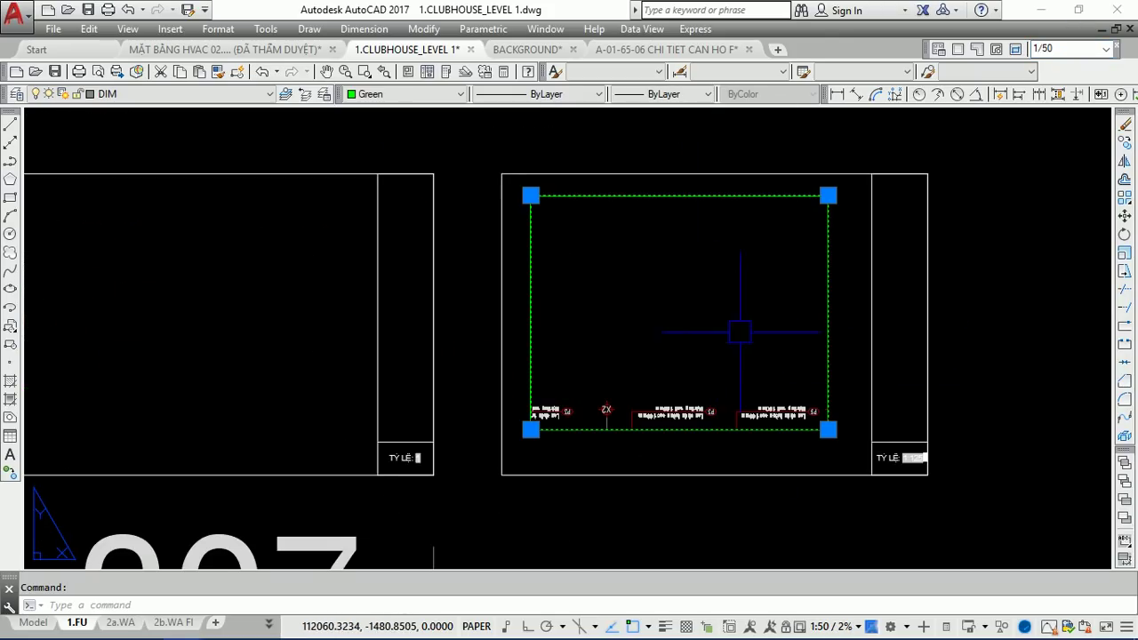
Regenerate so the right frame's TỶ LỆ label updates to the 1:50 scale.
middle_drag(727, 319, 571, 348)
scroll(741, 444, up, 5)
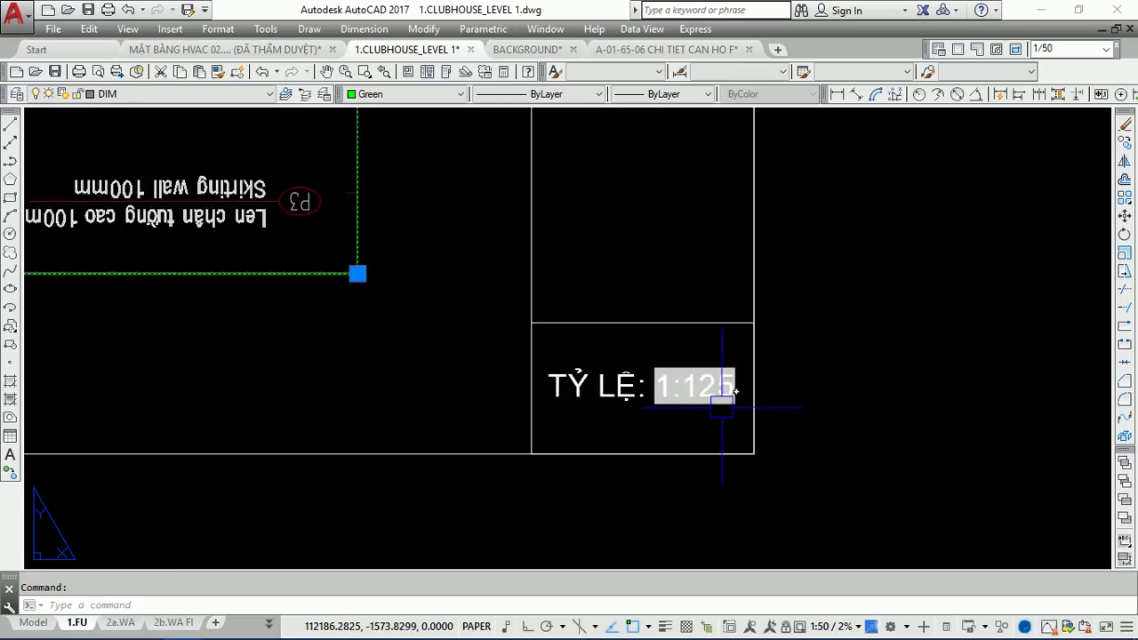
scroll(720, 400, down, 3)
key(Escape)
scroll(708, 399, up, 3)
text(RE)
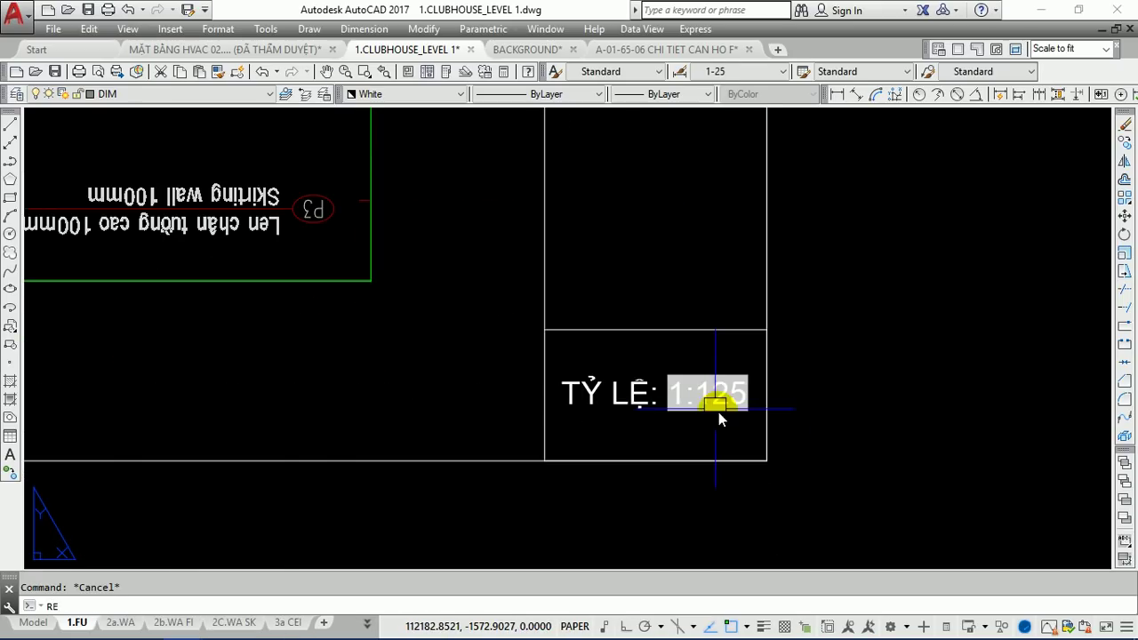
text(GEN)
key(Return)
Pan and zoom the layout to centre the right frame.
scroll(729, 413, up, 2)
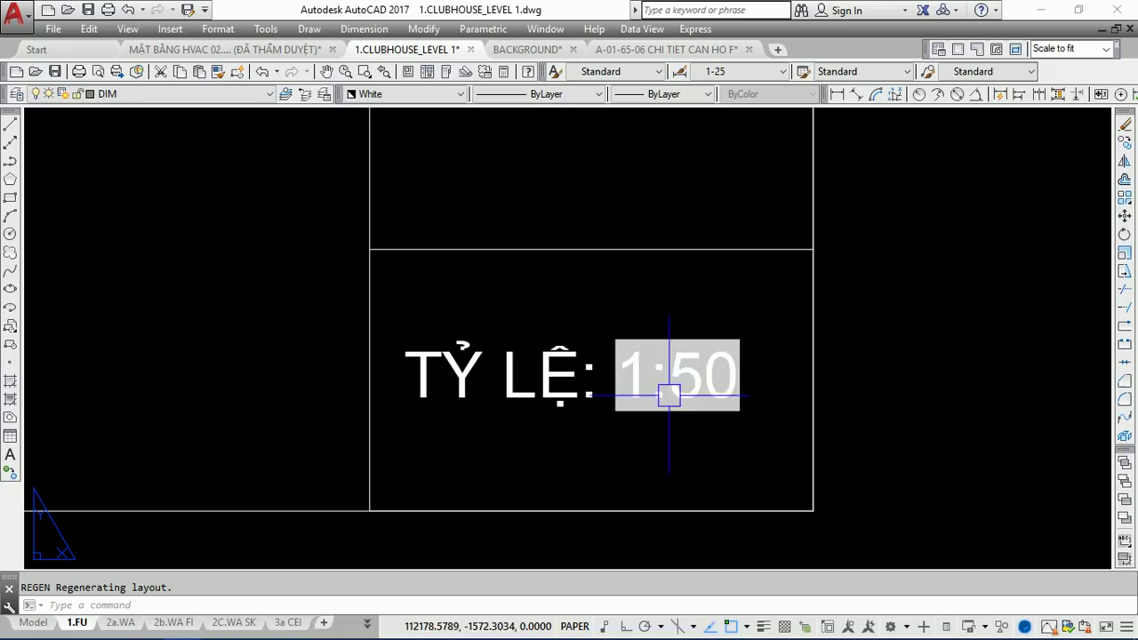
scroll(663, 341, down, 3)
scroll(642, 272, up, 3)
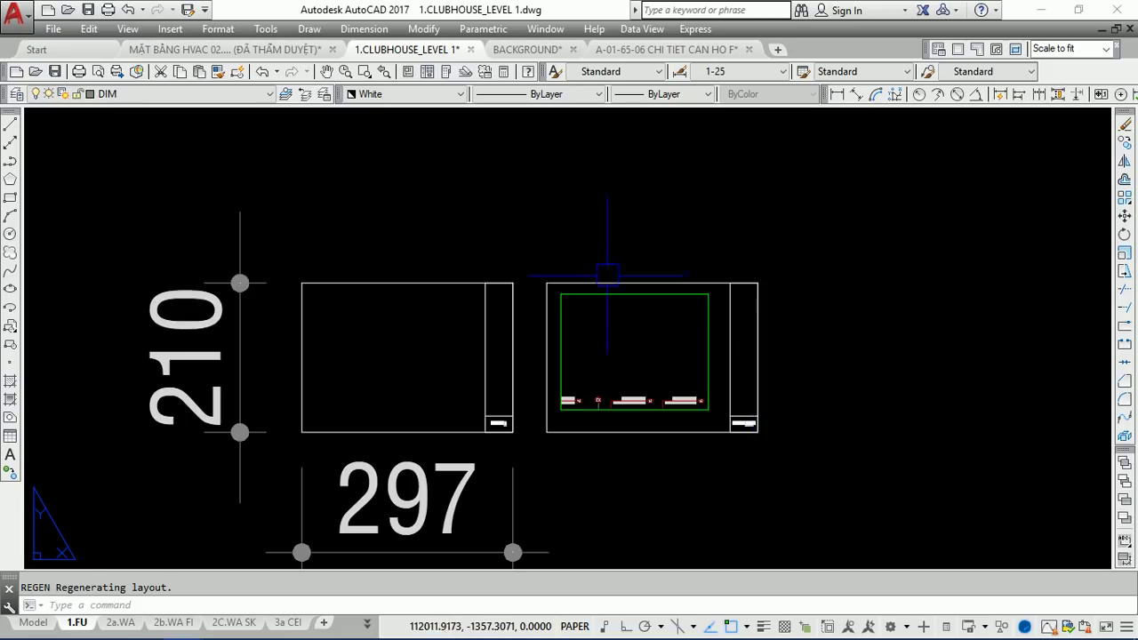
scroll(567, 375, up, 3)
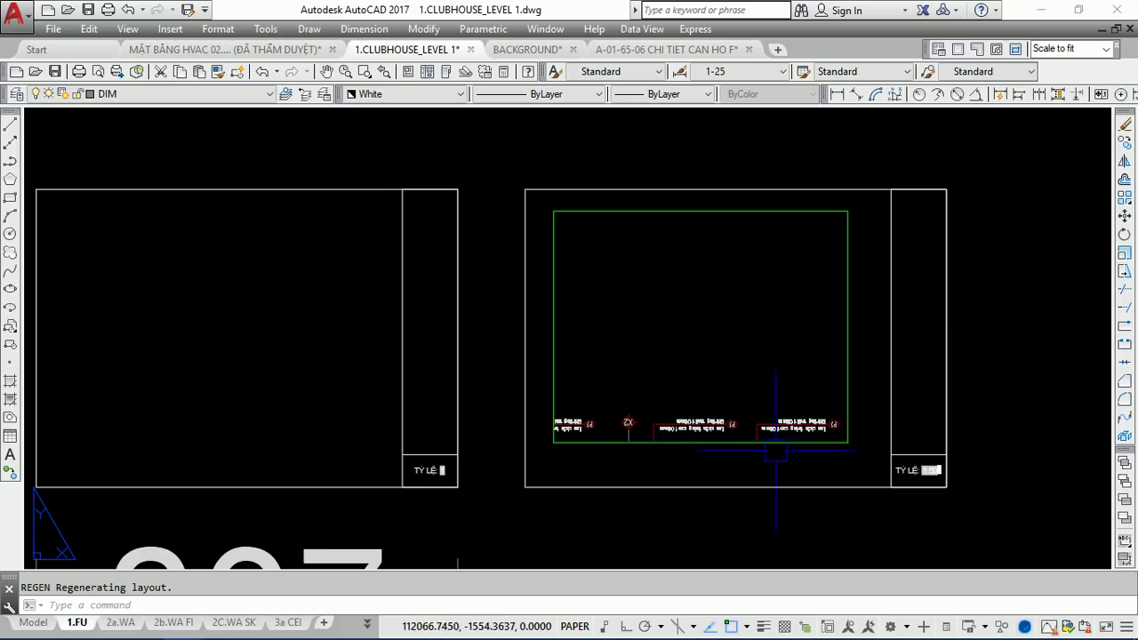
scroll(933, 471, up, 5)
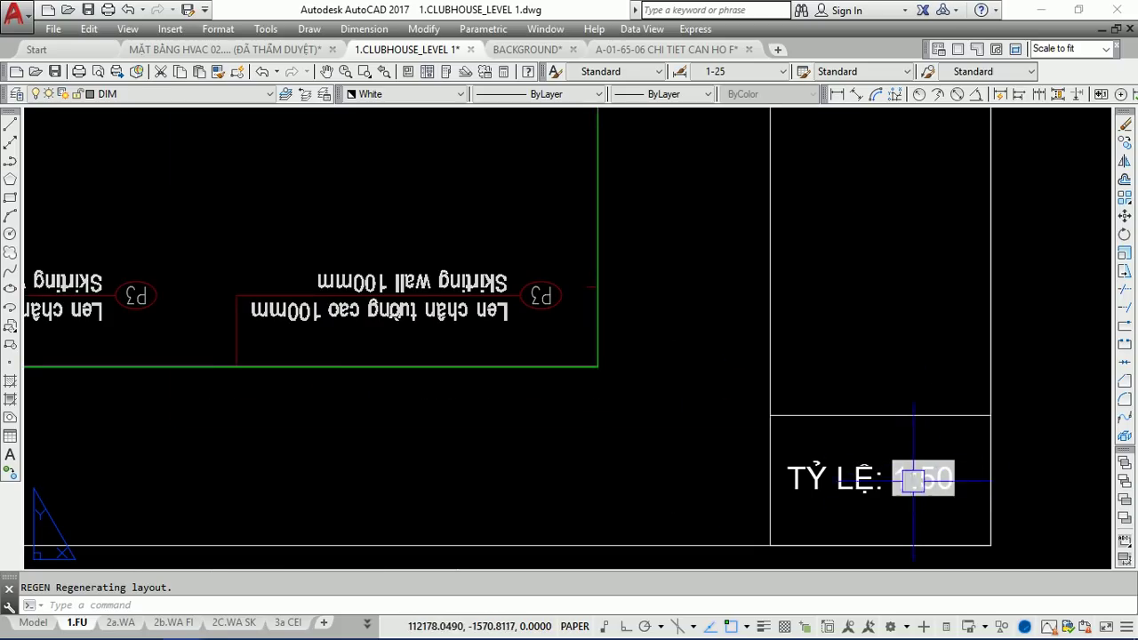
scroll(911, 480, down, 5)
middle_drag(424, 460, 527, 443)
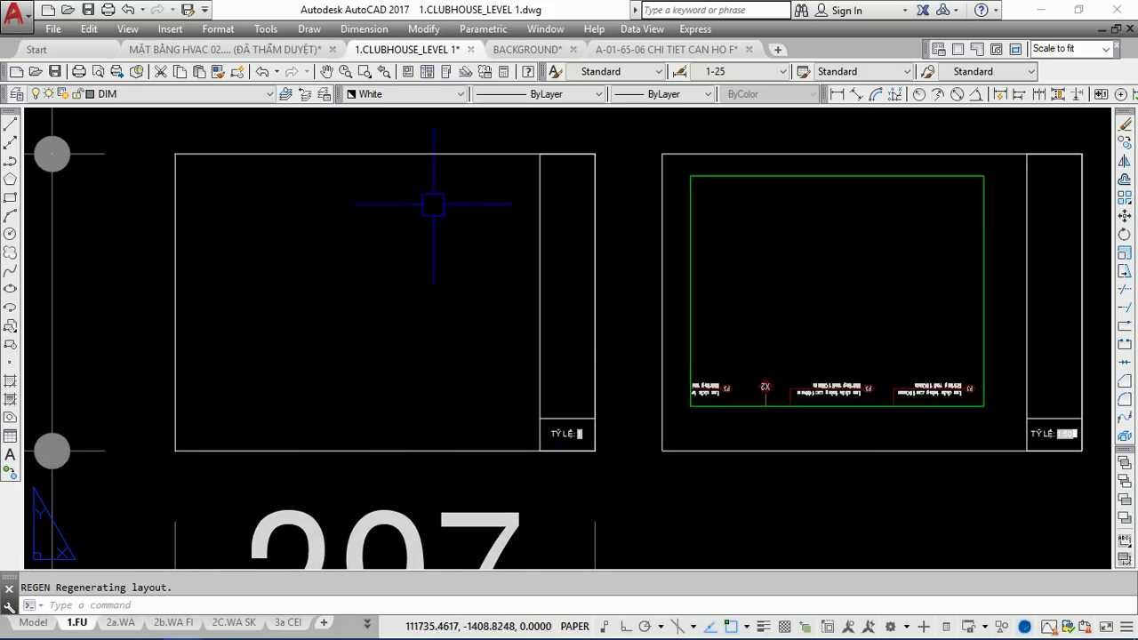
middle_drag(498, 449, 200, 451)
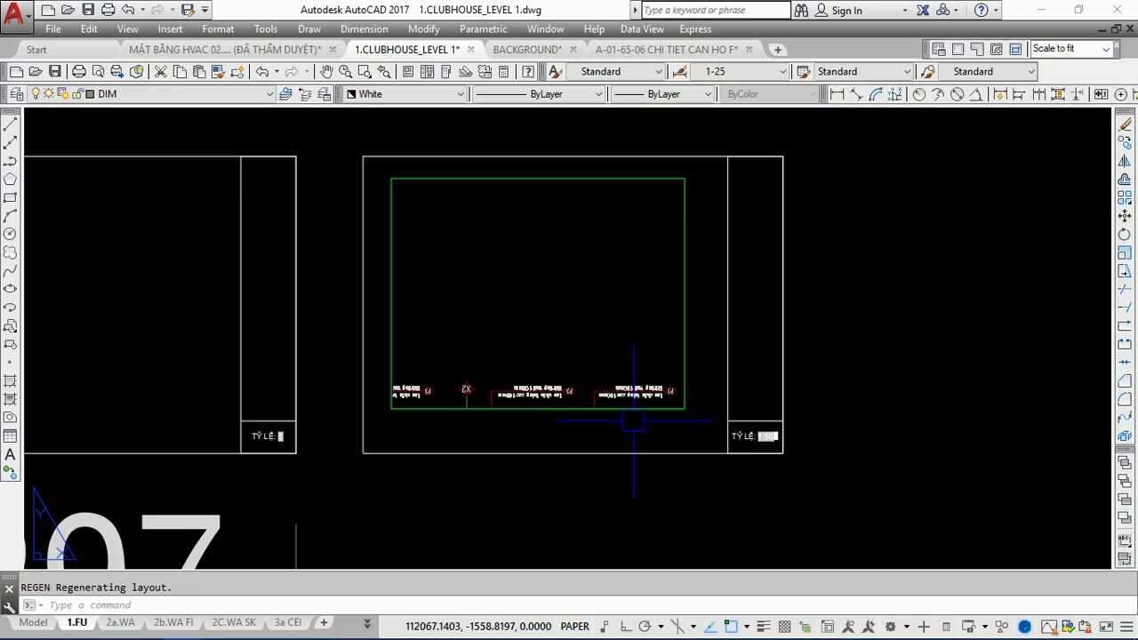
scroll(647, 271, down, 3)
key(Escape)
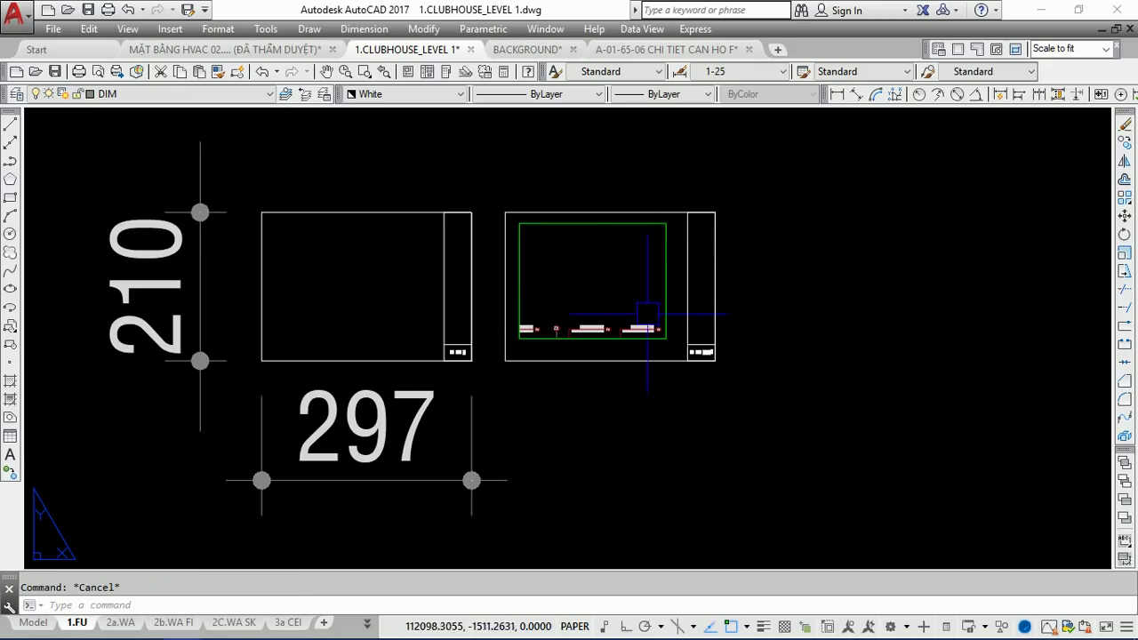
Pan down to the empty layout area below the 297 sheet dimension.
middle_drag(551, 387, 622, 125)
middle_drag(510, 129, 502, 368)
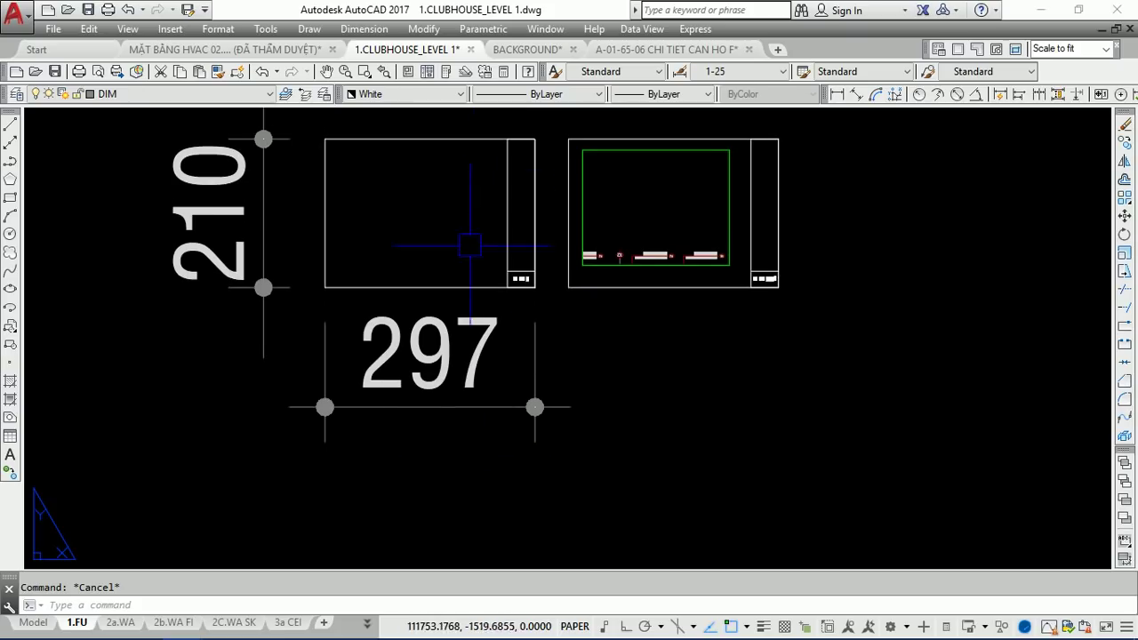
scroll(520, 277, up, 3)
scroll(498, 320, up, 5)
scroll(498, 329, up, 2)
scroll(605, 302, up, 3)
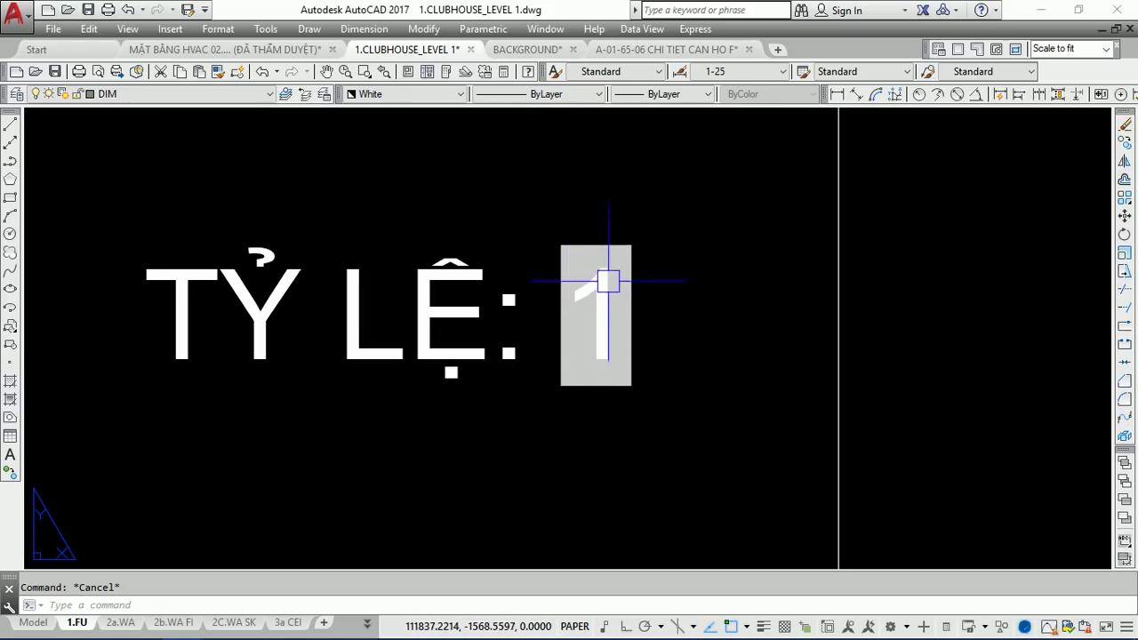
scroll(591, 269, down, 6)
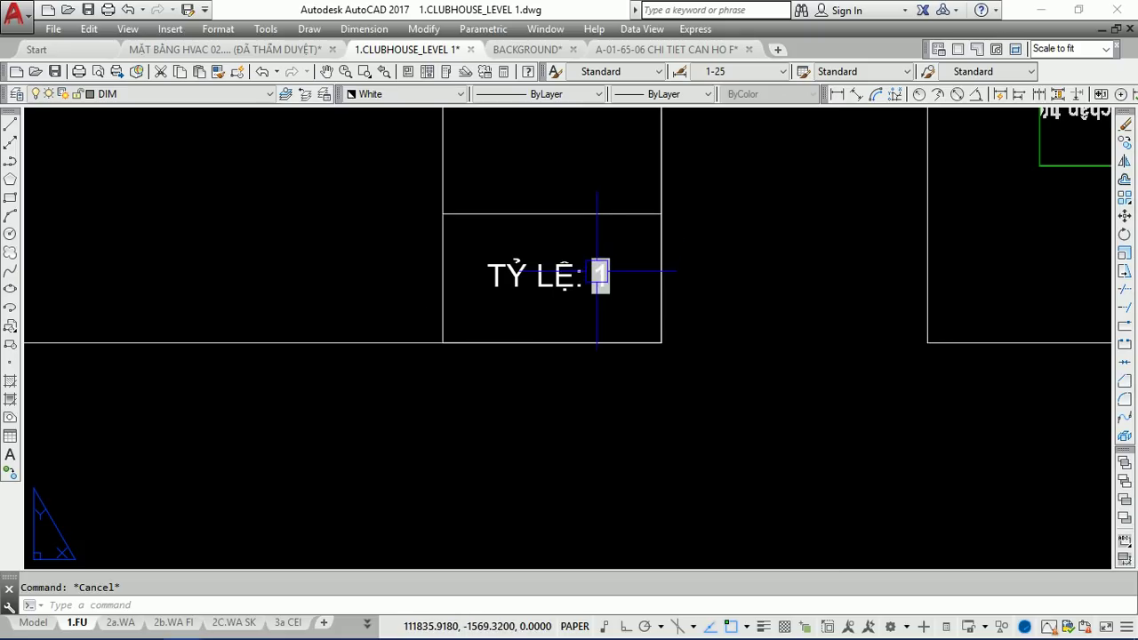
scroll(599, 268, down, 3)
middle_drag(498, 551, 446, 361)
Draw the 297×210 sheet frame rectangle.
text(re)
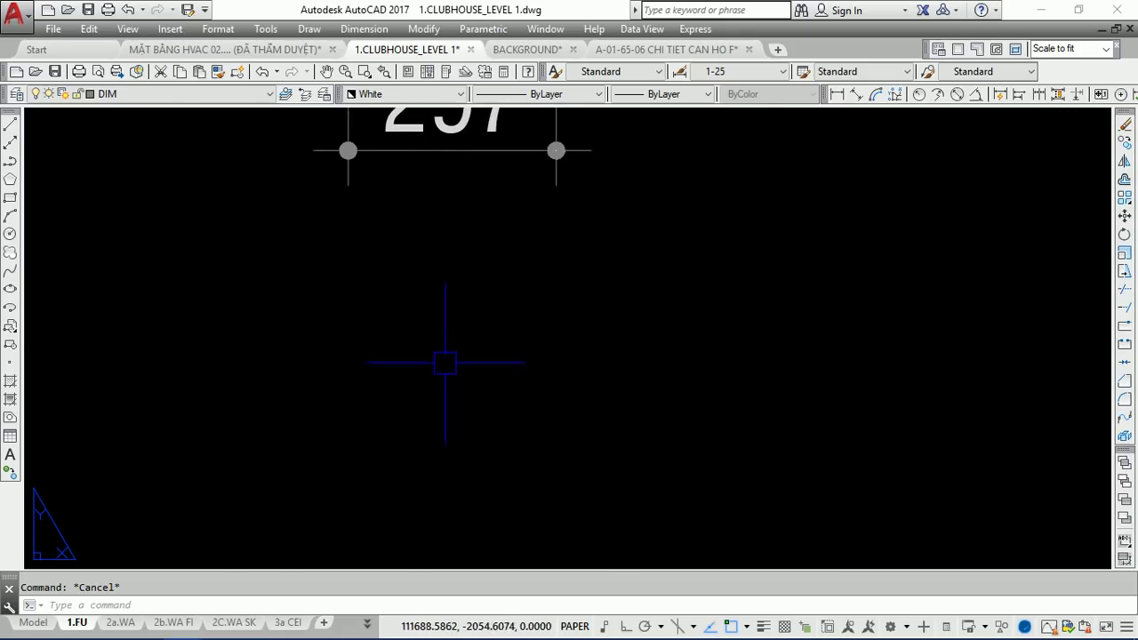
text(c)
key(Escape)
text(c)
key(Return)
click(344, 496)
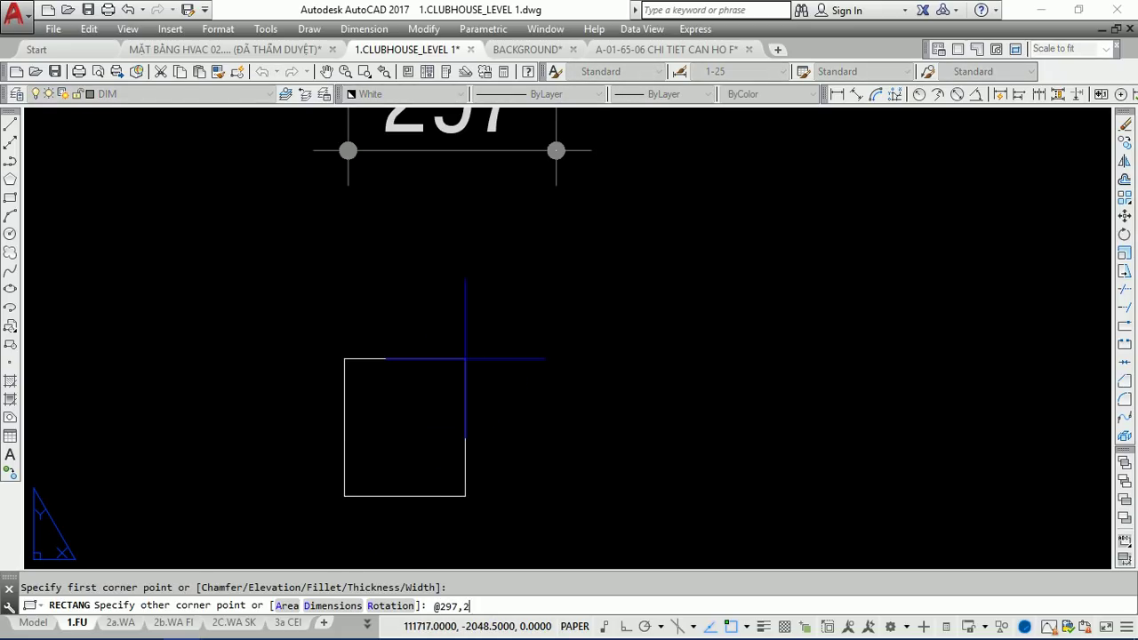
key(Return)
scroll(525, 516, up, 3)
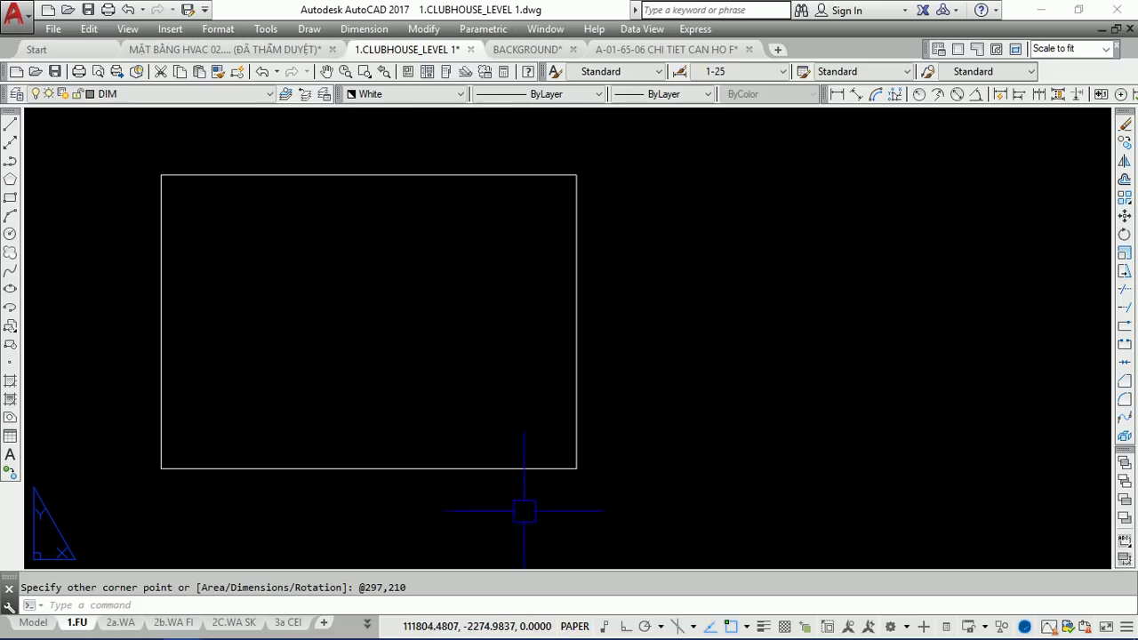
Draw a narrow title strip down the frame's right side from its top-right corner.
text(rec)
key(Return)
click(576, 175)
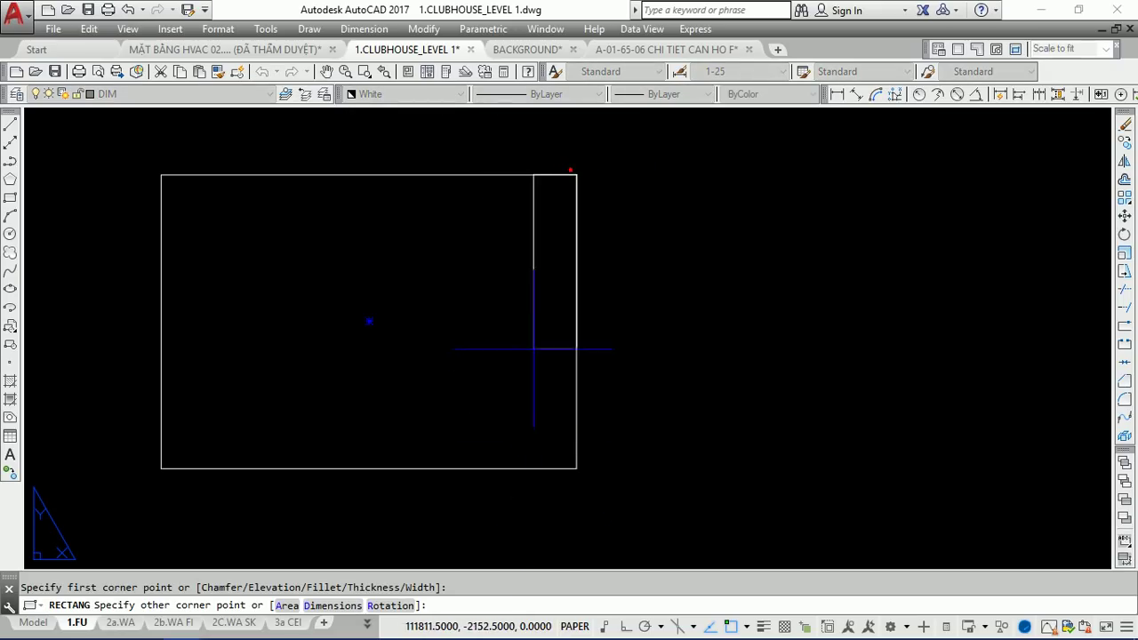
click(523, 468)
Draw a small title box at the bottom of the strip.
key(Return)
scroll(533, 457, up, 3)
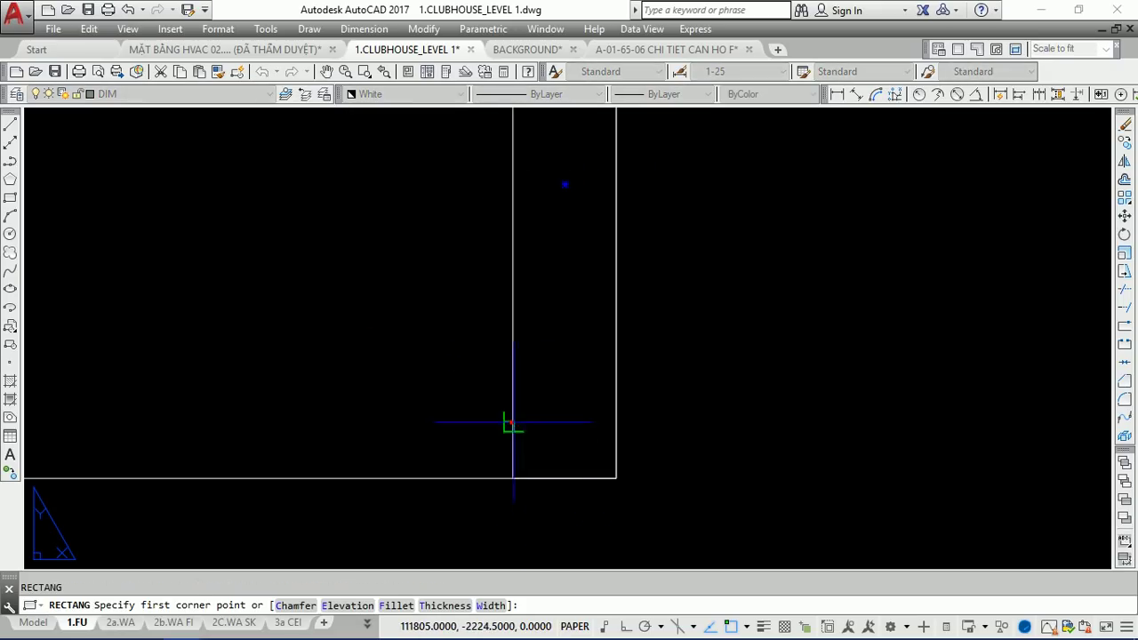
click(511, 422)
click(616, 478)
Bring the lower-right title box into view and start entering the ATT command.
scroll(546, 469, up, 6)
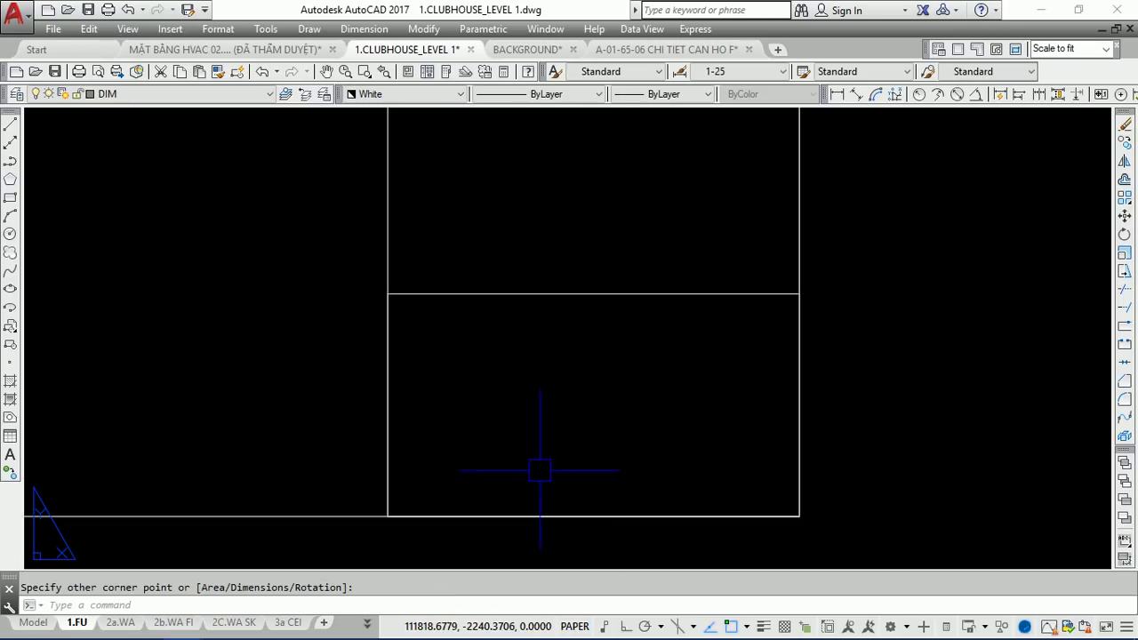
scroll(573, 422, down, 3)
scroll(578, 418, down, 3)
scroll(582, 417, down, 3)
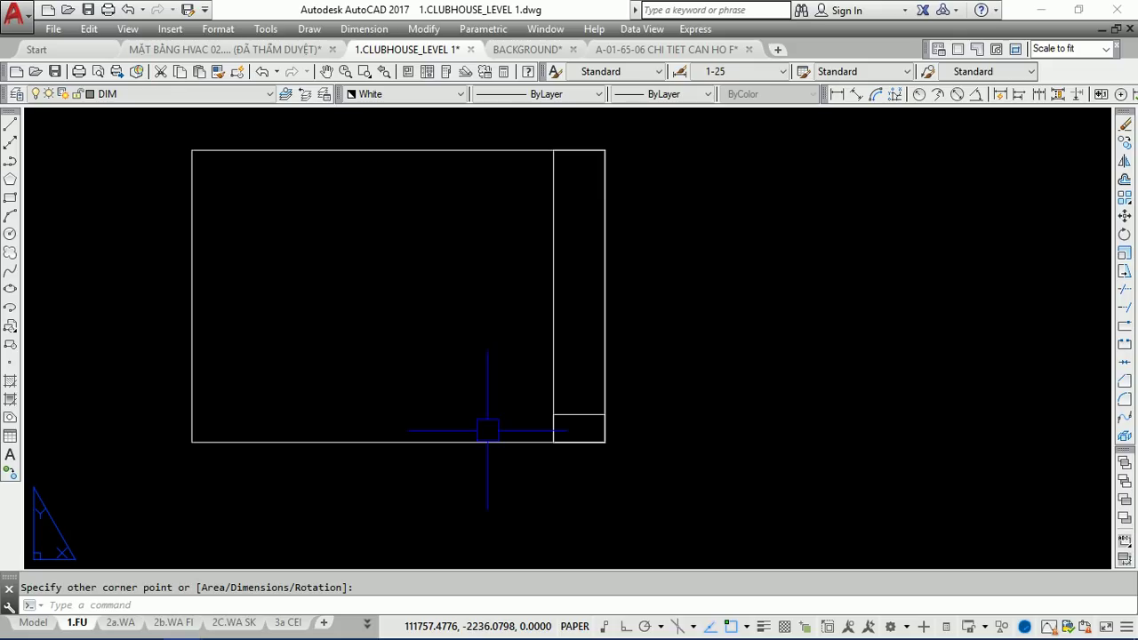
scroll(578, 420, up, 5)
mouse_move(571, 426)
middle_down()
mouse_move(557, 415)
mouse_move(551, 301)
middle_up()
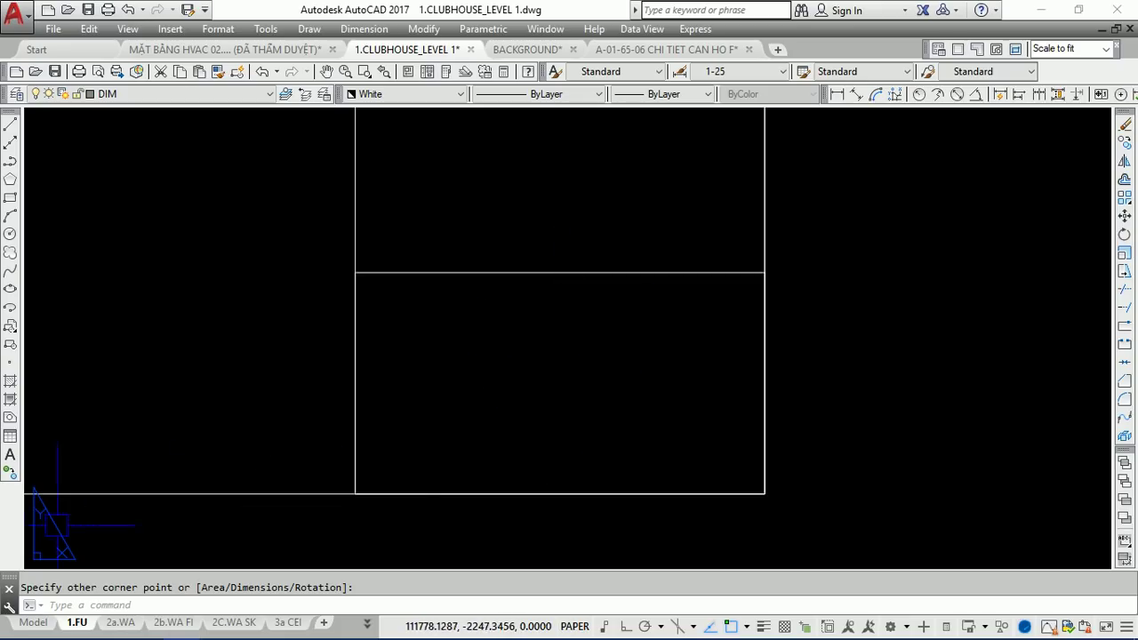
text(ATT)
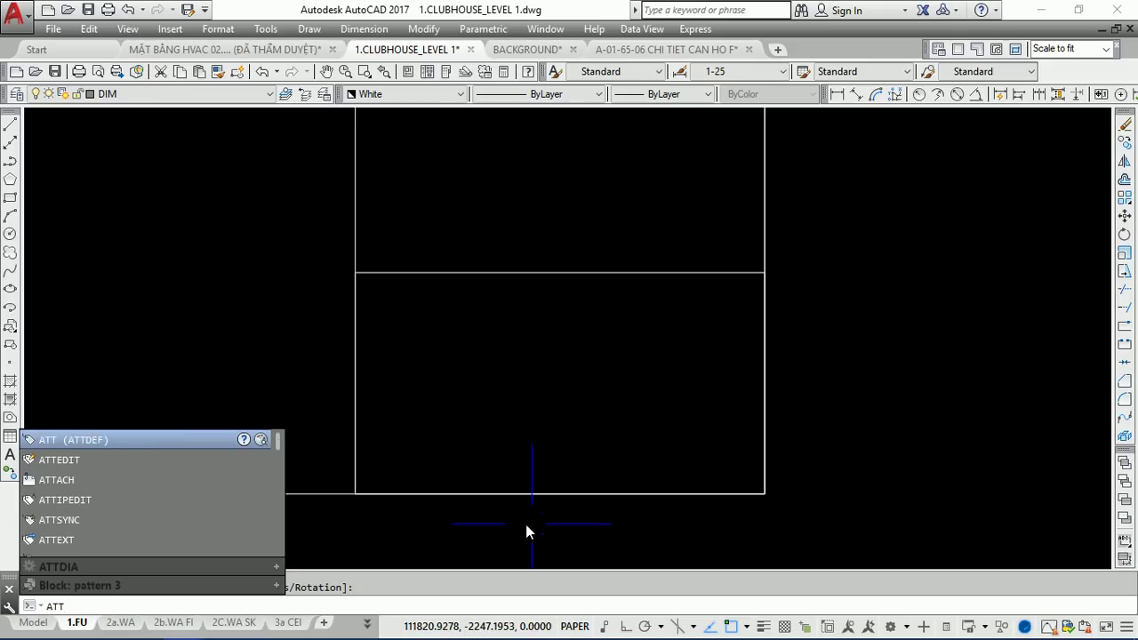
Place single-line text 'TỶ LỆ: 1/XX' at height 5 inside the title box.
key(Escape)
key(Escape)
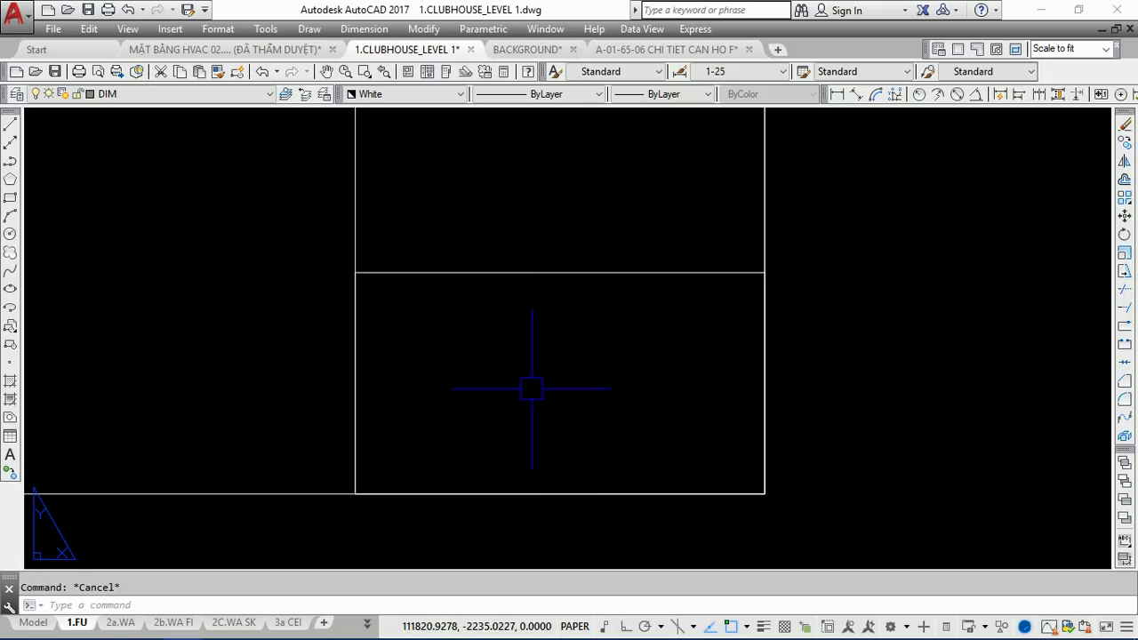
text(DT)
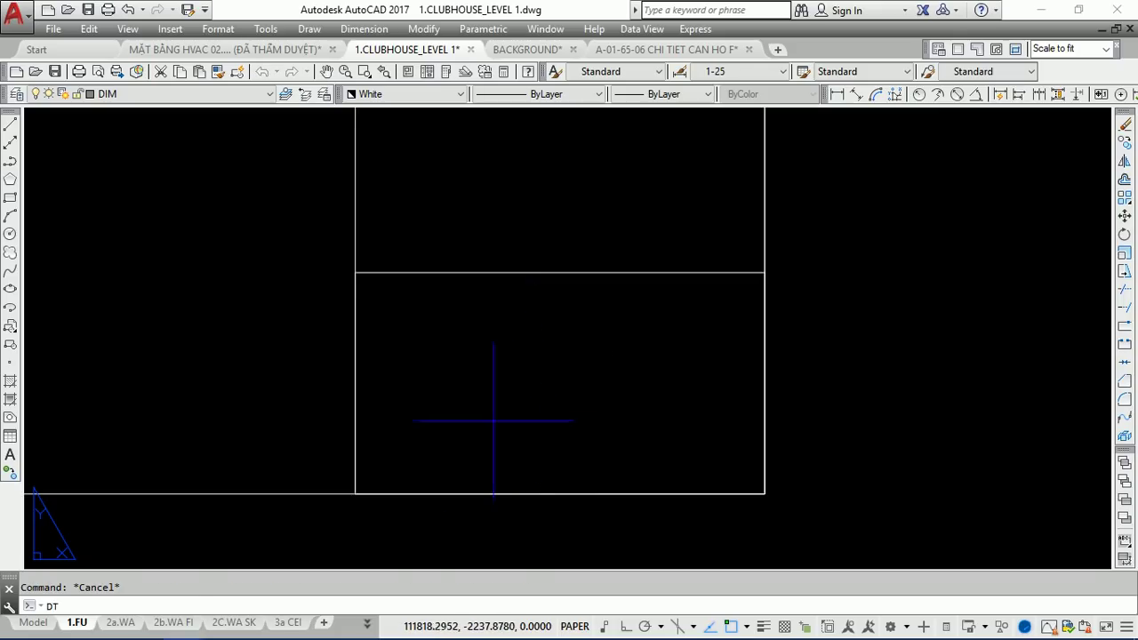
key(Return)
click(432, 424)
key(F8)
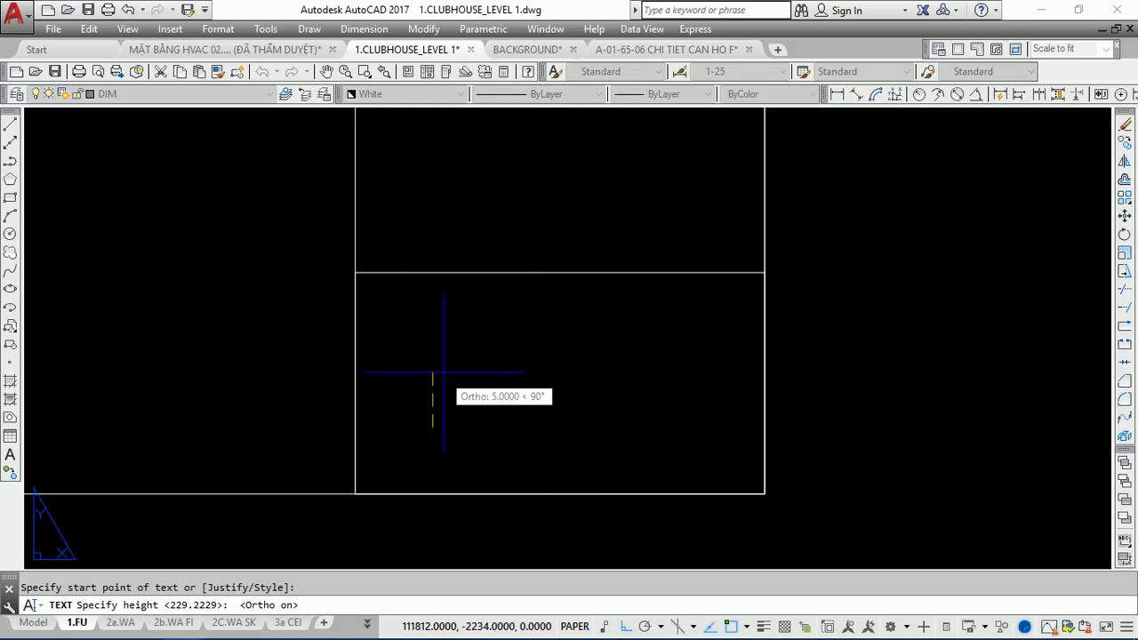
click(444, 373)
text(TYr LE)
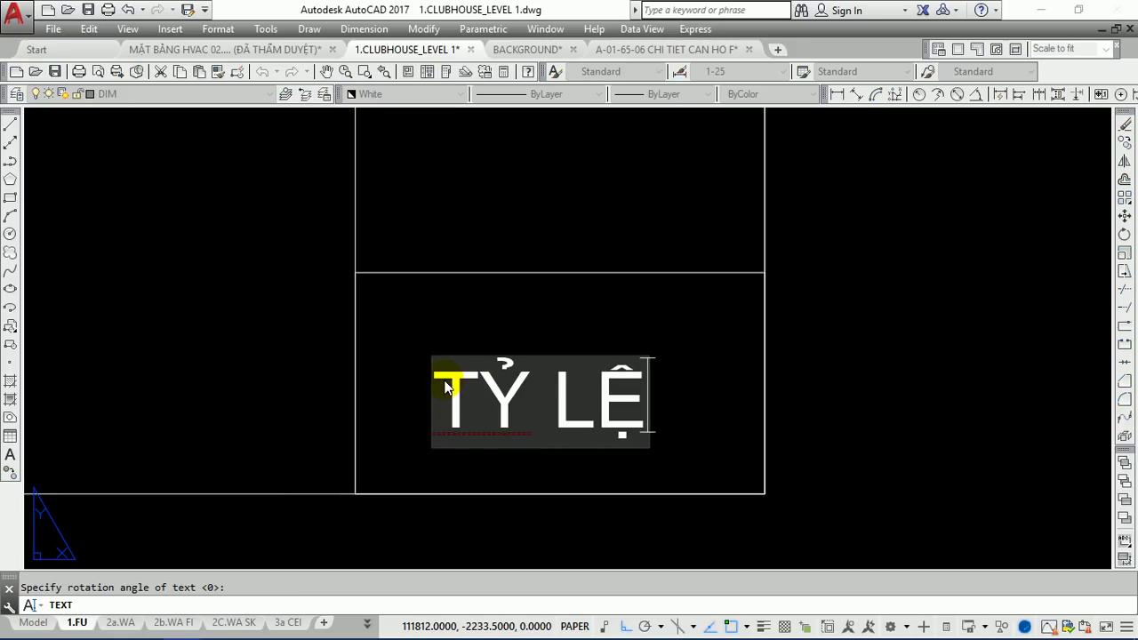
text(: )
text(1)
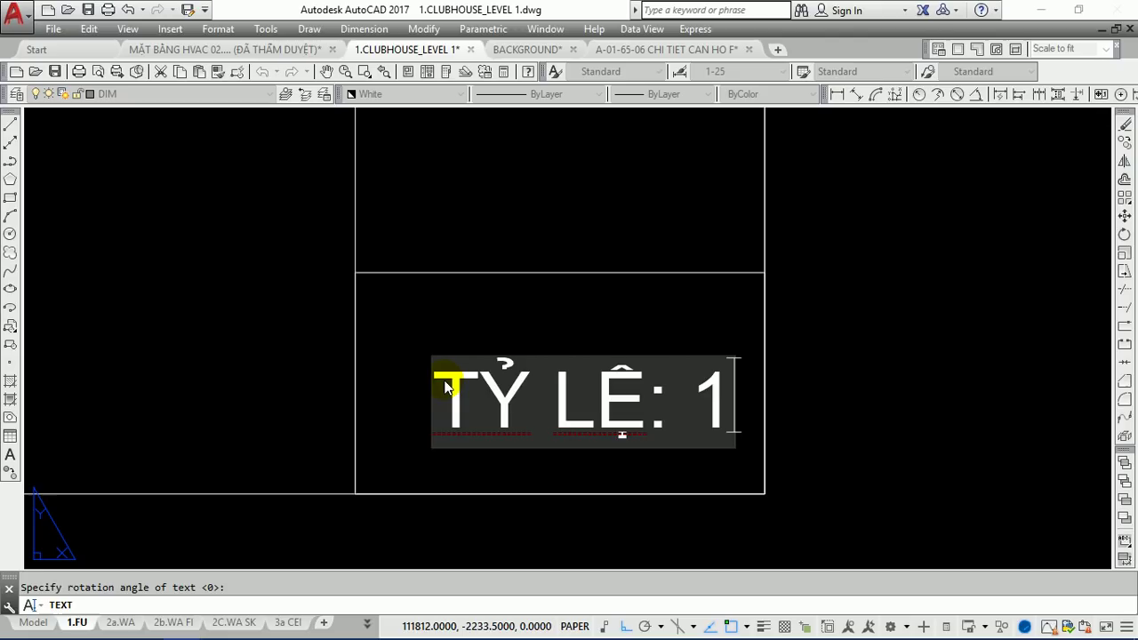
text(/)
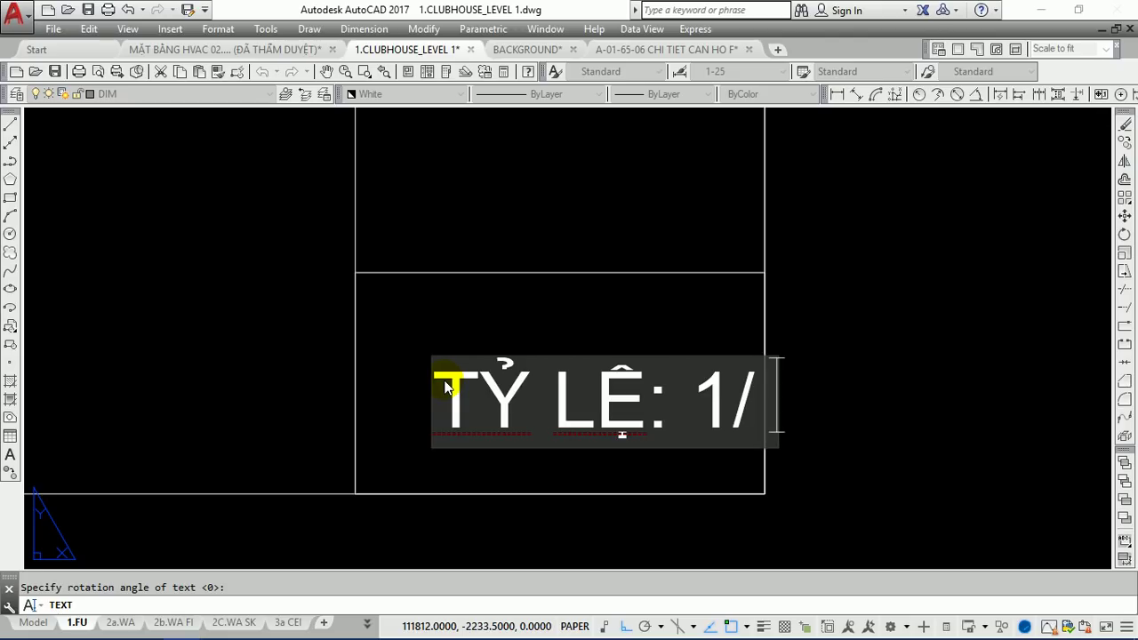
text(XX)
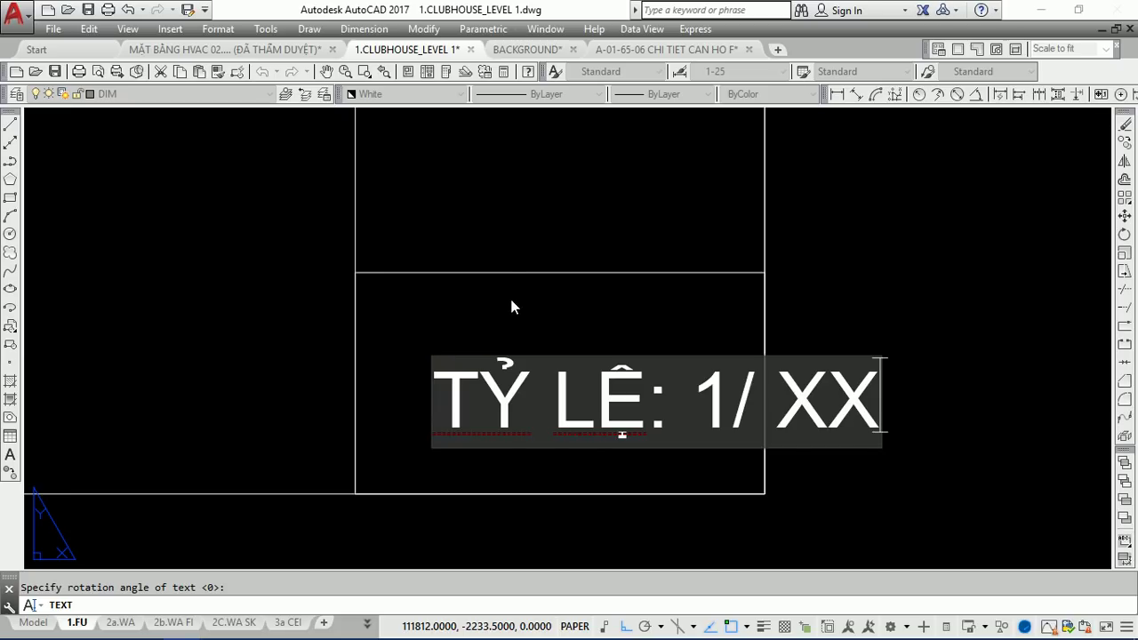
click(512, 307)
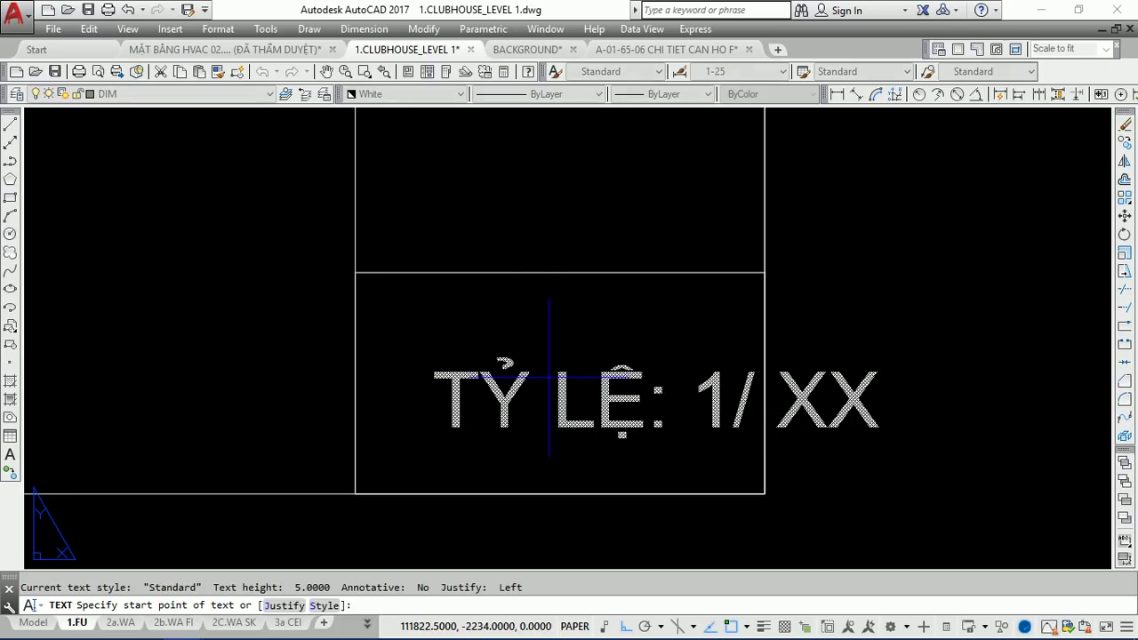
key(Escape)
Scale the label by 0.5 to half its height.
scroll(524, 389, down, 2)
click(509, 399)
text(sc)
key(Return)
click(514, 384)
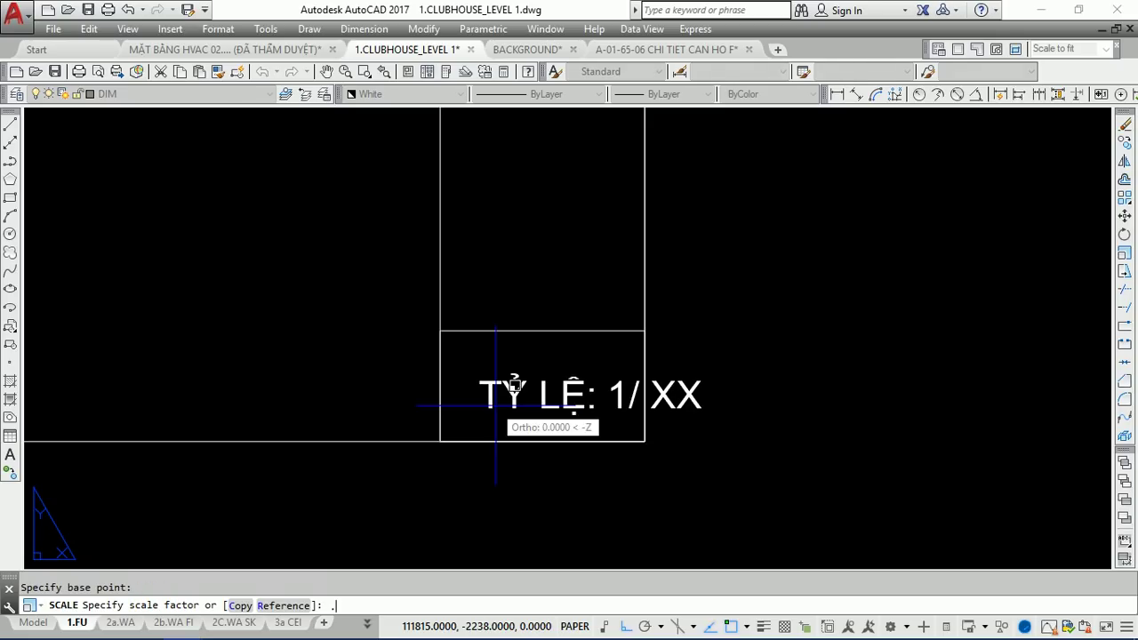
text(5)
key(Return)
scroll(543, 404, up, 3)
Begin moving the label but cancel, leaving it in place.
text(m)
key(Return)
click(560, 475)
scroll(539, 414, down, 5)
scroll(523, 422, down, 3)
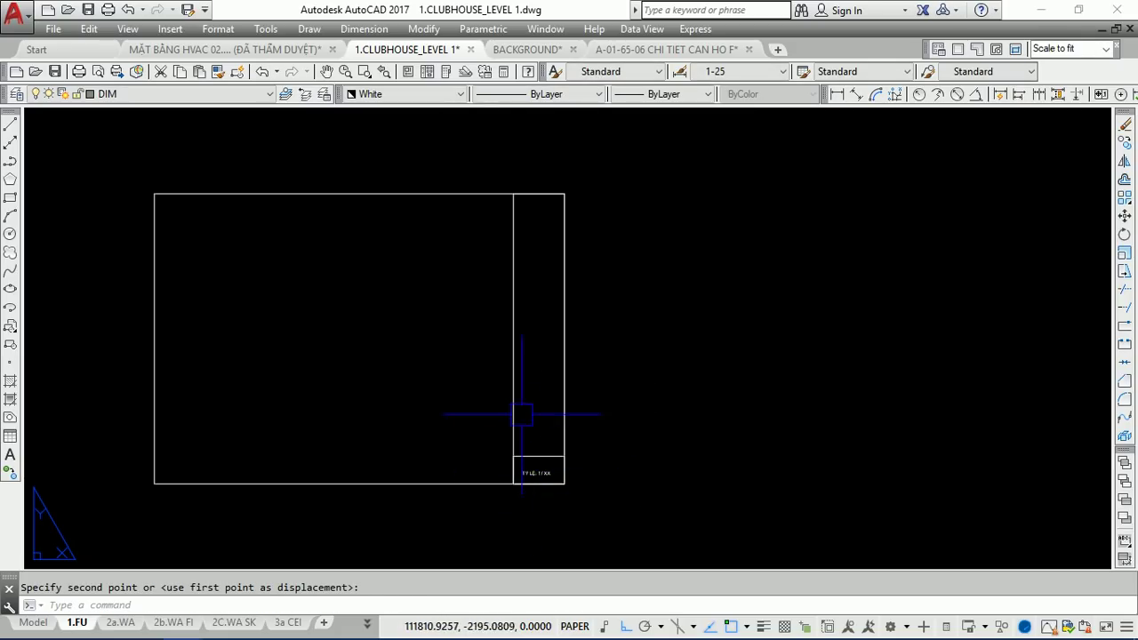
key(Escape)
click(653, 292)
Clear the frame selection and open the Block Definition dialog with the B alias.
click(424, 157)
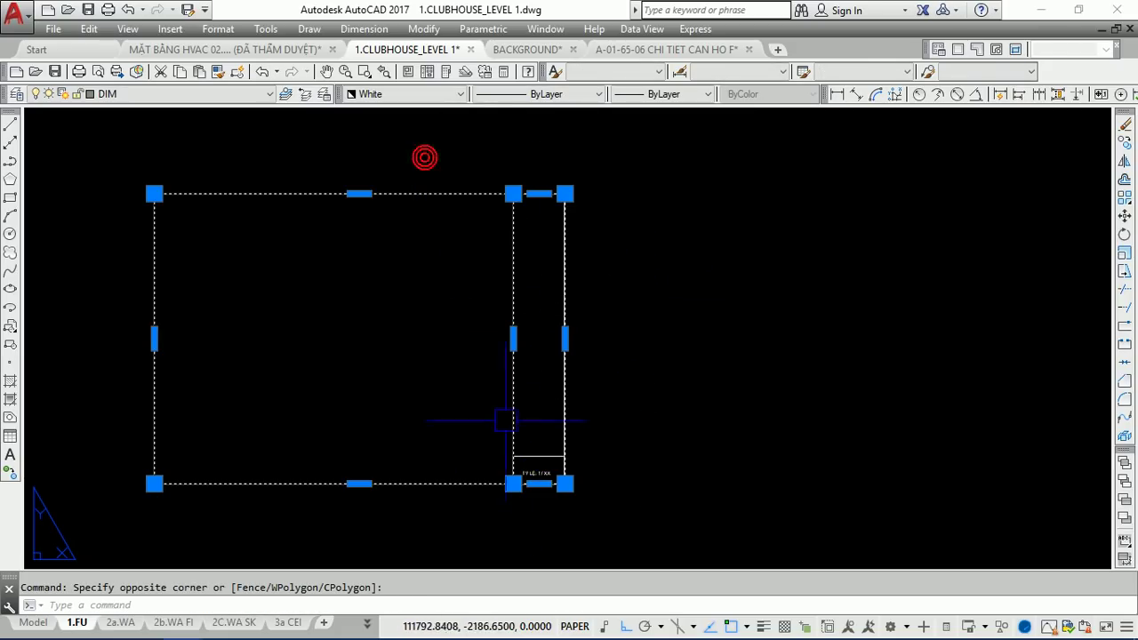
scroll(563, 484, up, 3)
click(542, 424)
scroll(614, 436, down, 3)
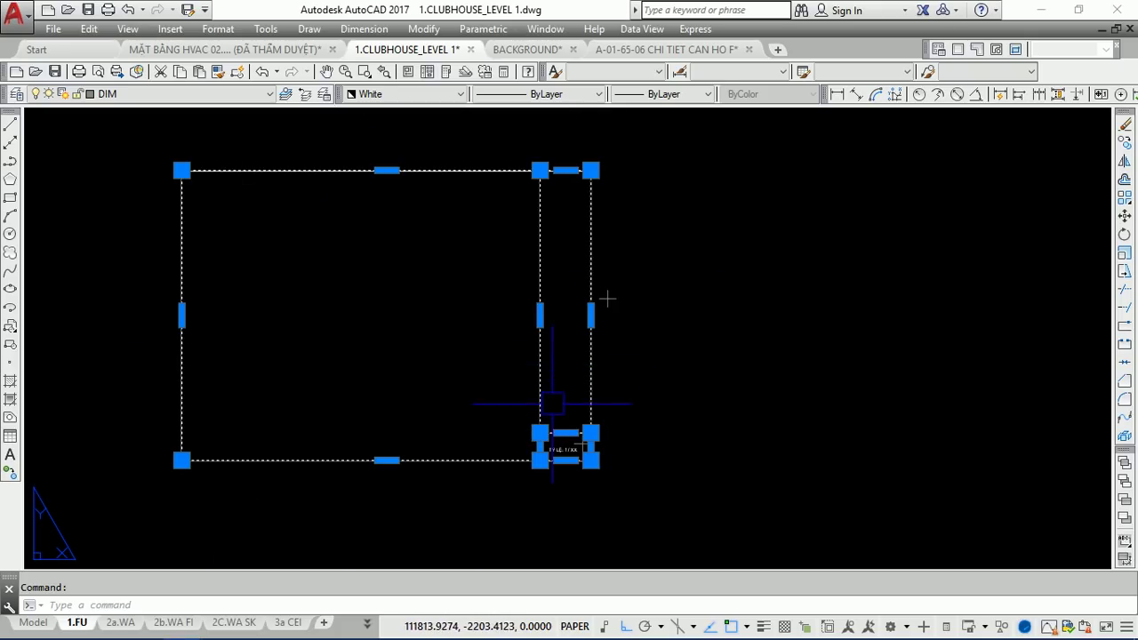
key(Escape)
text(b)
key(Return)
text(KHUNG BAN VE)
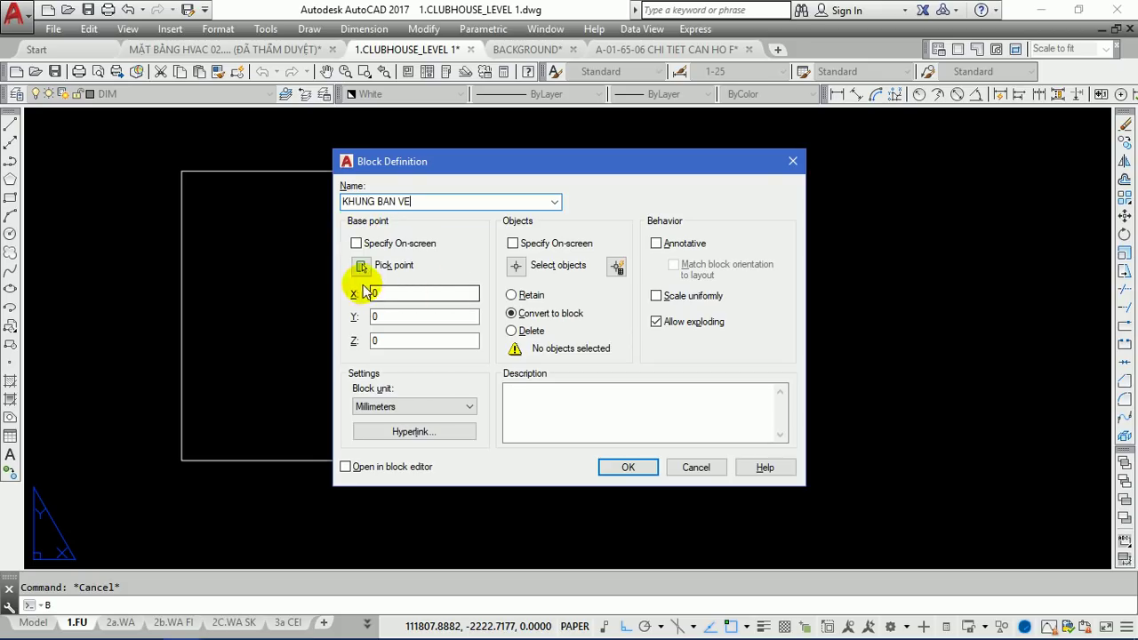
Set the block base point at the frame's lower-left corner and window-select the whole frame.
click(361, 264)
click(181, 460)
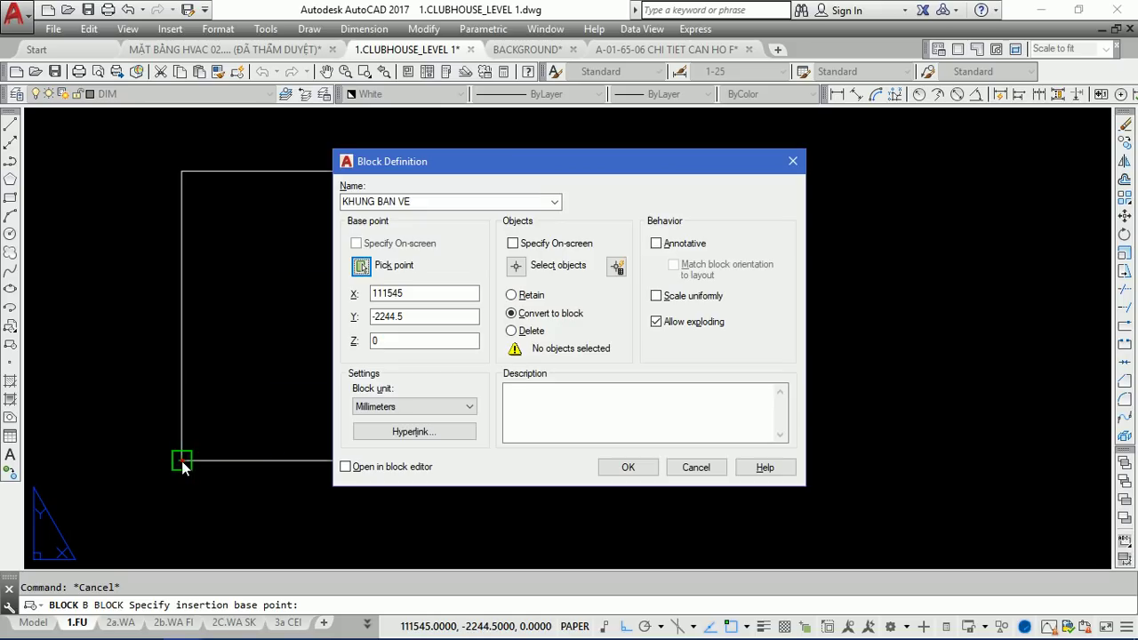
click(515, 267)
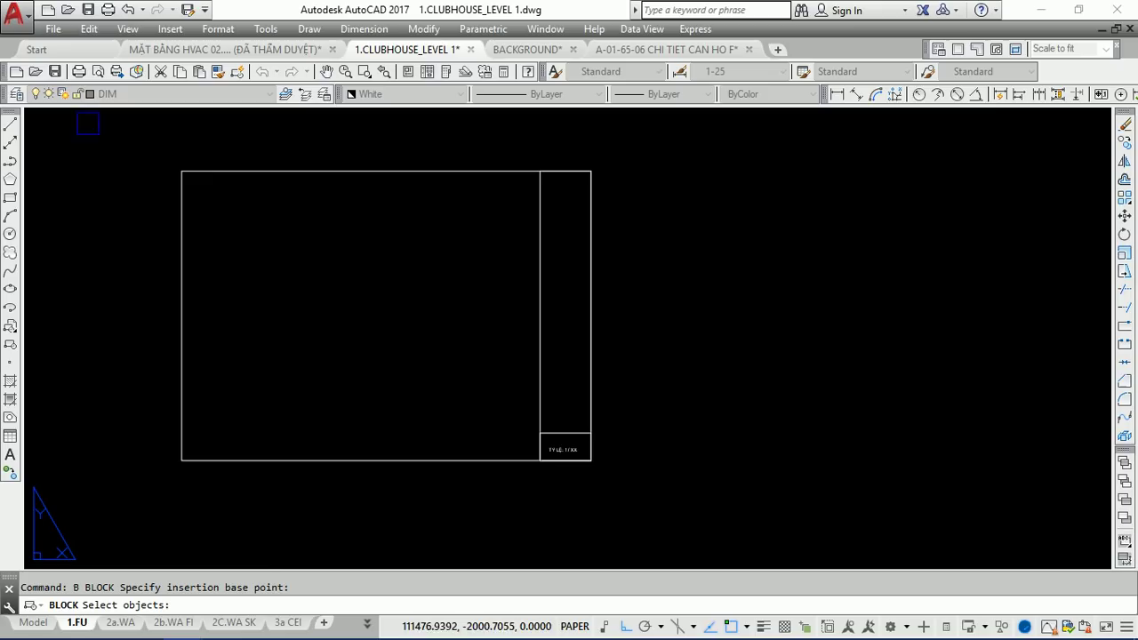
click(87, 125)
click(622, 493)
scroll(574, 465, up, 3)
scroll(561, 440, up, 3)
scroll(567, 431, up, 3)
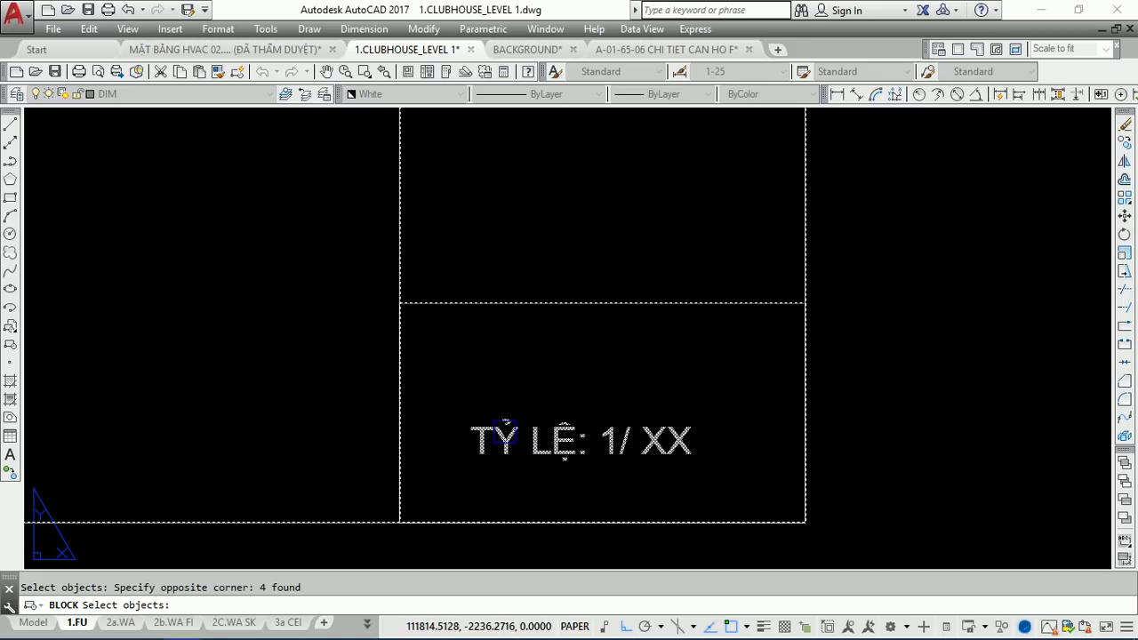
Drop the scale label from the selection, add the title box's dividing line, and create KHUNG BAN VE.
shift+click(505, 432)
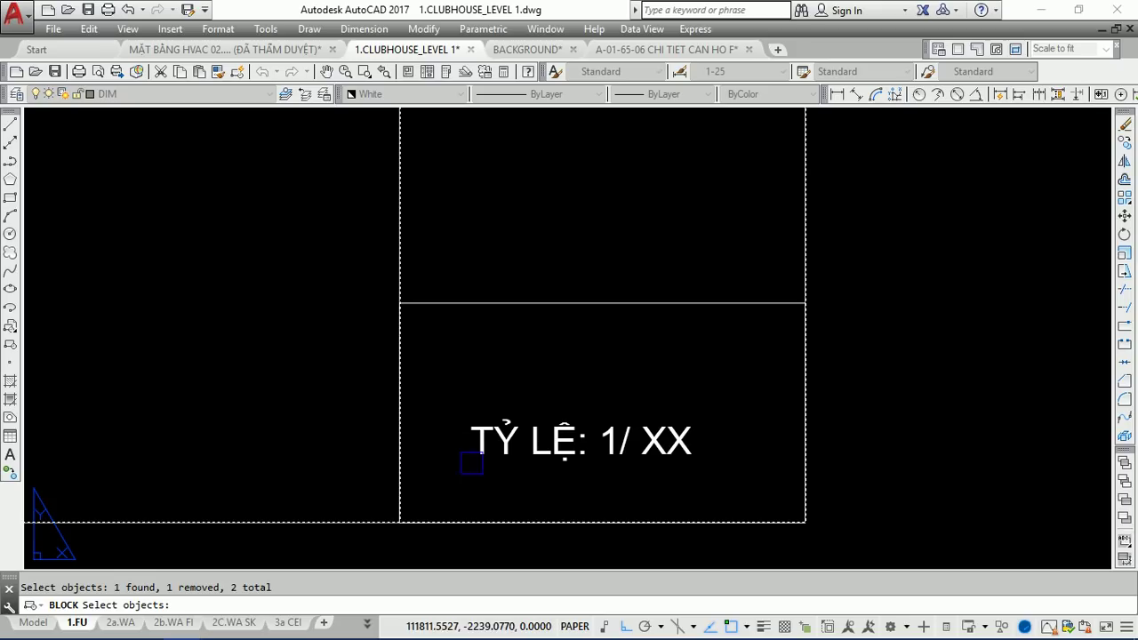
click(508, 343)
click(436, 228)
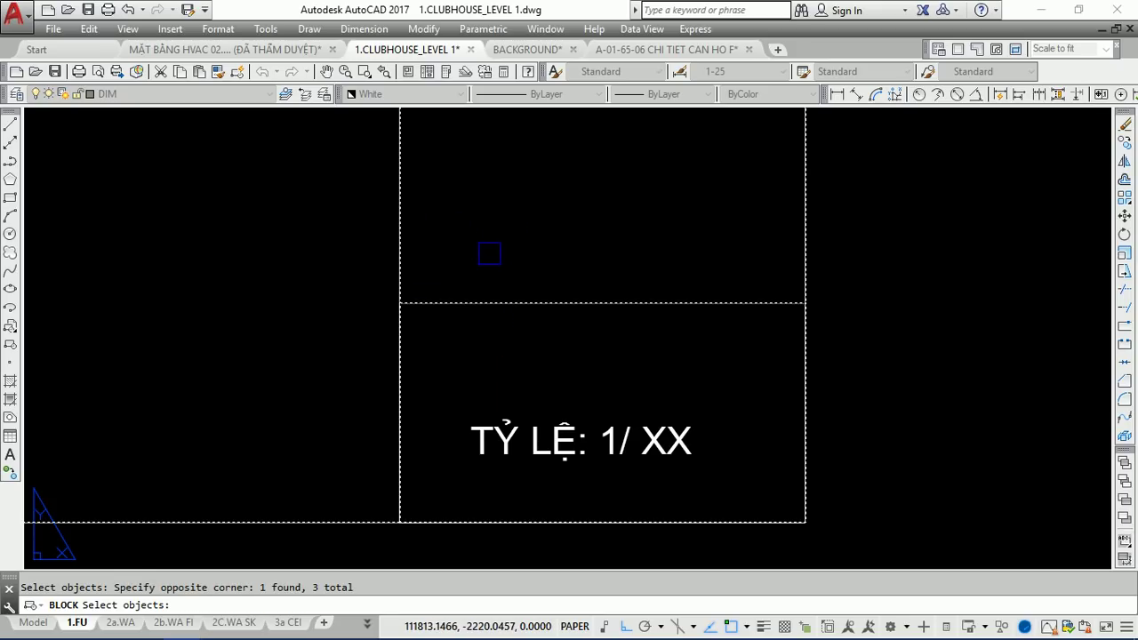
scroll(580, 427, down, 2)
scroll(580, 435, down, 5)
scroll(578, 448, up, 2)
key(Return)
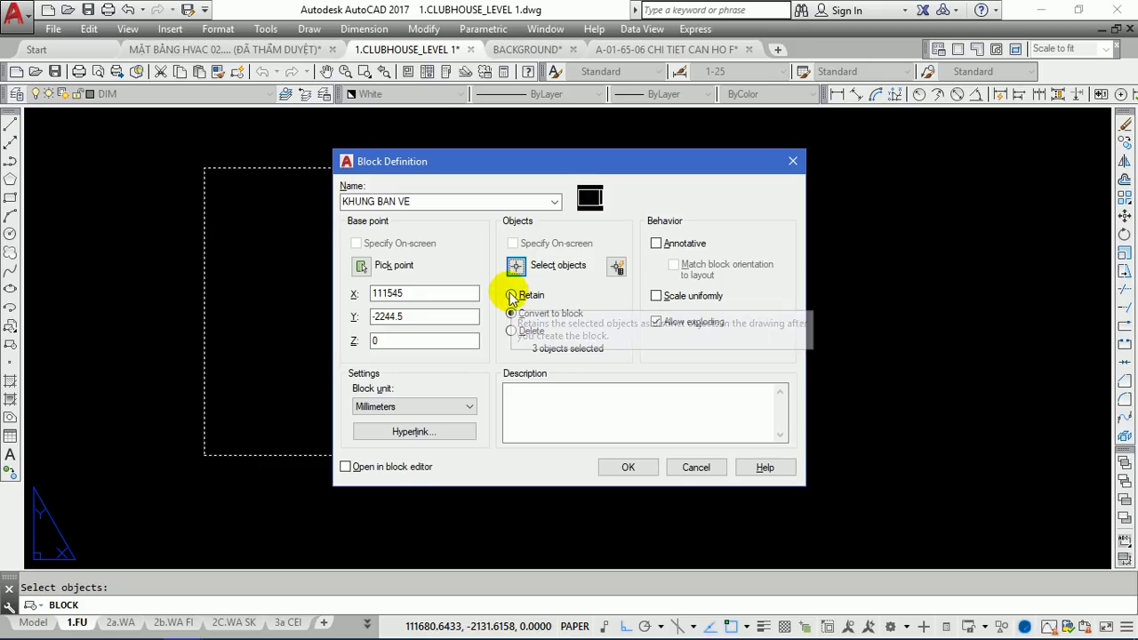
click(627, 469)
Clear the selection, cancel the stray multiline text, and zoom in on the scale title.
scroll(533, 373, up, 5)
scroll(577, 378, down, 3)
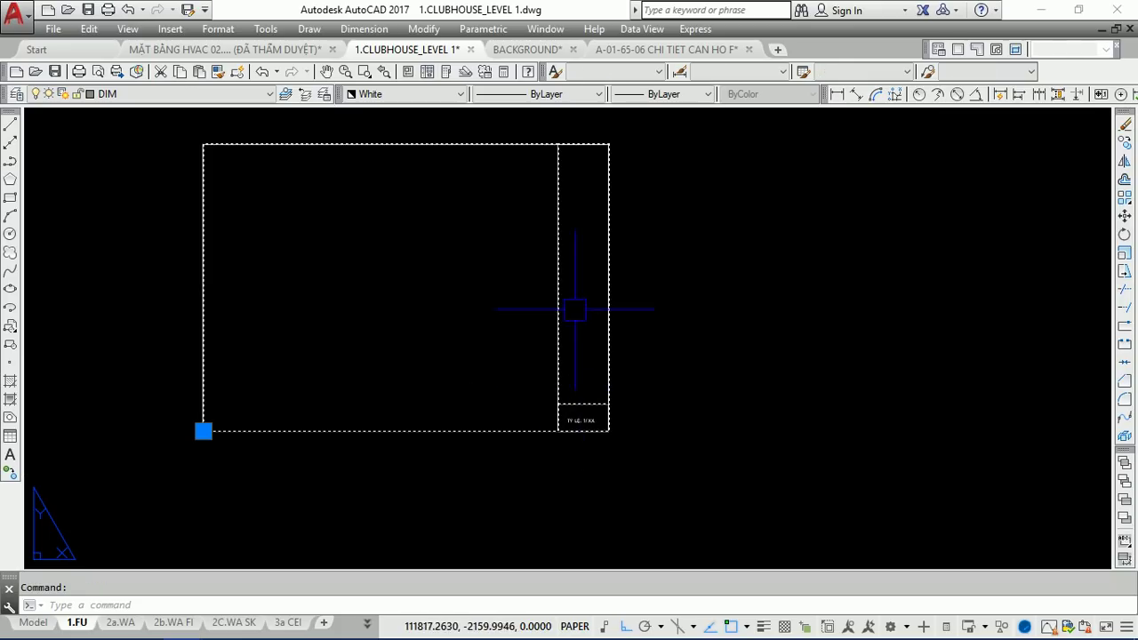
scroll(578, 404, up, 5)
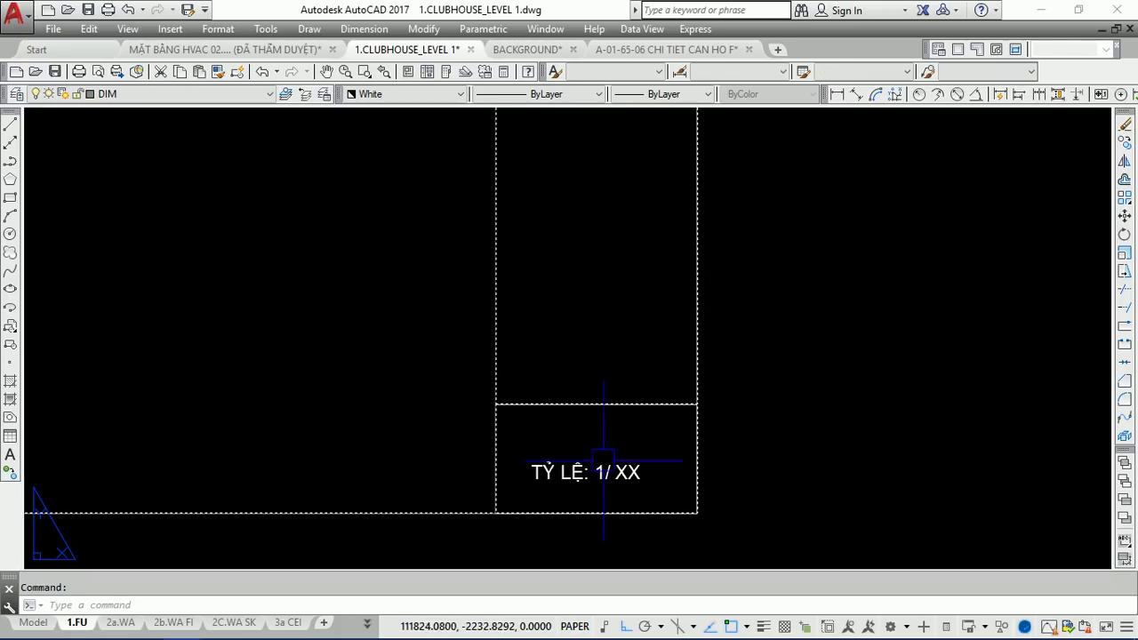
key(Escape)
scroll(615, 468, up, 3)
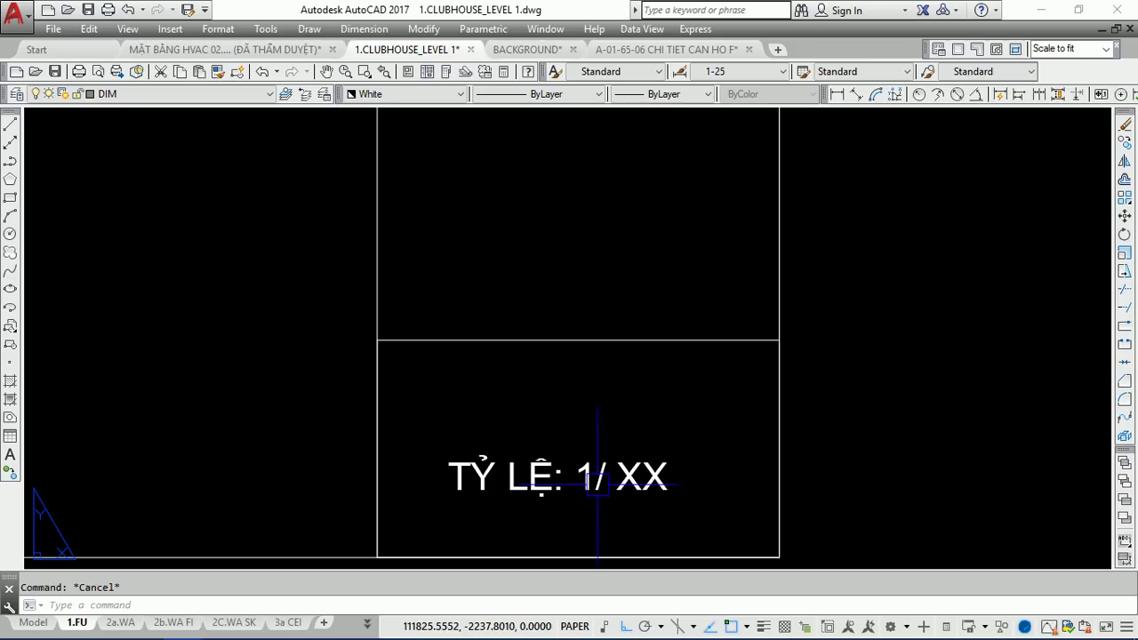
click(11, 454)
click(108, 453)
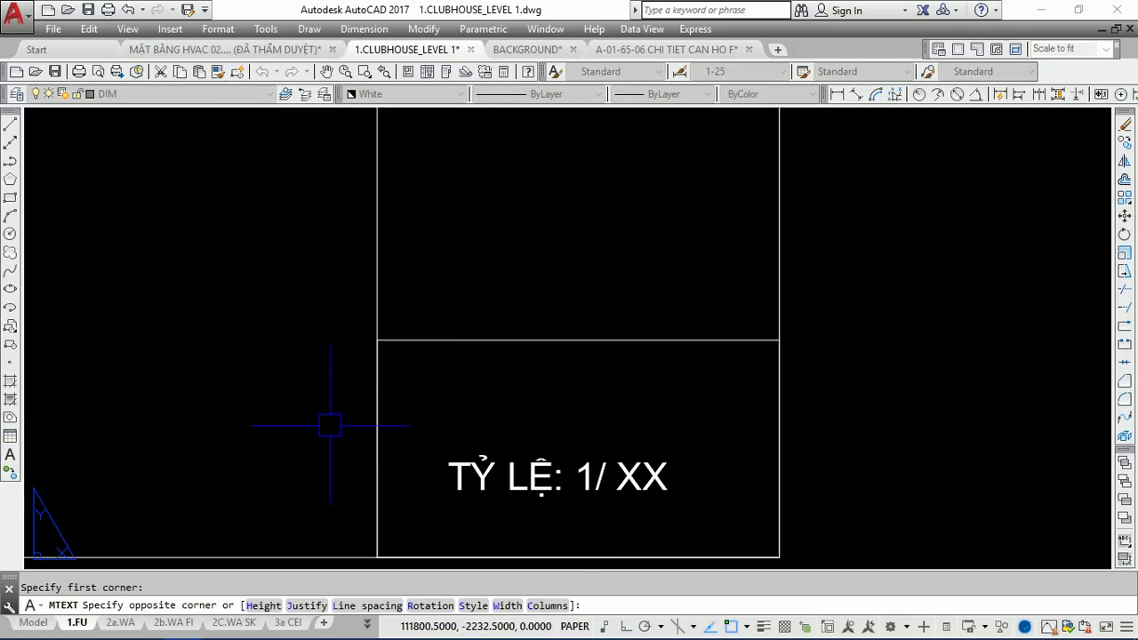
key(Escape)
middle_drag(573, 441, 407, 379)
scroll(462, 409, up, 3)
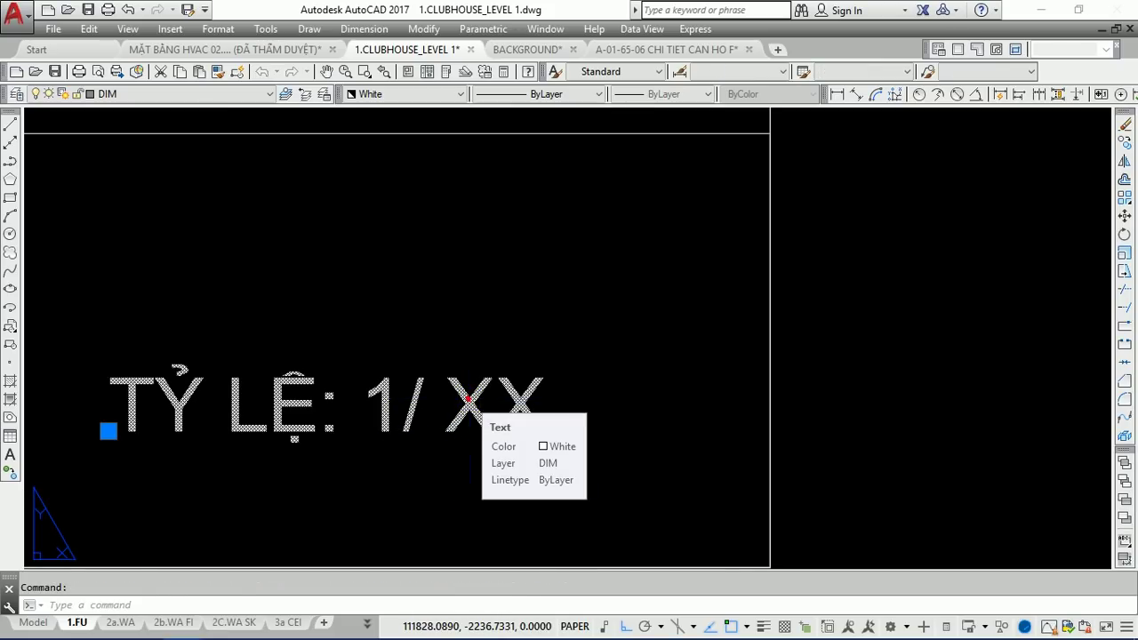
Delete the space after '1/' in the scale label and select the XX placeholder.
double_click(469, 399)
click(453, 411)
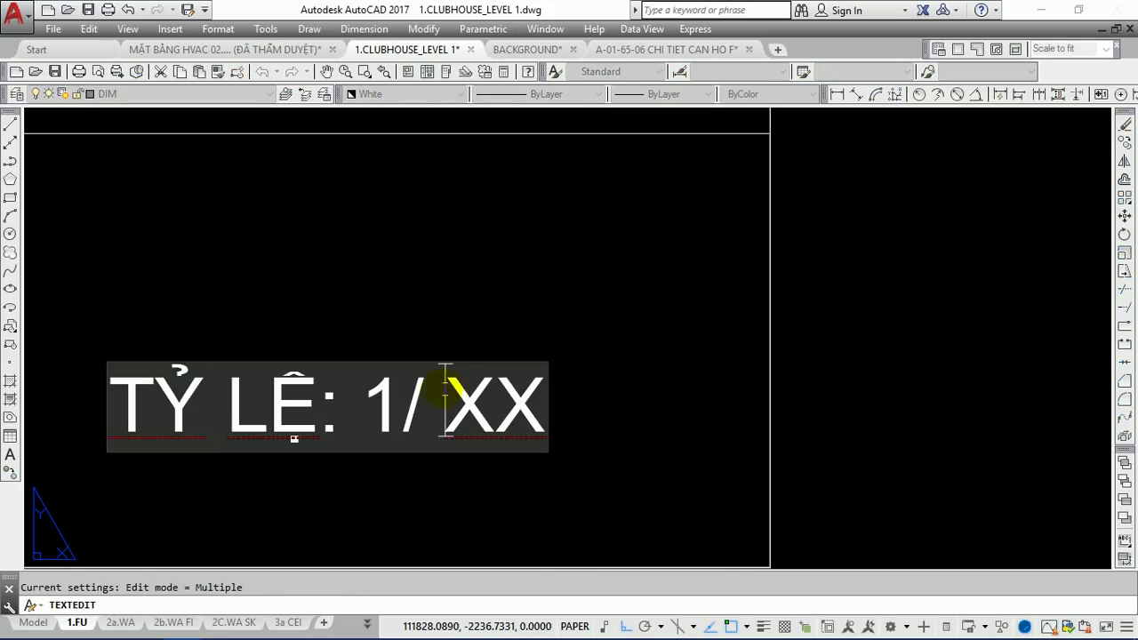
key(shift+Right)
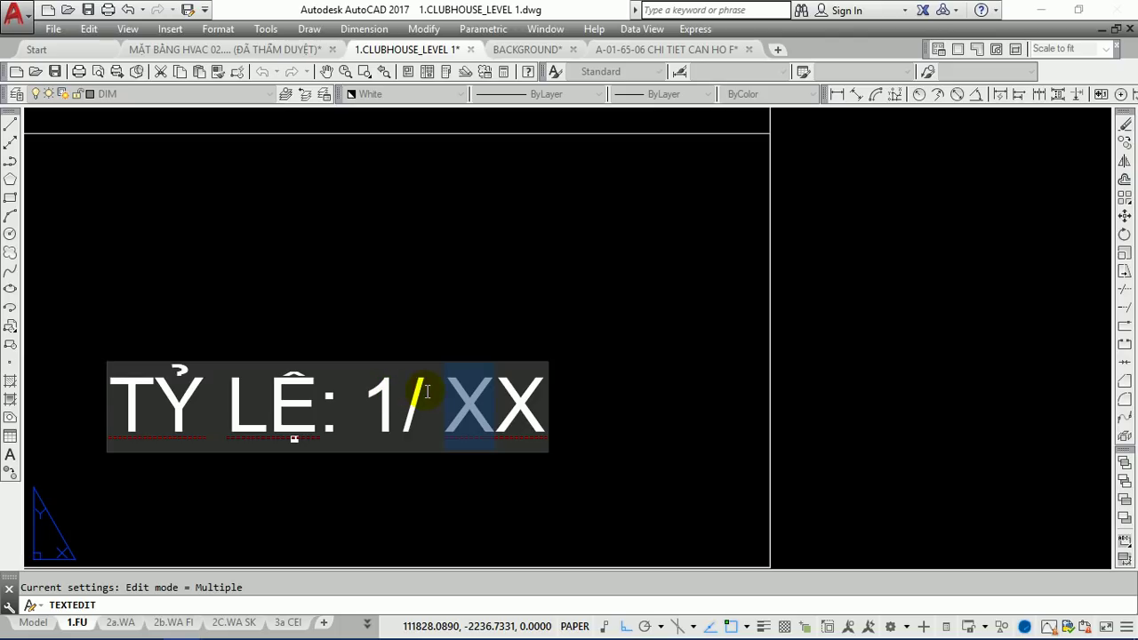
click(435, 393)
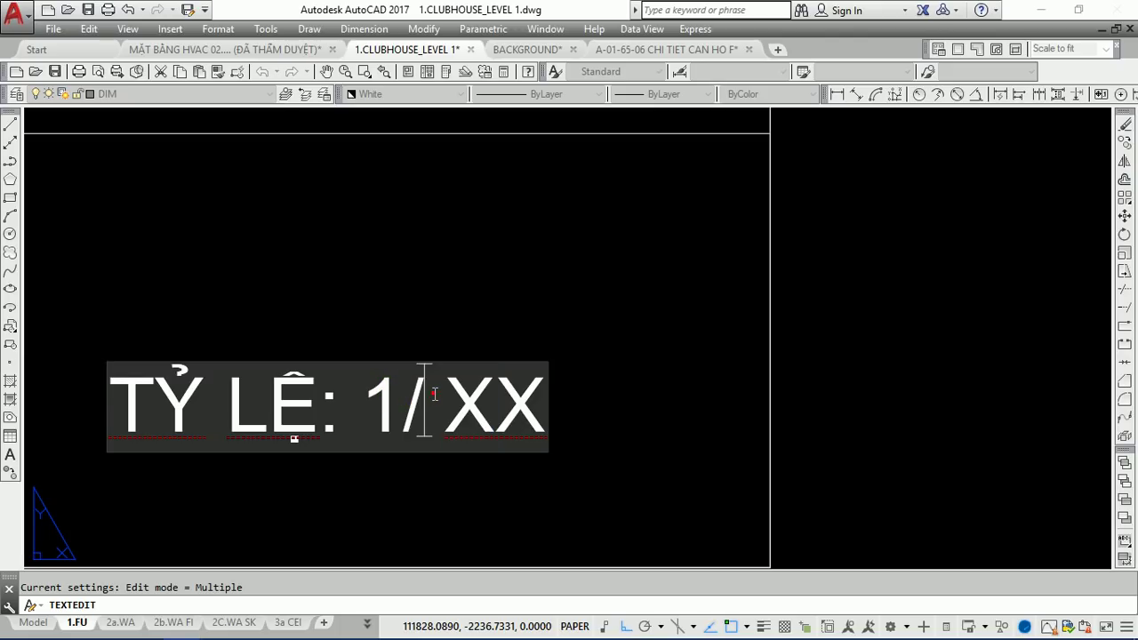
drag(456, 396, 573, 410)
click(482, 401)
click(456, 398)
key(BackSpace)
drag(431, 384, 558, 397)
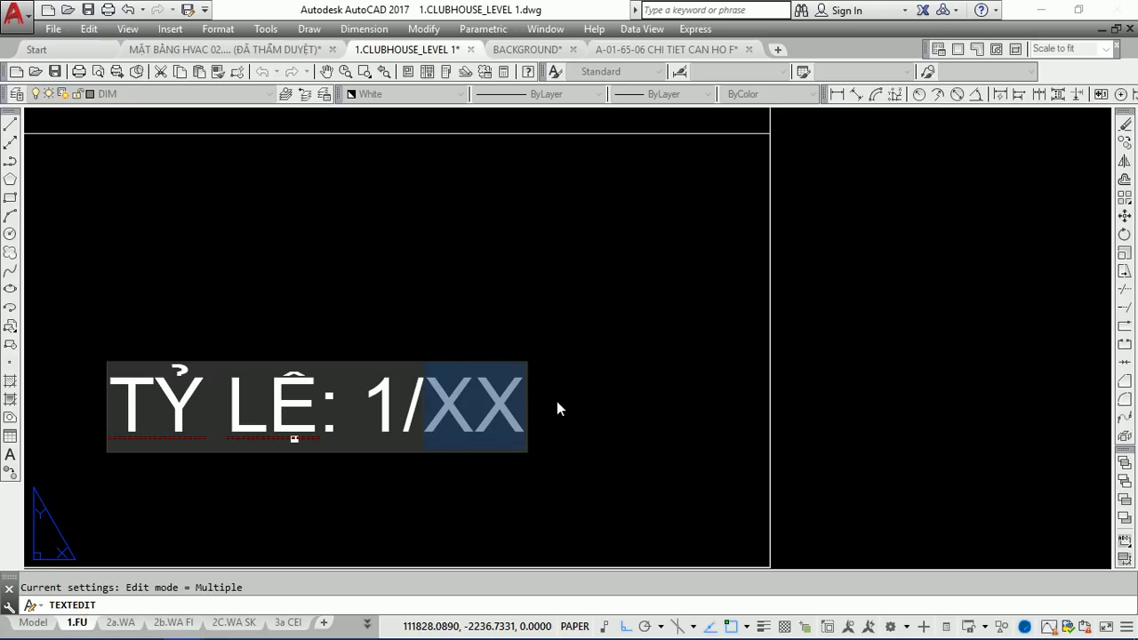
Insert a field in place of XX using the Objects category and Object field name.
right_click(464, 398)
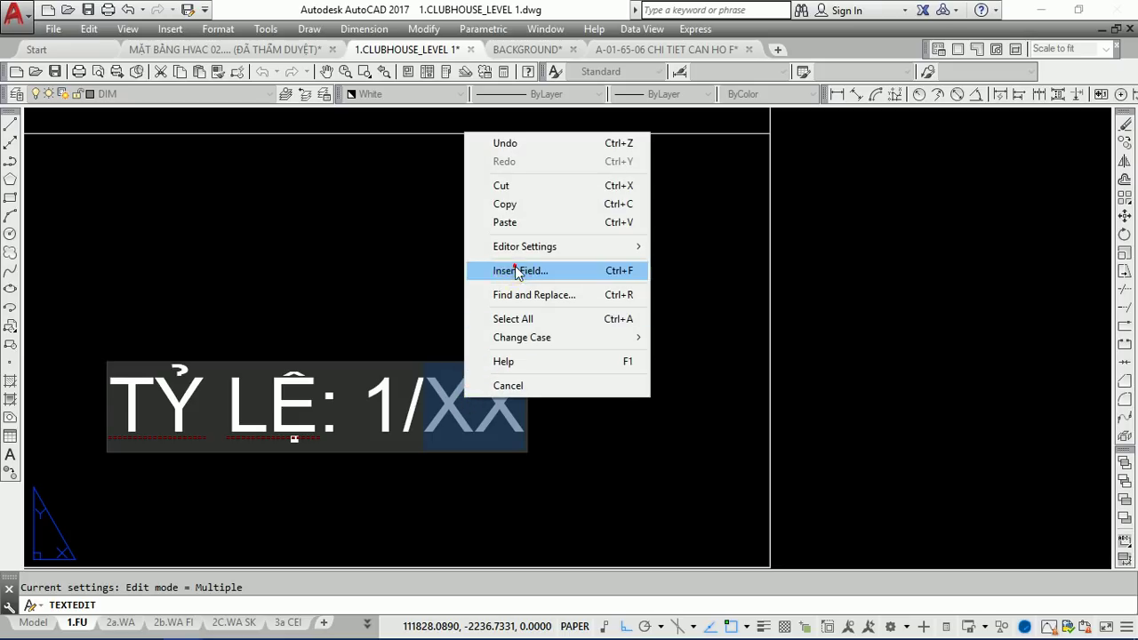
click(516, 270)
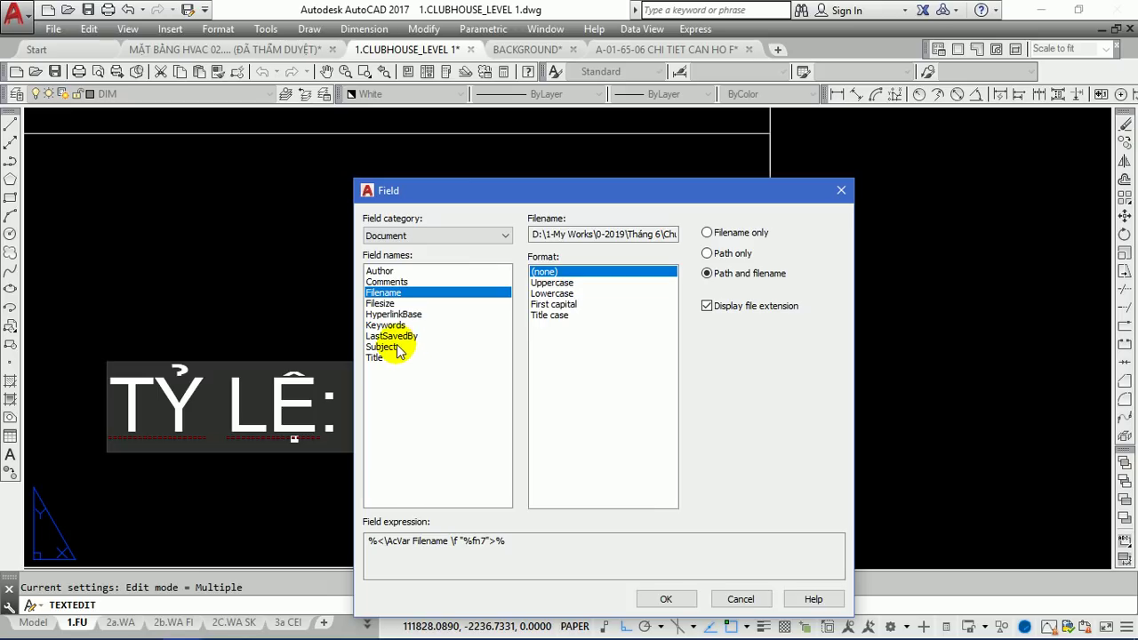
click(464, 236)
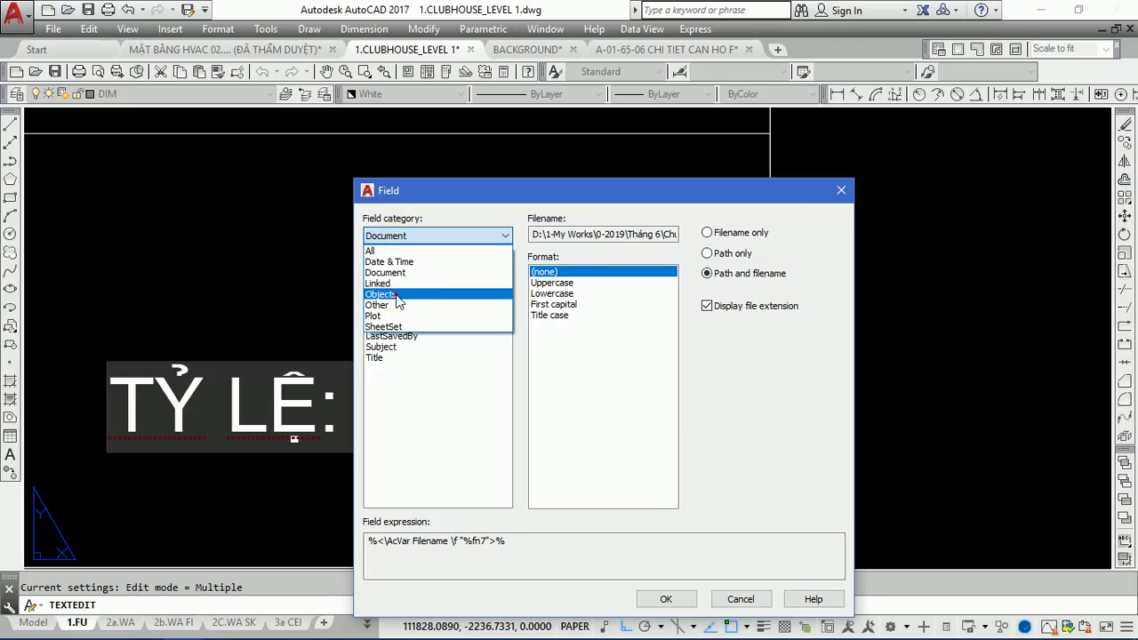
click(397, 298)
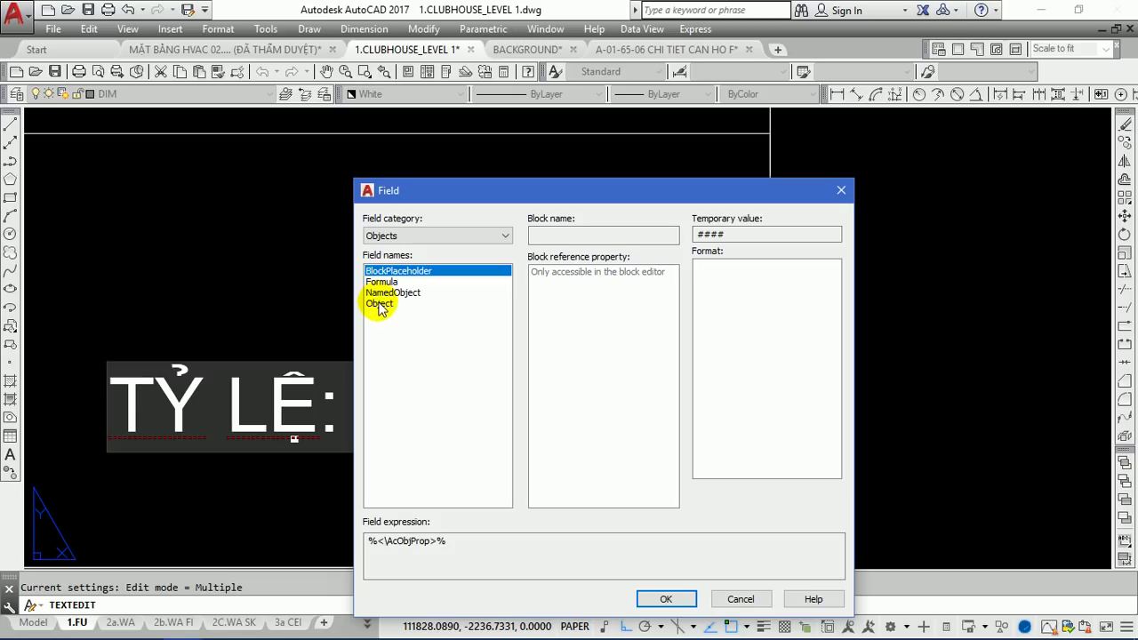
click(378, 303)
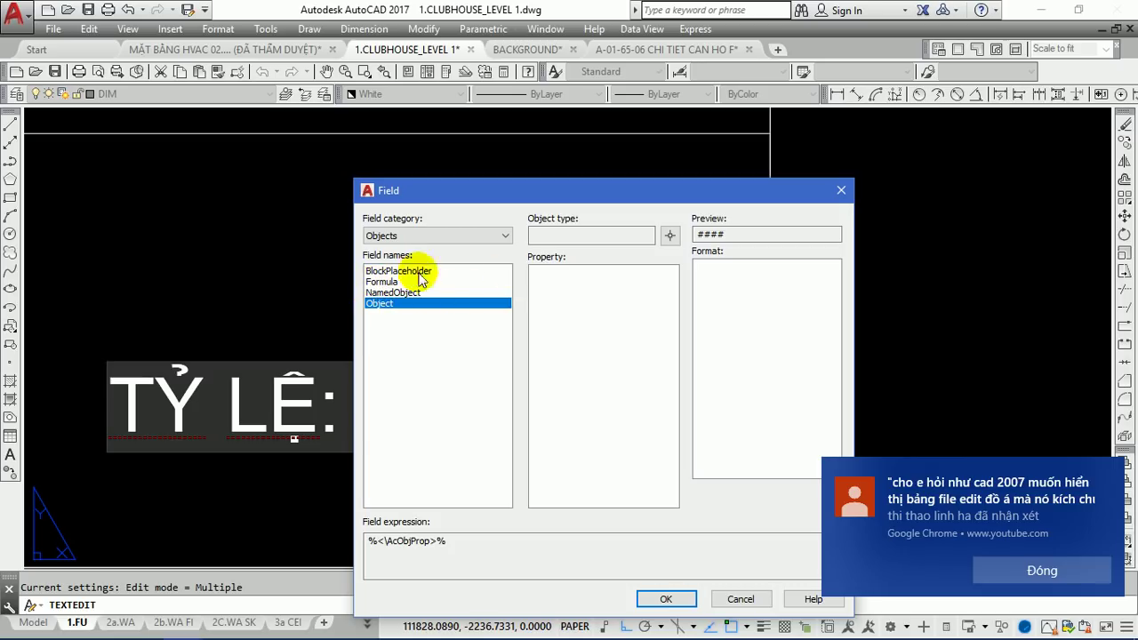
mouse_move(972, 525)
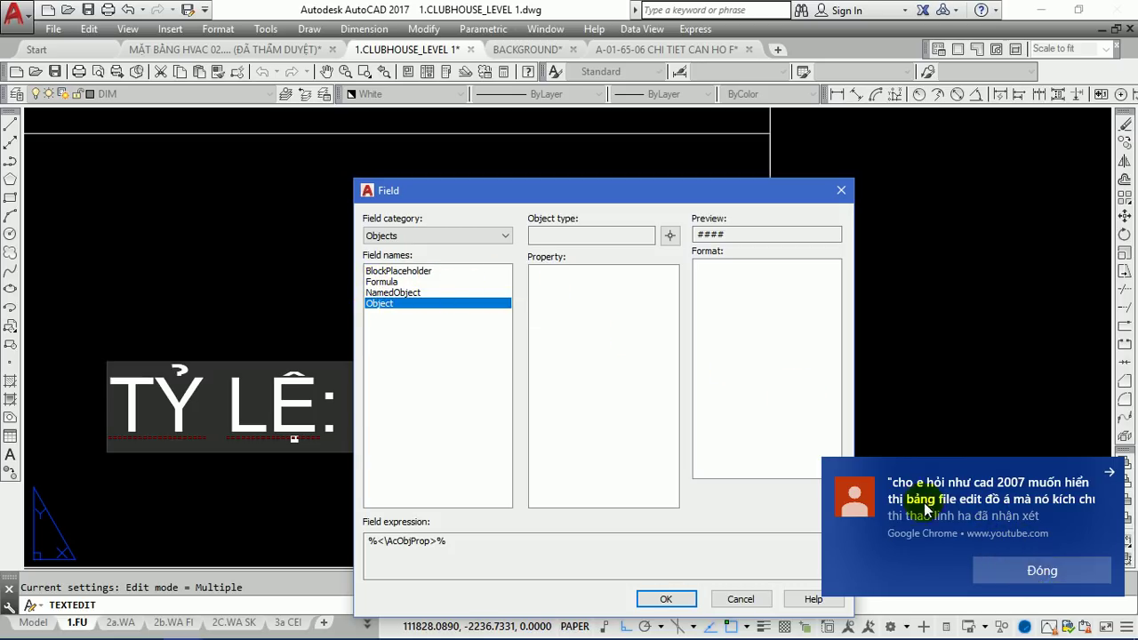
click(1036, 574)
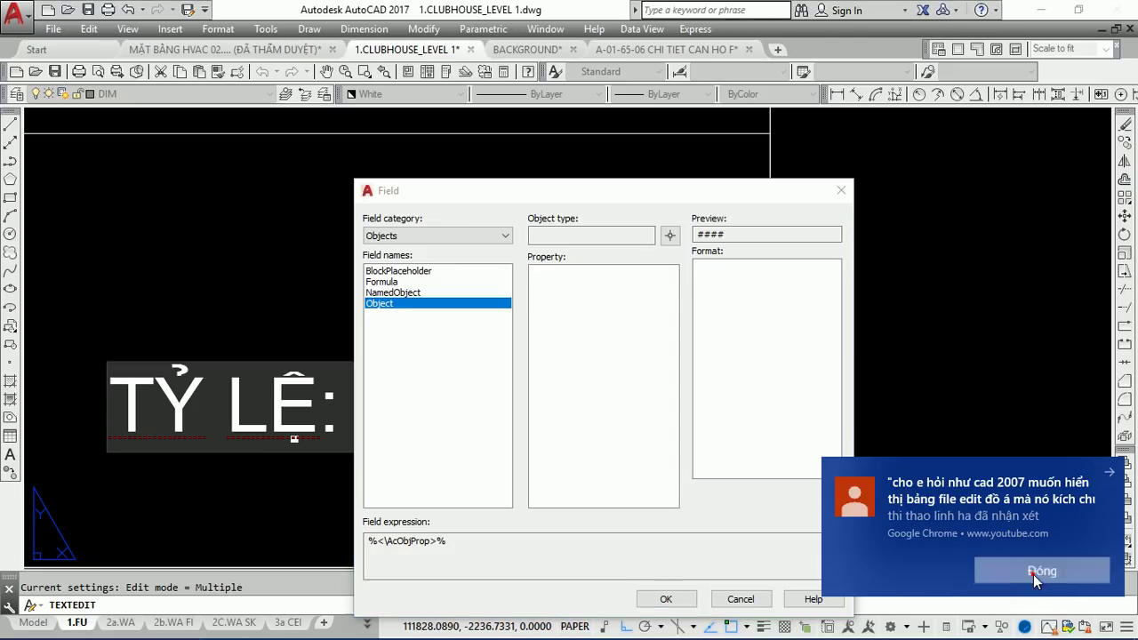
Pick the frame block in the layout as the field's source object.
click(408, 353)
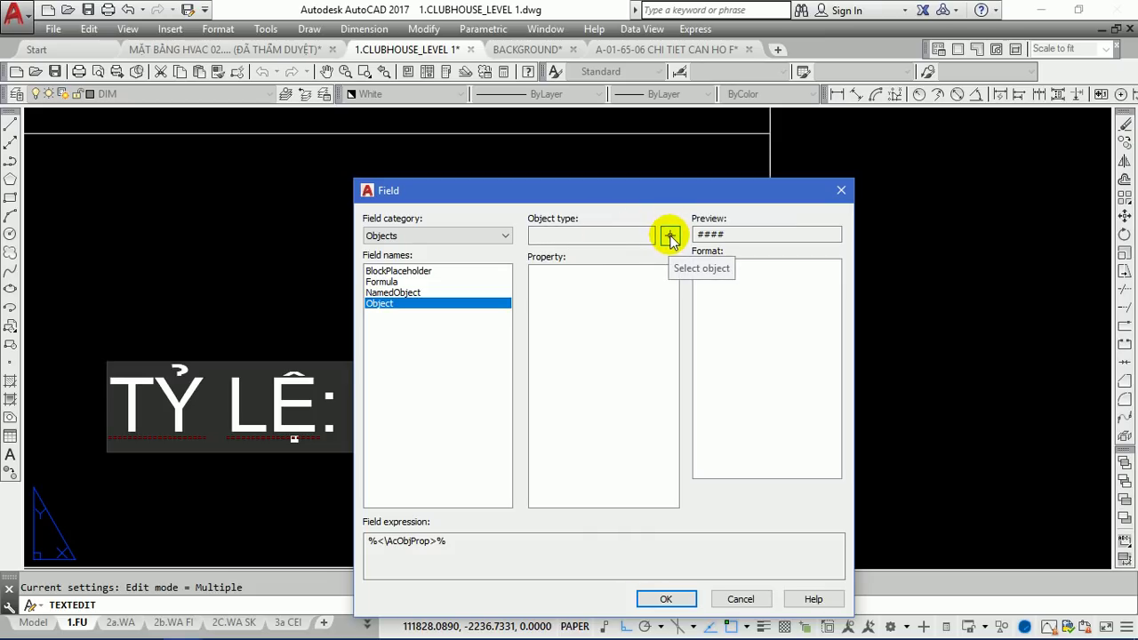
click(670, 235)
scroll(705, 307, down, 4)
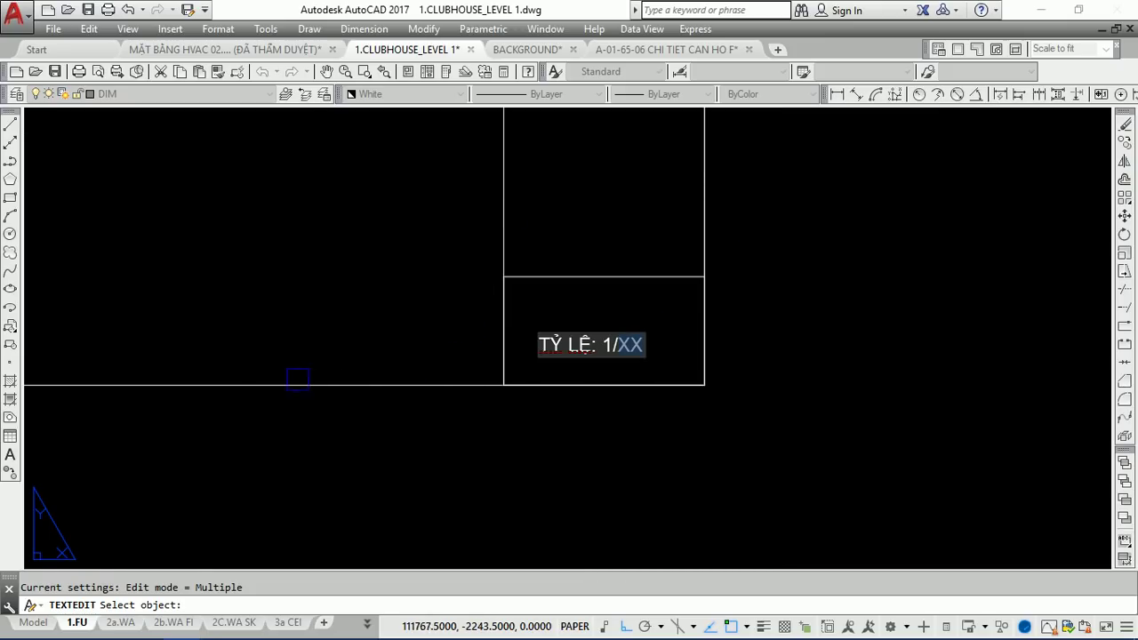
scroll(432, 439, down, 2)
scroll(432, 439, down, 2)
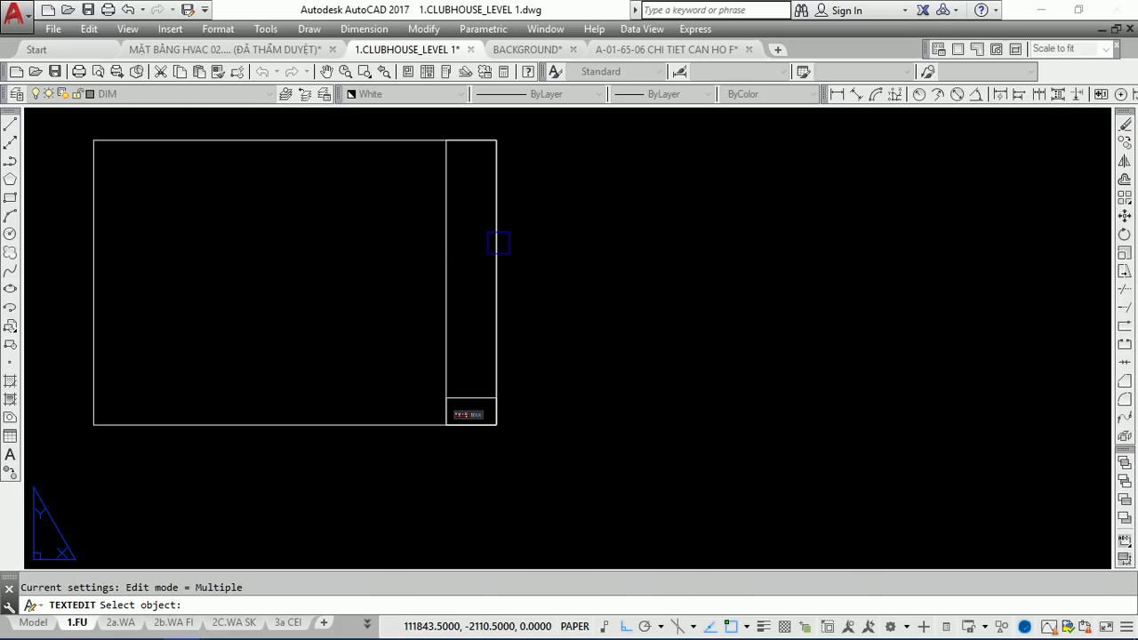
click(497, 243)
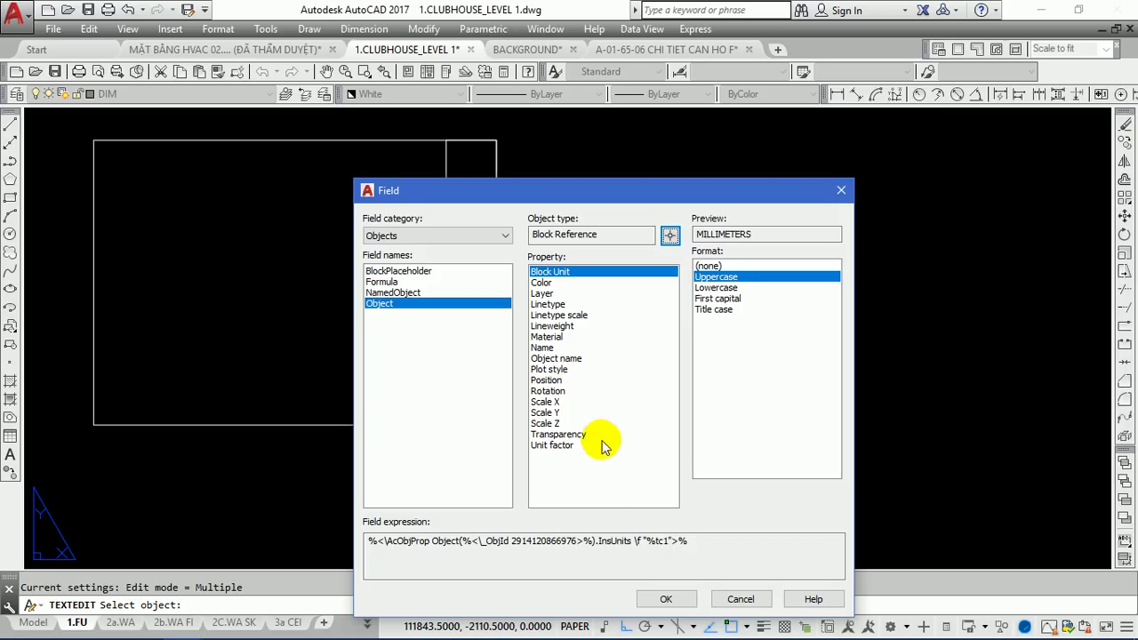
Bind the field to the block's Scale X property, formatted Decimal with 0 precision.
click(544, 402)
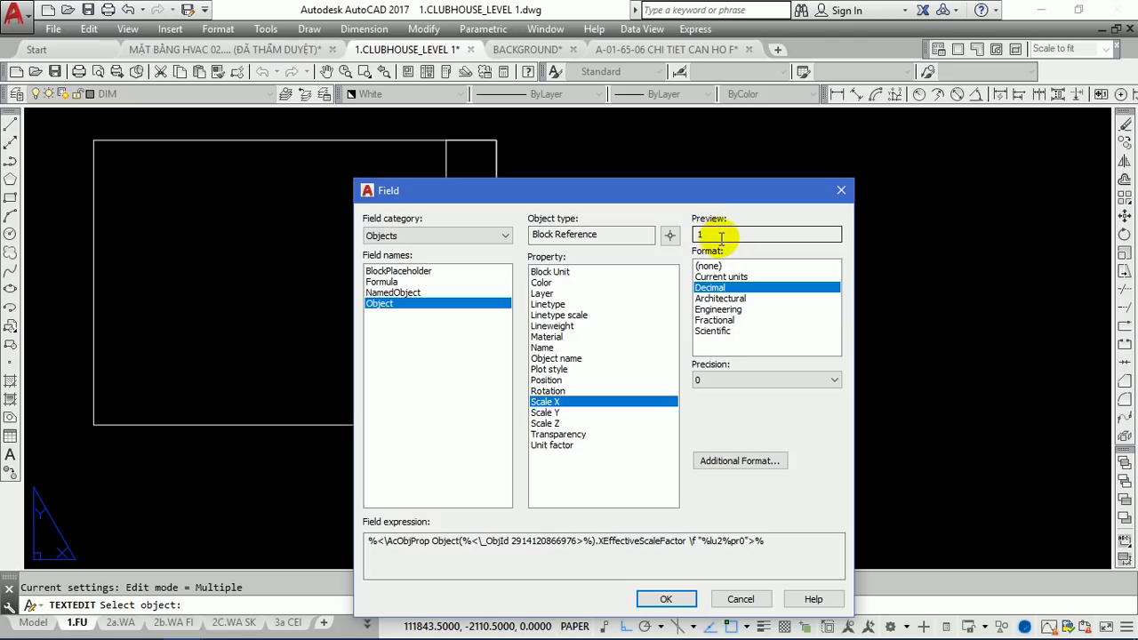
double_click(716, 234)
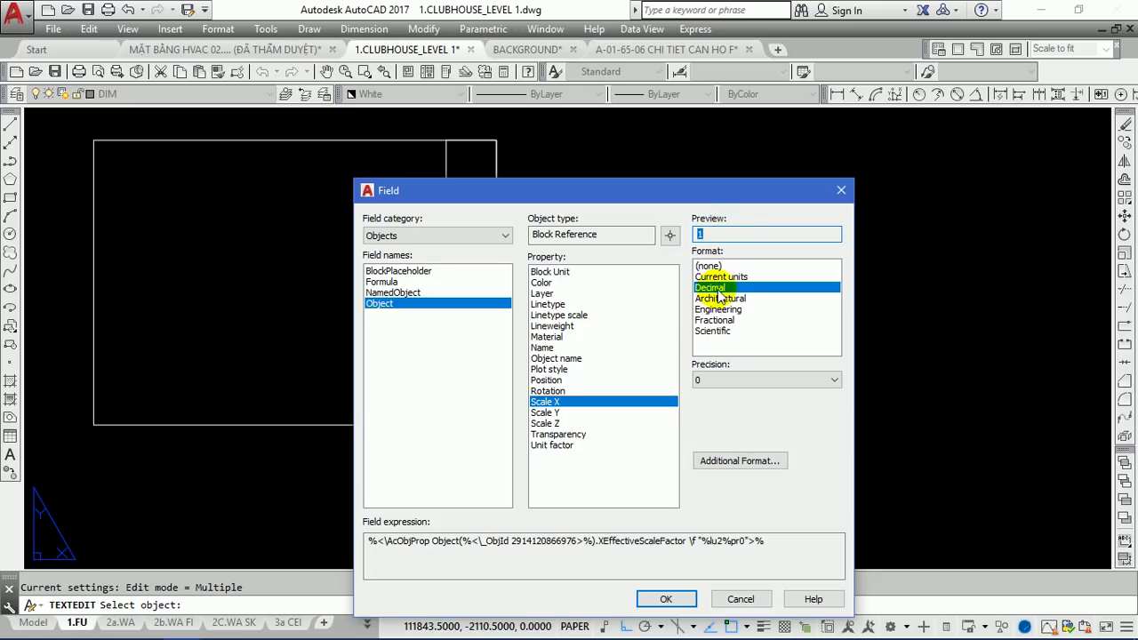
click(711, 277)
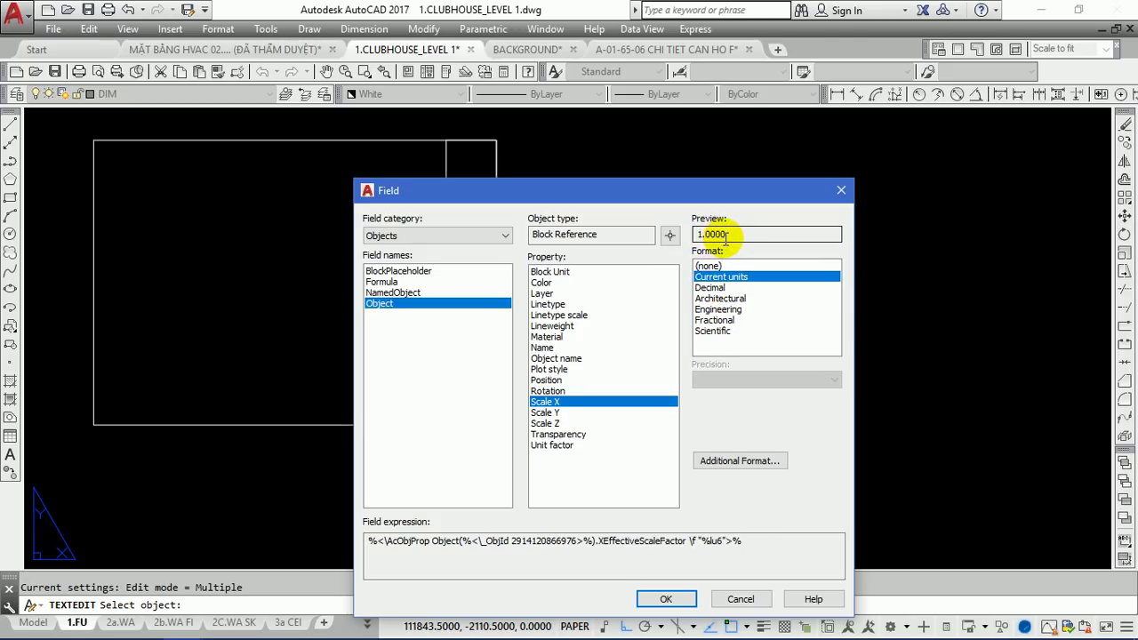
click(711, 288)
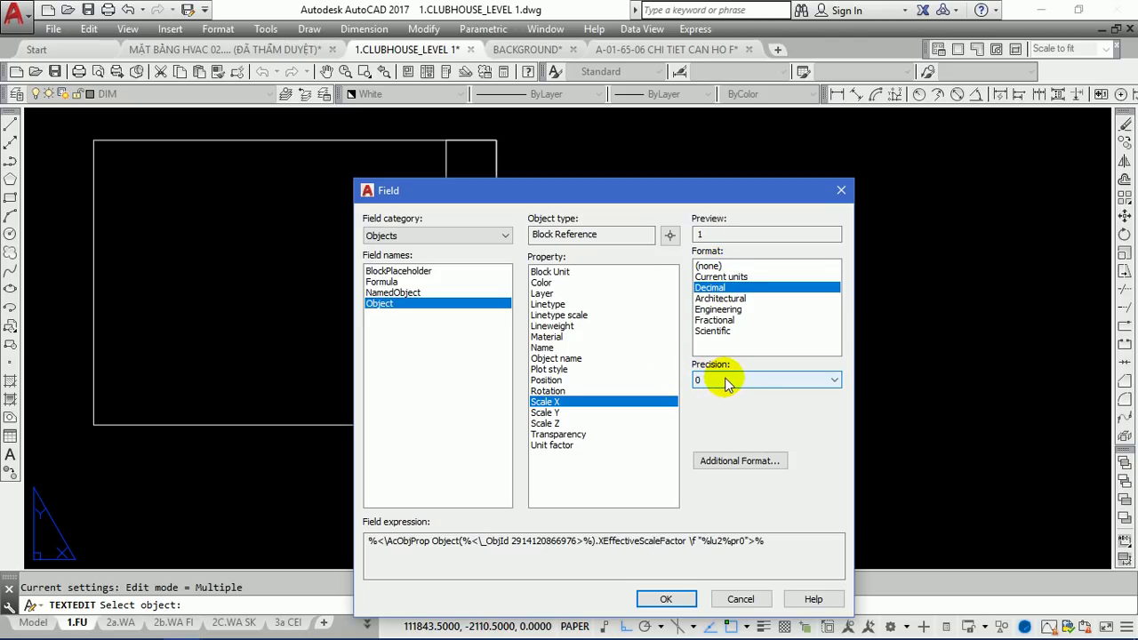
click(725, 380)
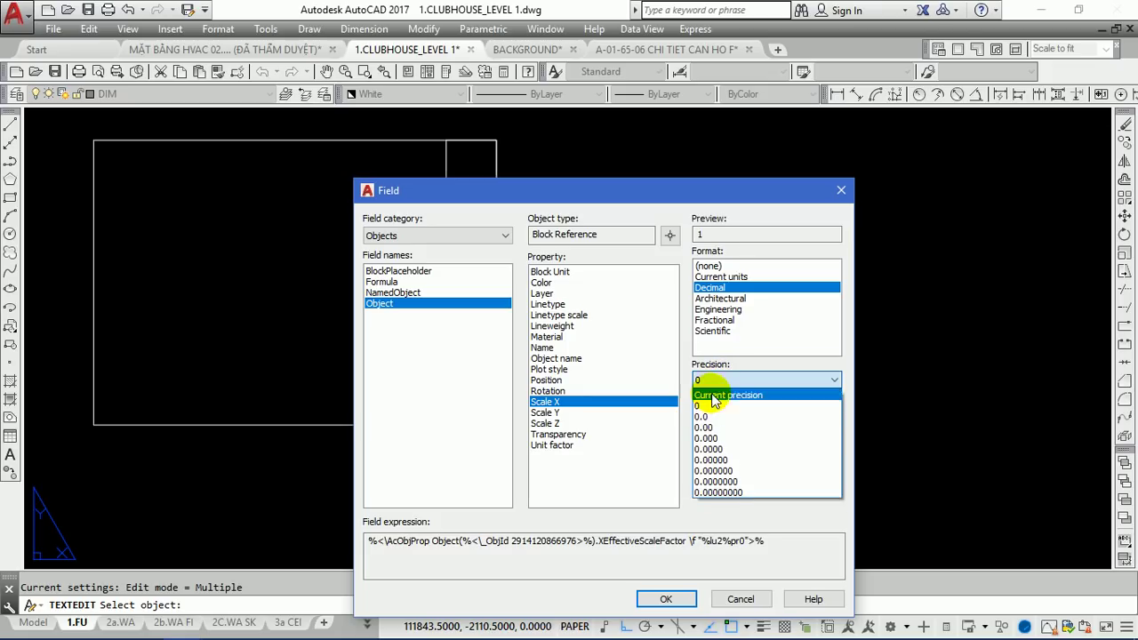
click(711, 433)
click(715, 380)
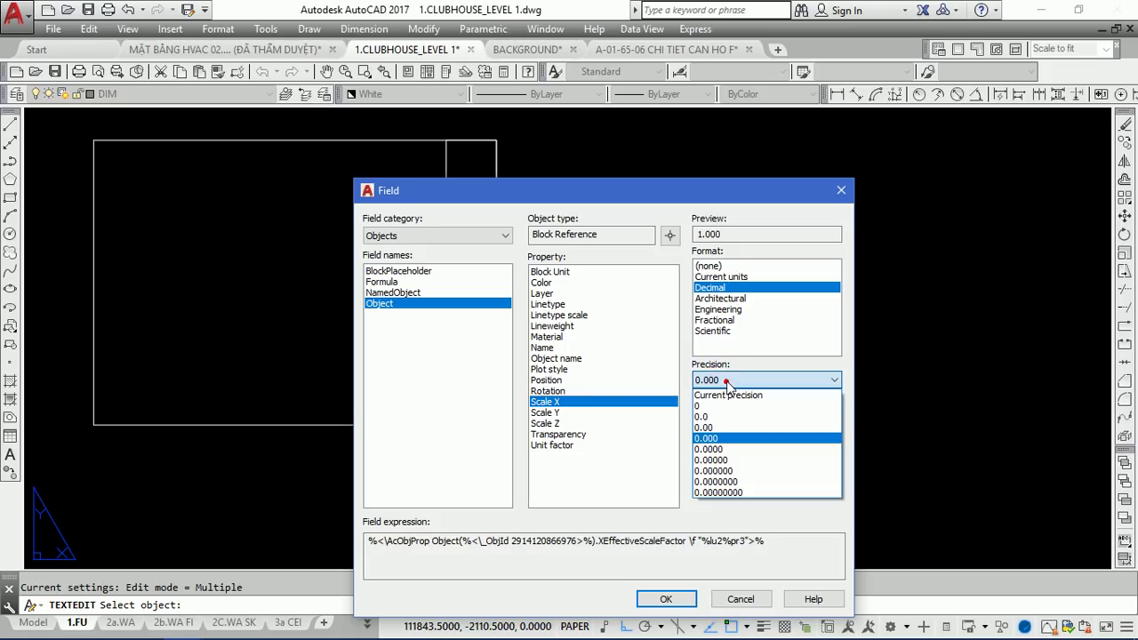
click(708, 406)
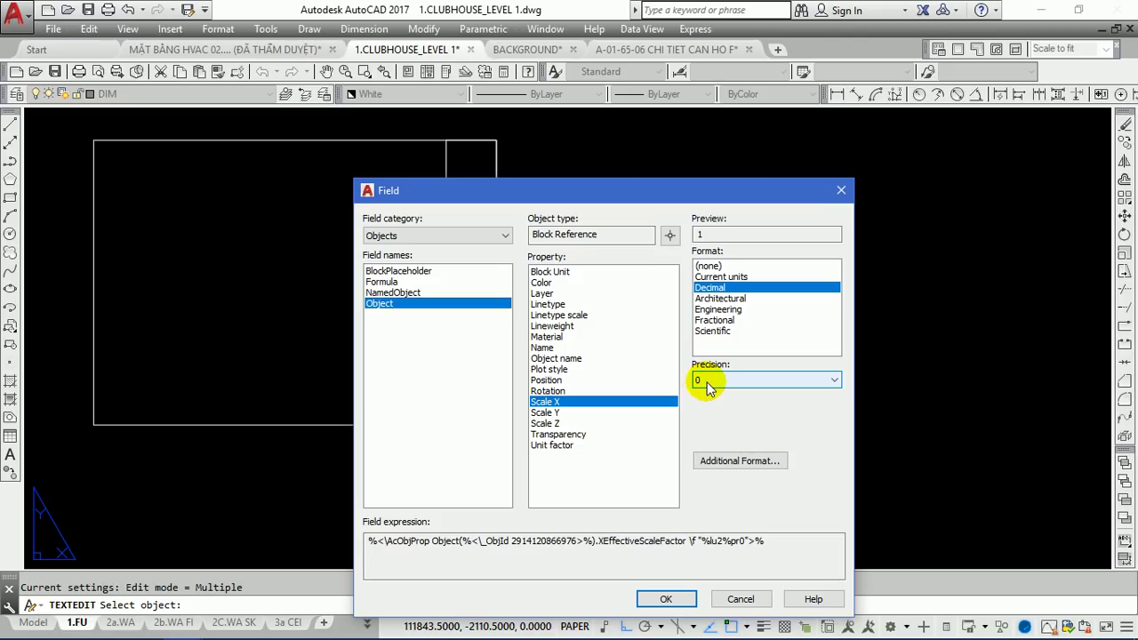
click(657, 600)
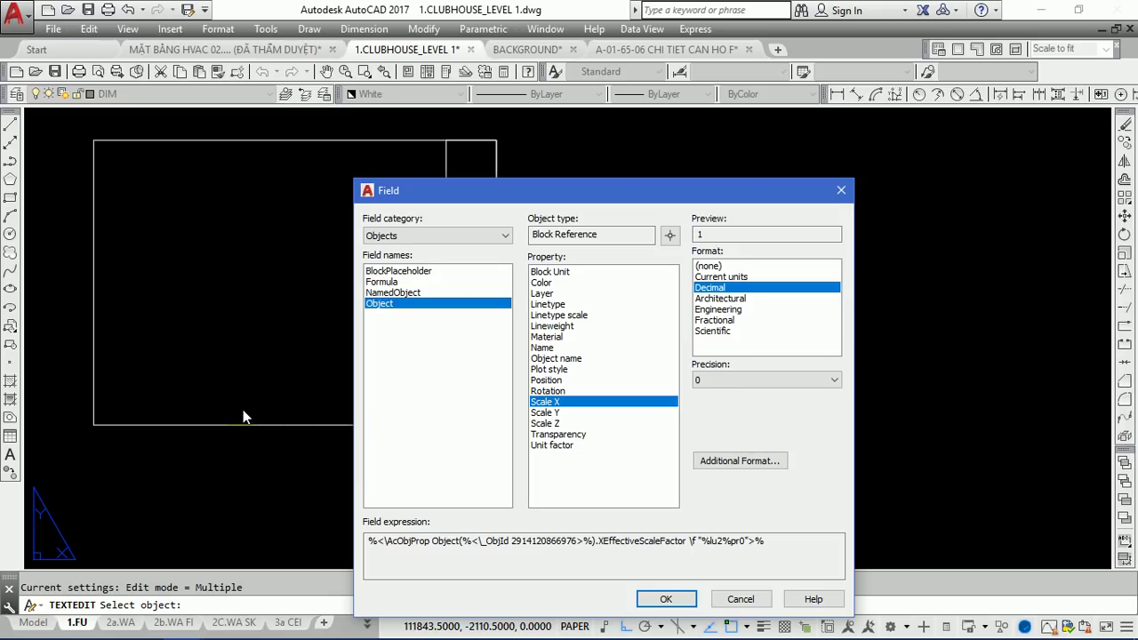
click(545, 402)
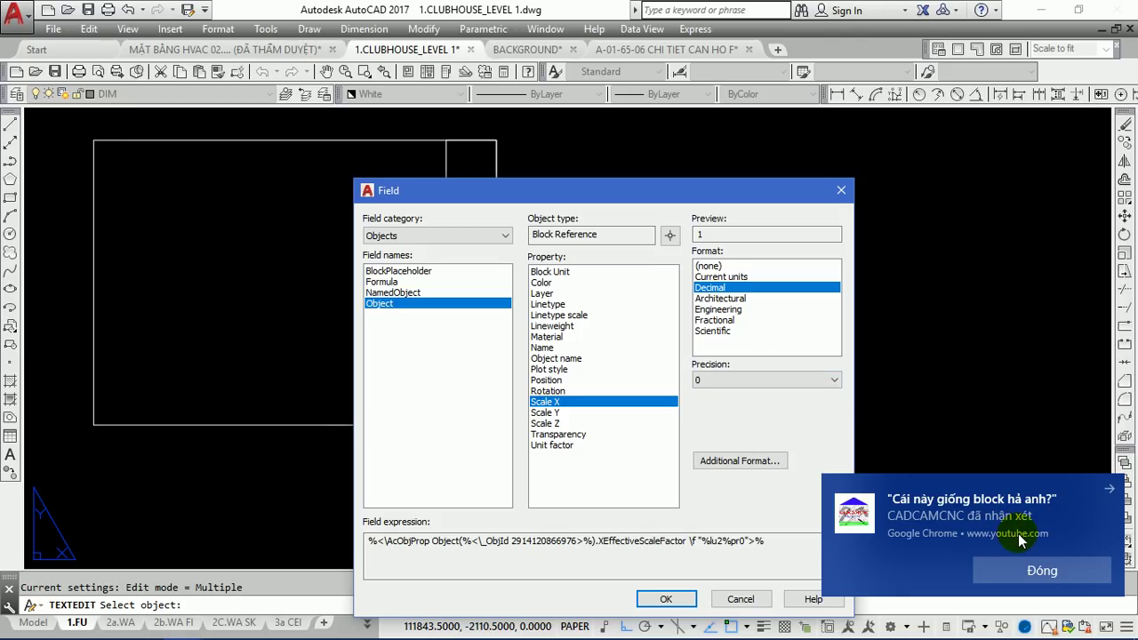
click(1036, 574)
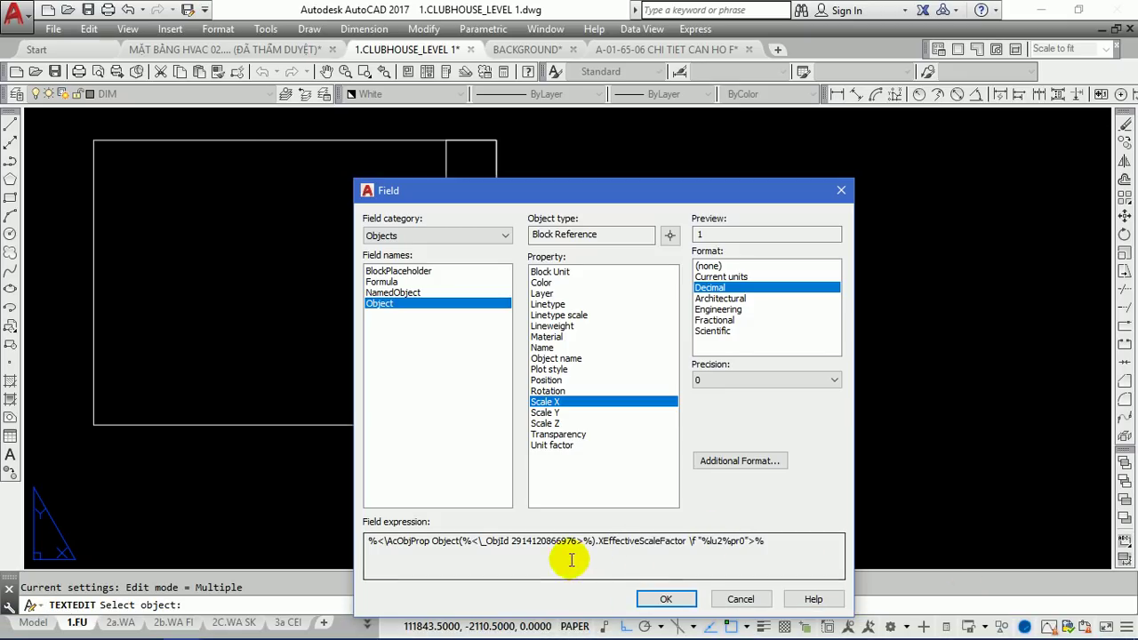
Insert the Scale X field into the scale label and finish editing the text.
click(668, 600)
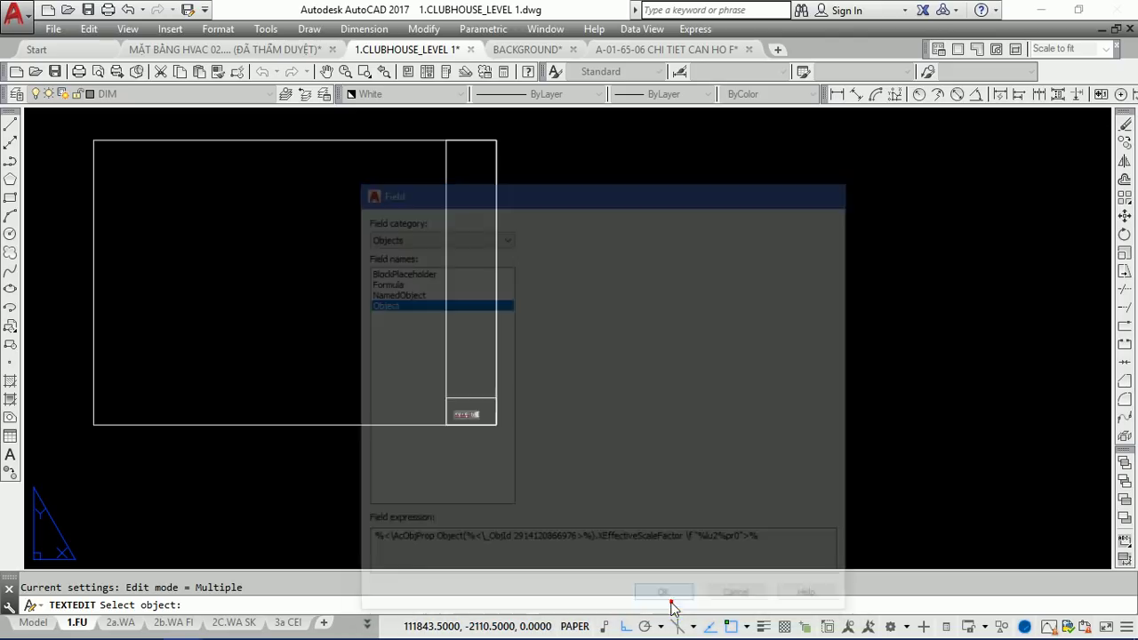
scroll(480, 416, up, 5)
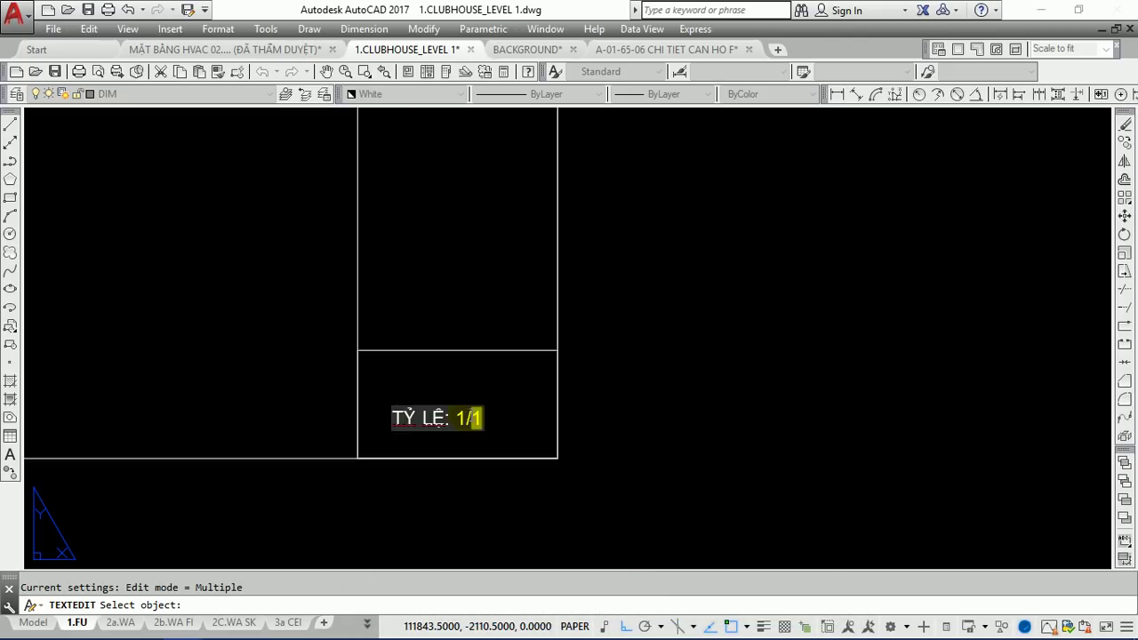
scroll(480, 416, up, 3)
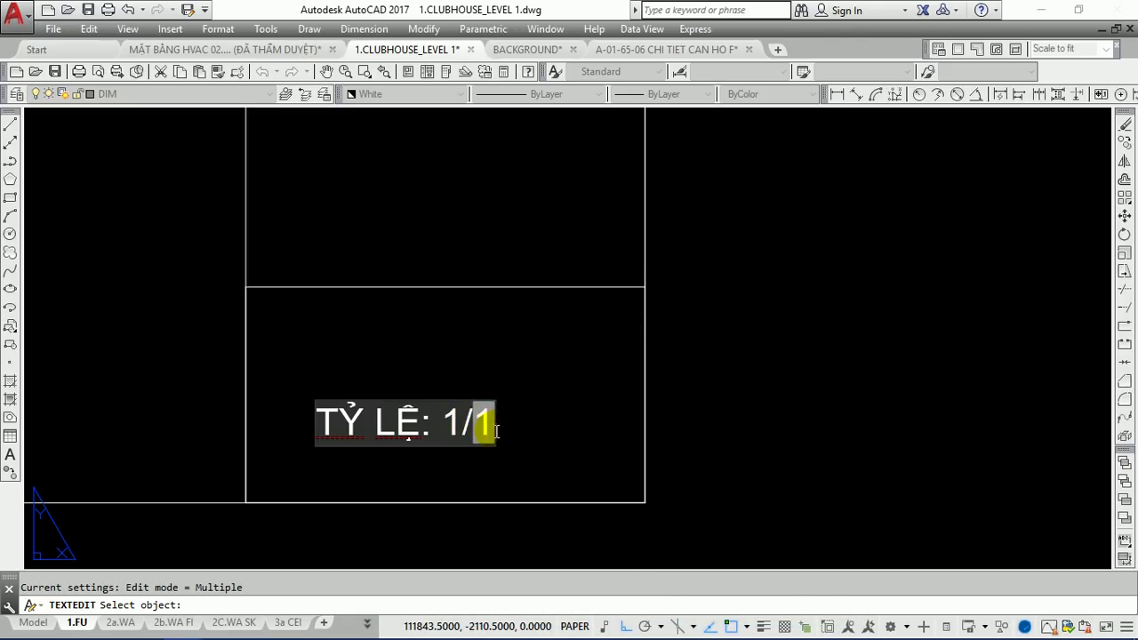
key(Return)
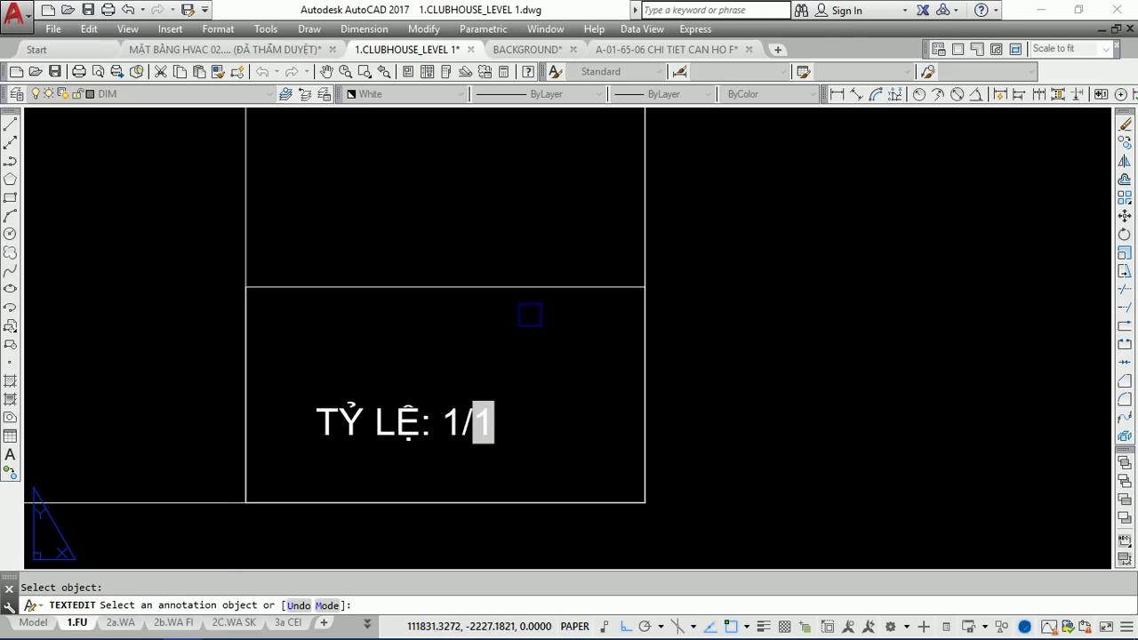
key(Return)
scroll(602, 356, down, 5)
scroll(580, 294, down, 5)
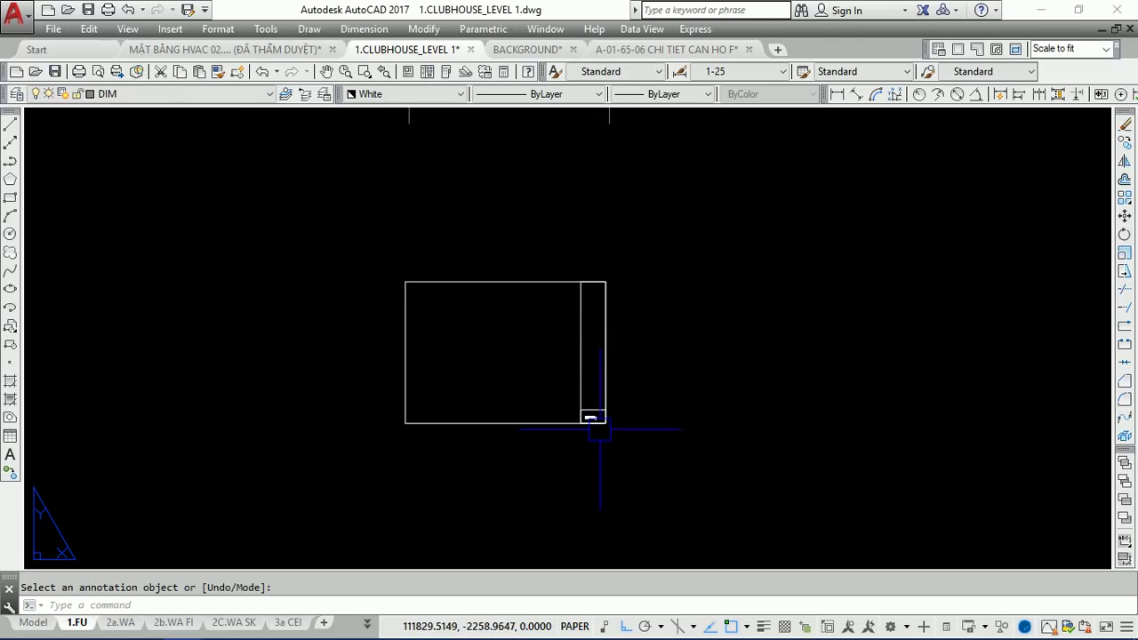
click(580, 290)
scroll(597, 418, up, 2)
key(Escape)
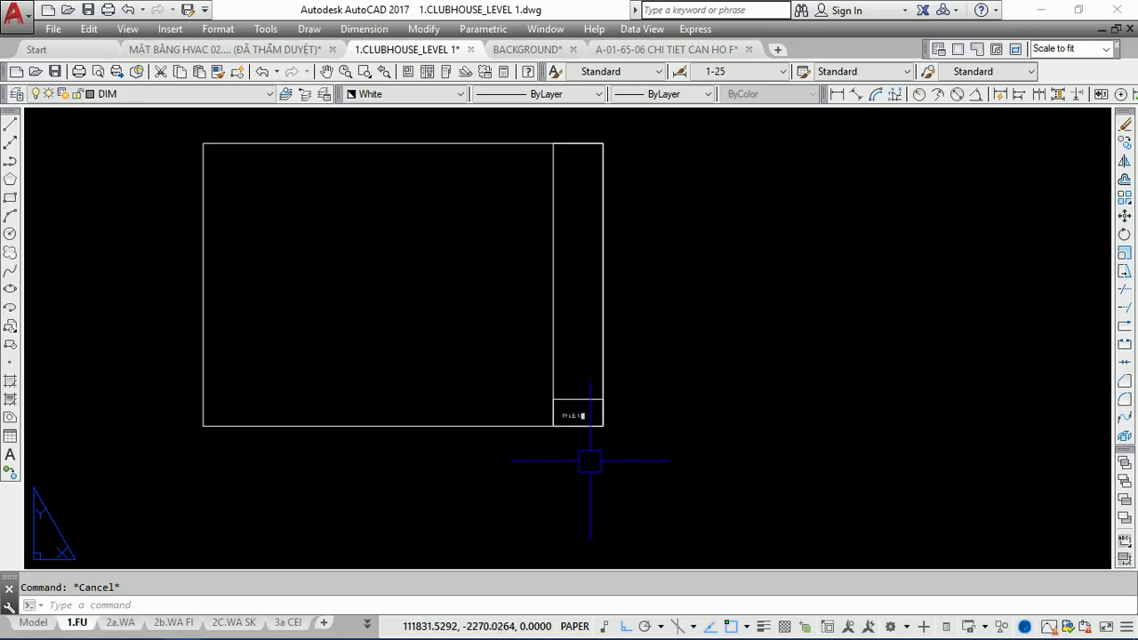
Scale the title block by a factor of 10 from its corner.
text(sc)
key(Return)
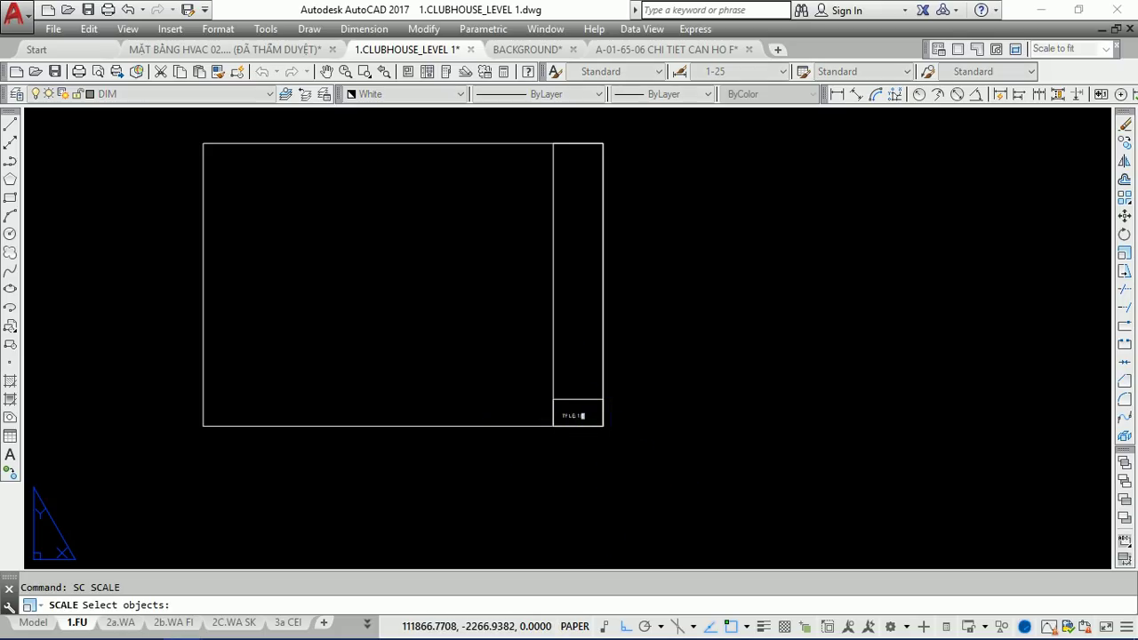
click(635, 459)
click(488, 344)
key(Return)
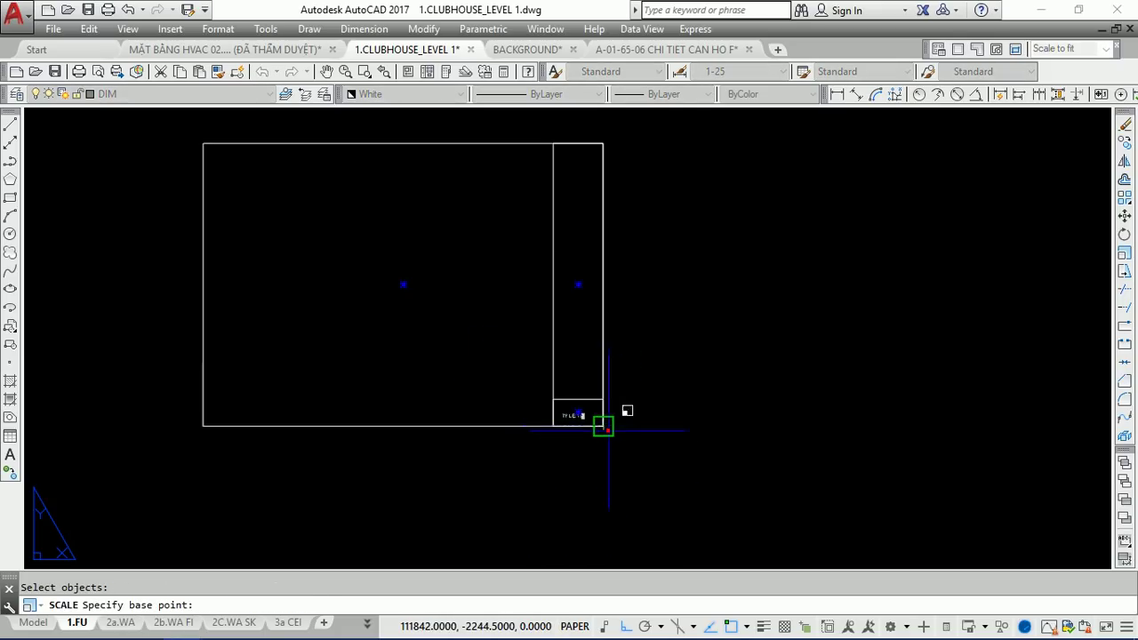
click(604, 426)
text(10)
key(Return)
Move the enlarged frame into position.
scroll(619, 432, down, 3)
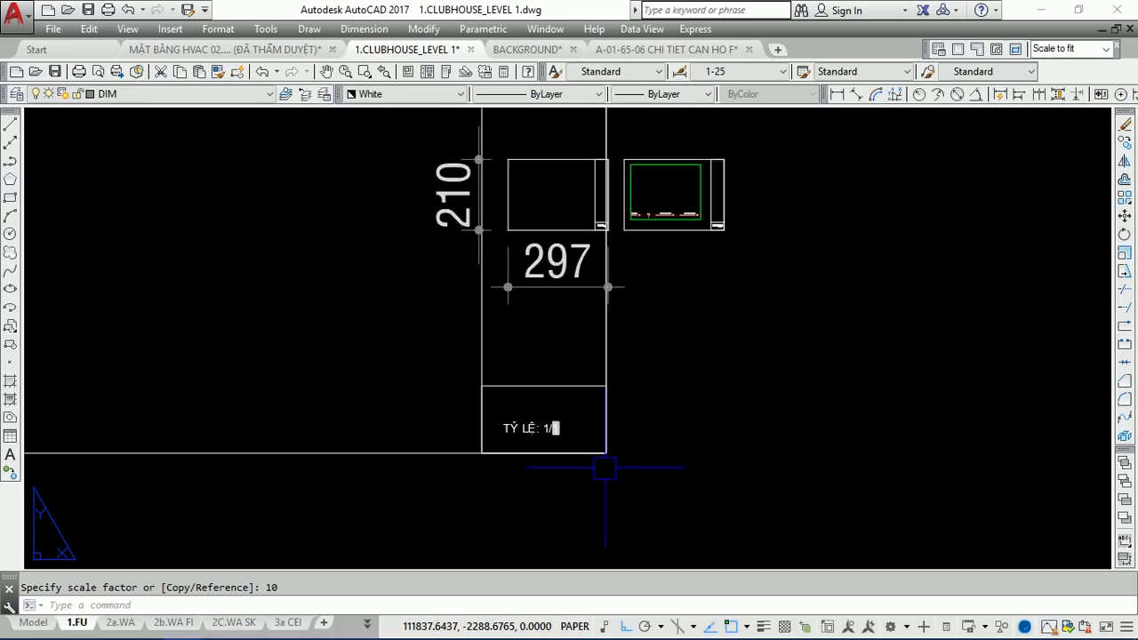
scroll(613, 462, down, 2)
click(604, 469)
click(509, 411)
scroll(579, 385, down, 2)
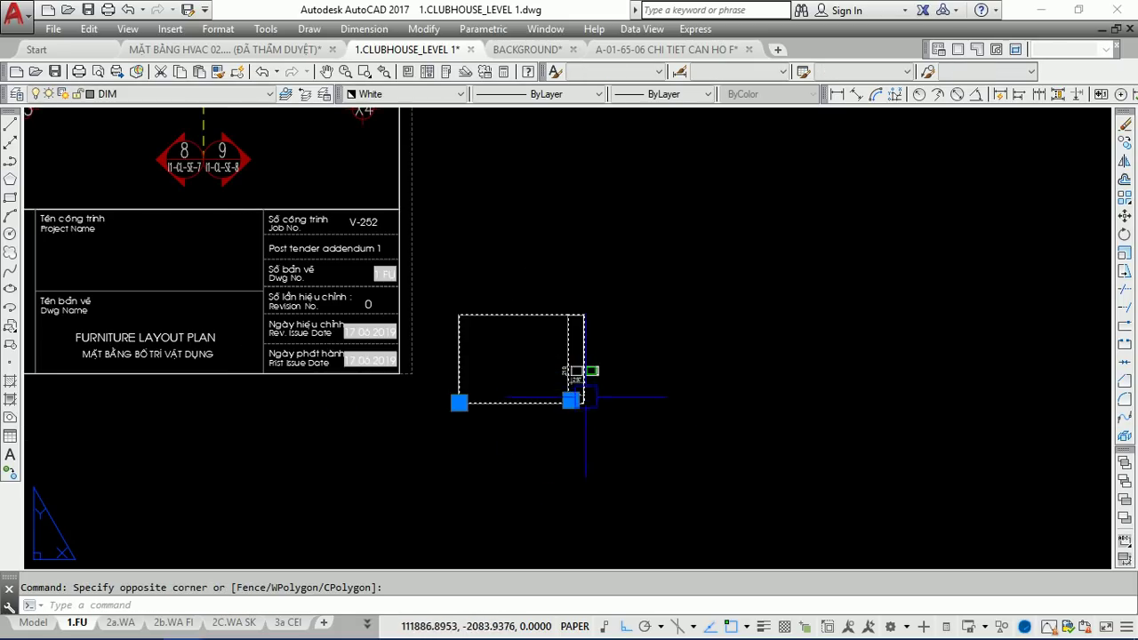
text(m)
key(Return)
click(564, 398)
scroll(819, 408, up, 3)
scroll(783, 384, up, 3)
scroll(785, 381, up, 3)
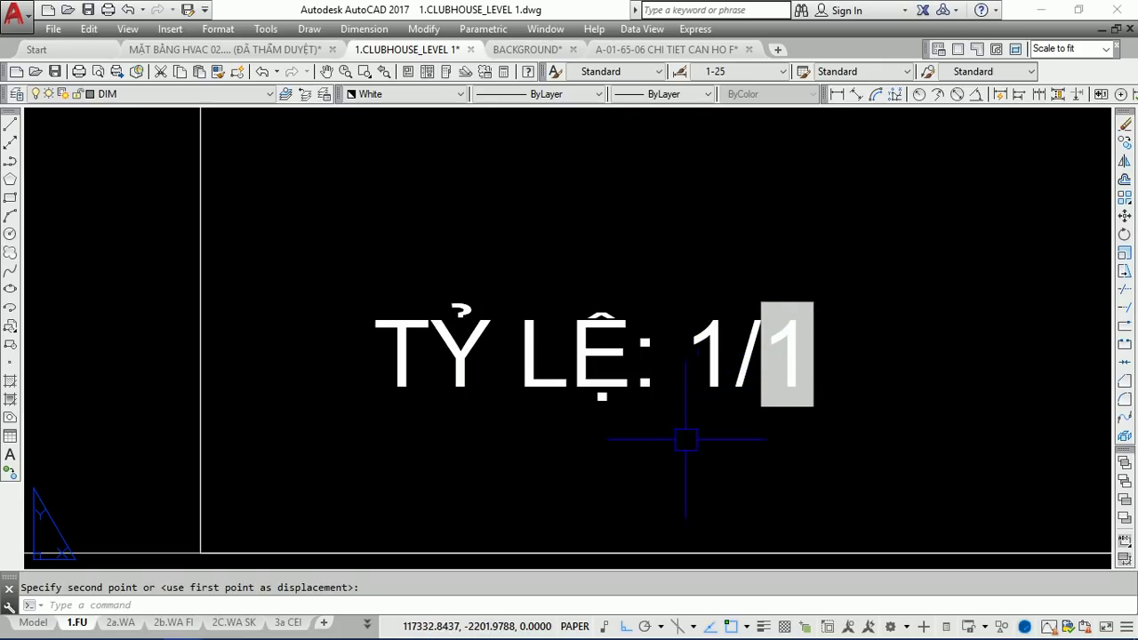
scroll(682, 432, down, 2)
Regenerate the layout so the label reads TỶ LỆ: 1/10.
text(R)
key(Return)
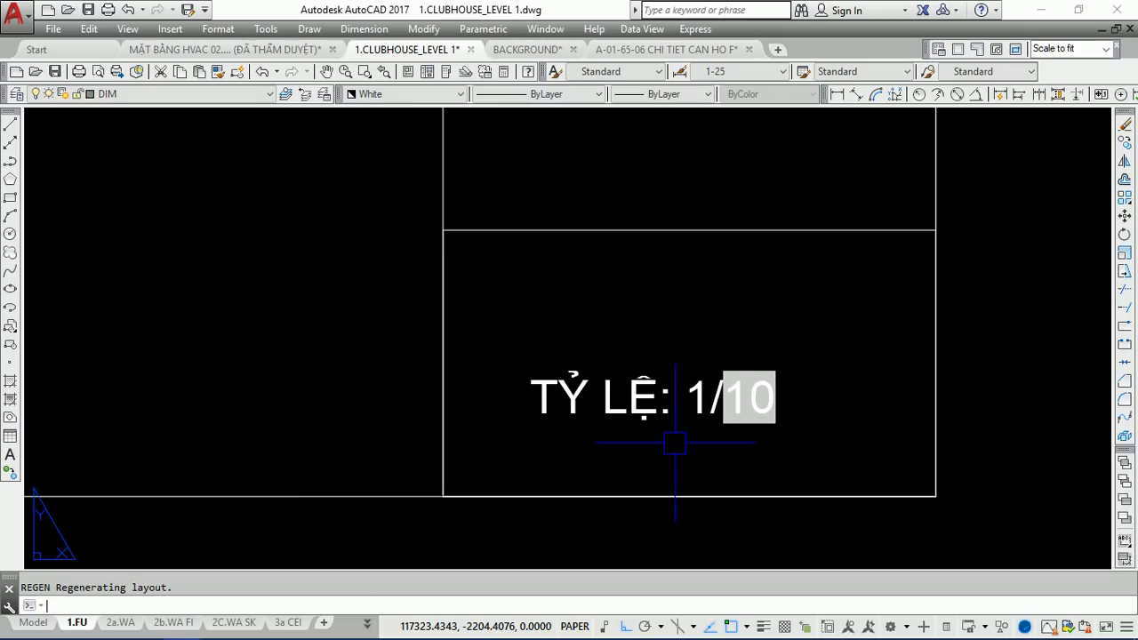
scroll(733, 434, down, 5)
scroll(733, 434, down, 2)
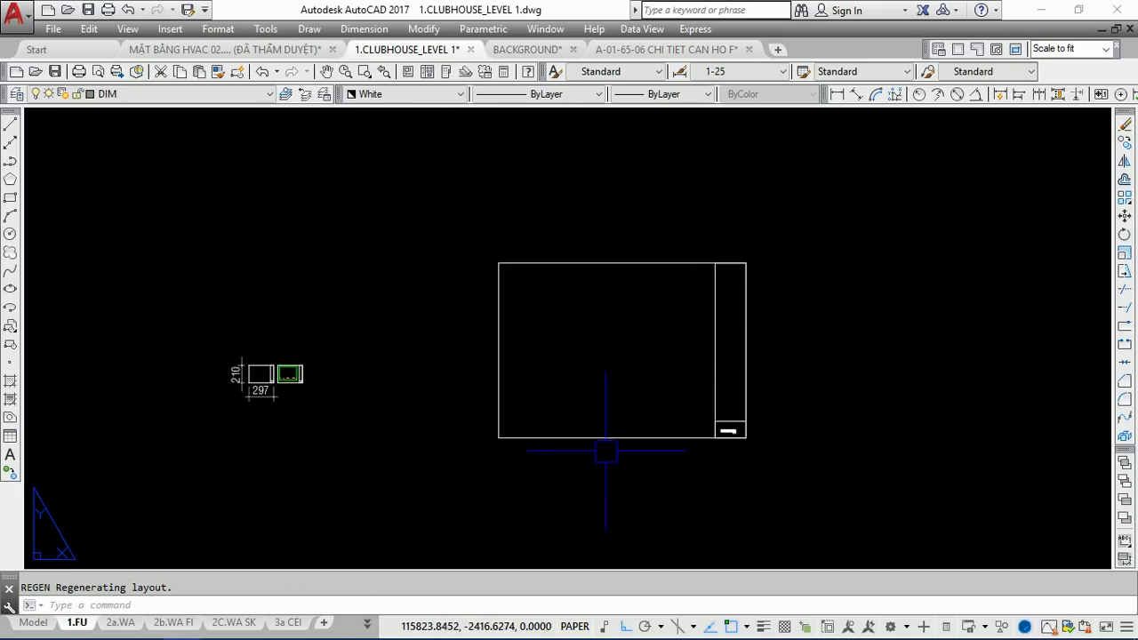
scroll(737, 433, up, 4)
scroll(774, 394, up, 4)
scroll(769, 467, down, 8)
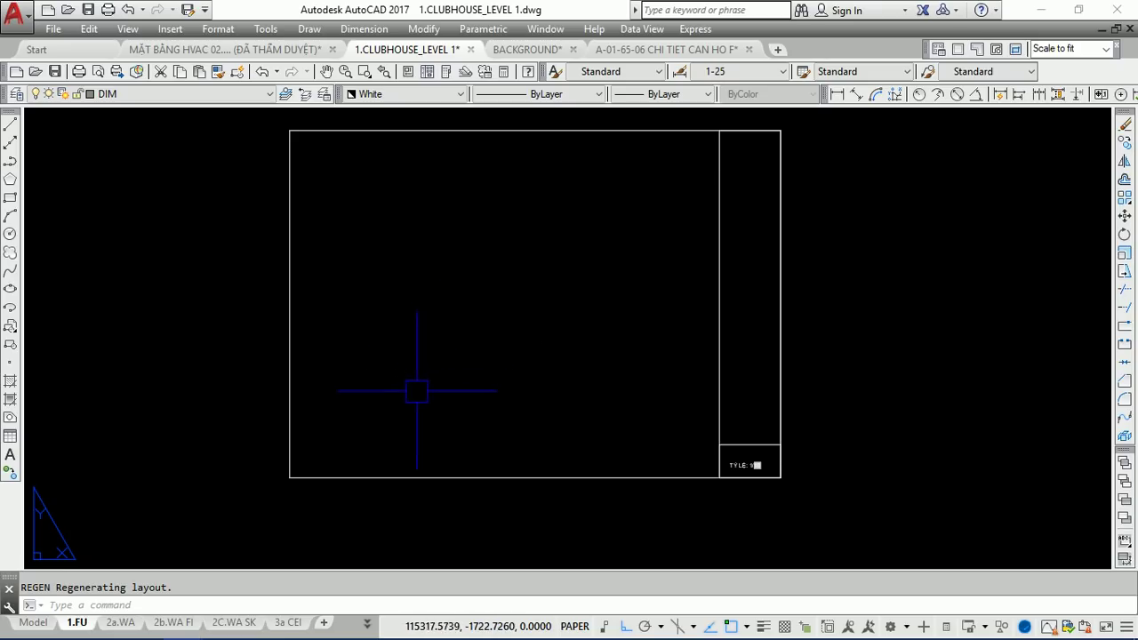
scroll(744, 465, up, 5)
scroll(767, 432, up, 3)
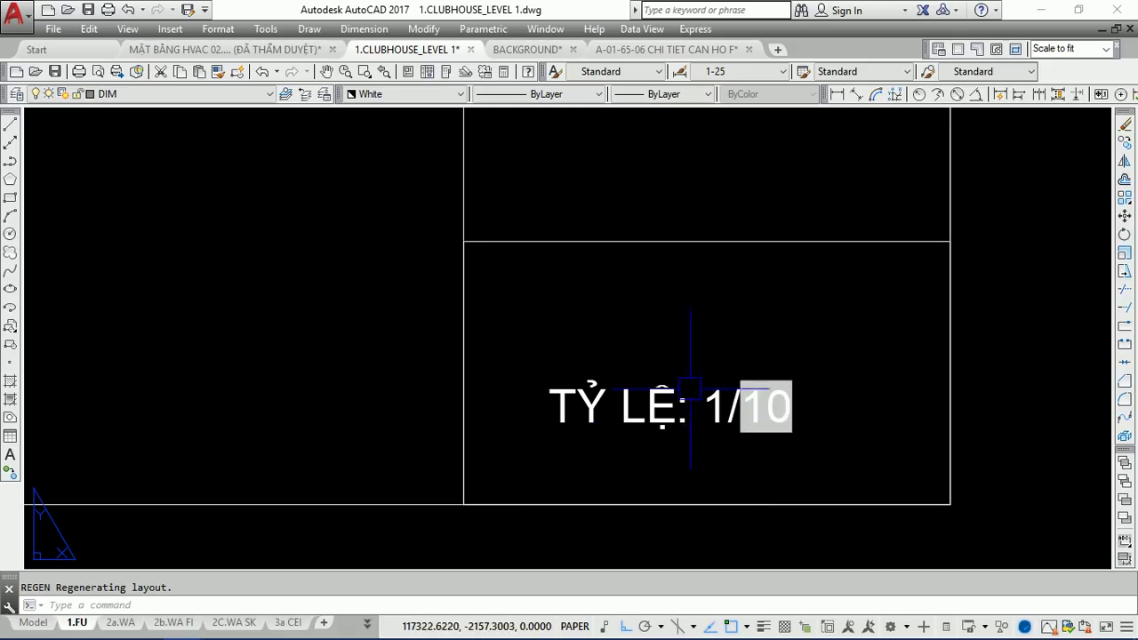
mouse_move(676, 407)
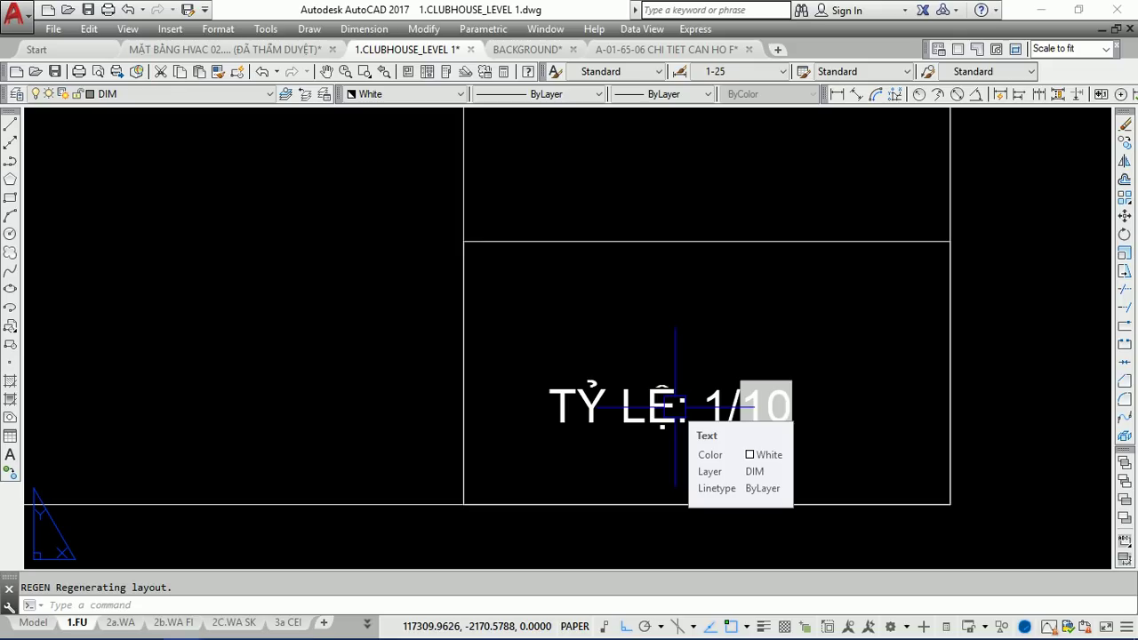
scroll(658, 445, down, 2)
scroll(655, 469, down, 3)
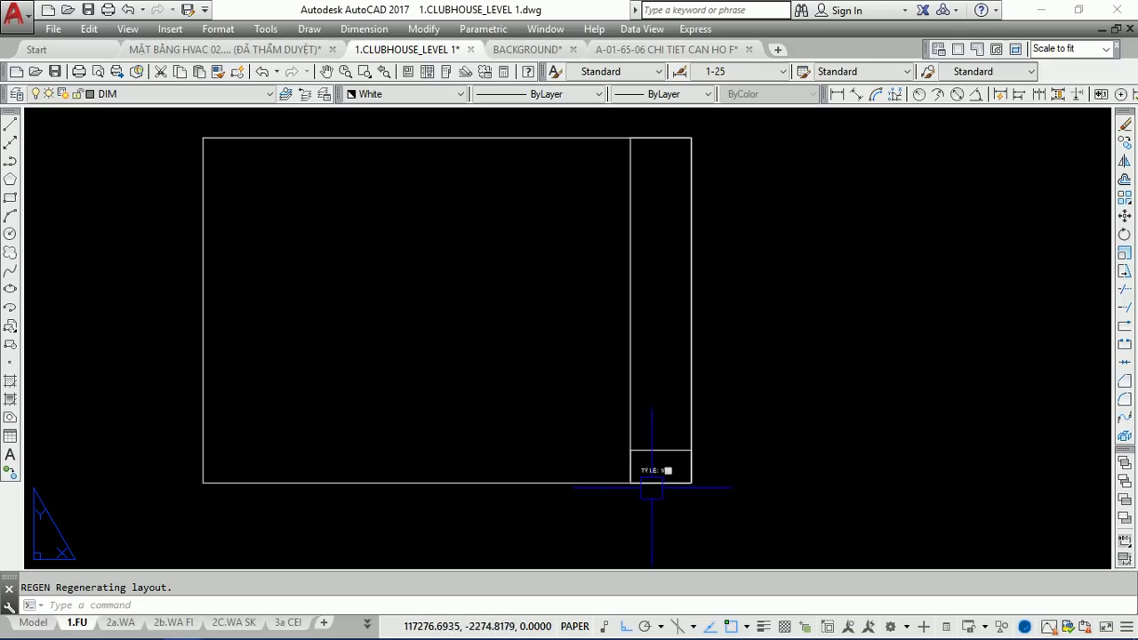
scroll(599, 406, down, 2)
scroll(603, 413, down, 2)
scroll(368, 381, up, 2)
scroll(400, 391, up, 5)
scroll(503, 415, up, 2)
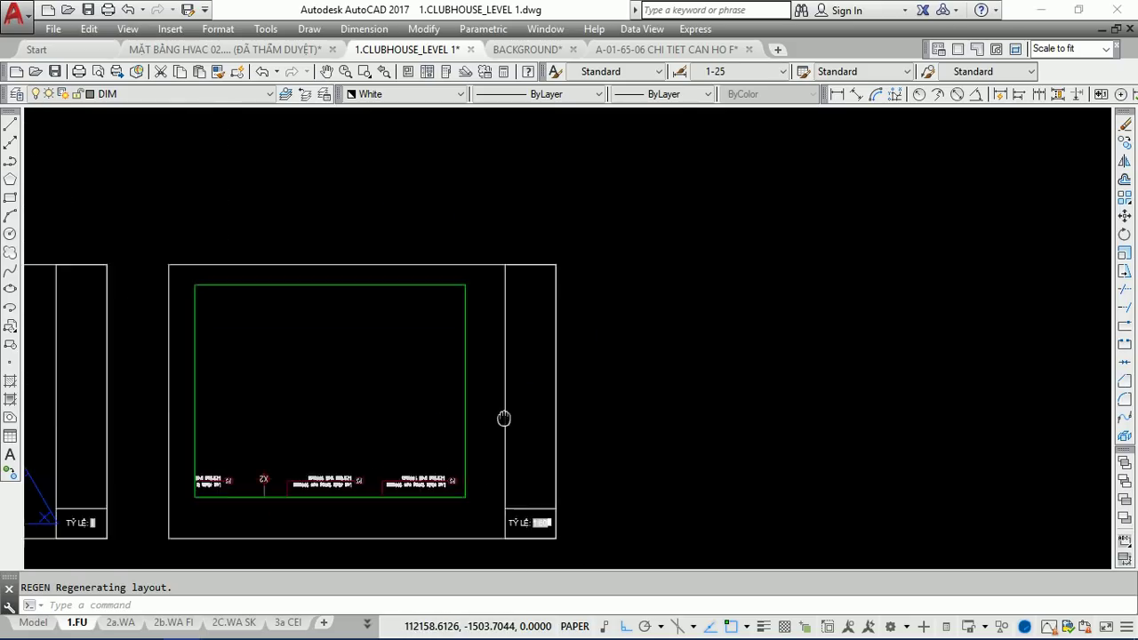
Copy the viewport and its frame to the right.
click(550, 469)
click(448, 169)
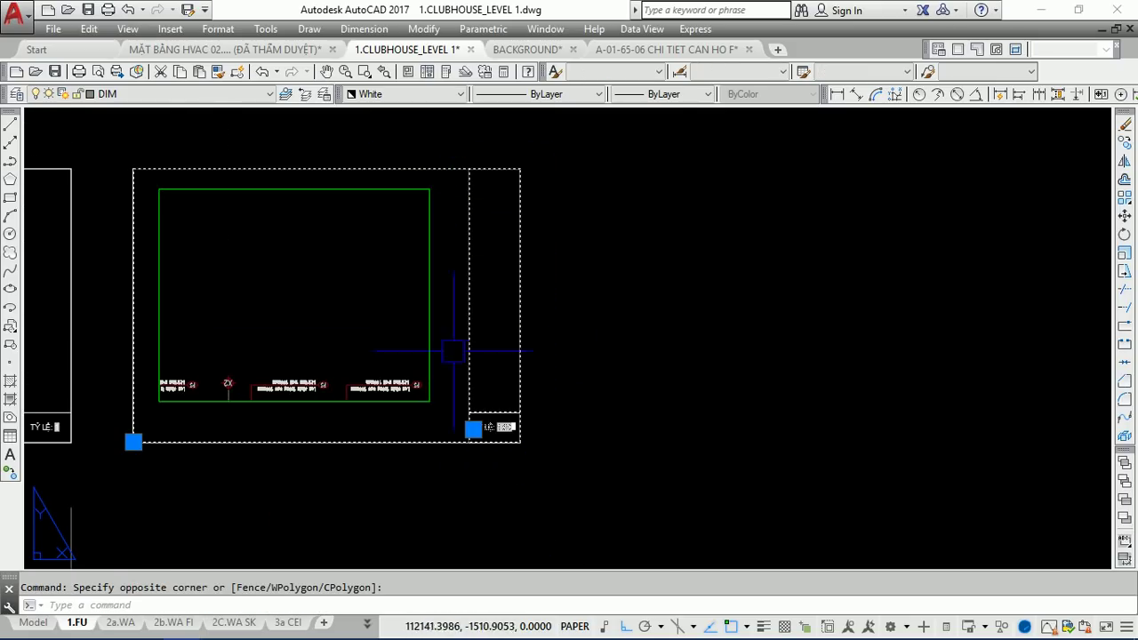
scroll(458, 369, down, 3)
text(c)
key(Return)
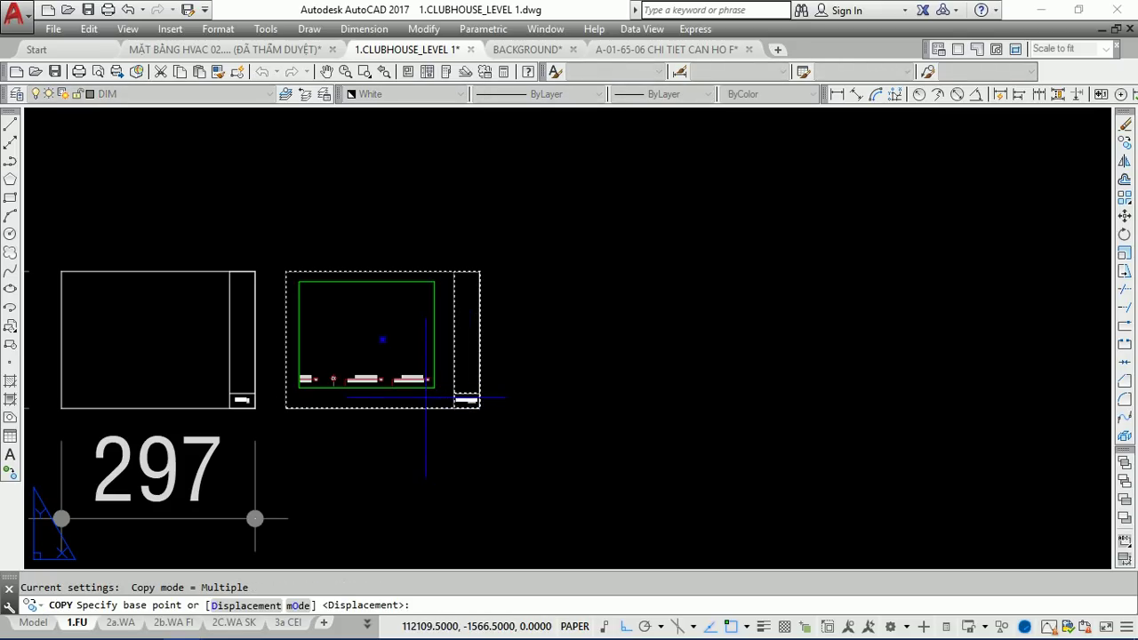
click(425, 398)
scroll(598, 416, down, 5)
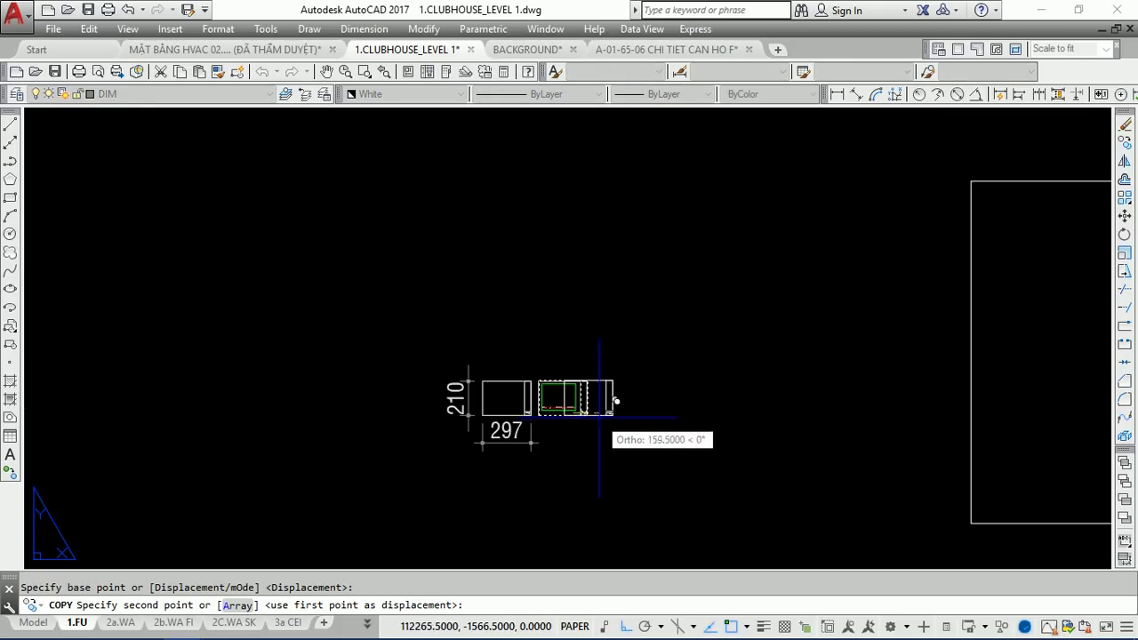
click(676, 416)
key(Escape)
scroll(606, 404, up, 3)
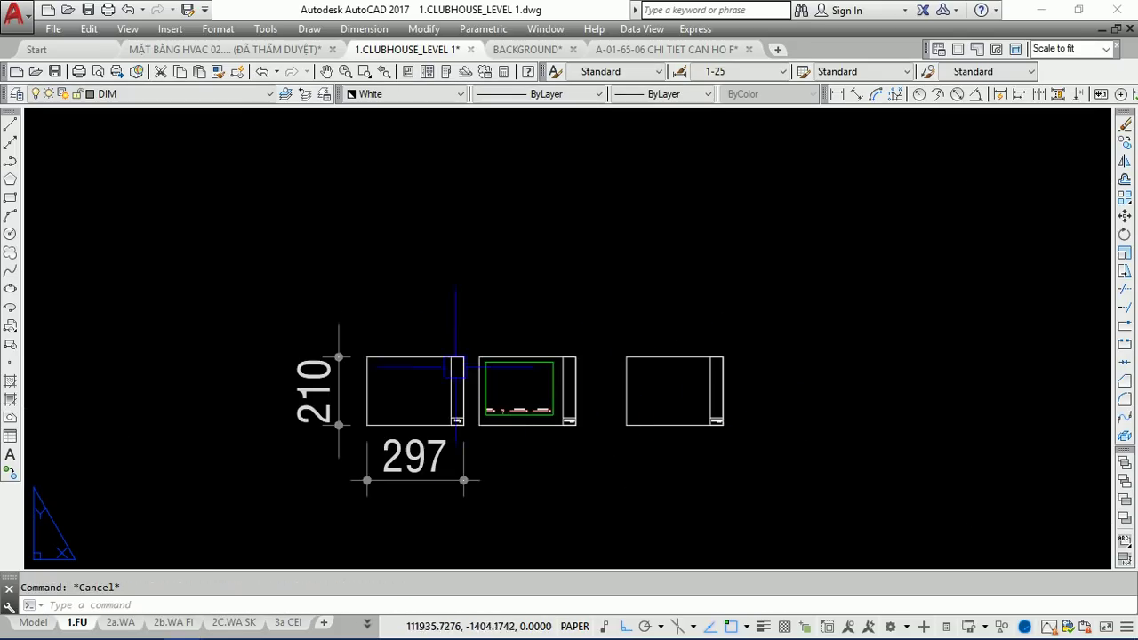
scroll(455, 373, up, 3)
Change the copied frame's scale label from 1:50 to 1/XX.
middle_drag(368, 394, 98, 347)
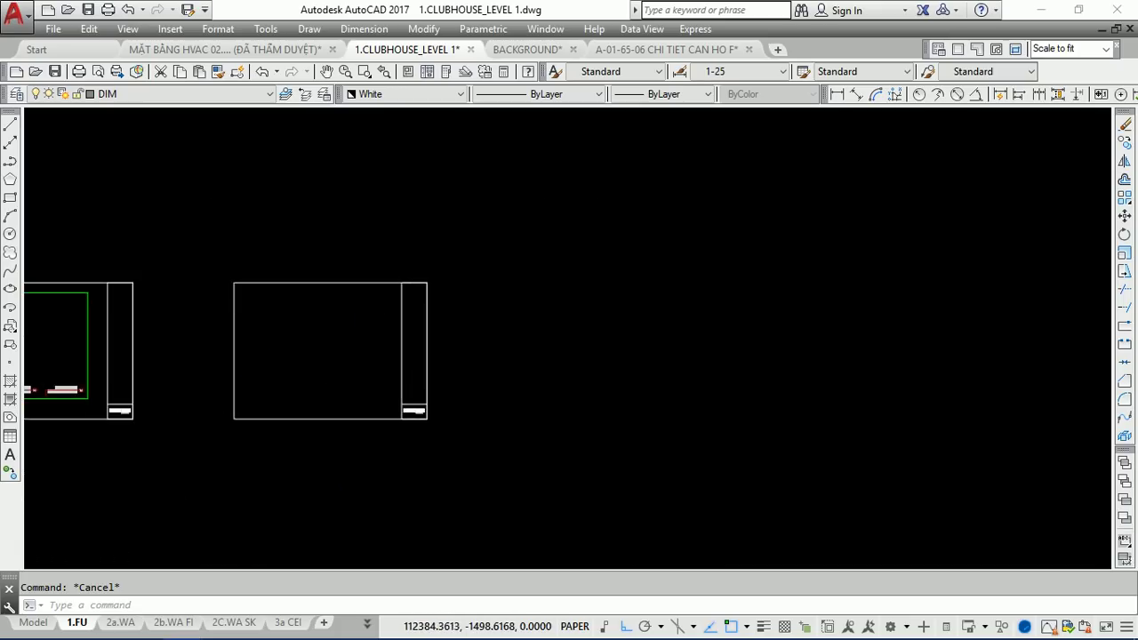
scroll(259, 367, up, 3)
scroll(546, 406, up, 3)
scroll(620, 431, up, 5)
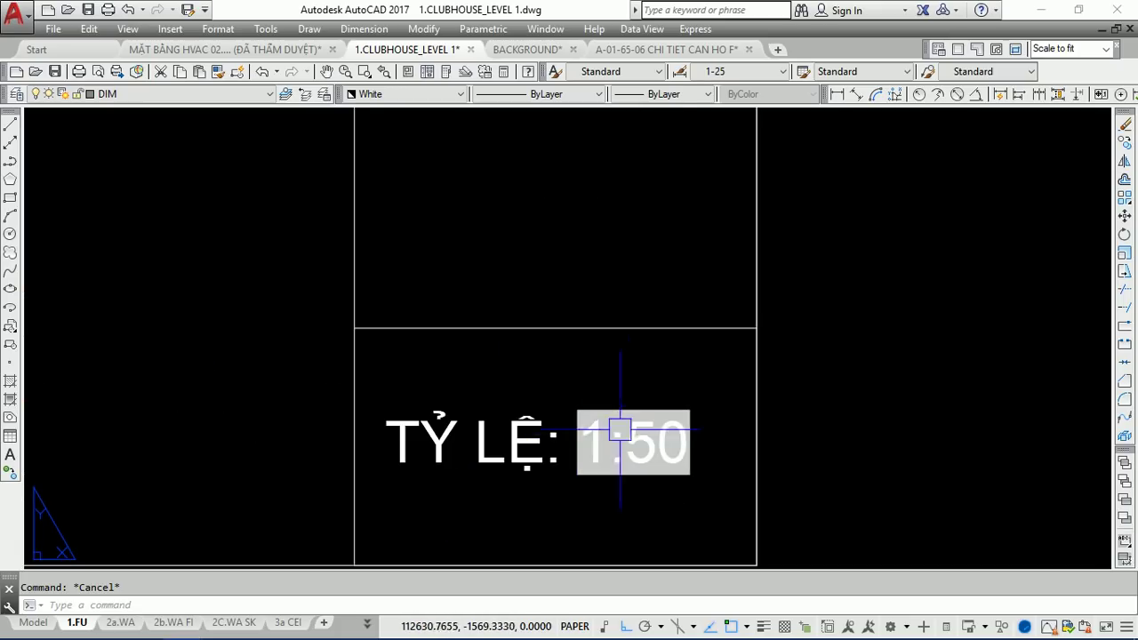
double_click(619, 430)
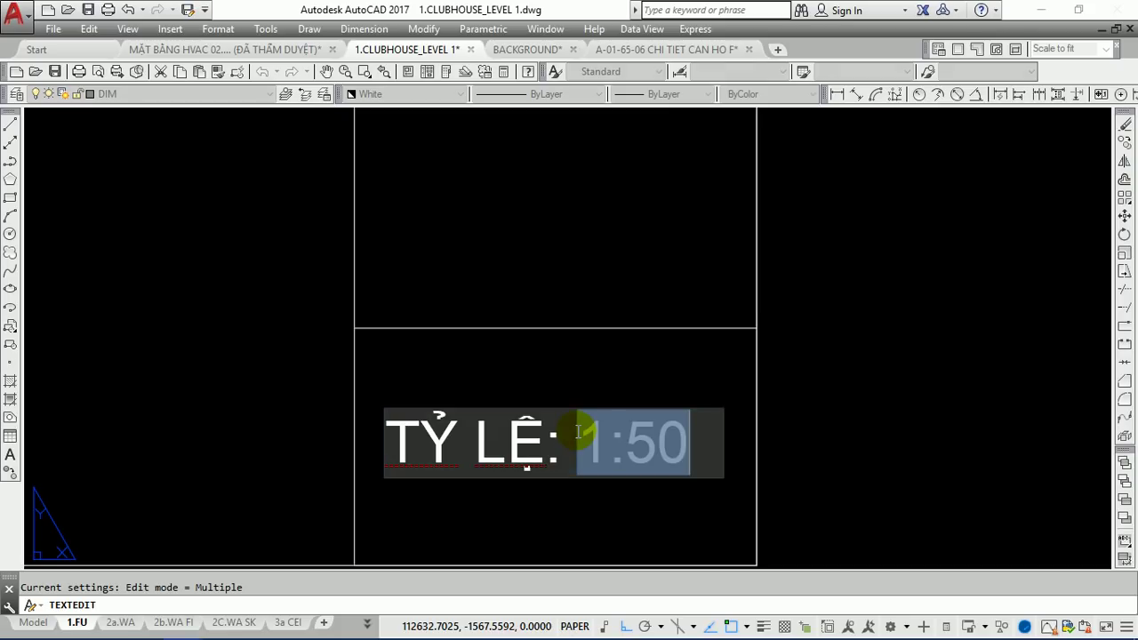
key(BackSpace)
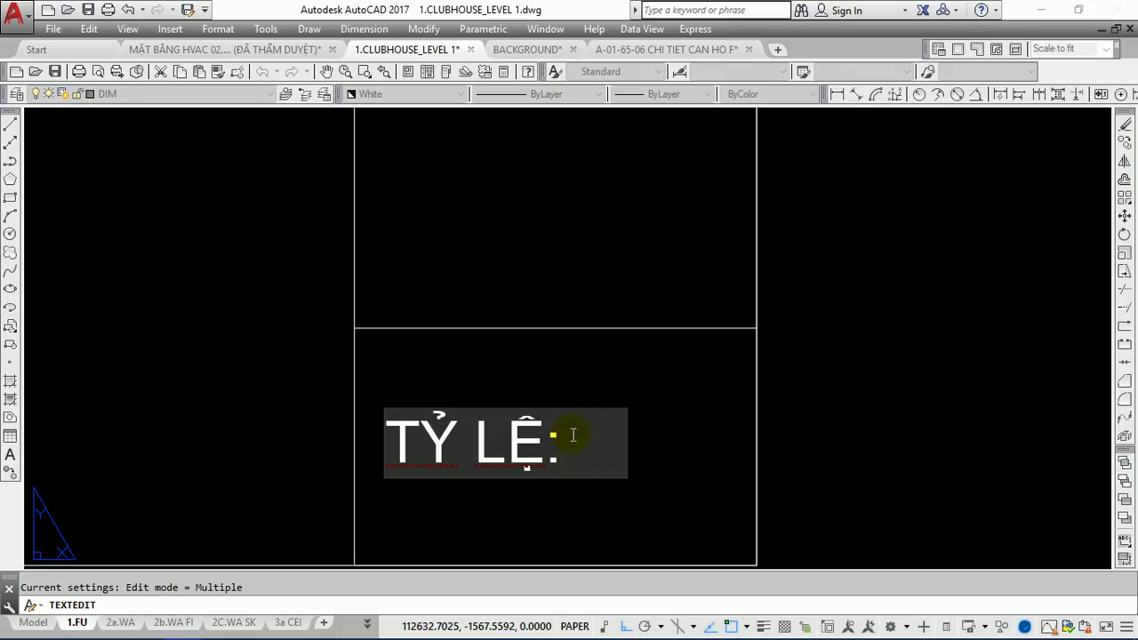
text(1/)
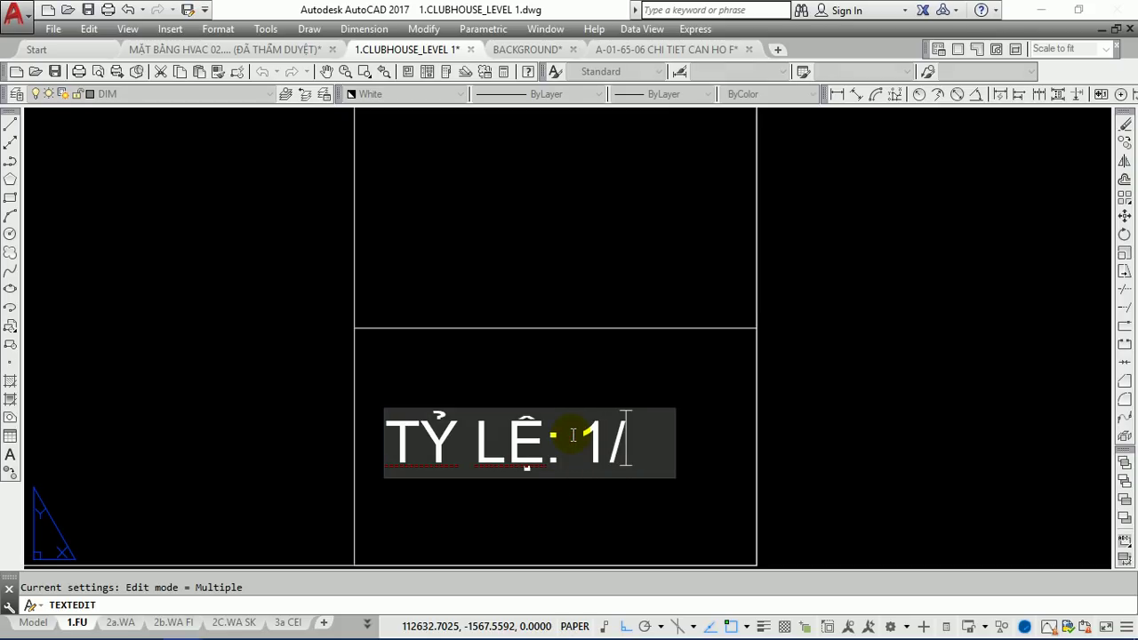
text(XX)
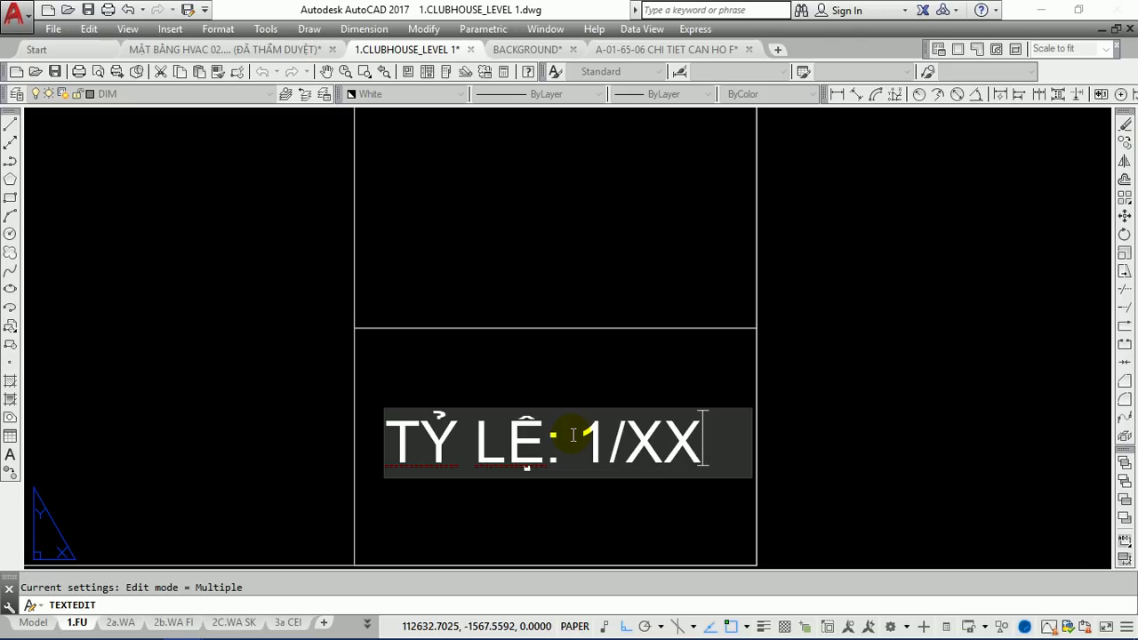
click(812, 326)
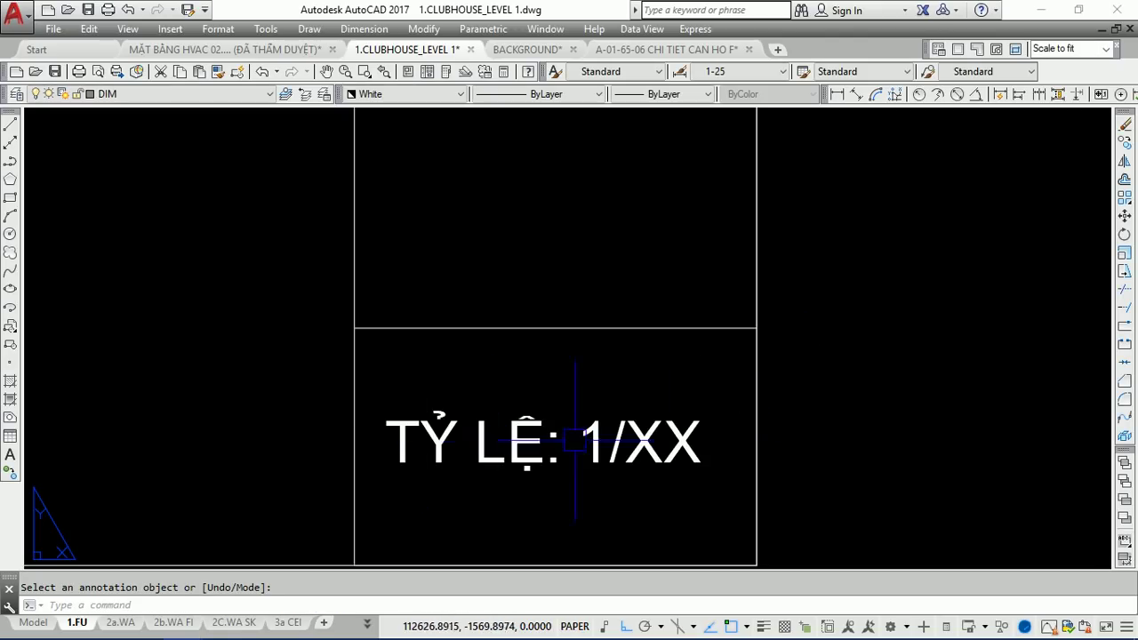
scroll(575, 467, down, 5)
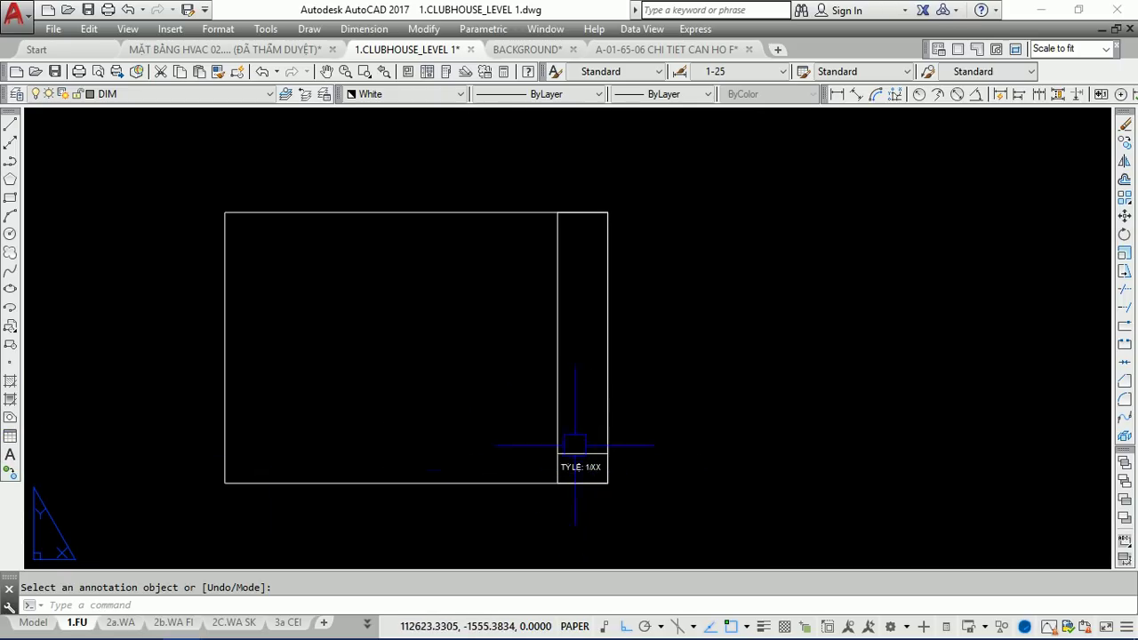
scroll(345, 368, up, 3)
scroll(407, 358, down, 3)
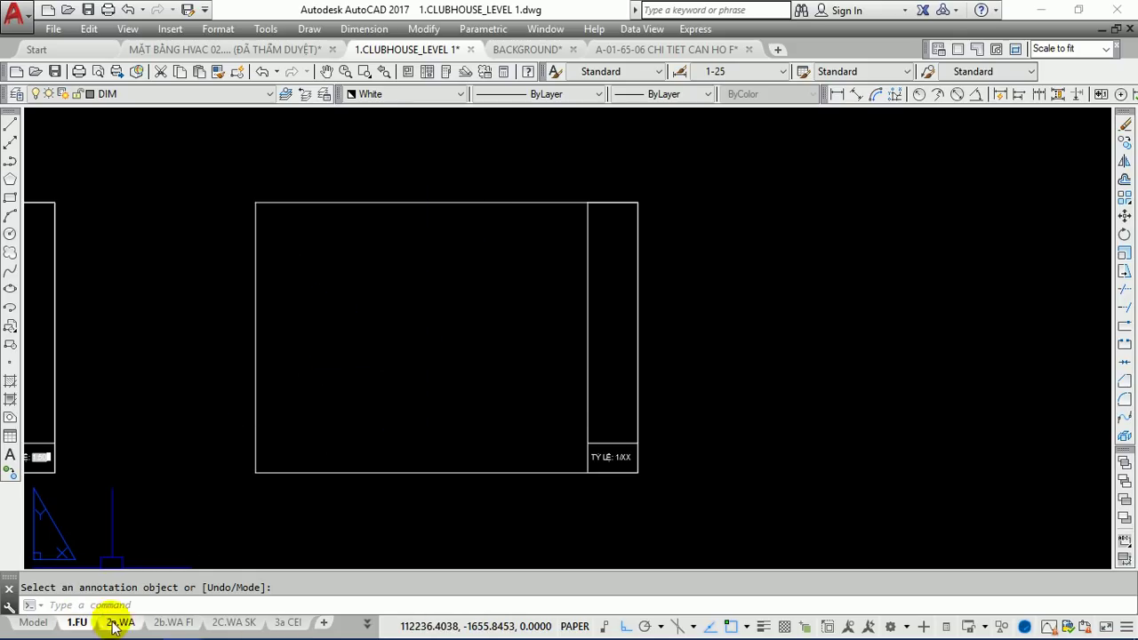
click(33, 622)
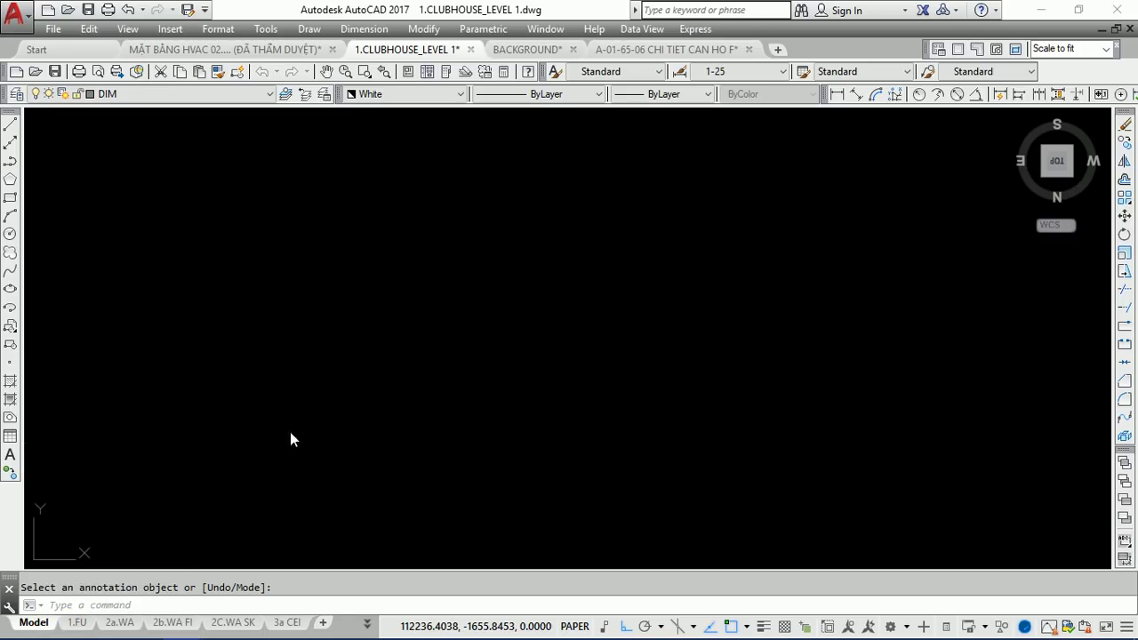
scroll(447, 326, down, 3)
scroll(448, 327, down, 2)
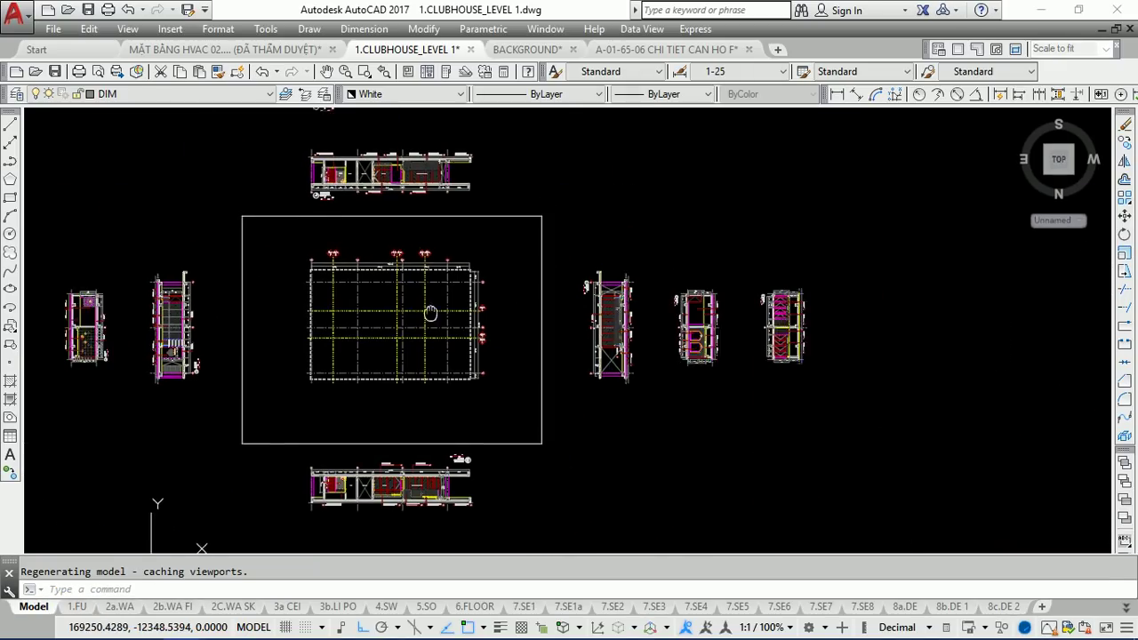
scroll(388, 428, up, 2)
middle_drag(388, 428, 337, 239)
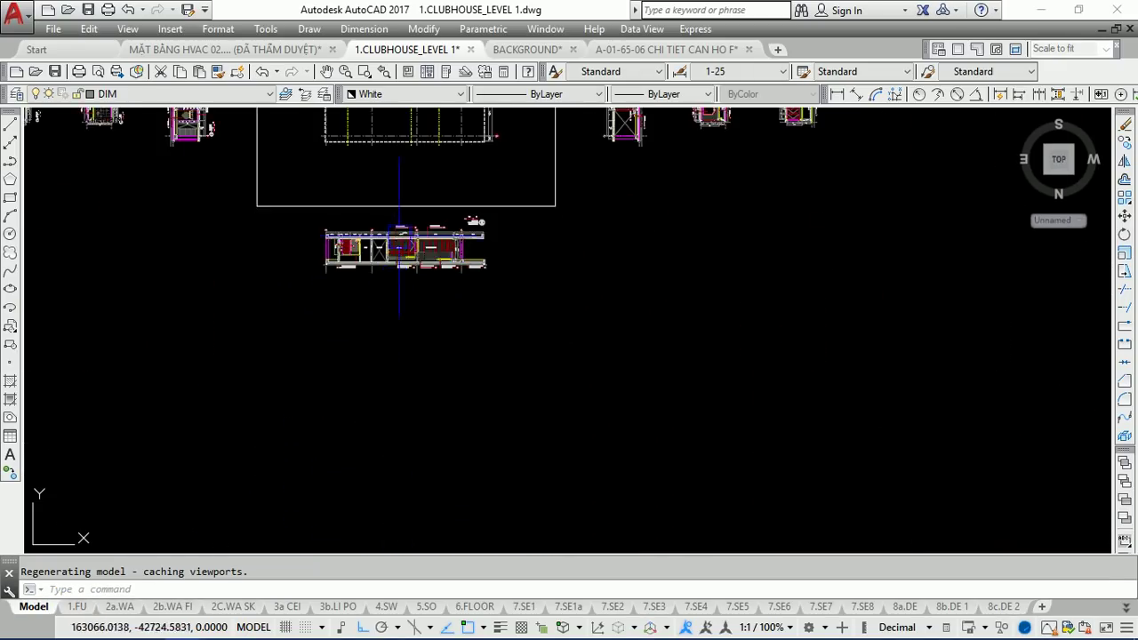
scroll(561, 209, down, 3)
middle_drag(432, 218, 416, 361)
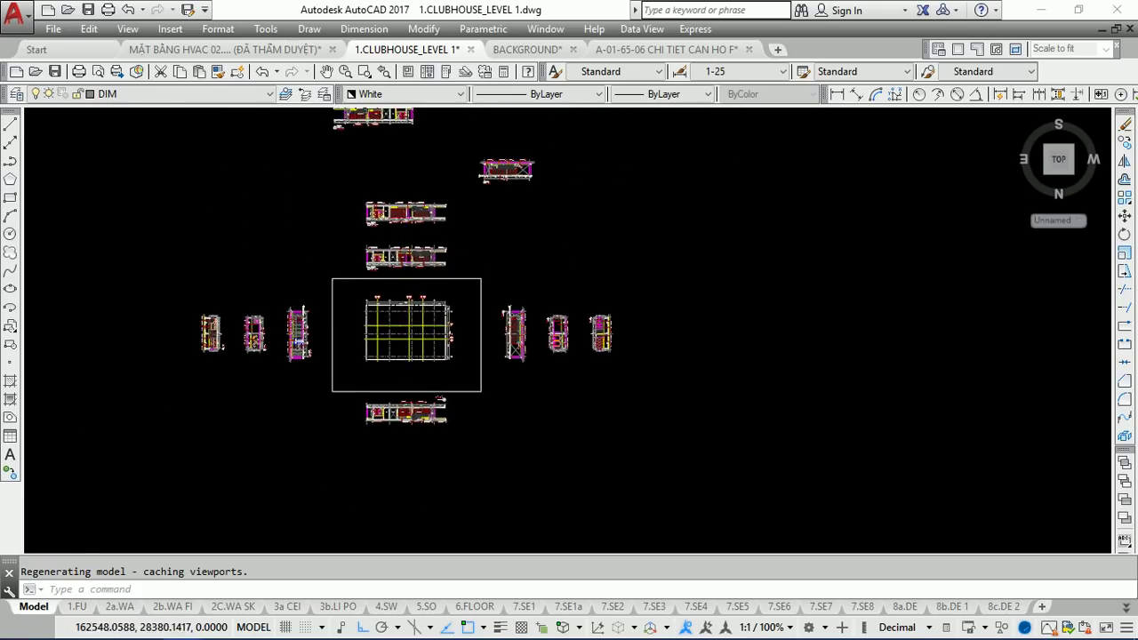
scroll(402, 221, up, 2)
middle_drag(415, 239, 408, 292)
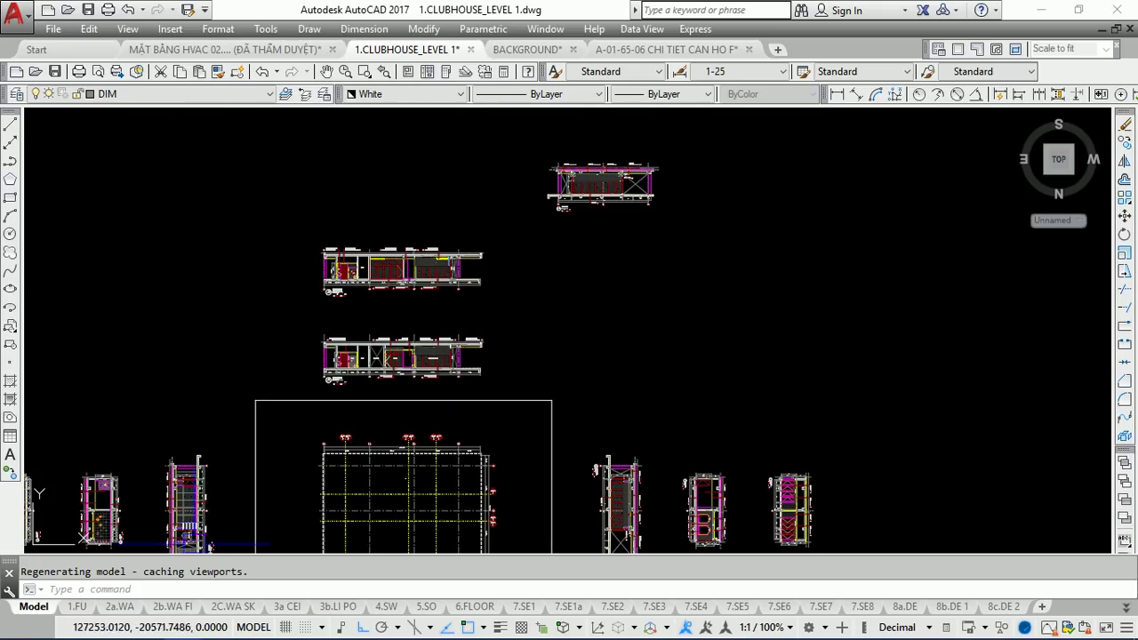
click(82, 607)
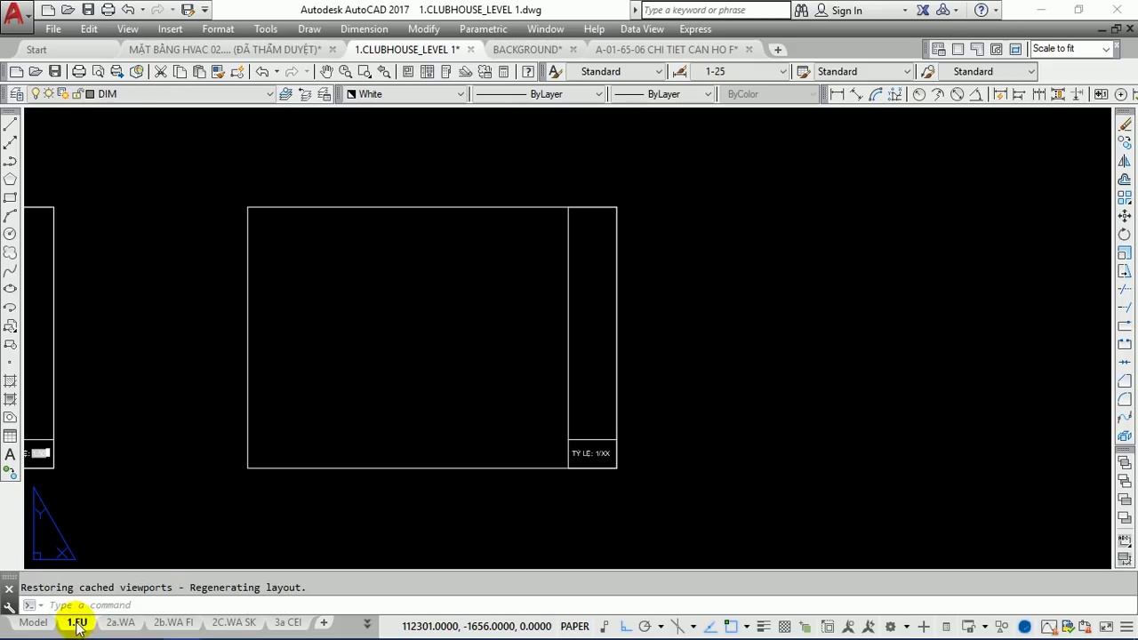
right_click(80, 622)
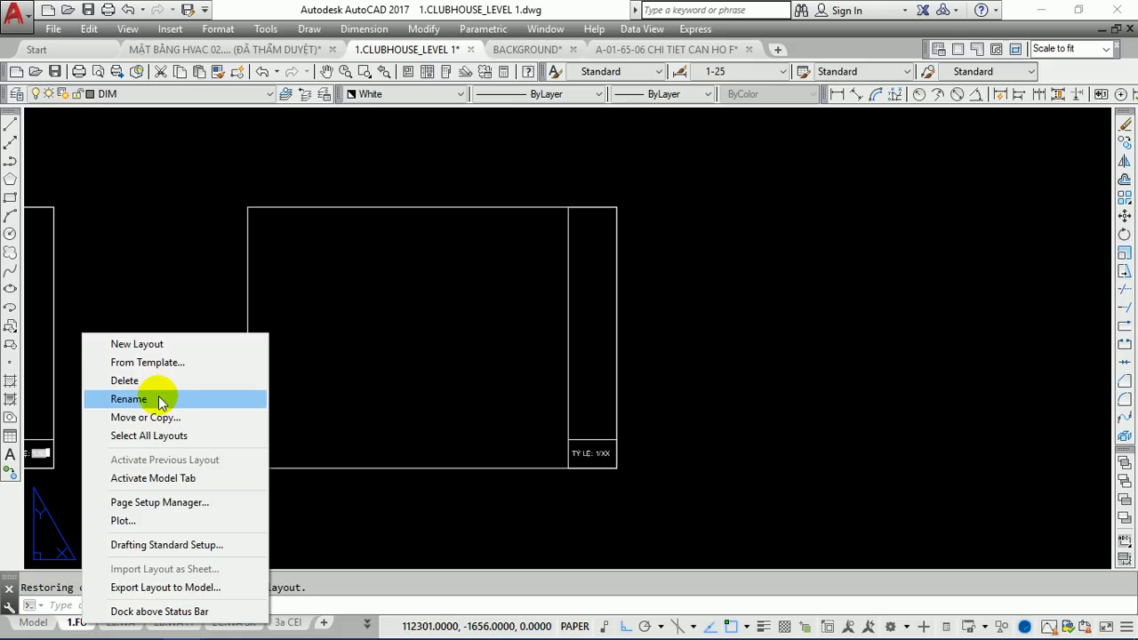
click(456, 328)
key(Escape)
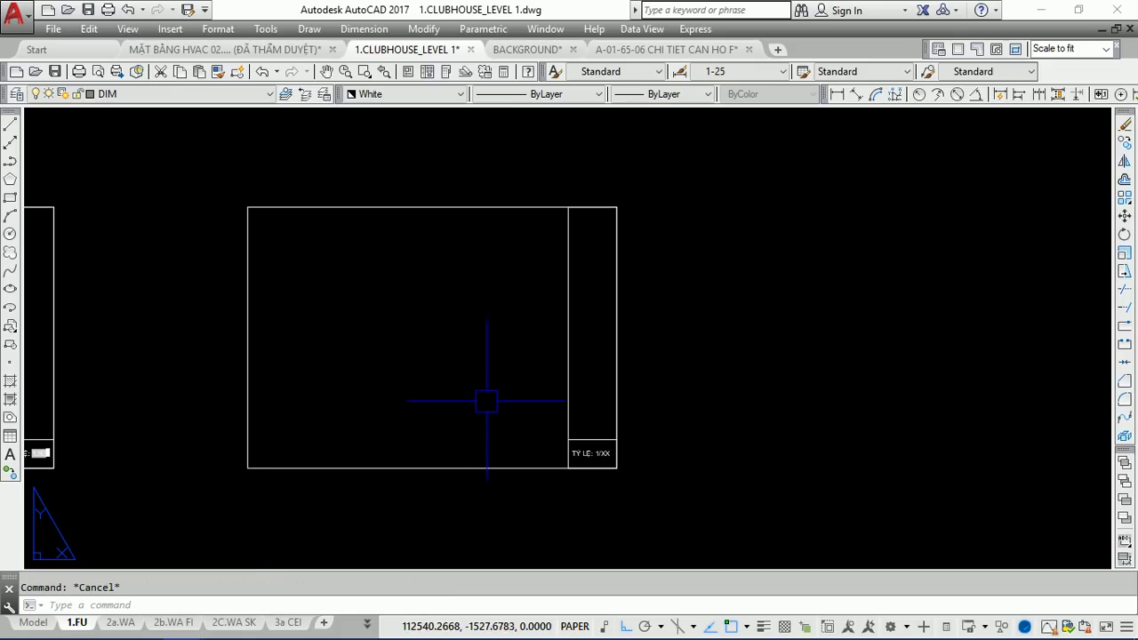
text(mv)
key(Escape)
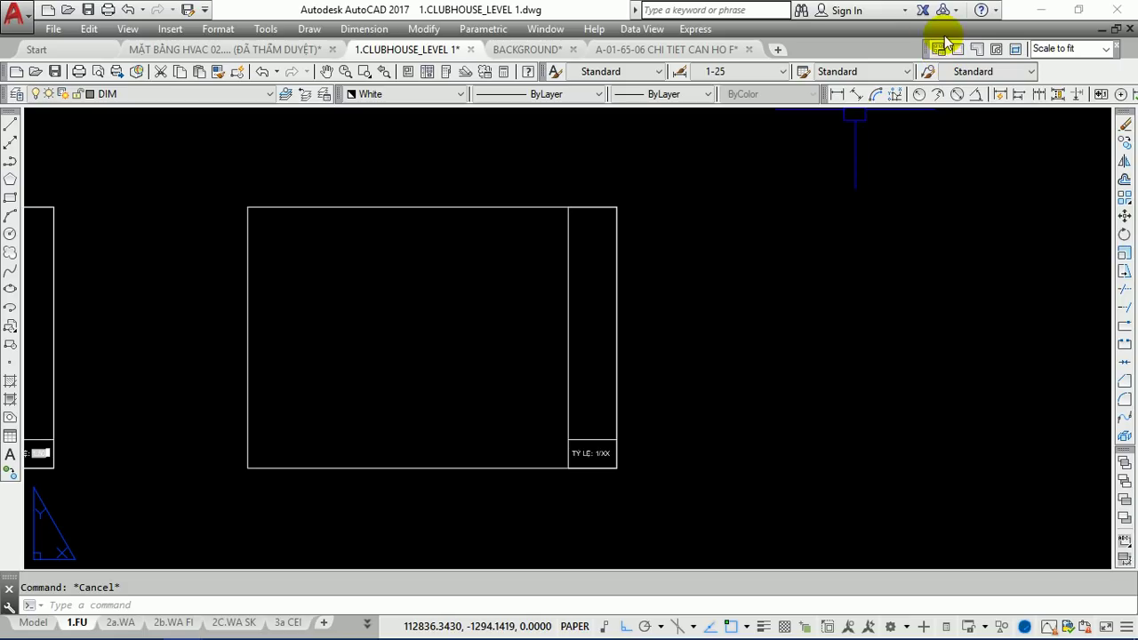
scroll(578, 444, up, 3)
scroll(582, 449, up, 3)
click(573, 458)
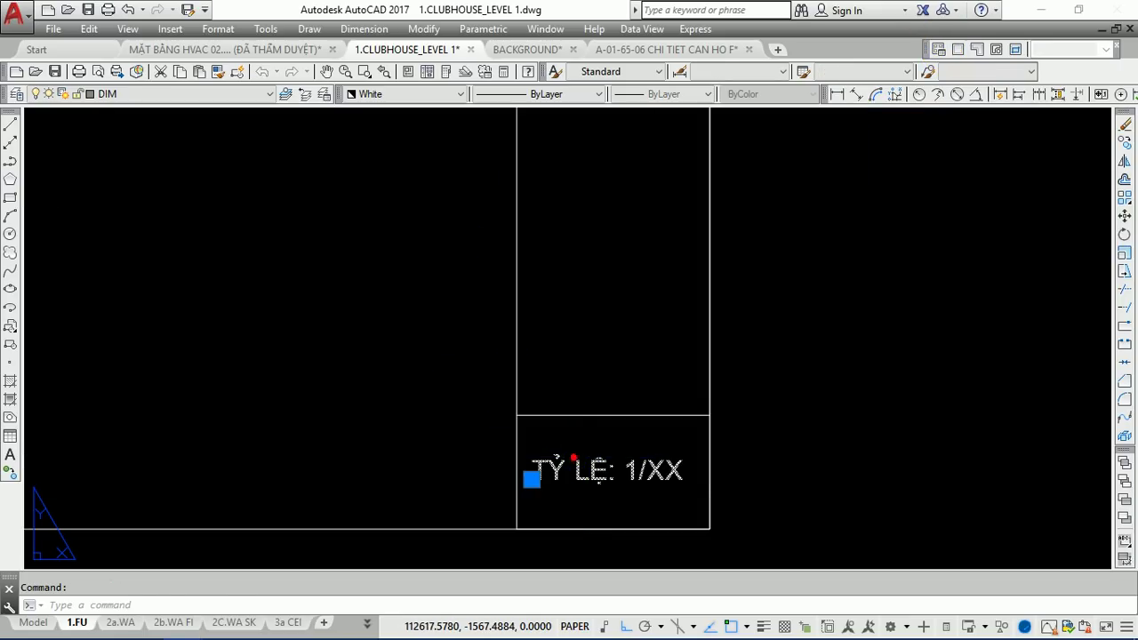
double_click(577, 469)
scroll(638, 488, up, 2)
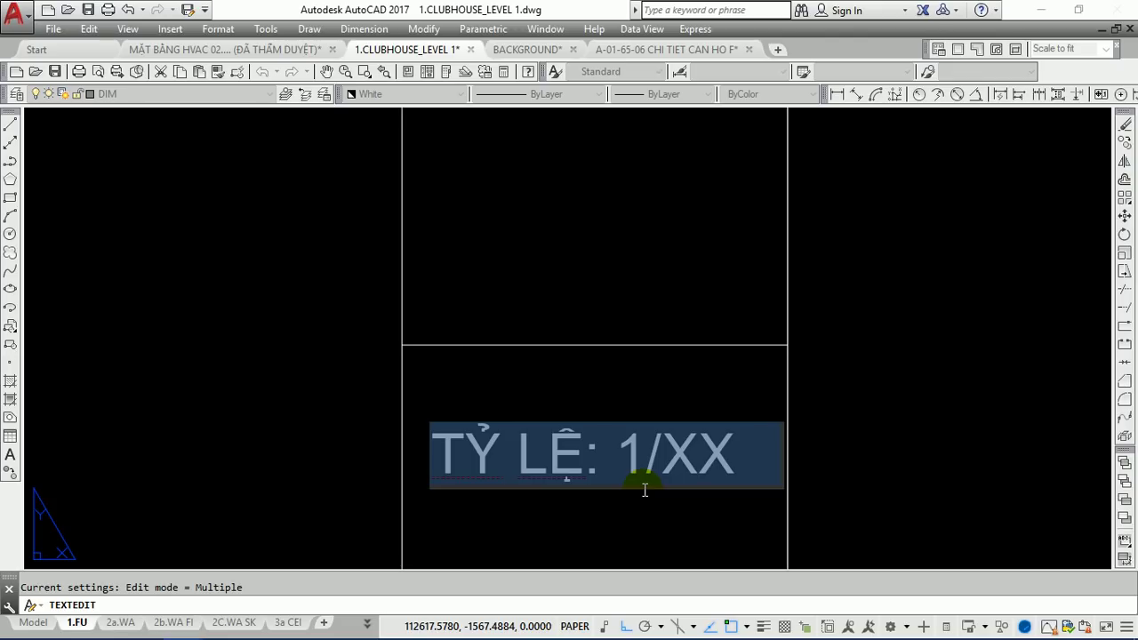
text(L)
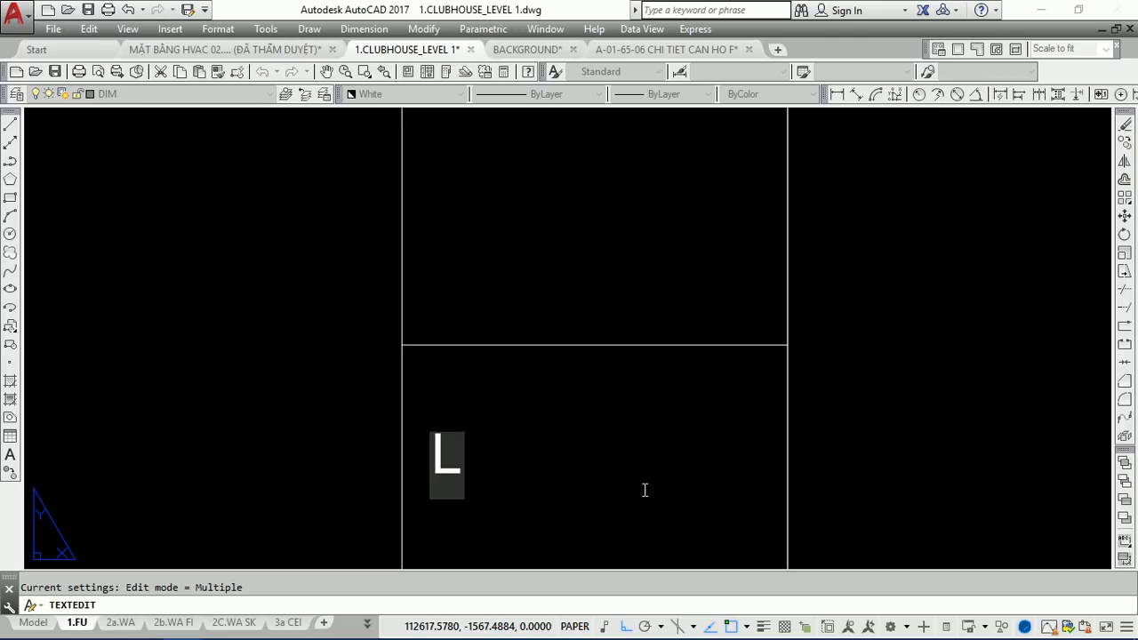
text(AY)
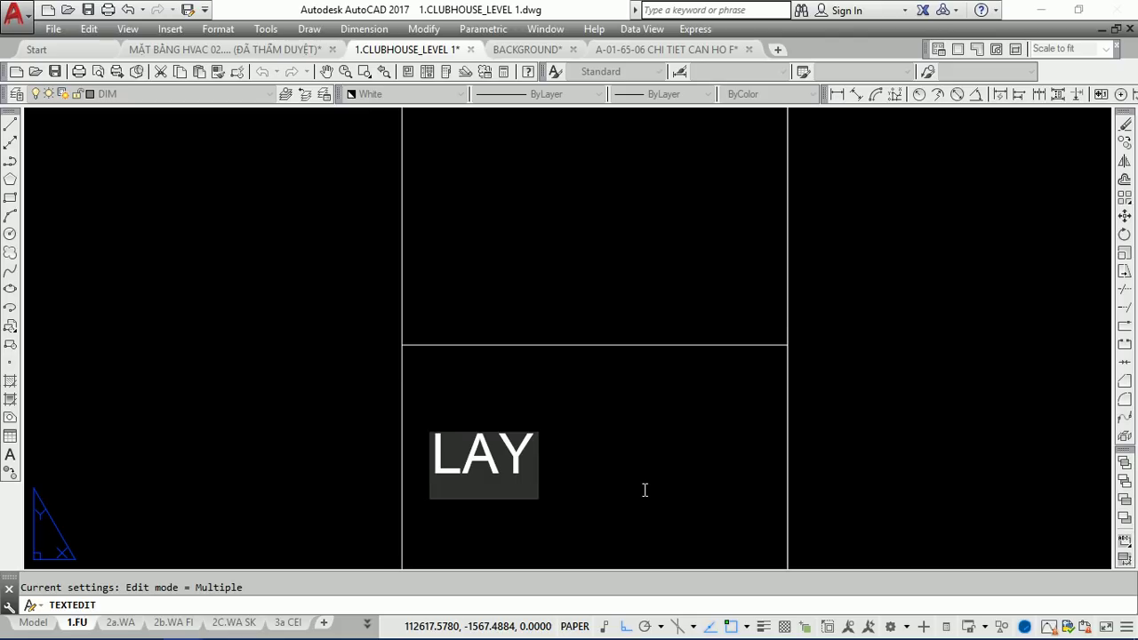
text(OUT)
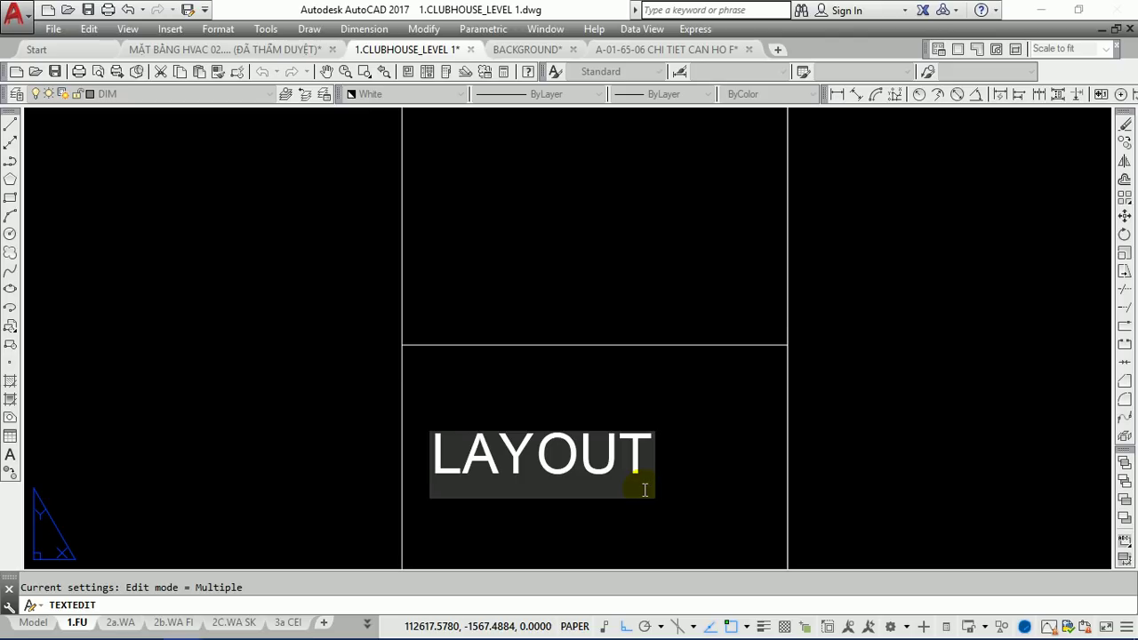
key(Escape)
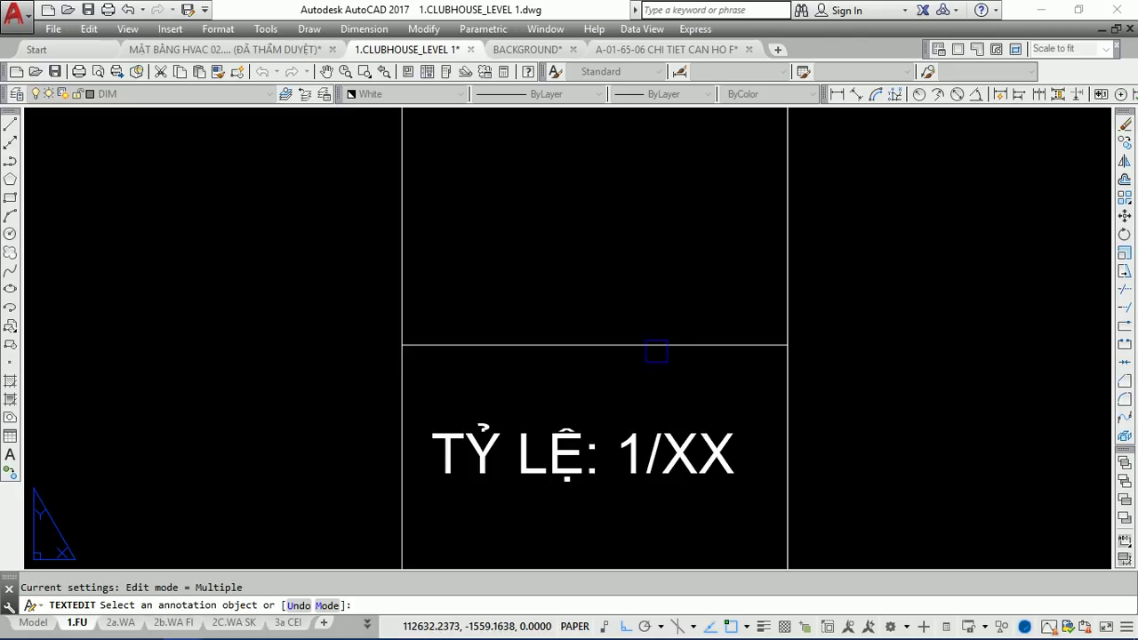
scroll(595, 453, down, 3)
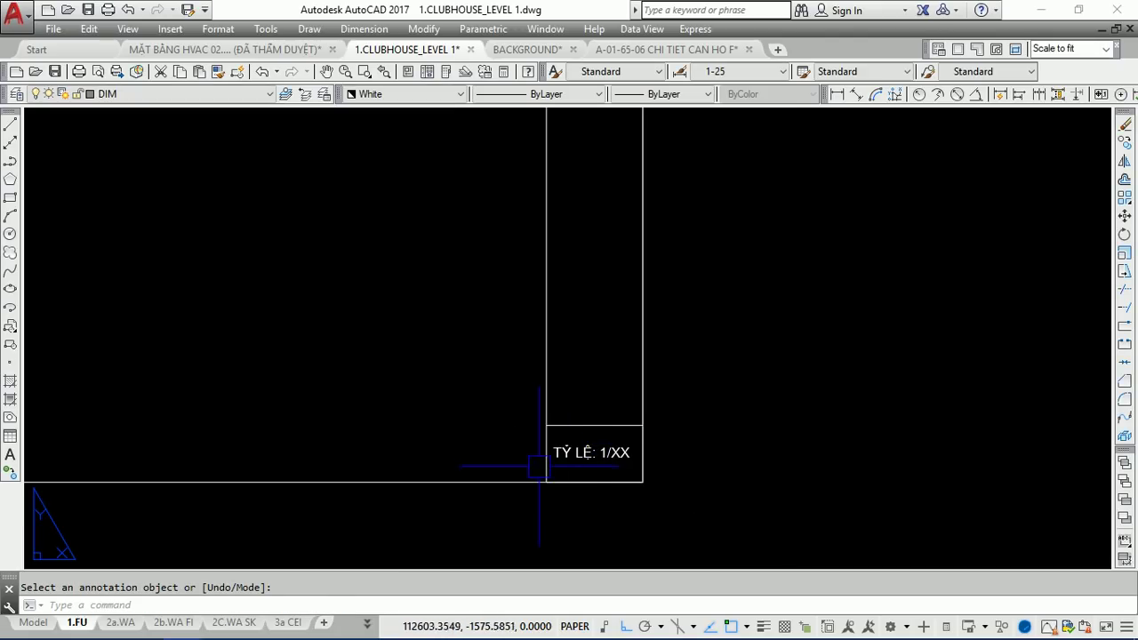
scroll(623, 439, down, 2)
scroll(622, 439, down, 2)
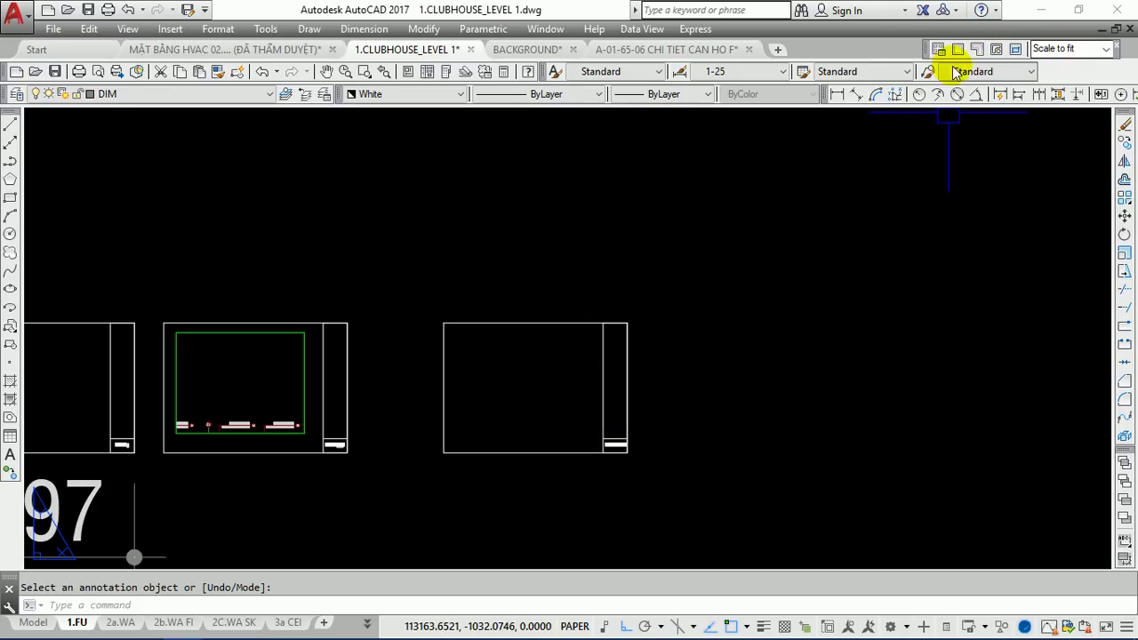
click(258, 32)
mouse_move(292, 55)
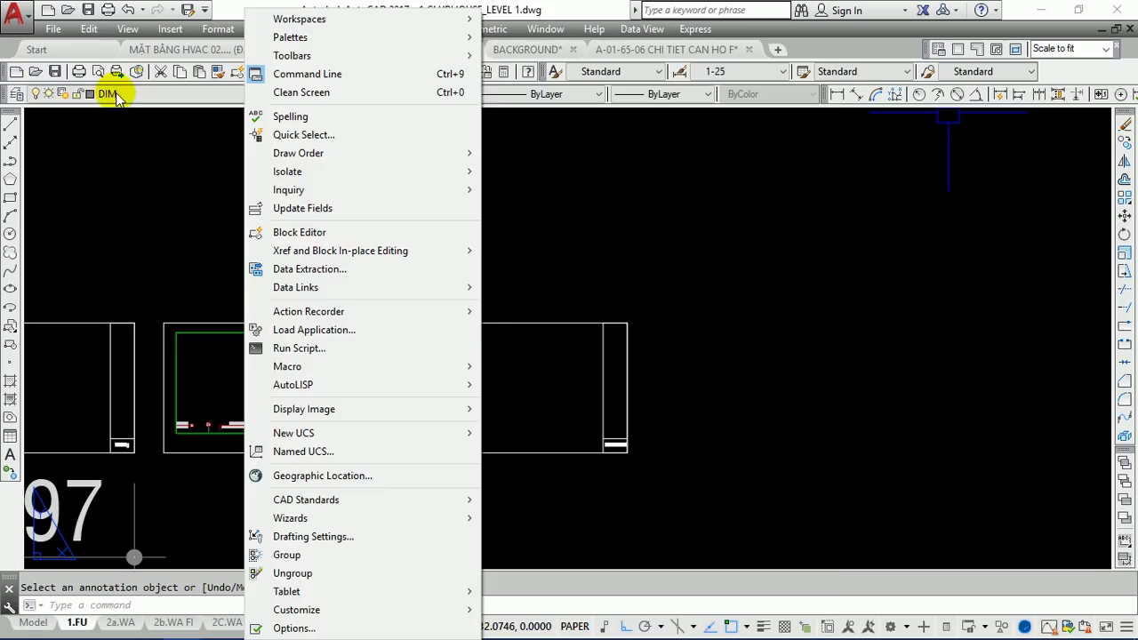
click(191, 160)
click(168, 199)
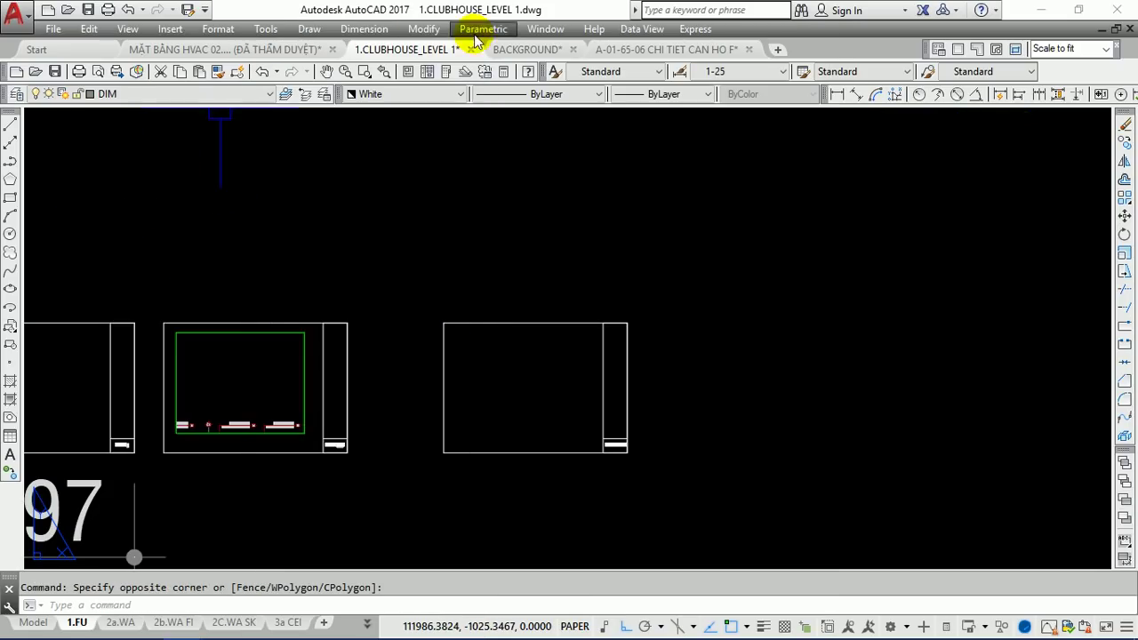
click(205, 11)
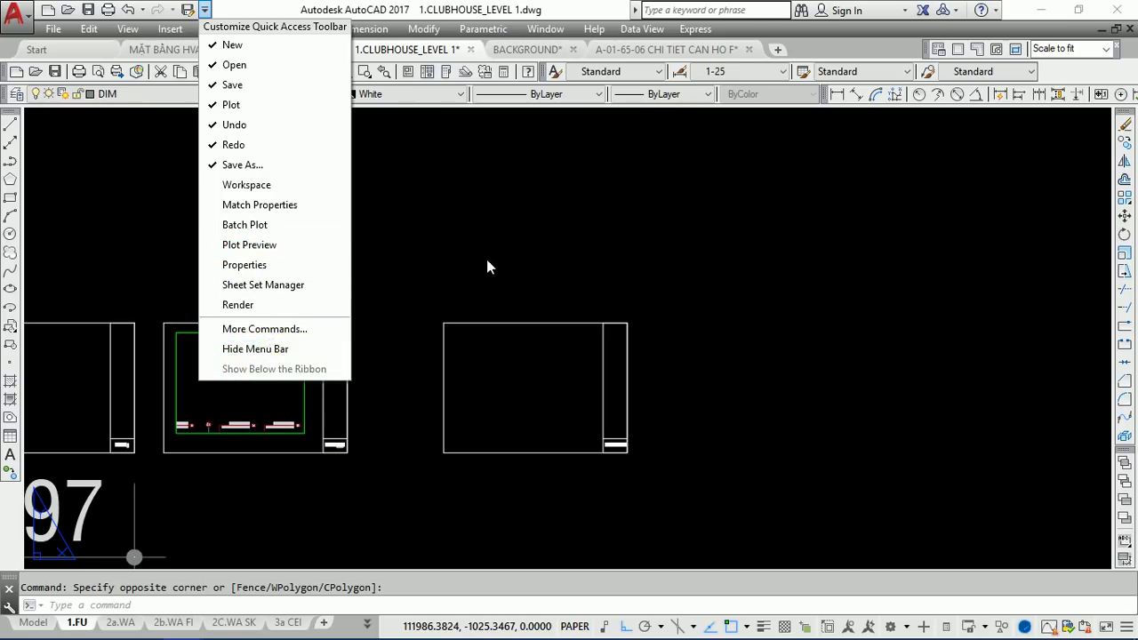
key(Escape)
Draw a single viewport inside the empty frame and give its border the colour Cyan.
scroll(522, 386, up, 2)
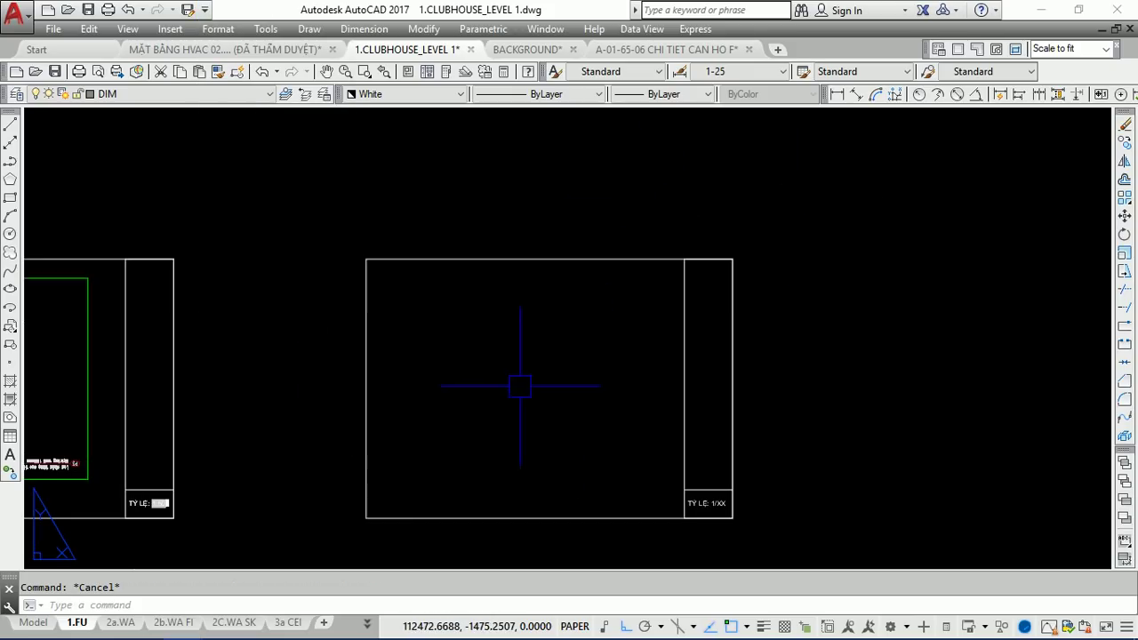
click(959, 52)
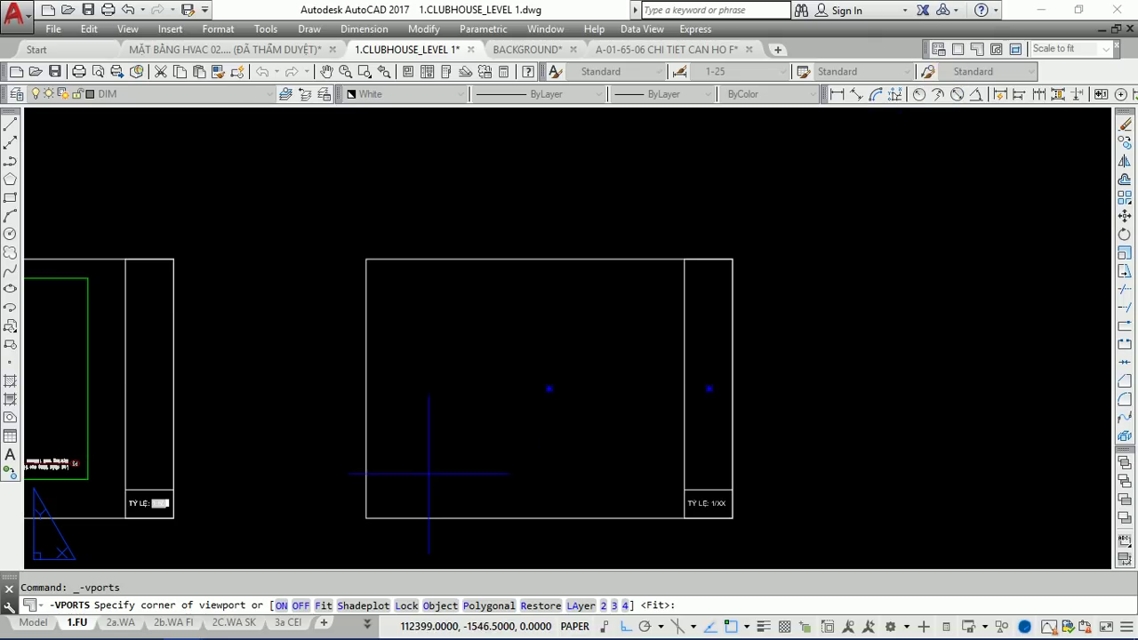
click(394, 487)
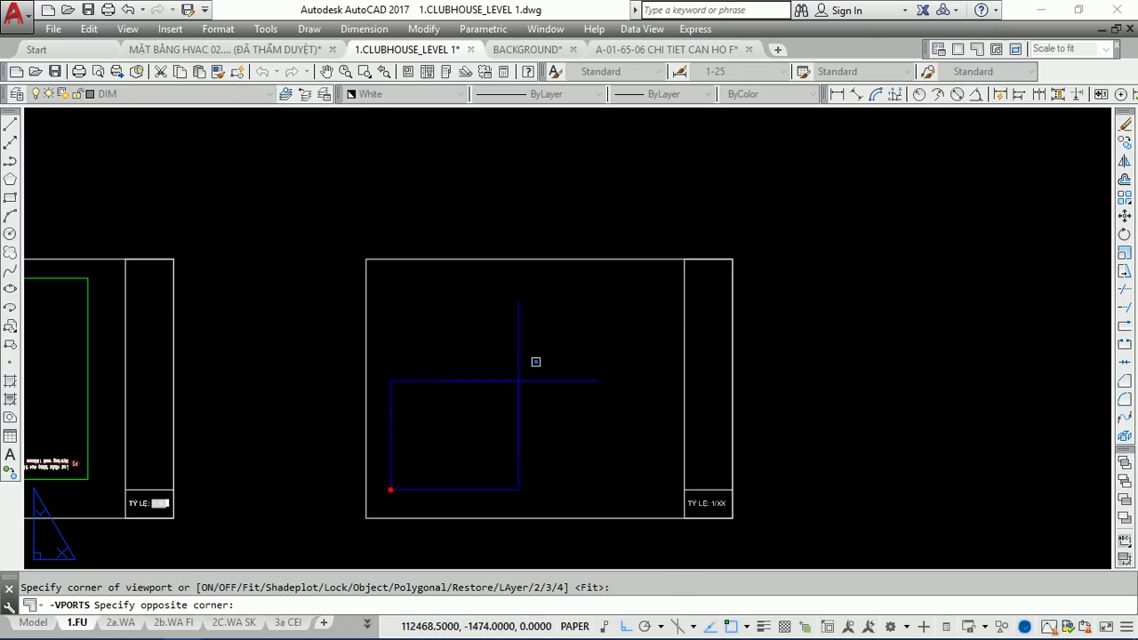
click(655, 280)
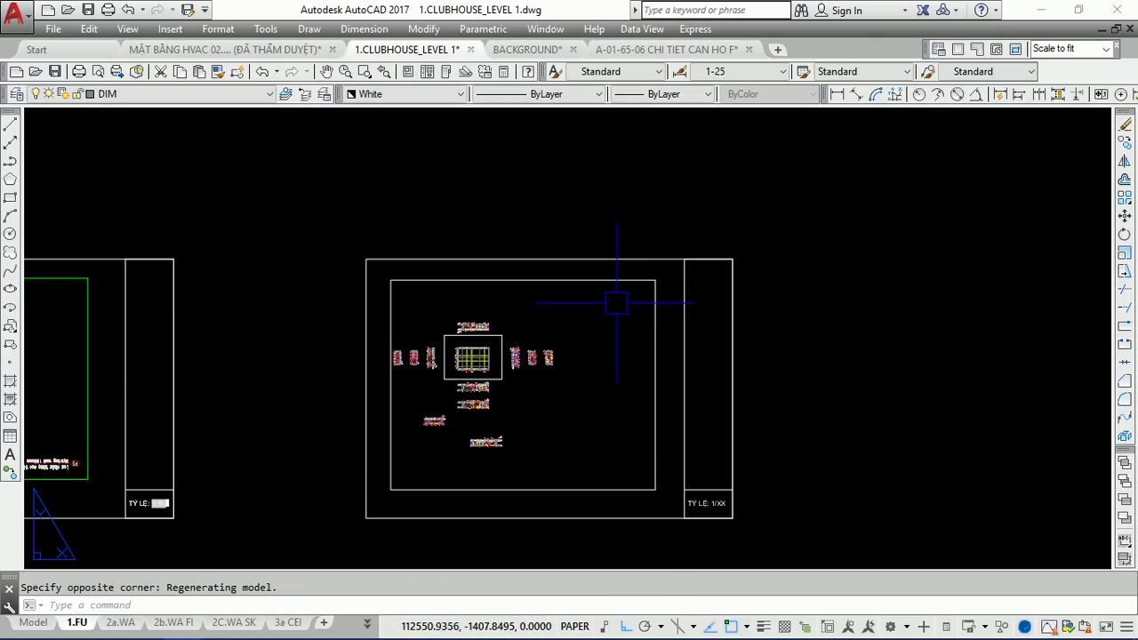
click(575, 290)
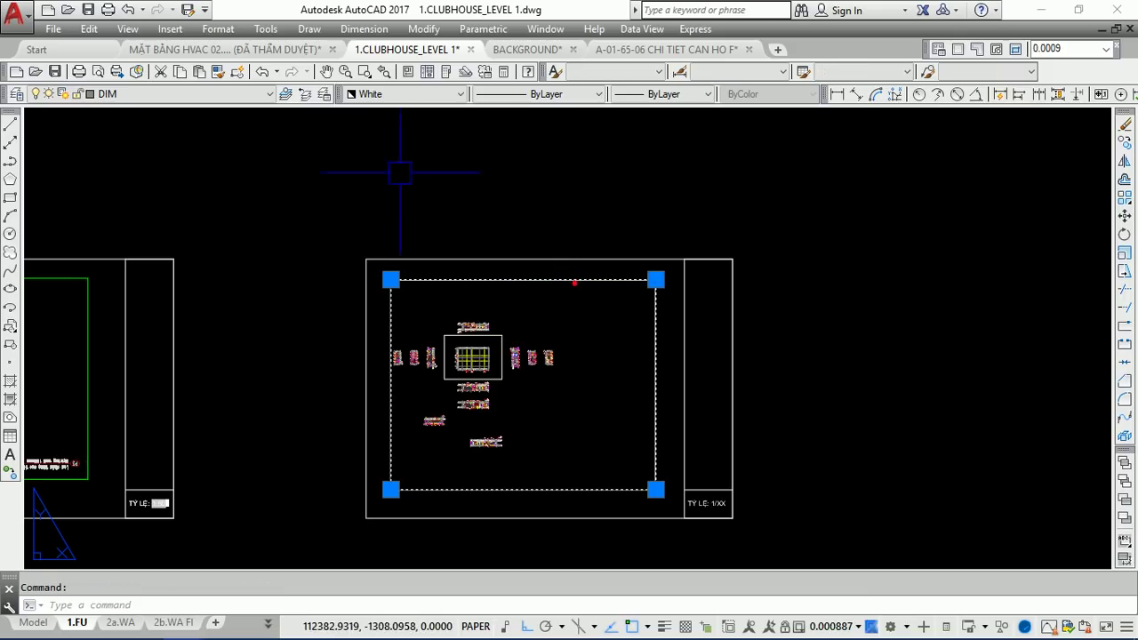
click(357, 94)
click(370, 124)
Deselect everything and zoom window onto the frame.
key(Escape)
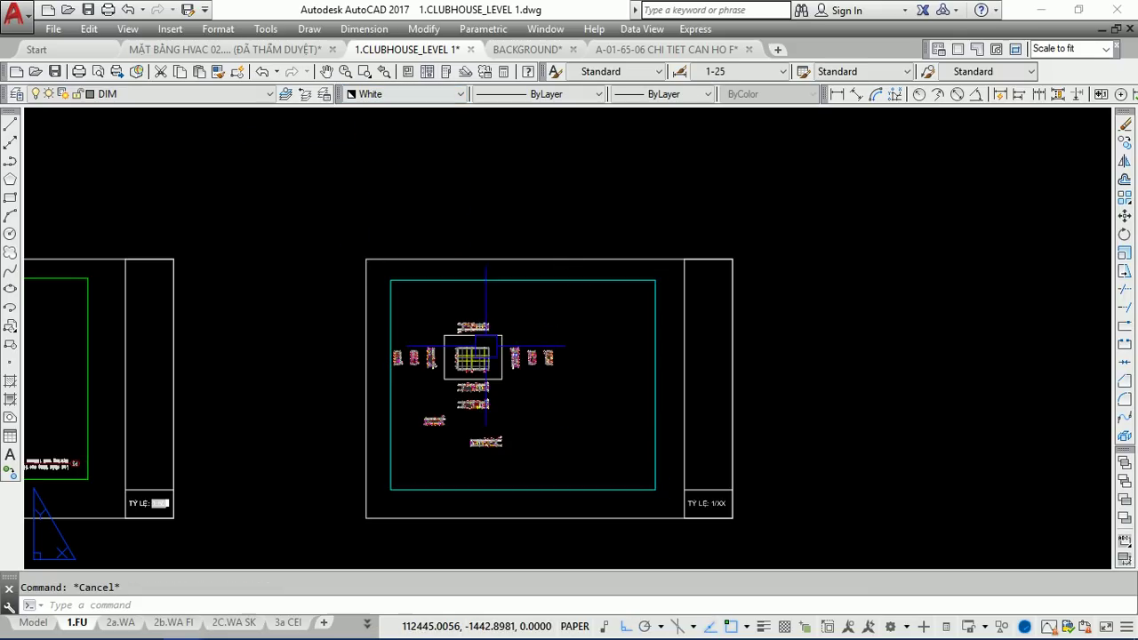
key(z)
key(Return)
click(317, 220)
click(778, 541)
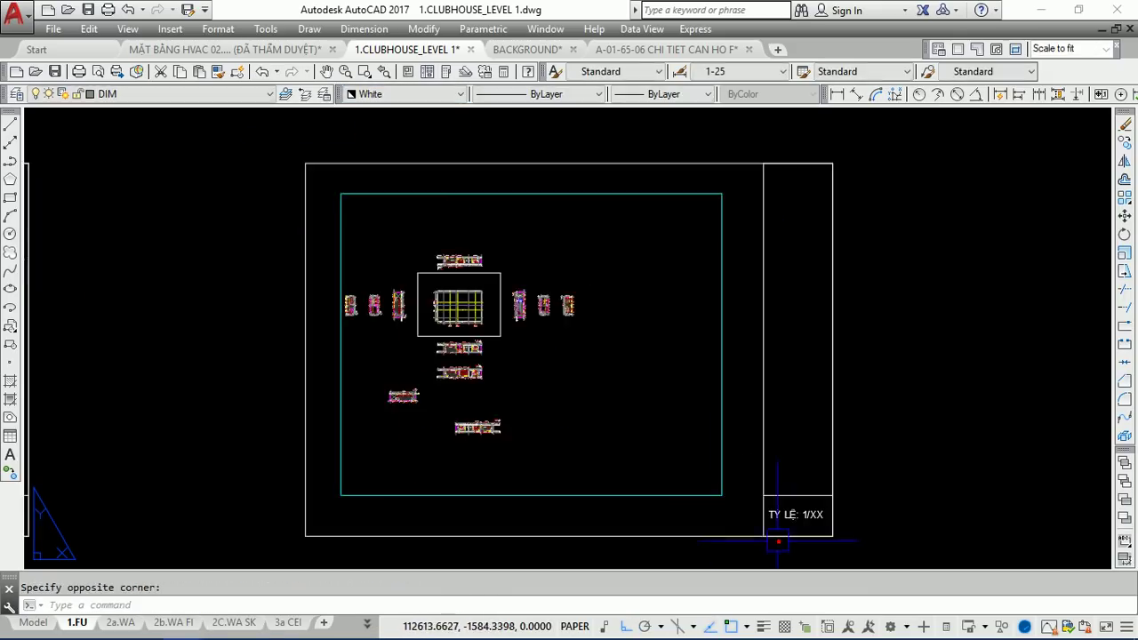
Select the cyan viewport, abandon a scale entry of 2, then double-click to activate the viewport.
click(688, 494)
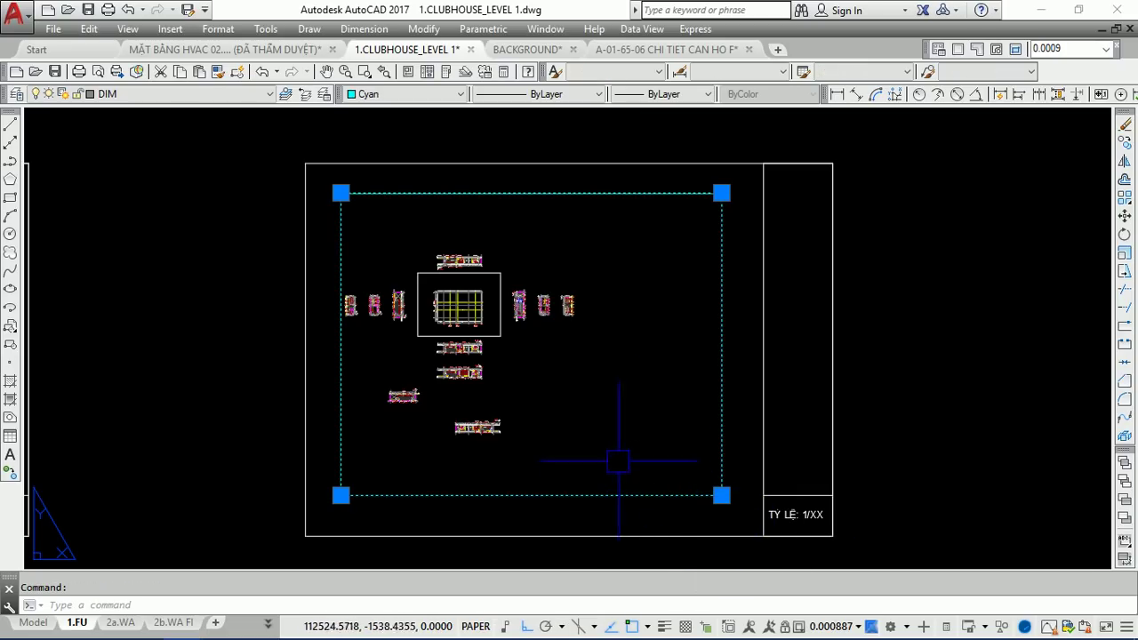
scroll(827, 520, up, 3)
scroll(826, 520, up, 1)
scroll(827, 525, down, 1)
scroll(827, 522, down, 3)
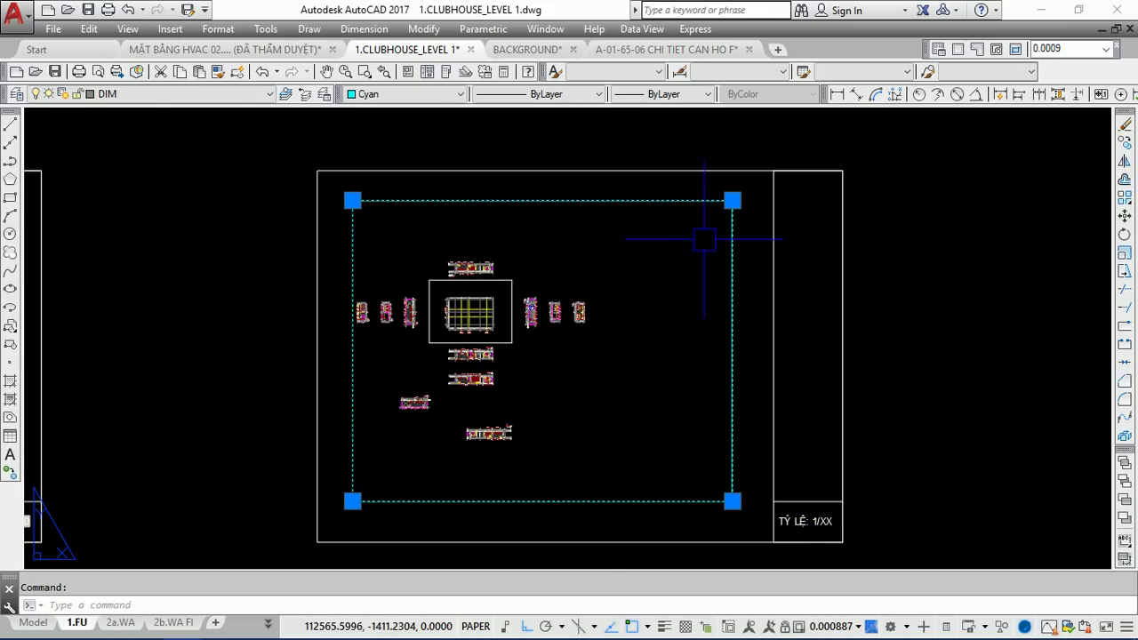
click(1068, 47)
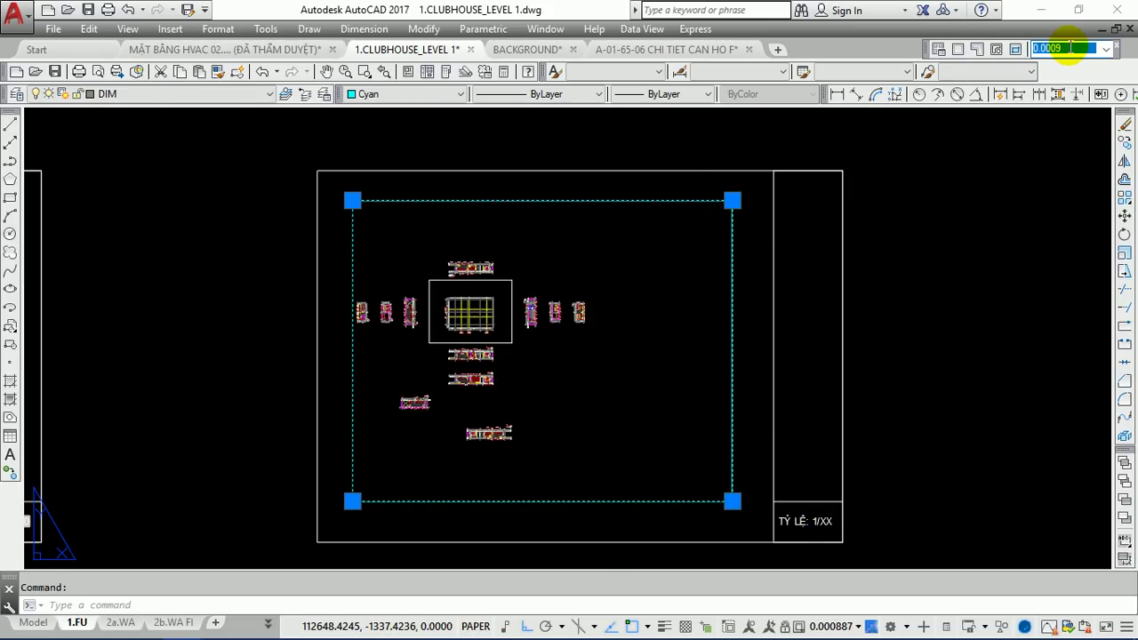
text(12)
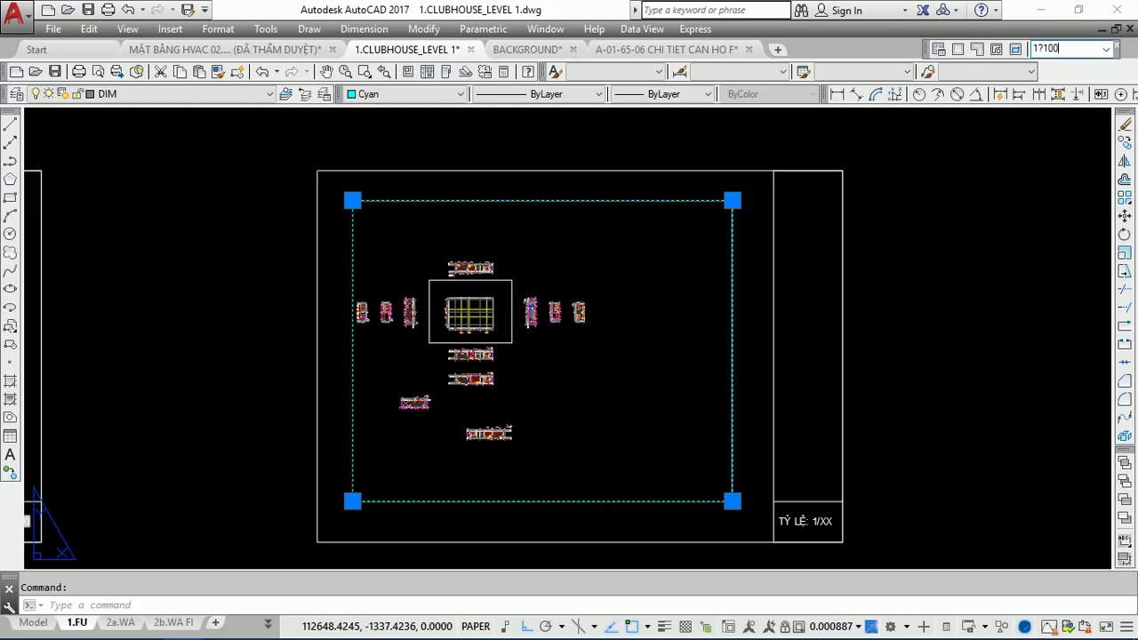
key(Escape)
double_click(622, 264)
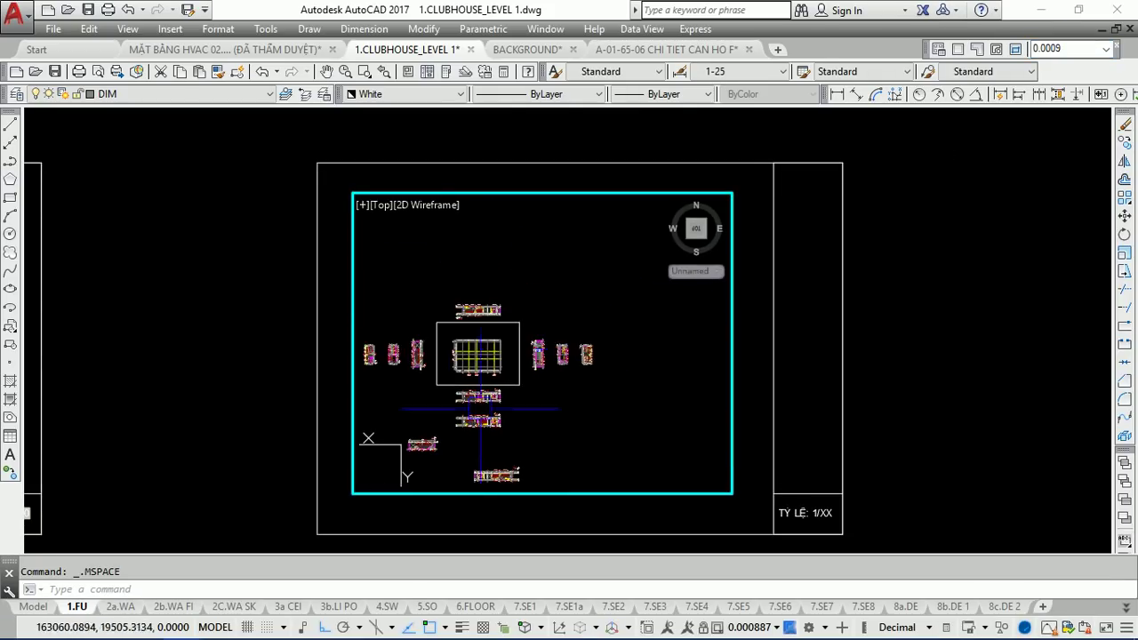
Pan and zoom window onto the two long elevations inside the viewport, then return with PS.
scroll(462, 395, up, 3)
middle_drag(462, 393, 486, 376)
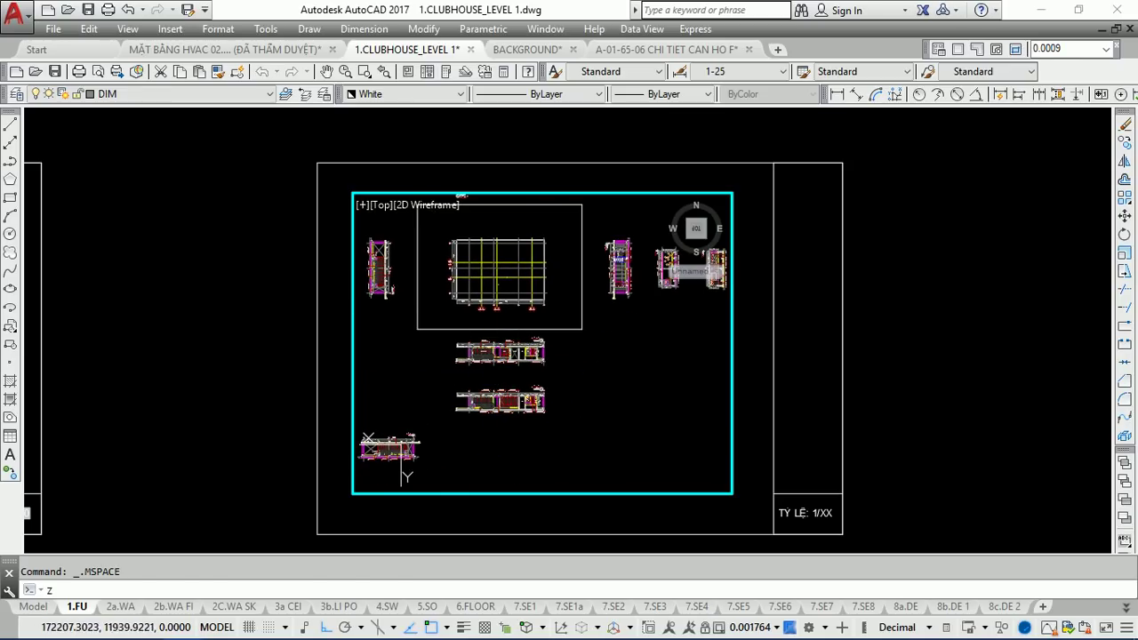
text(z)
key(Return)
click(446, 334)
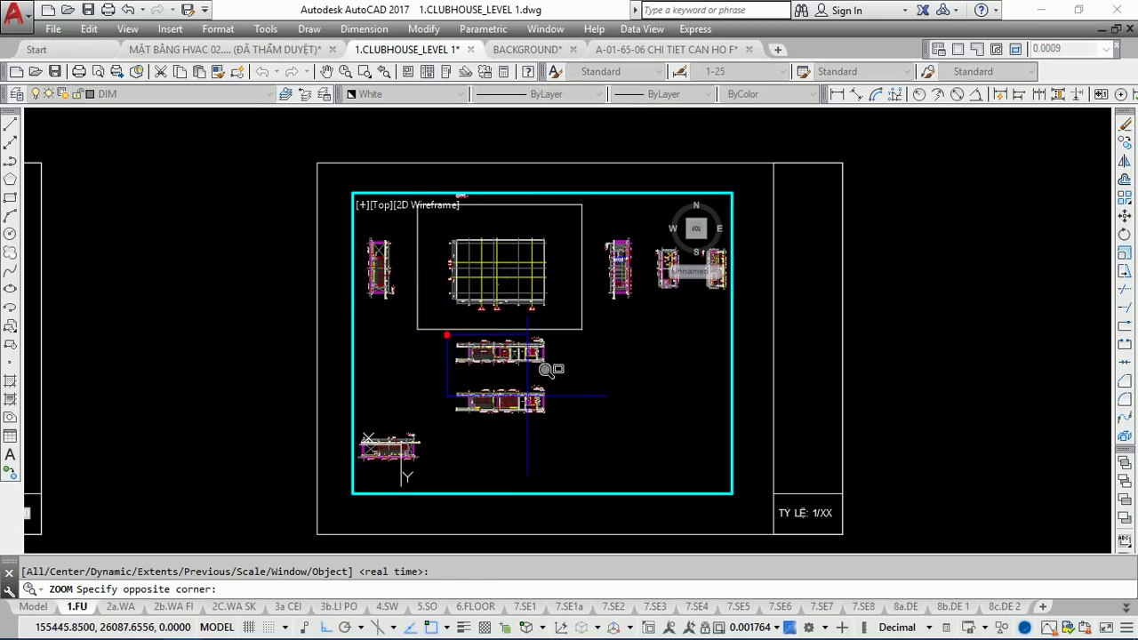
click(583, 397)
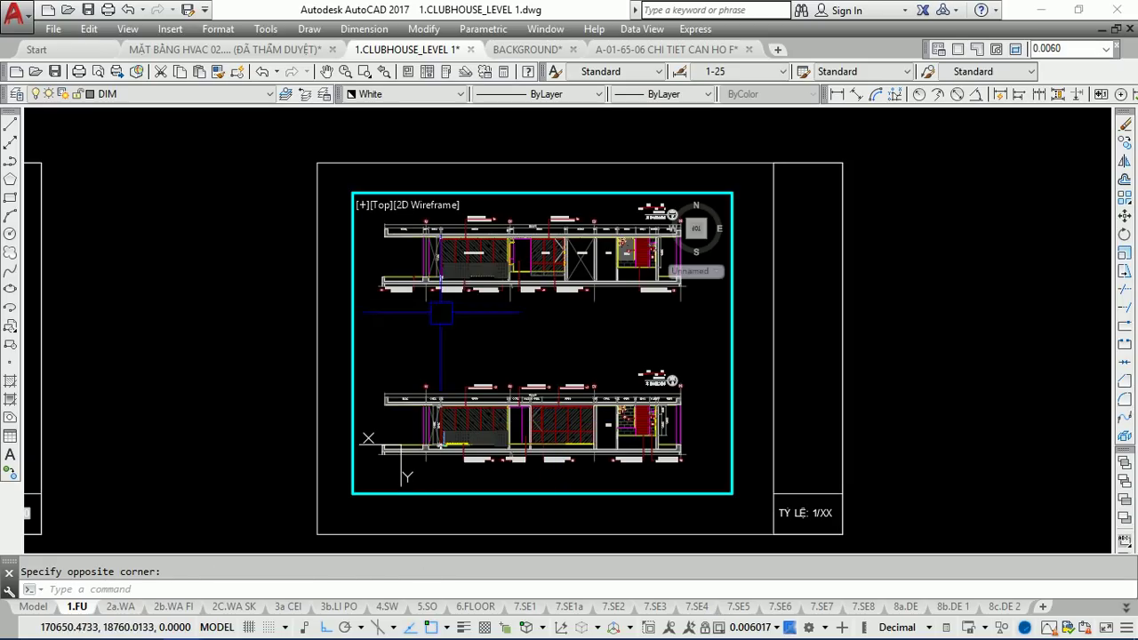
text(Pps)
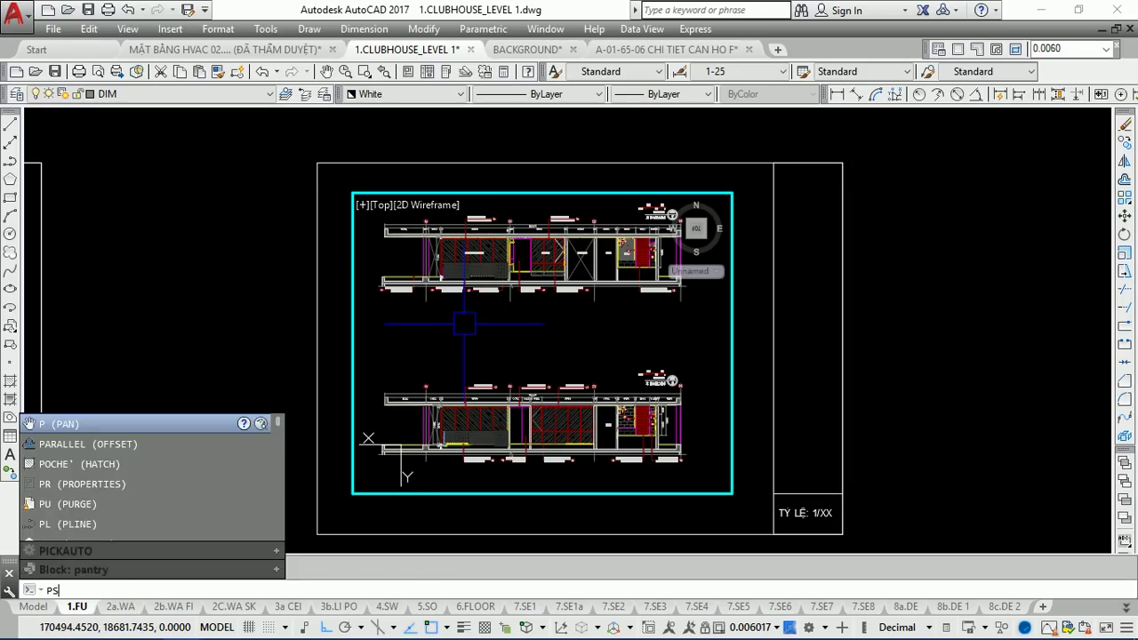
key(Return)
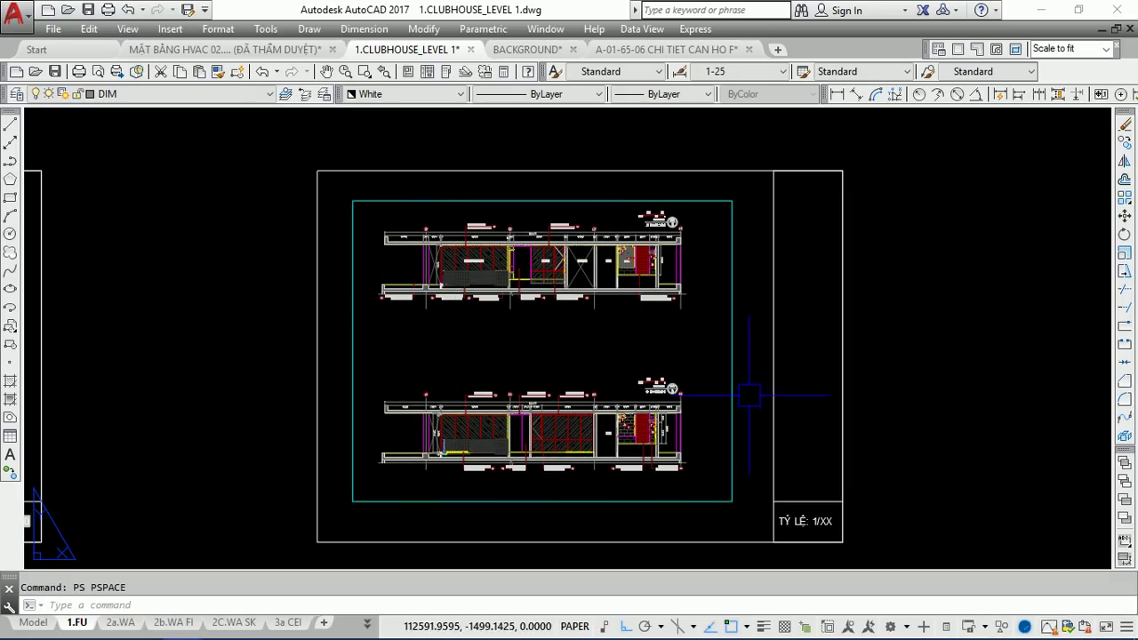
Reselect the viewport frame and try scales 1/100 and 1/150 before settling on 1/200.
click(731, 348)
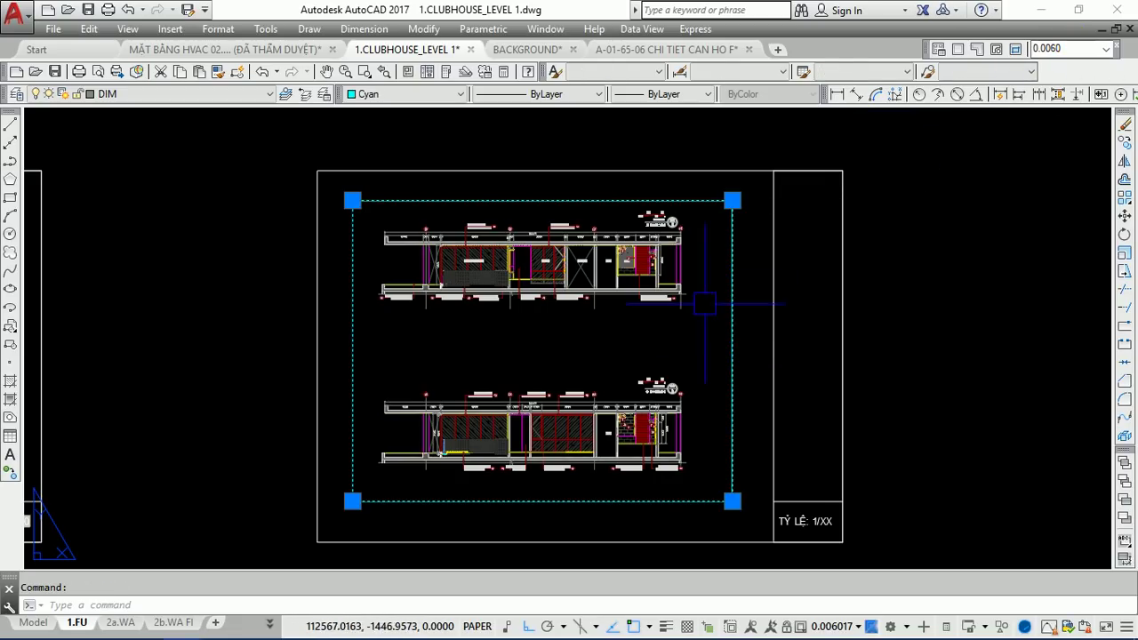
key(Escape)
key(Return)
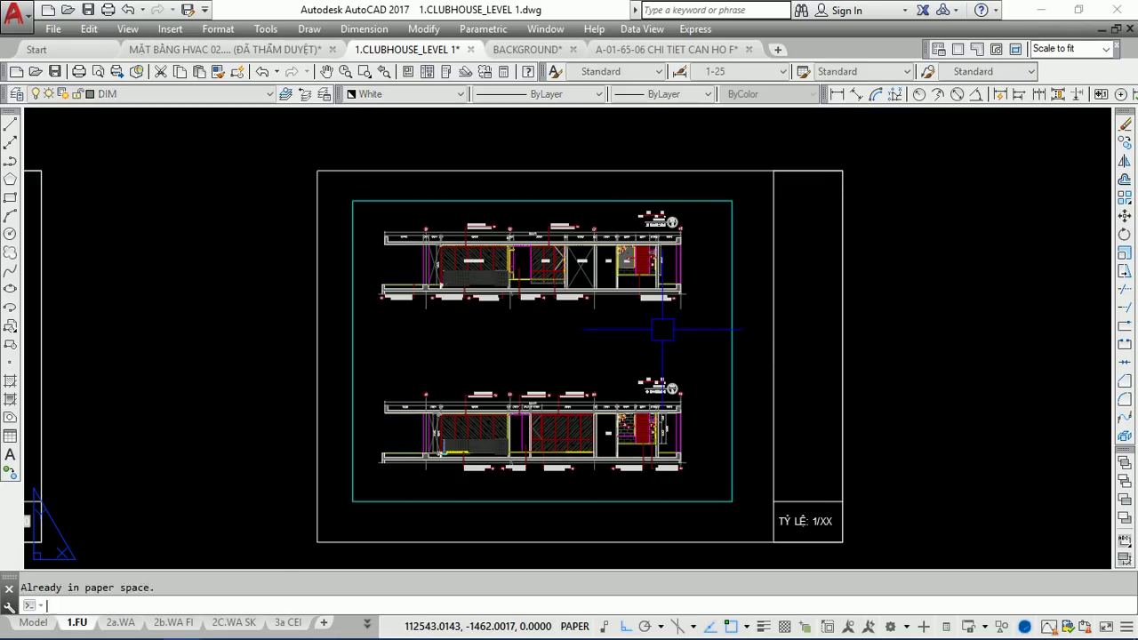
click(733, 278)
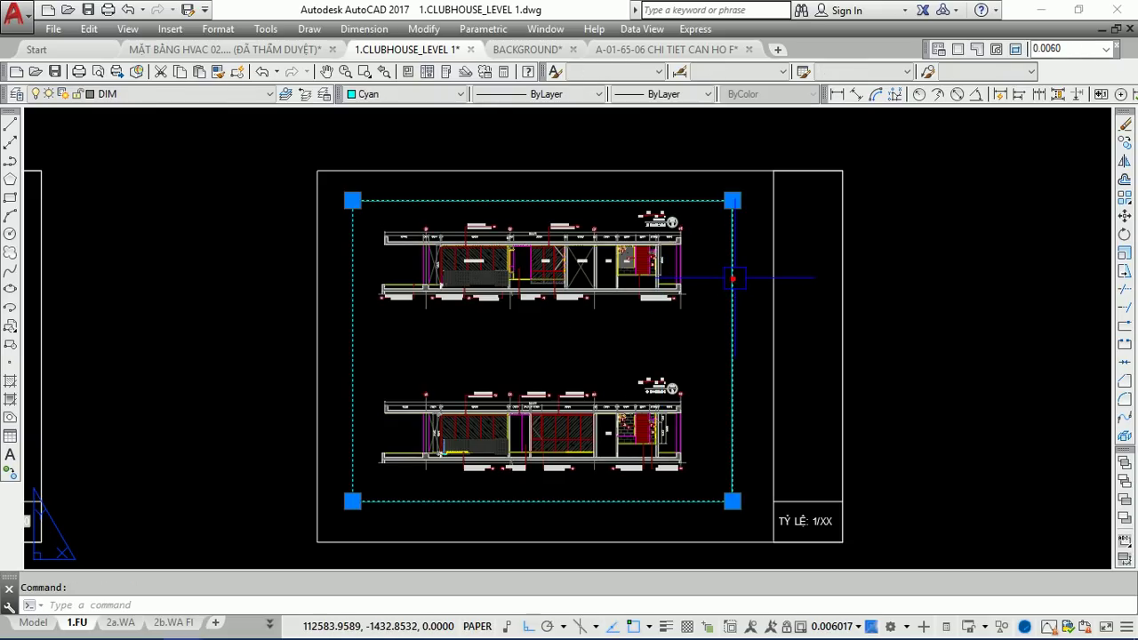
click(1086, 48)
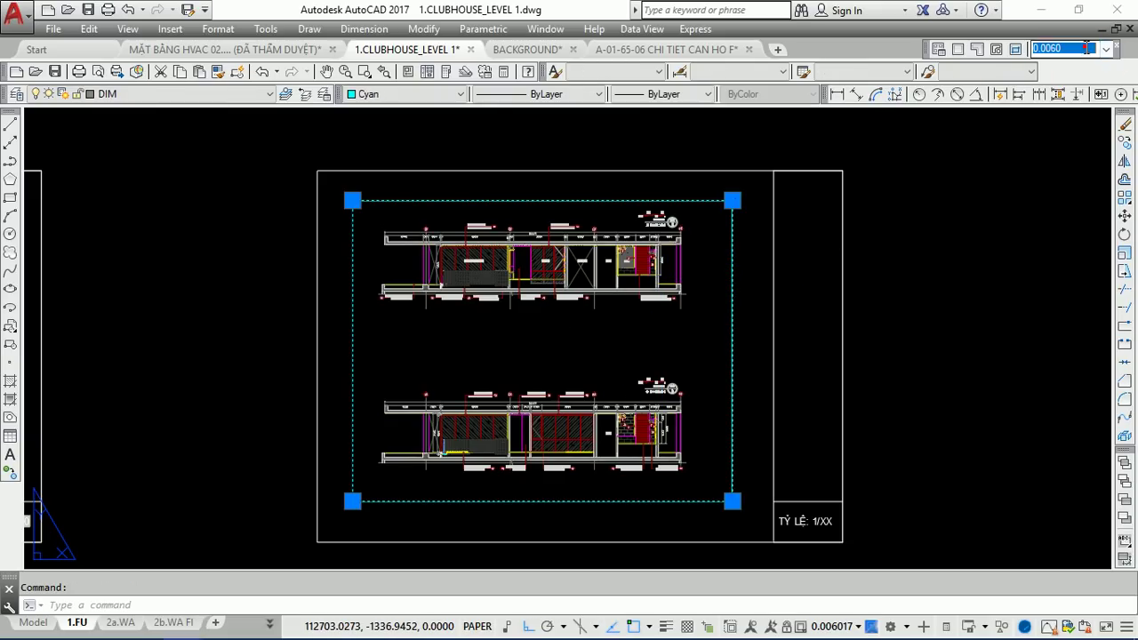
text(1/100)
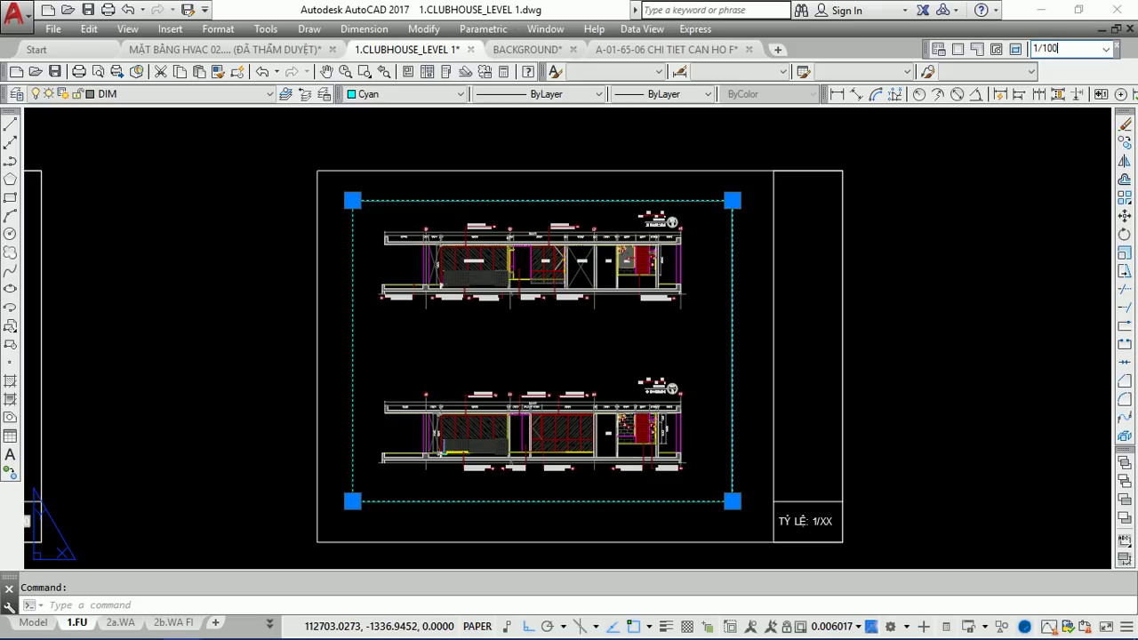
key(Return)
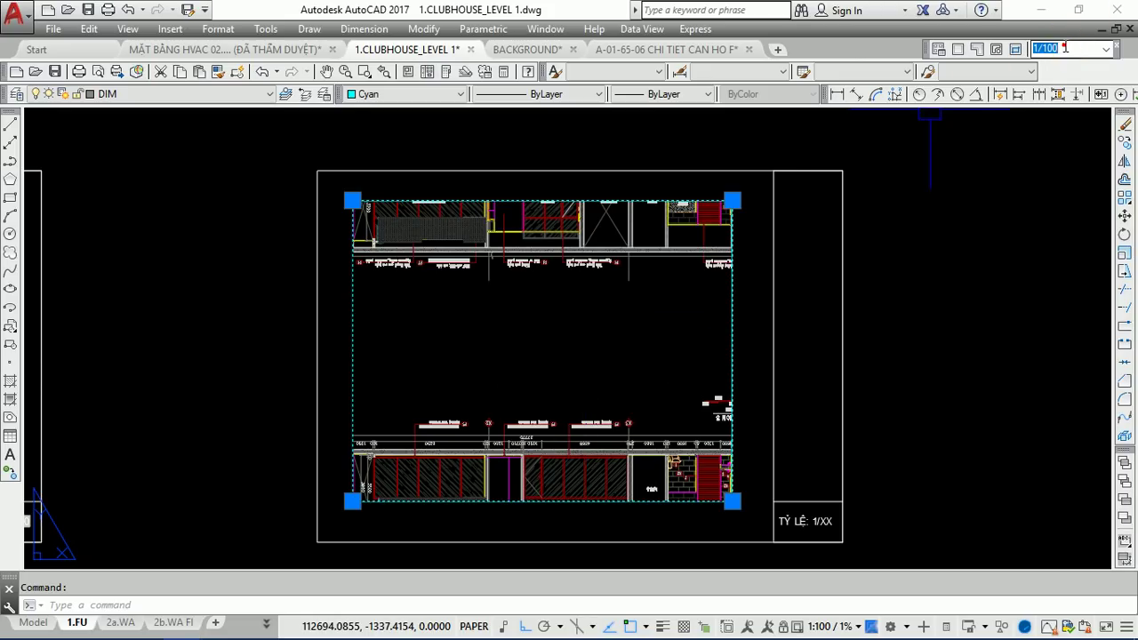
text(1/)
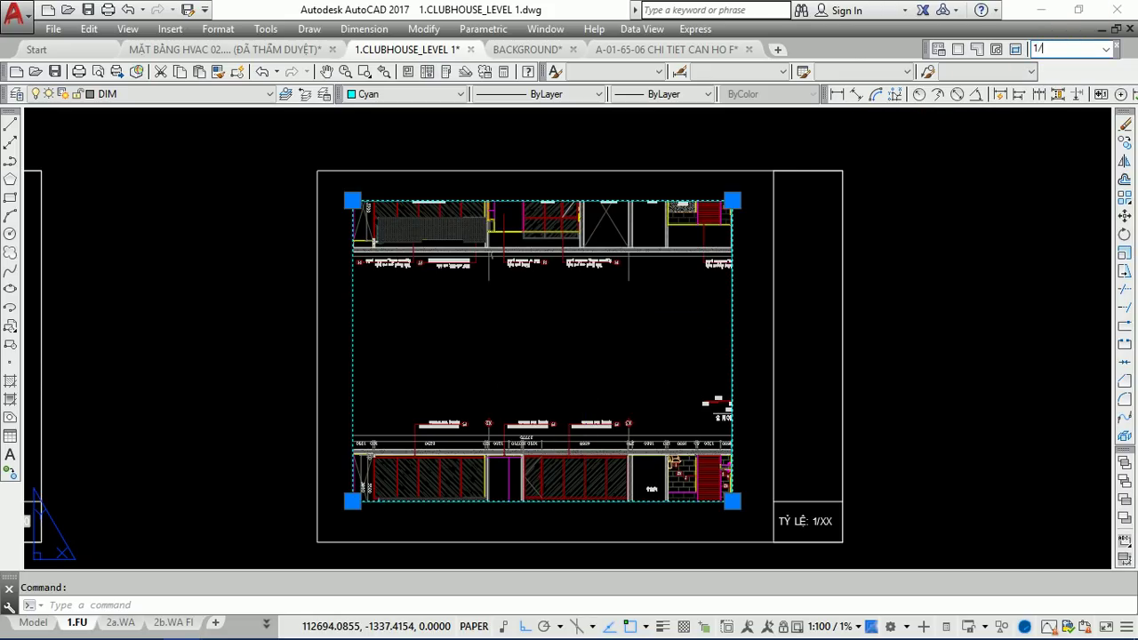
key(Return)
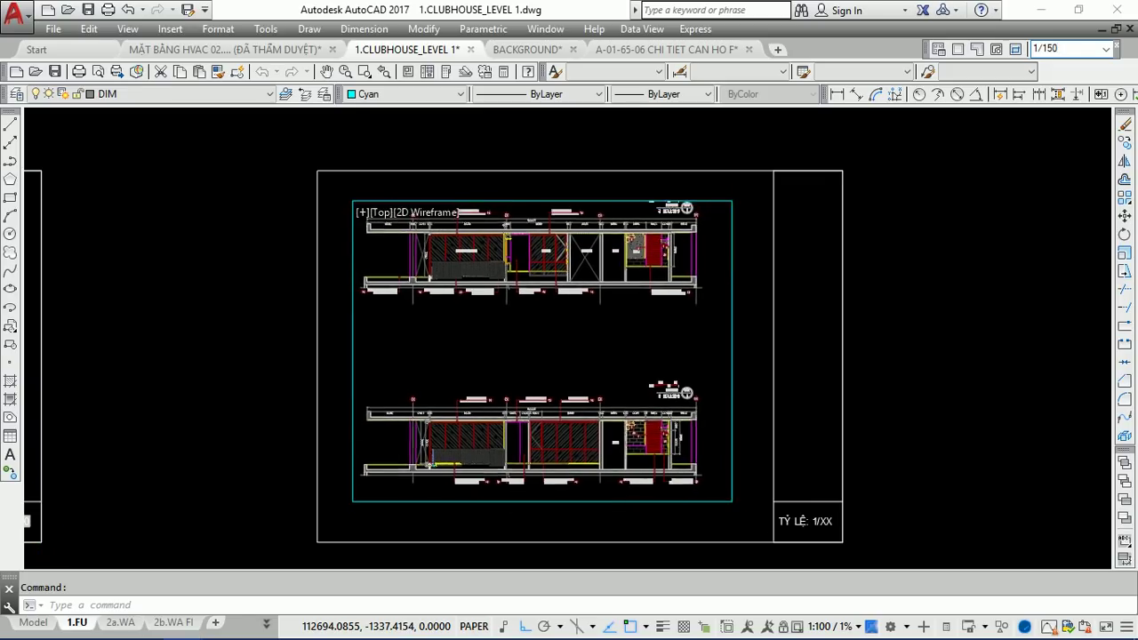
click(1060, 48)
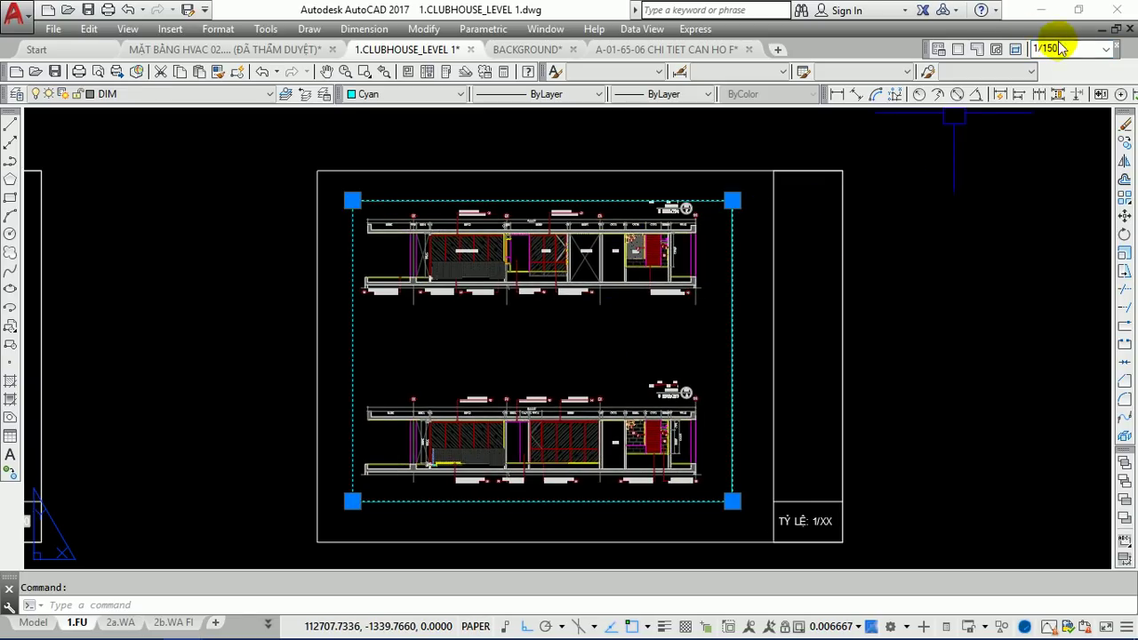
double_click(1066, 48)
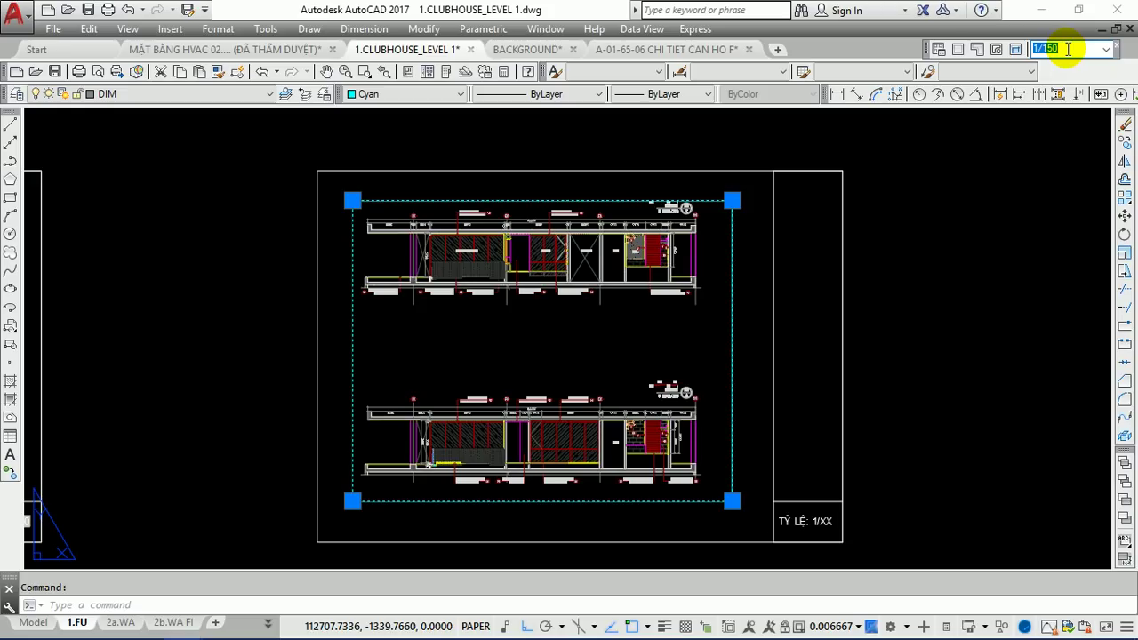
key(Return)
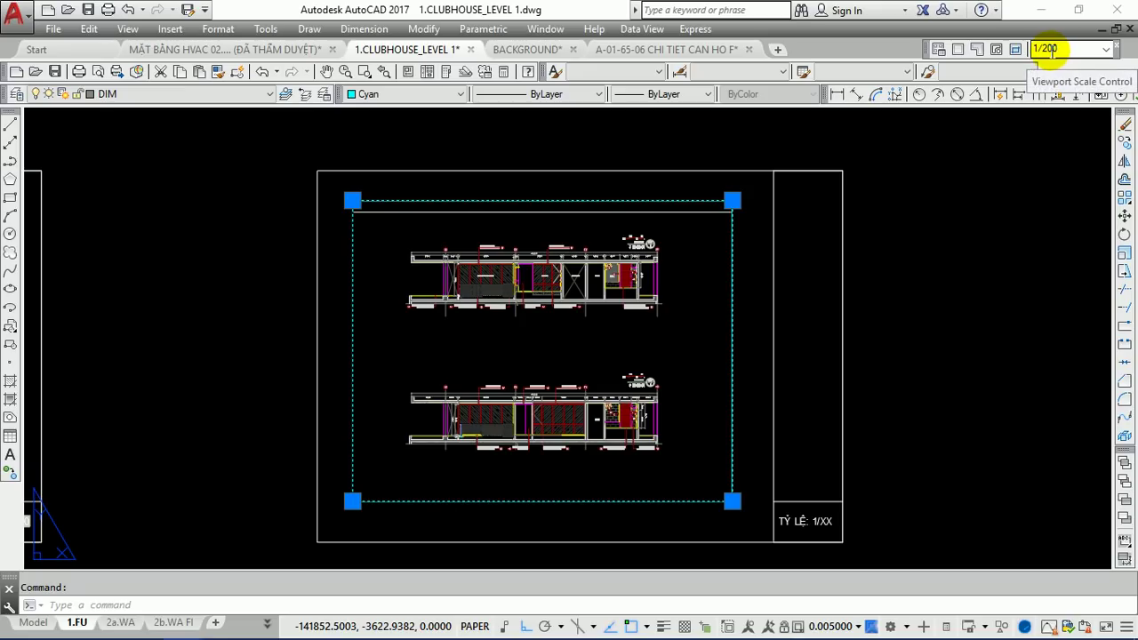
Open the 'TỶ LỆ: 1/XX' label for in-place editing with the cursor just before XX.
key(Escape)
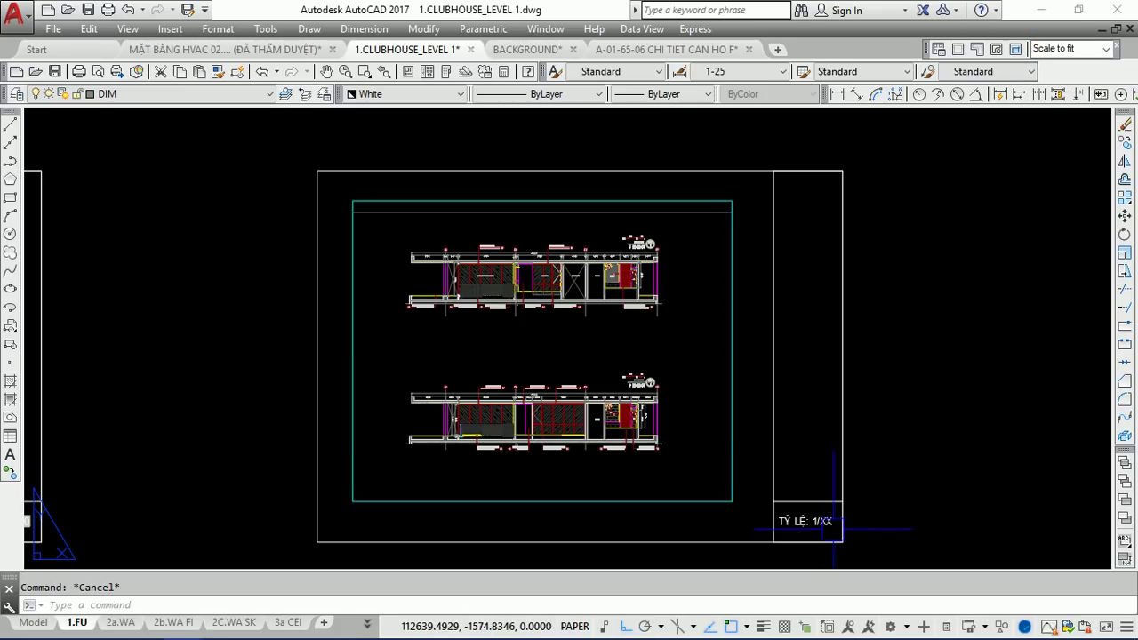
scroll(833, 530, up, 5)
double_click(797, 497)
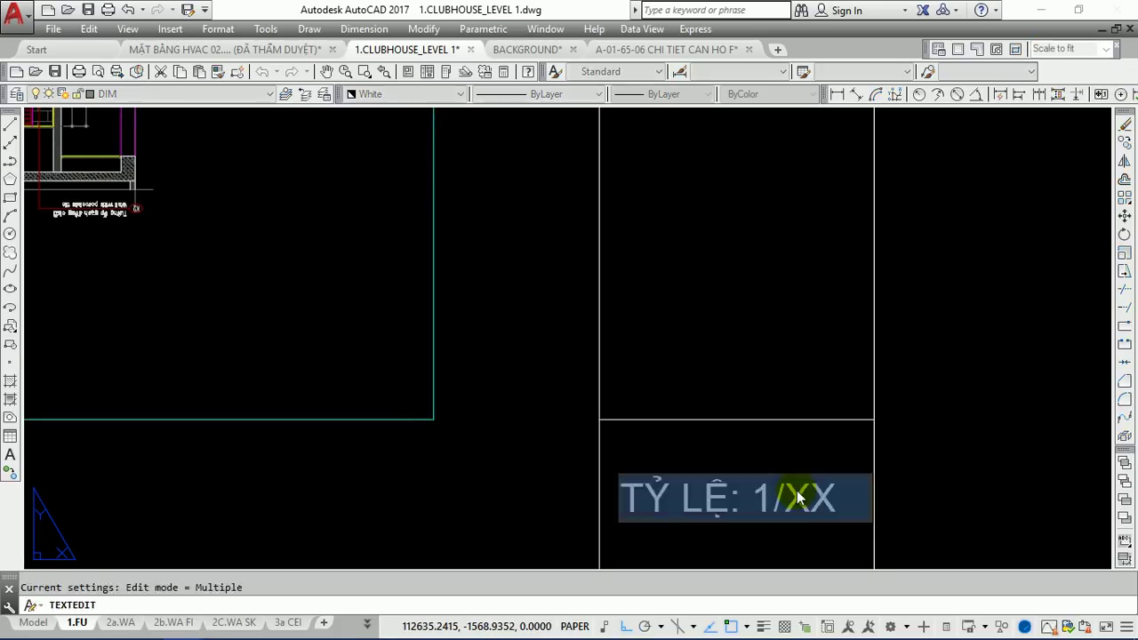
click(786, 497)
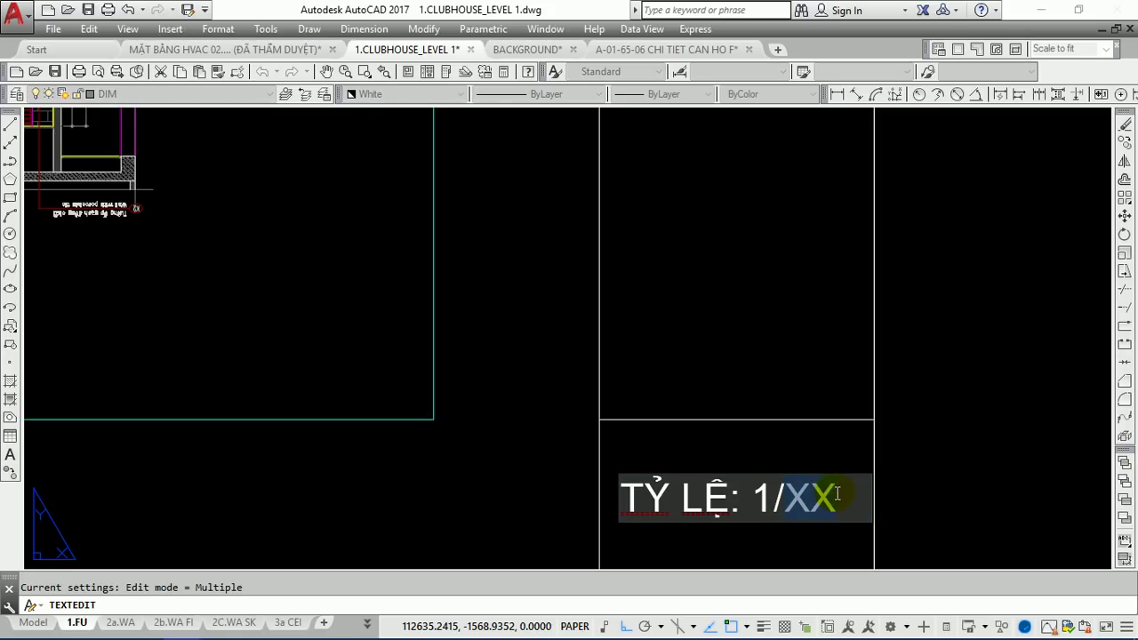
scroll(780, 499, up, 3)
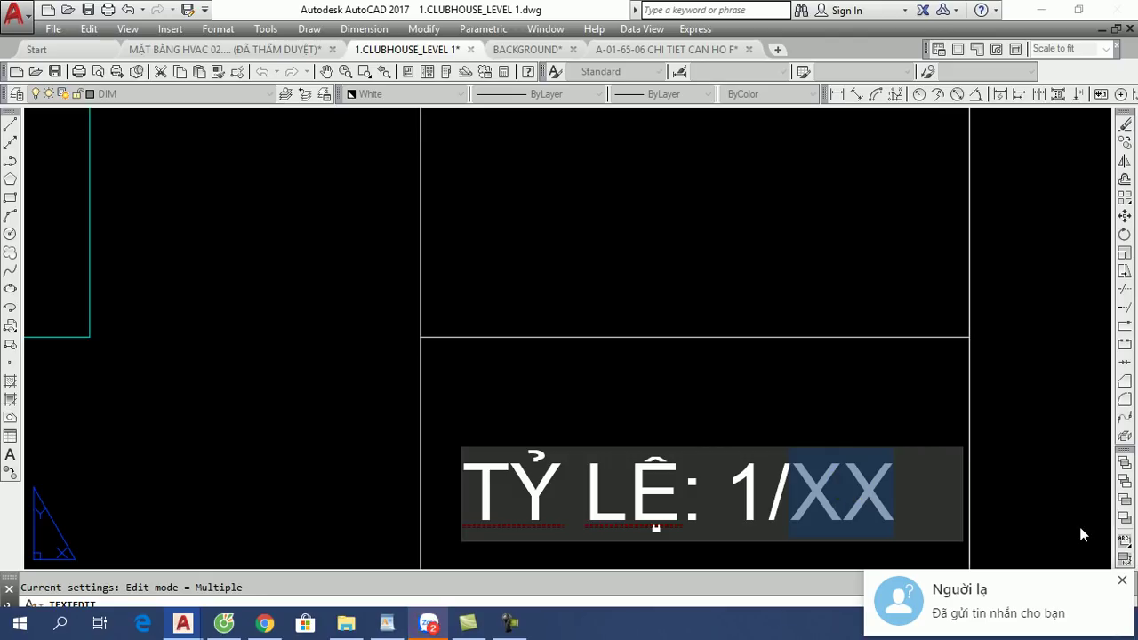
Dismiss the chat notification and turn off Wi-Fi from the network panel.
click(1122, 580)
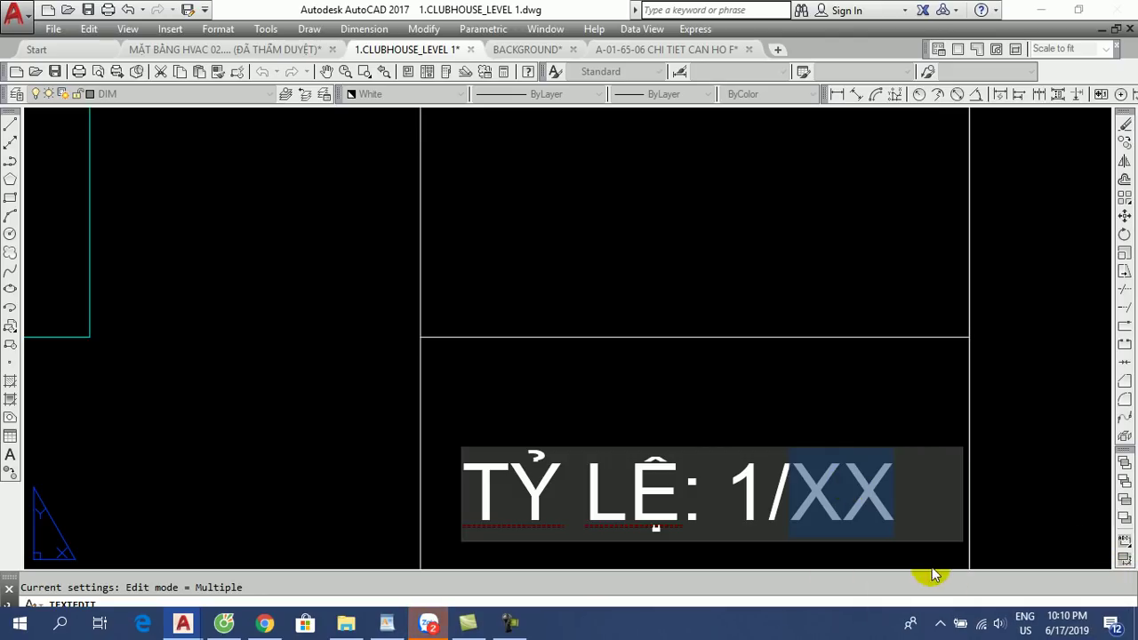
click(983, 625)
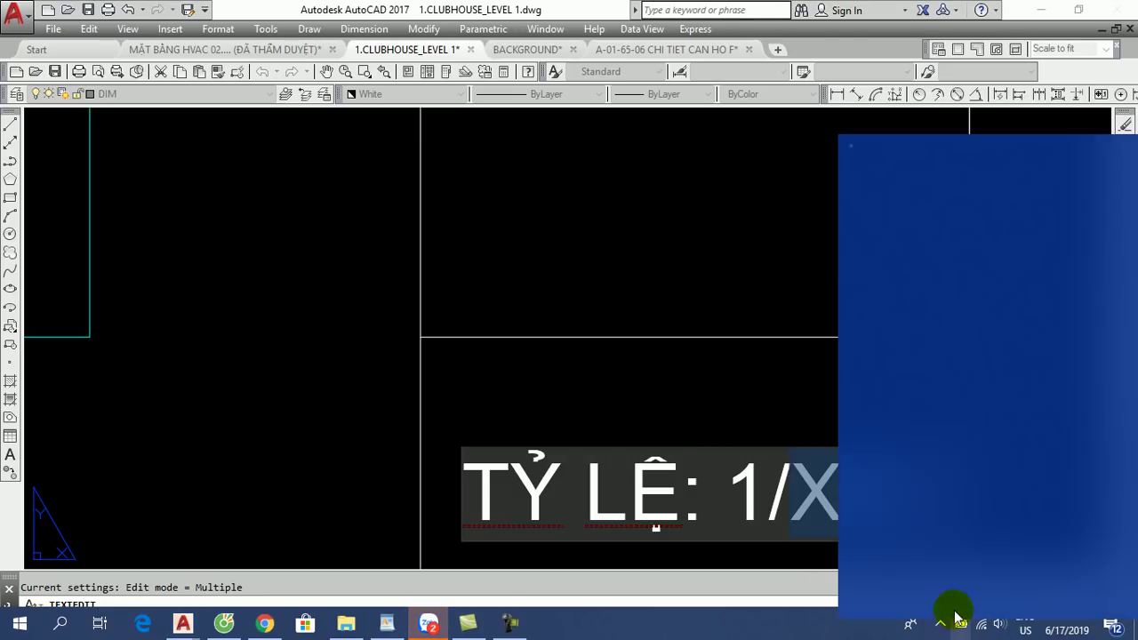
click(866, 576)
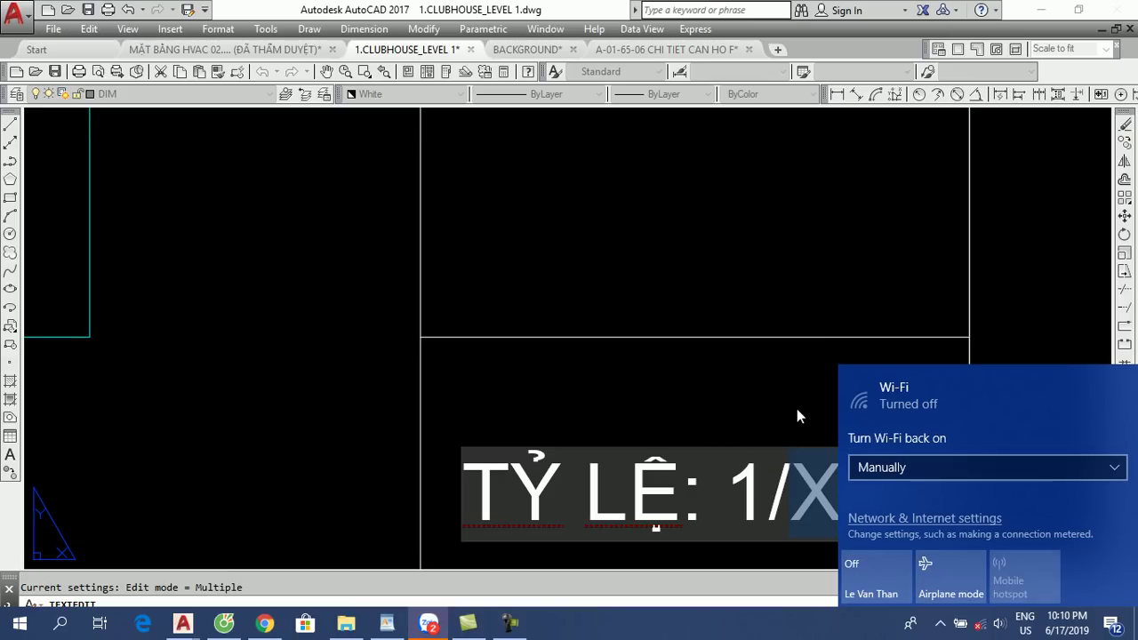
click(796, 406)
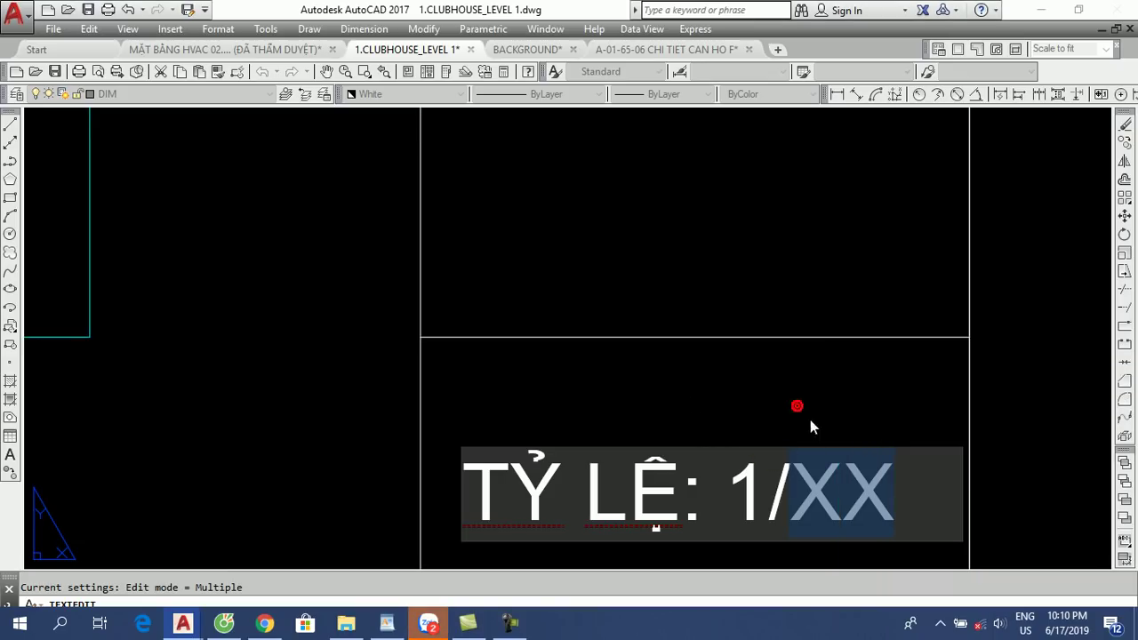
Insert a field in place of XX, using the Object field from the Objects category.
right_click(839, 486)
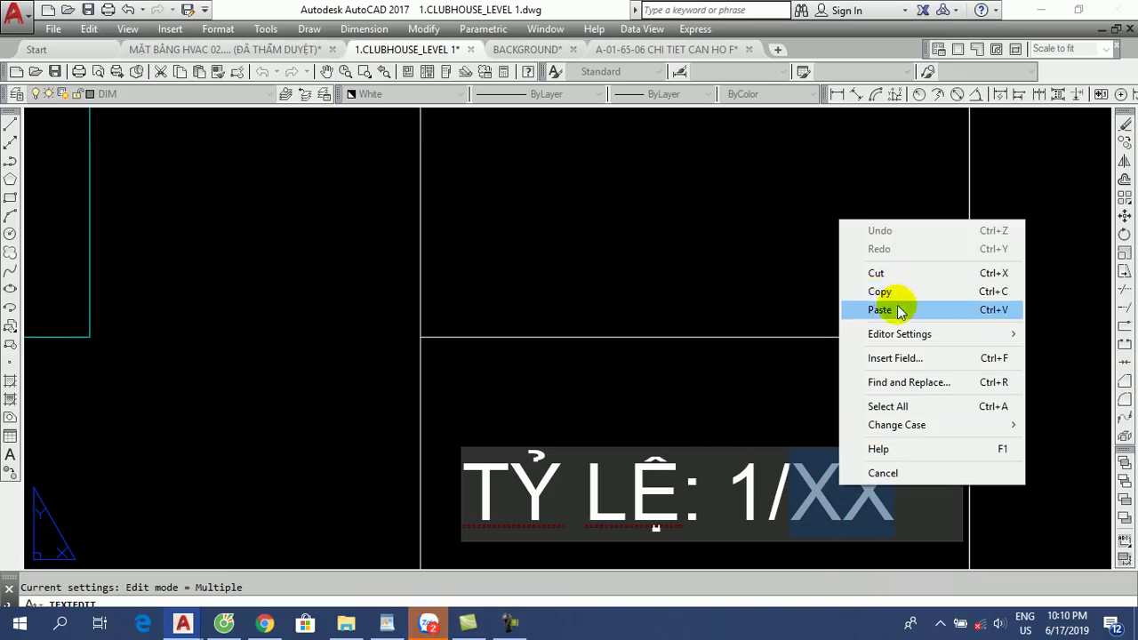
click(893, 360)
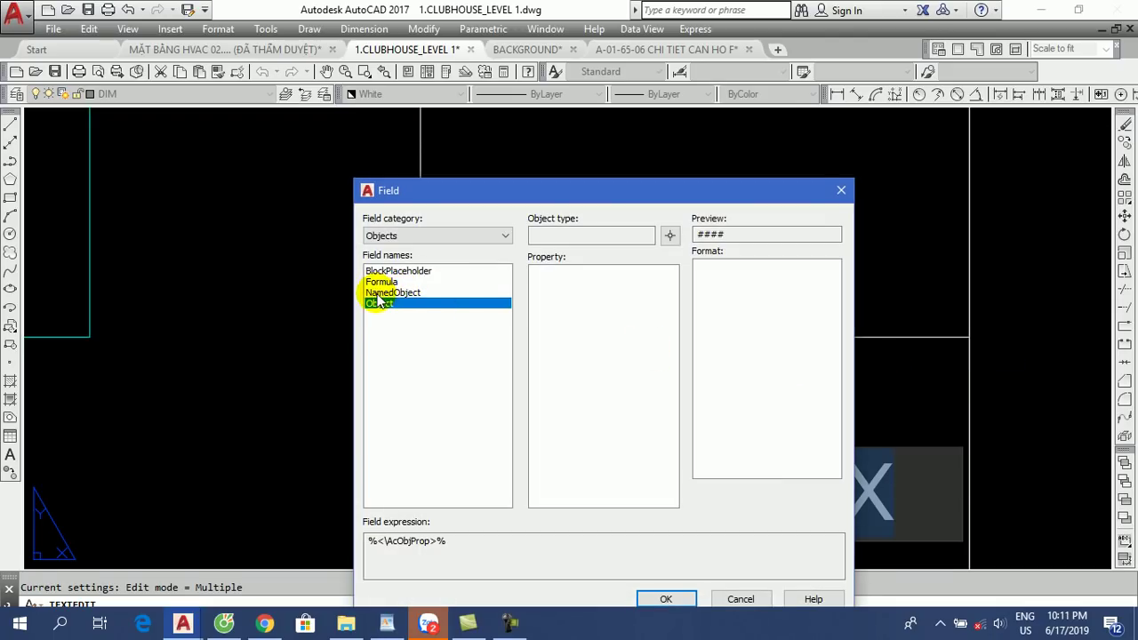
click(426, 236)
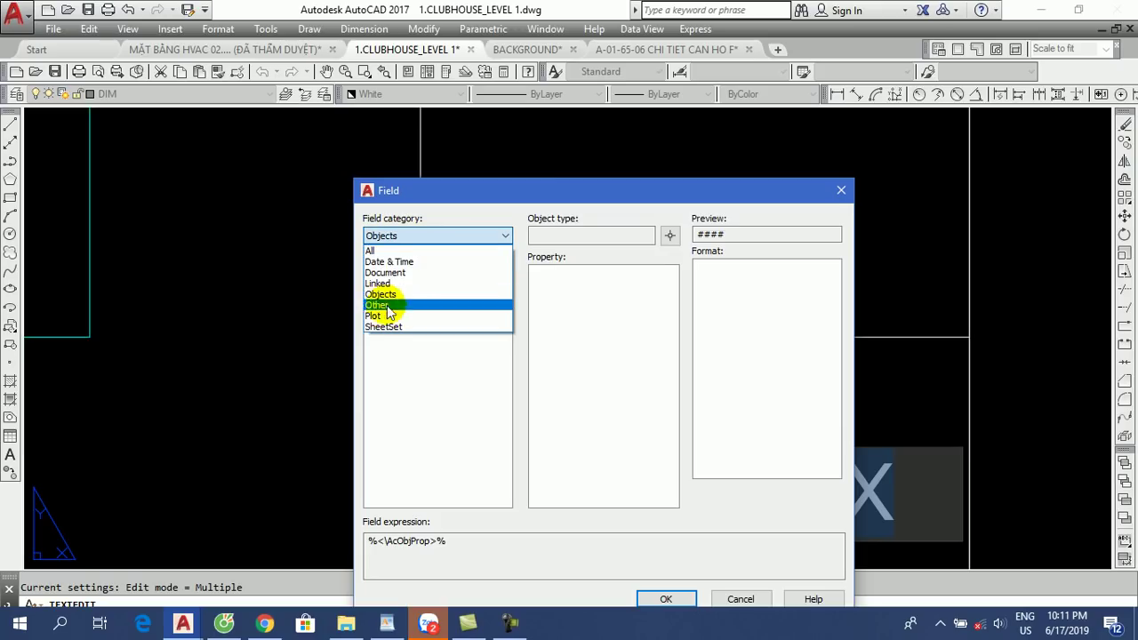
click(396, 250)
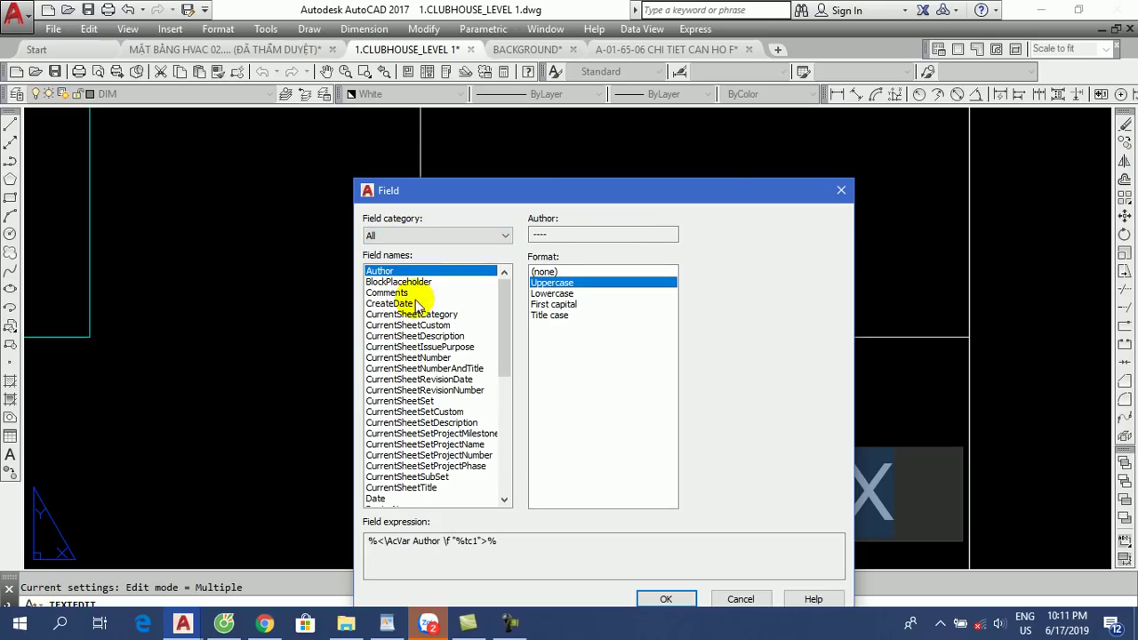
click(506, 233)
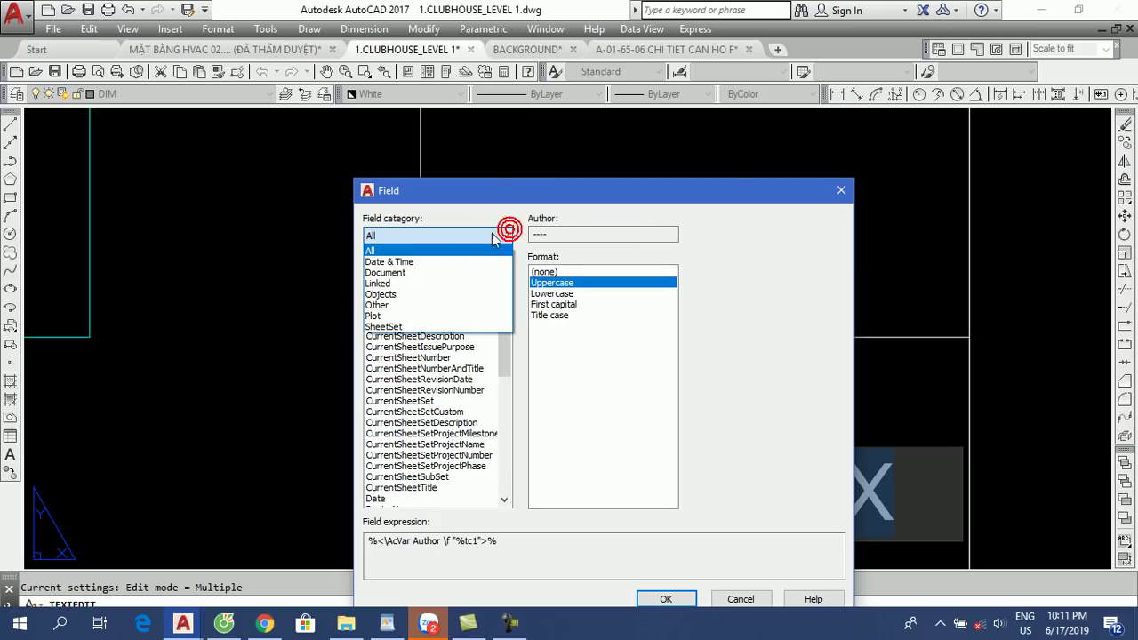
click(404, 296)
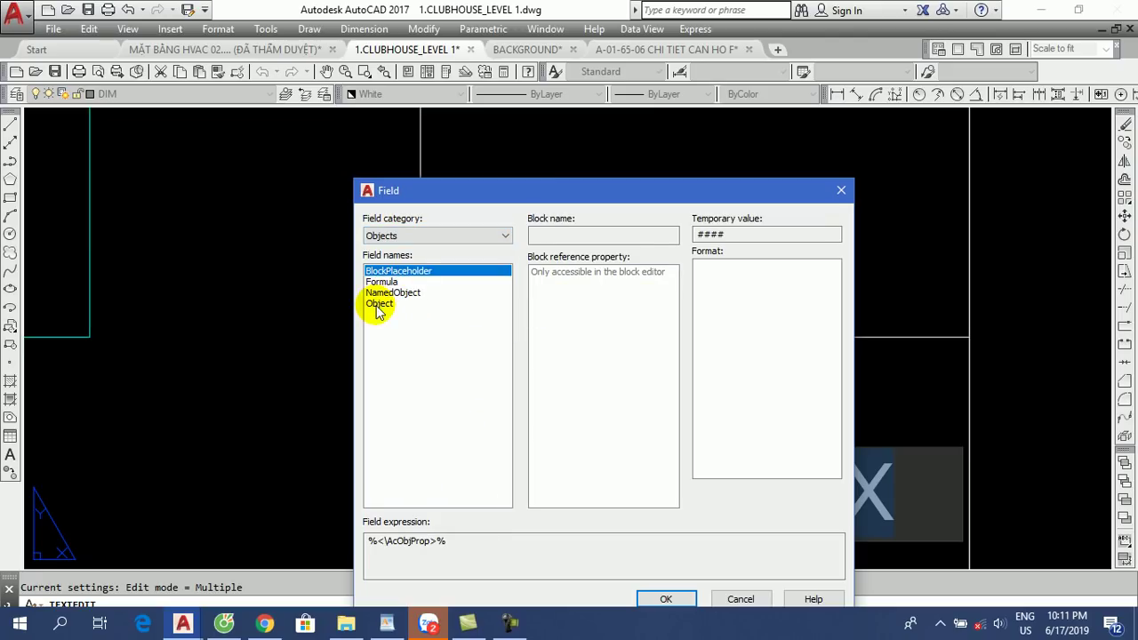
click(380, 304)
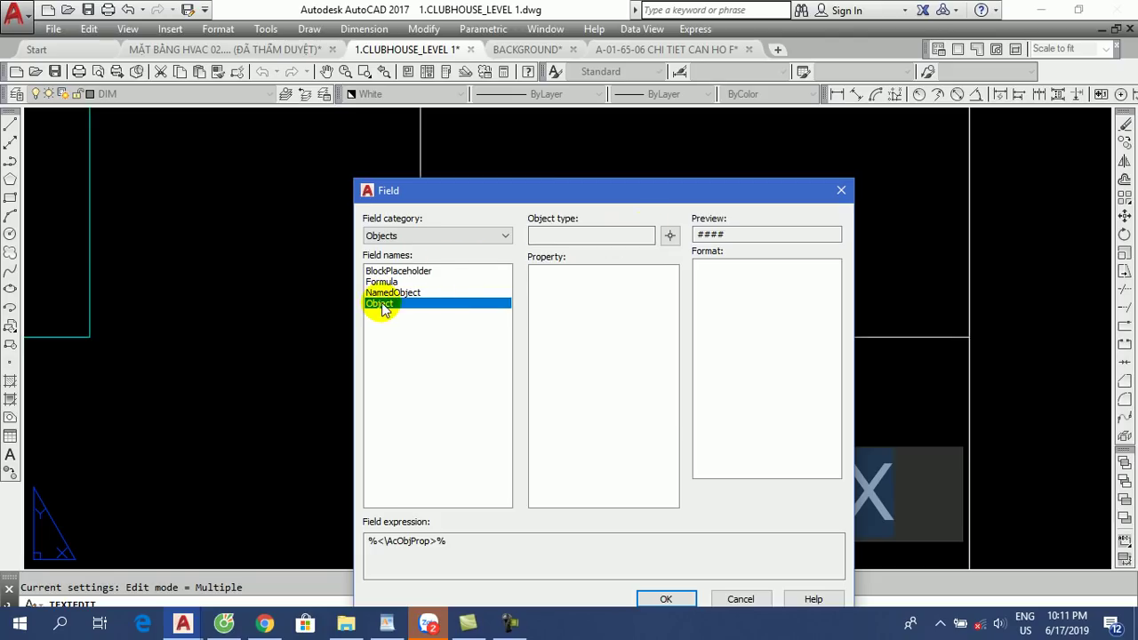
Pick the viewport border as the field's object and choose its Custom scale property.
click(670, 236)
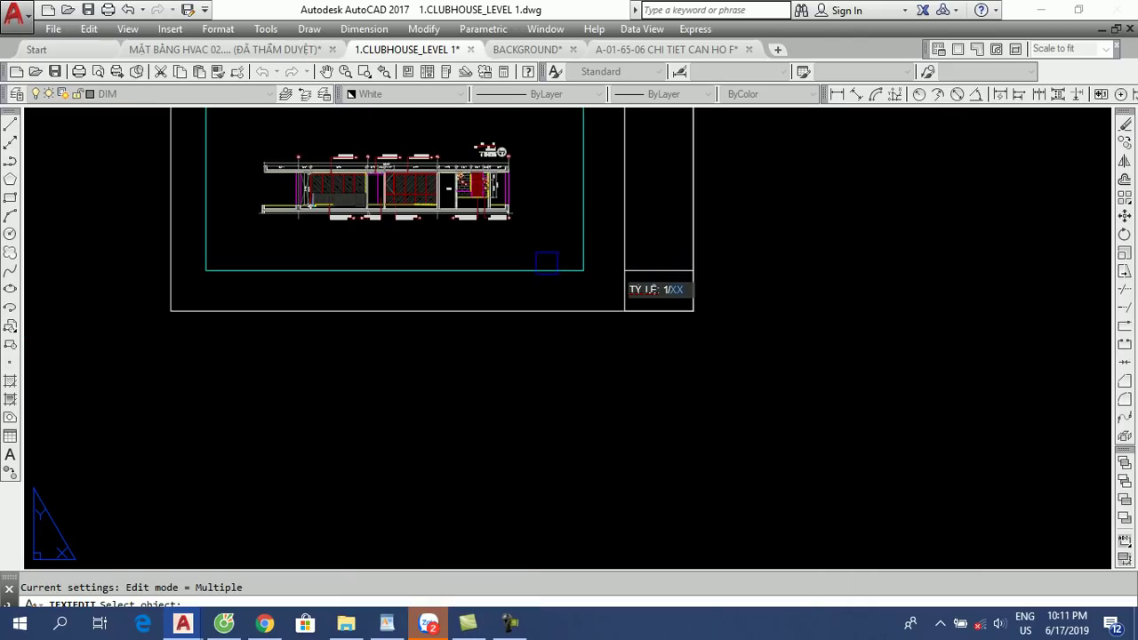
middle_drag(498, 268, 485, 359)
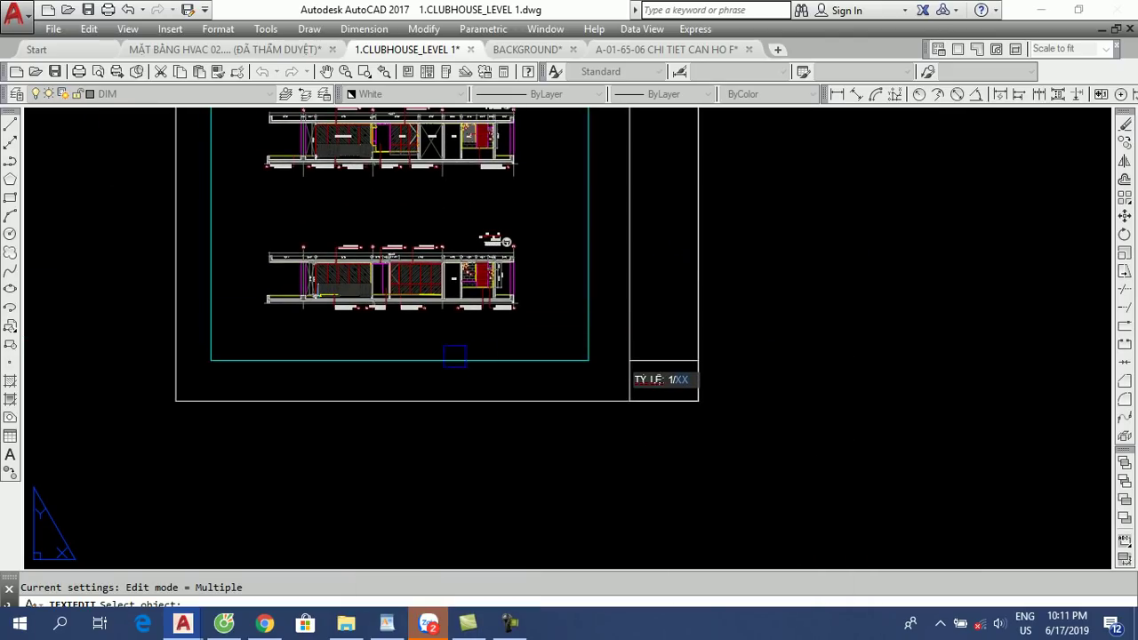
click(469, 359)
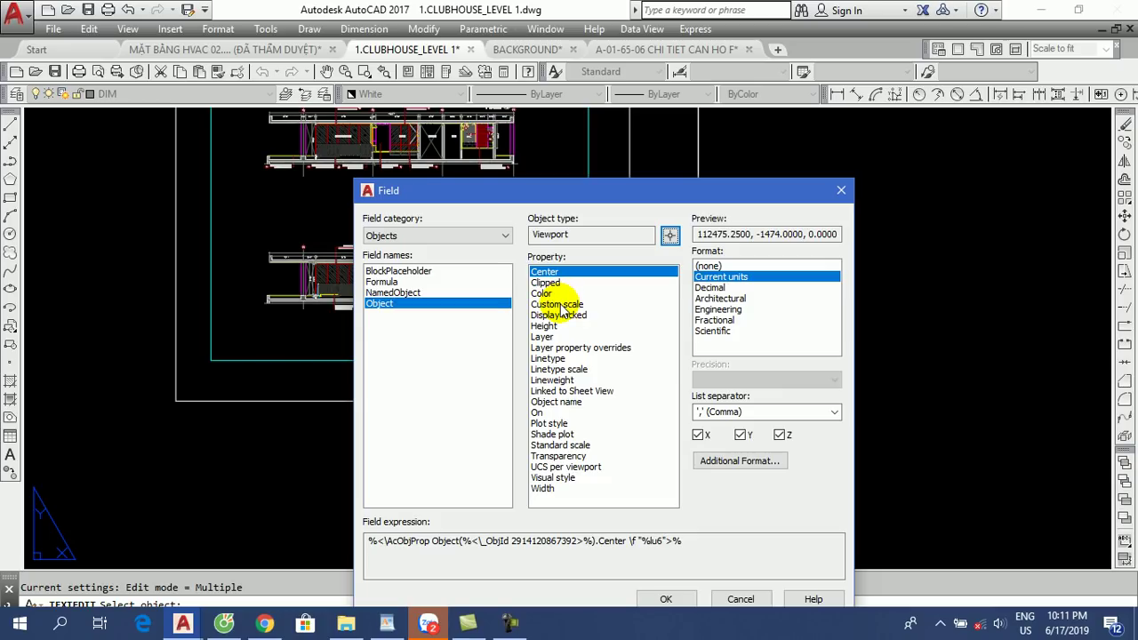
click(558, 304)
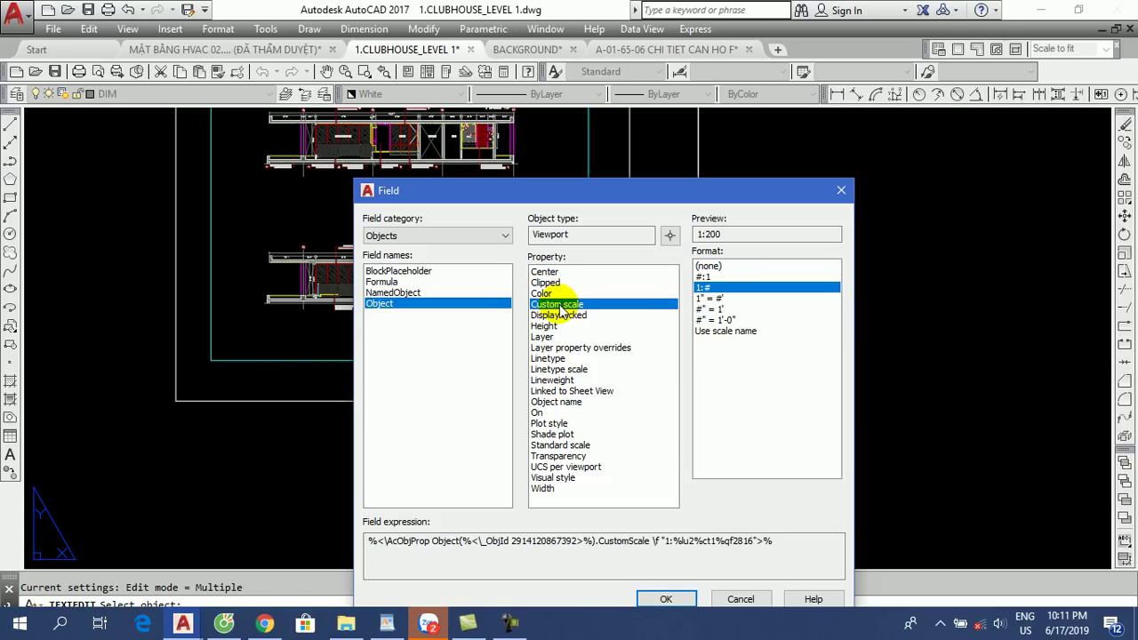
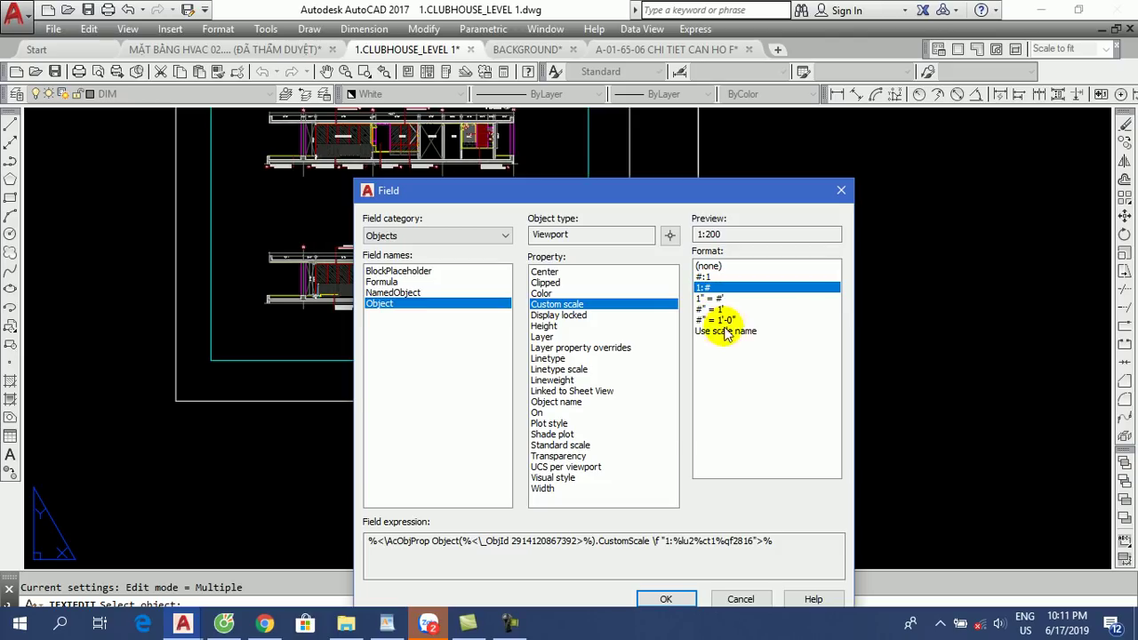
Insert the viewport scale field into the TỶ LỆ label and finish editing.
click(665, 597)
scroll(688, 379, up, 3)
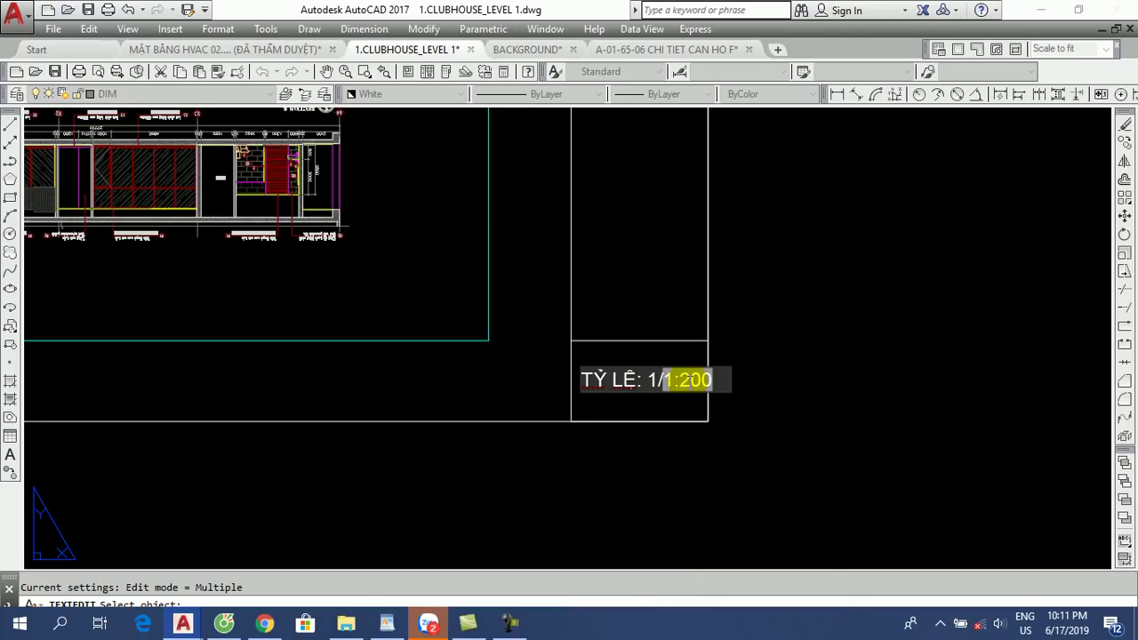
click(685, 415)
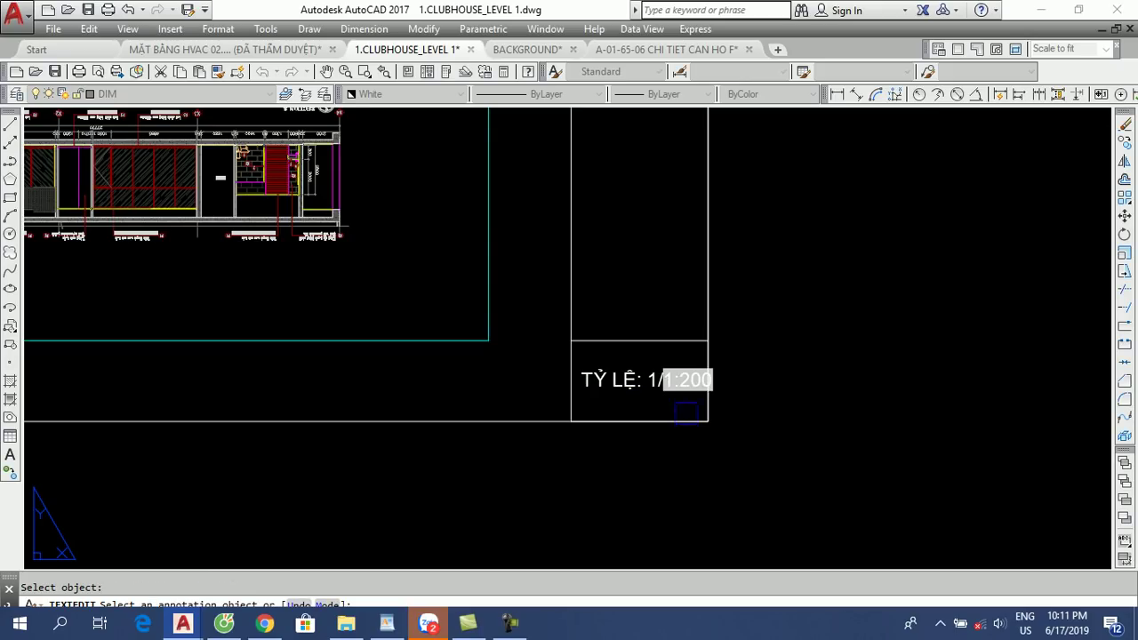
Delete the stray '1/' before the field so the label reads TỶ LỆ: 1:200.
scroll(682, 396, up, 3)
scroll(655, 388, up, 3)
scroll(714, 338, up, 3)
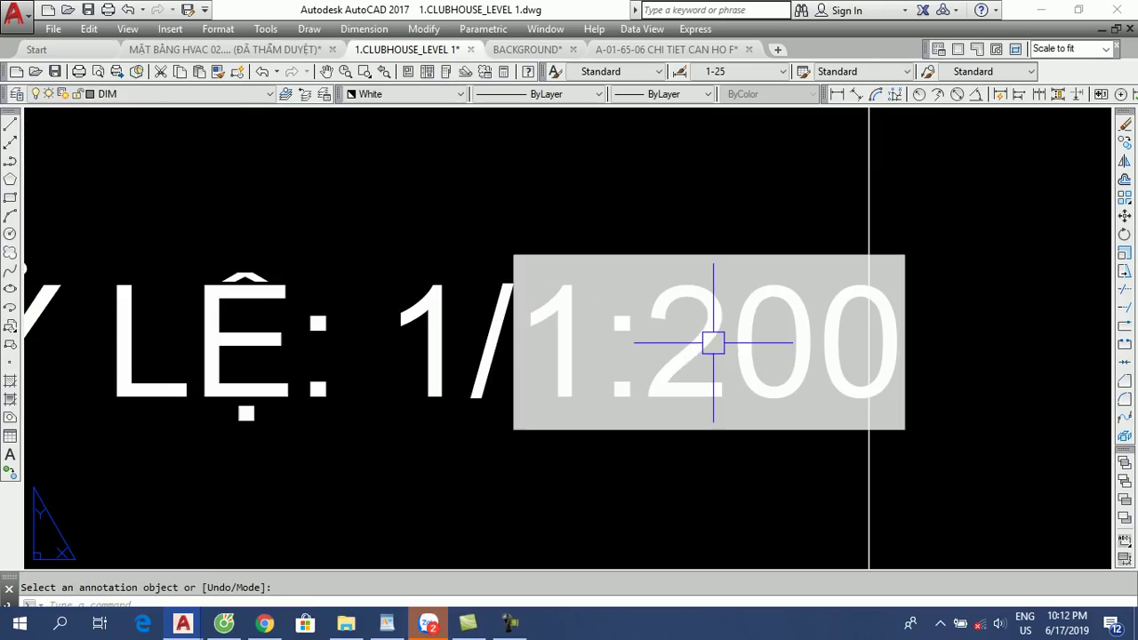
scroll(729, 388, down, 5)
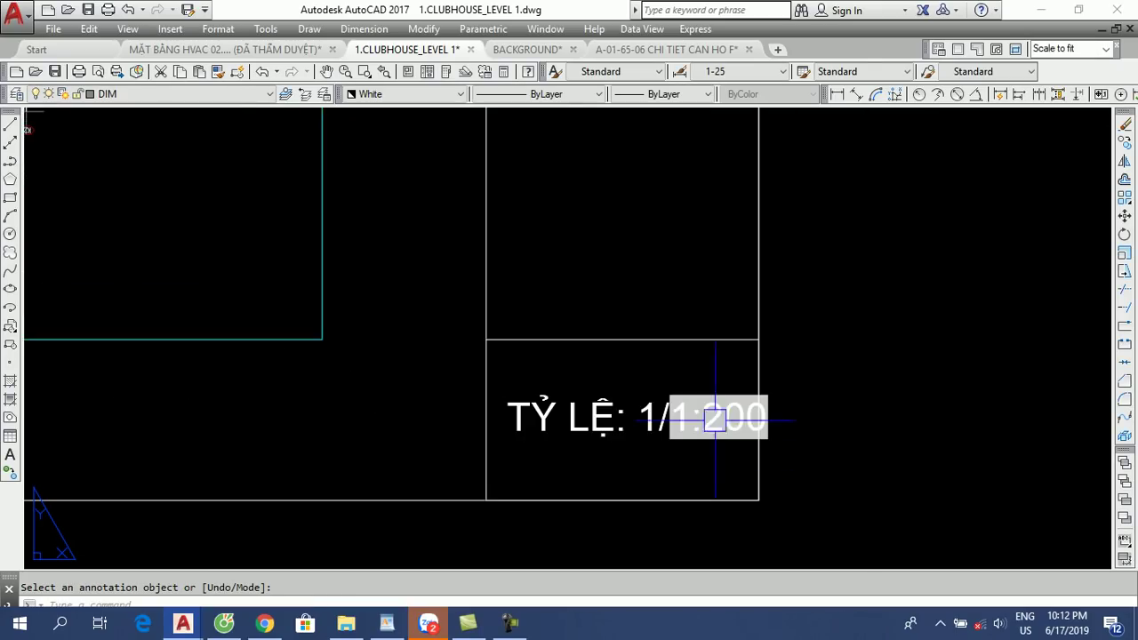
scroll(720, 414, up, 3)
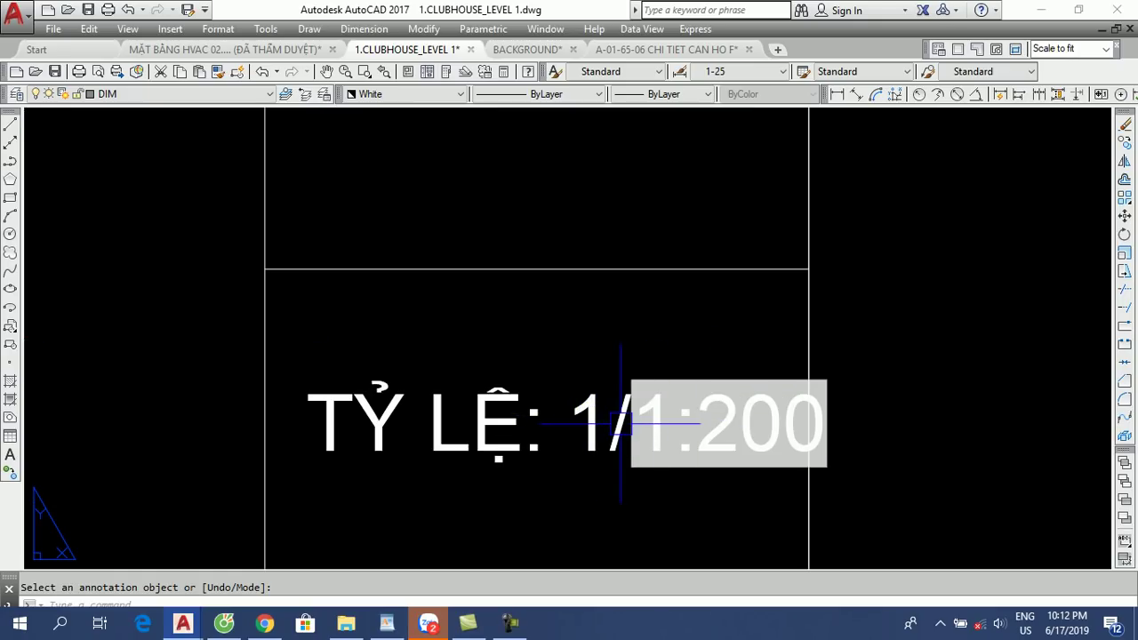
click(657, 425)
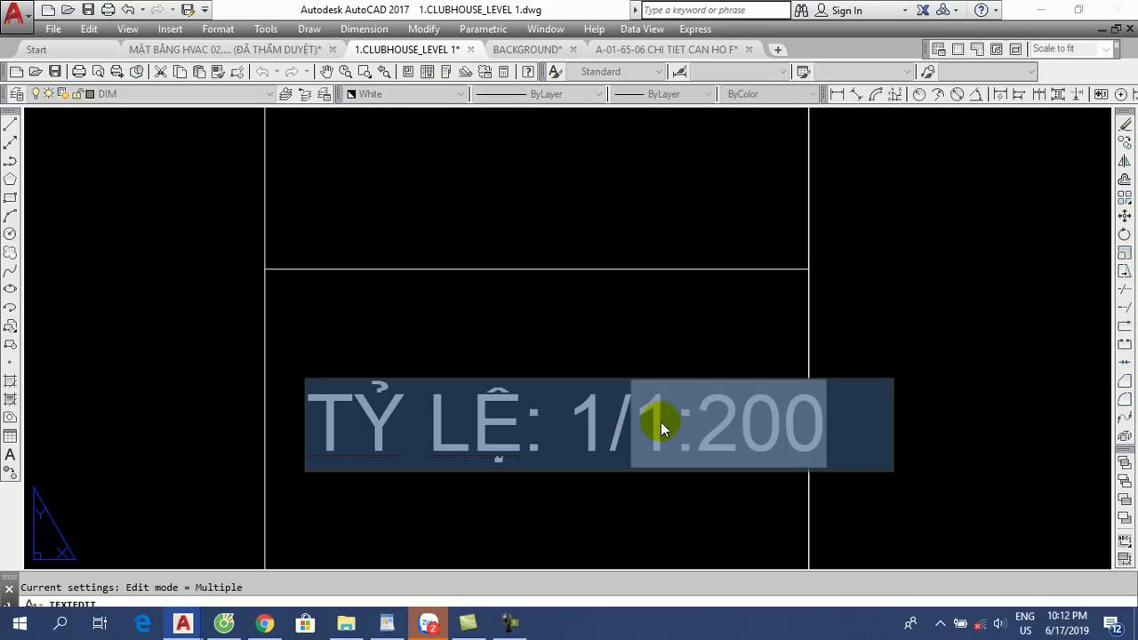
drag(661, 427, 624, 418)
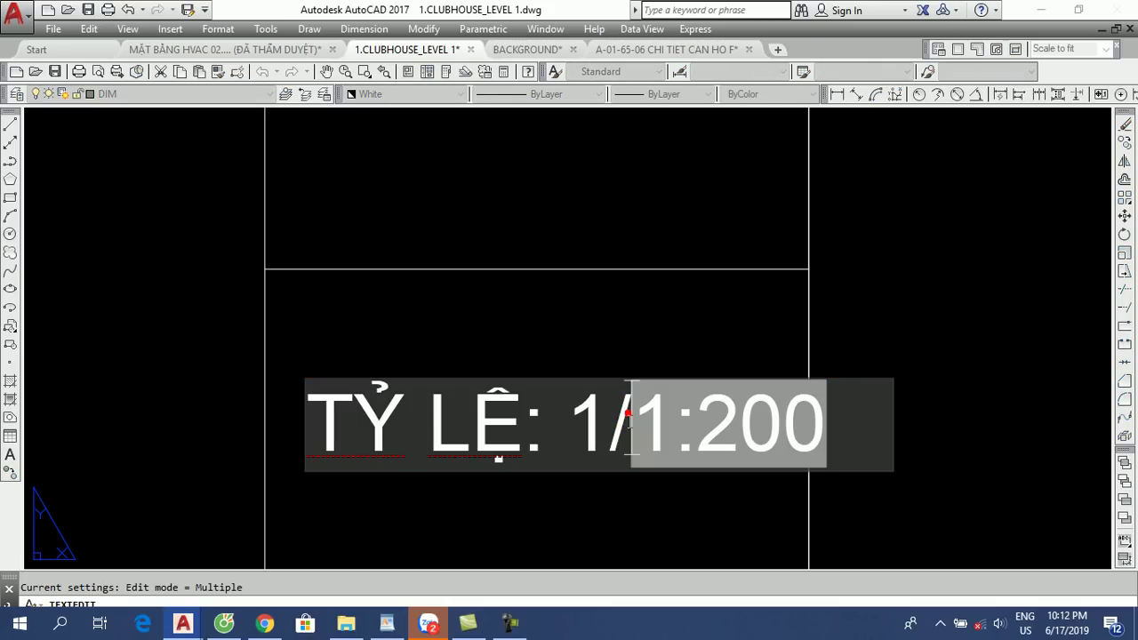
key(BackSpace)
key(BackSpace)
click(599, 491)
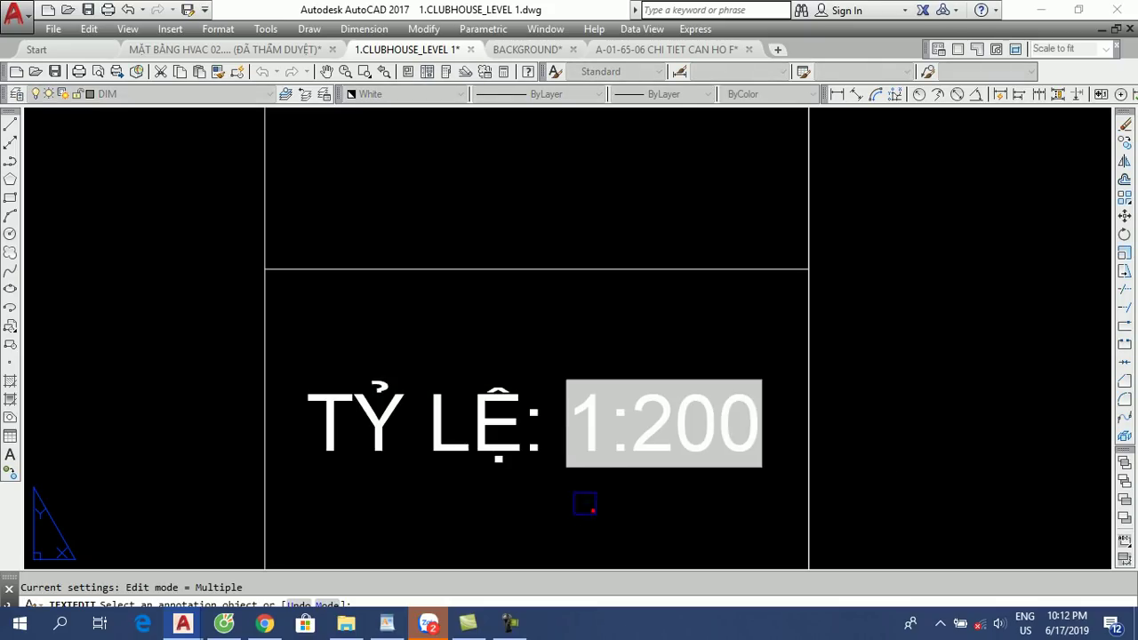
scroll(556, 445, down, 2)
scroll(556, 442, down, 3)
Set the elevation viewport's scale to 1/100 and regenerate so the label shows 1:100.
scroll(502, 429, up, 3)
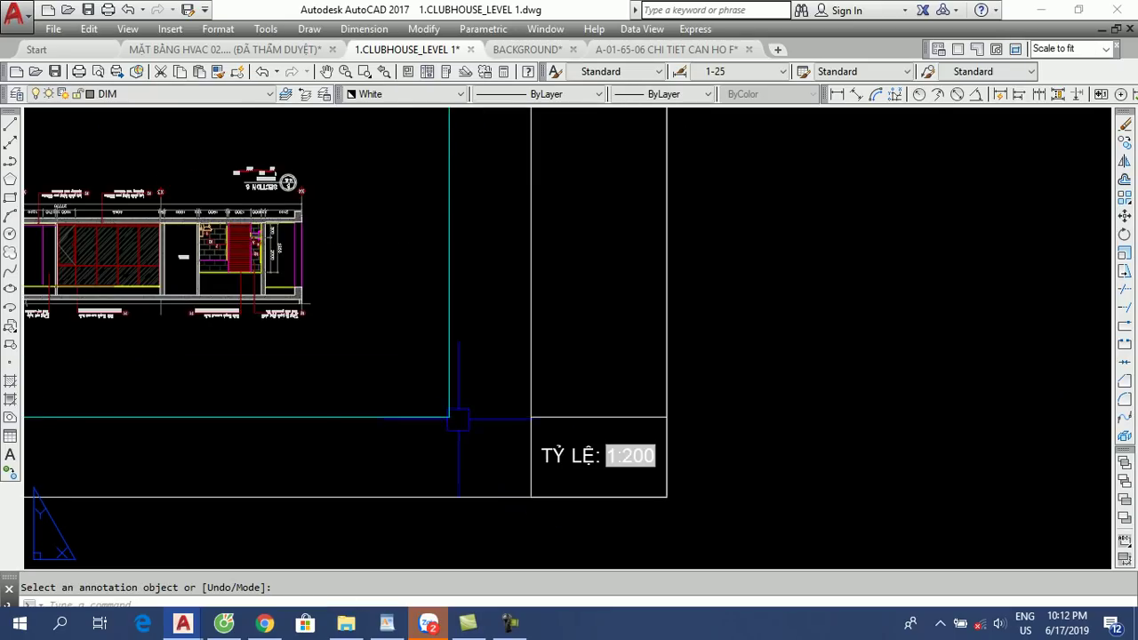
click(449, 417)
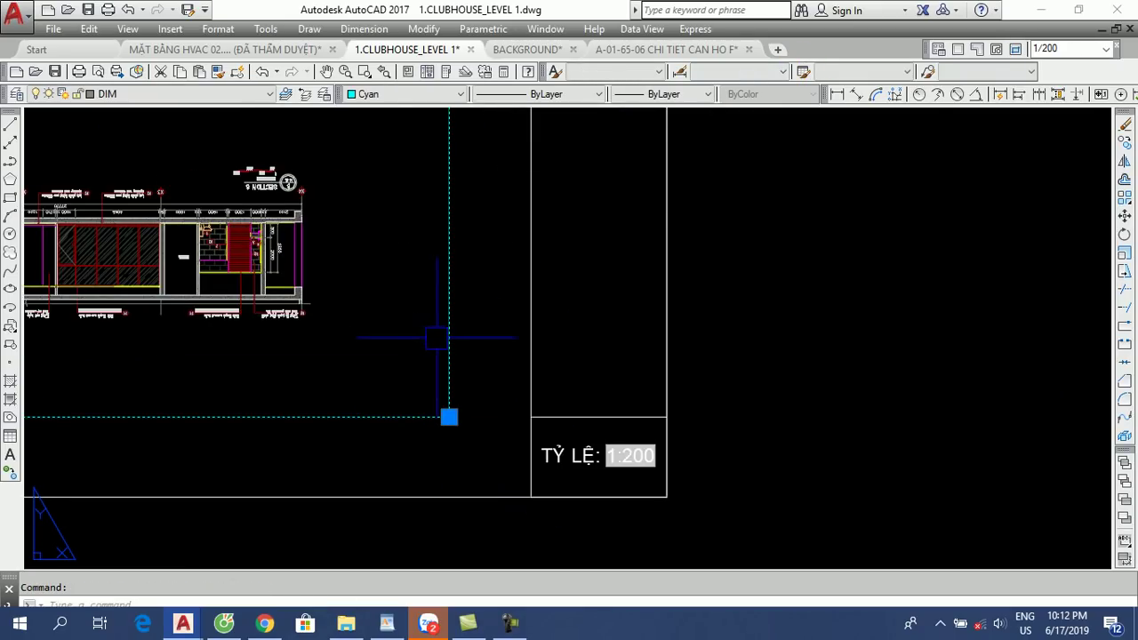
click(1070, 50)
text(1/1)
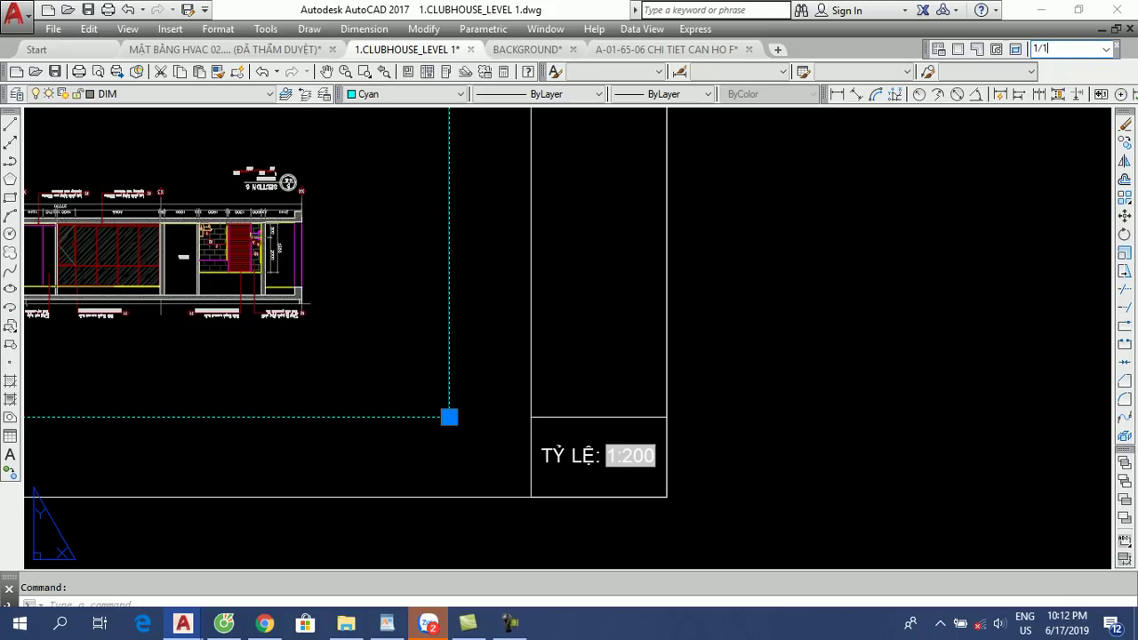
key(Return)
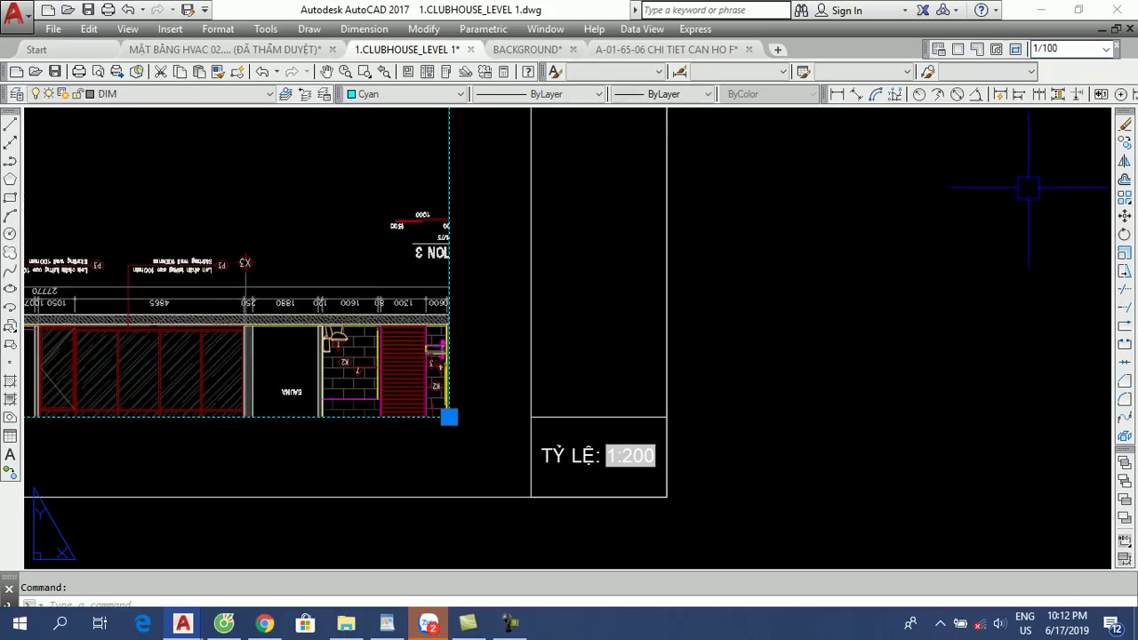
scroll(1022, 384, down, 6)
scroll(876, 437, up, 3)
middle_drag(795, 293, 401, 300)
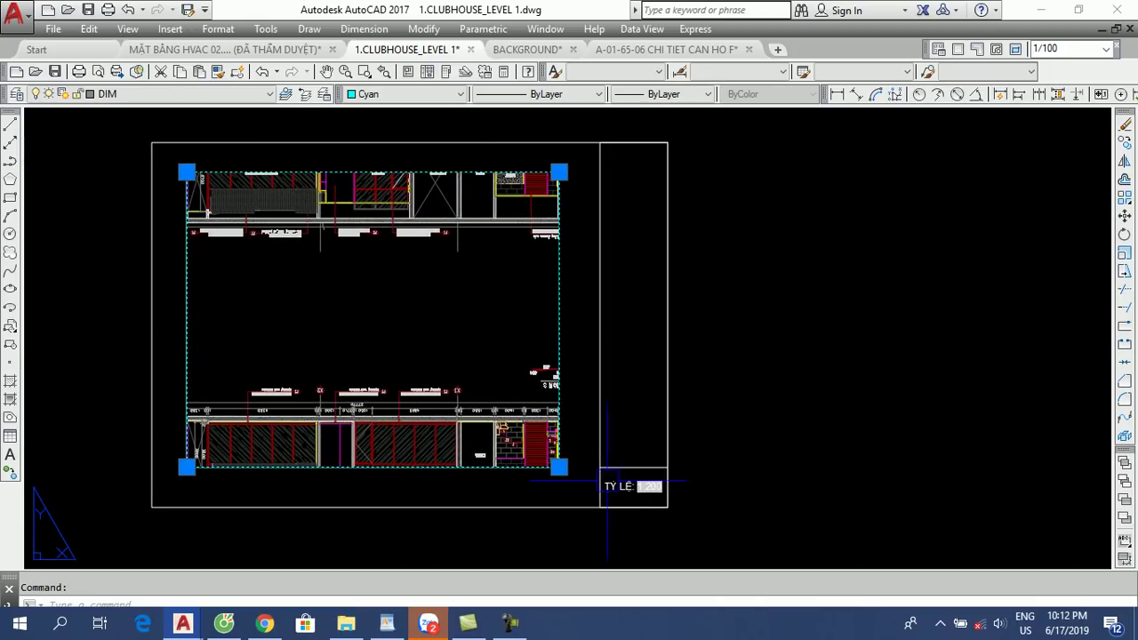
scroll(642, 507, up, 6)
key(Escape)
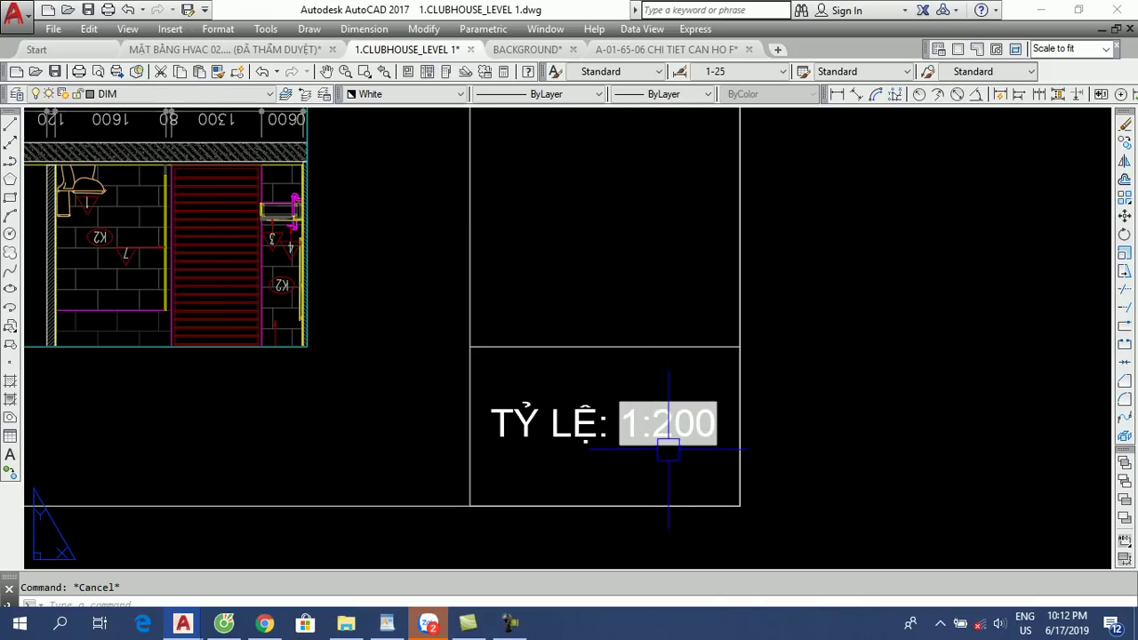
text(ps)
key(Return)
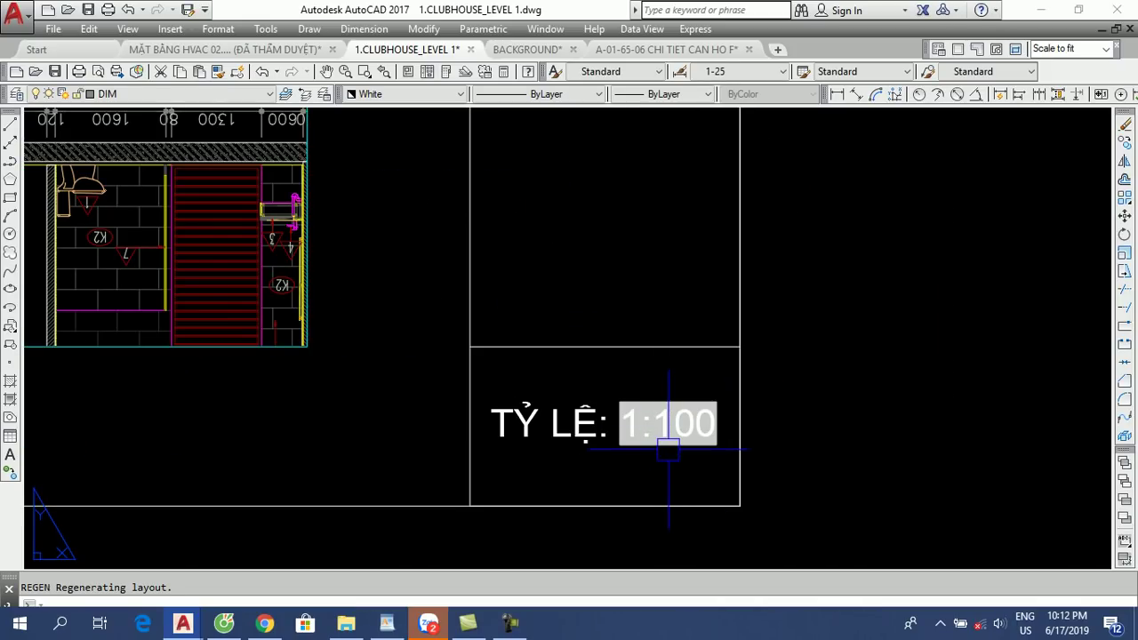
scroll(668, 449, up, 2)
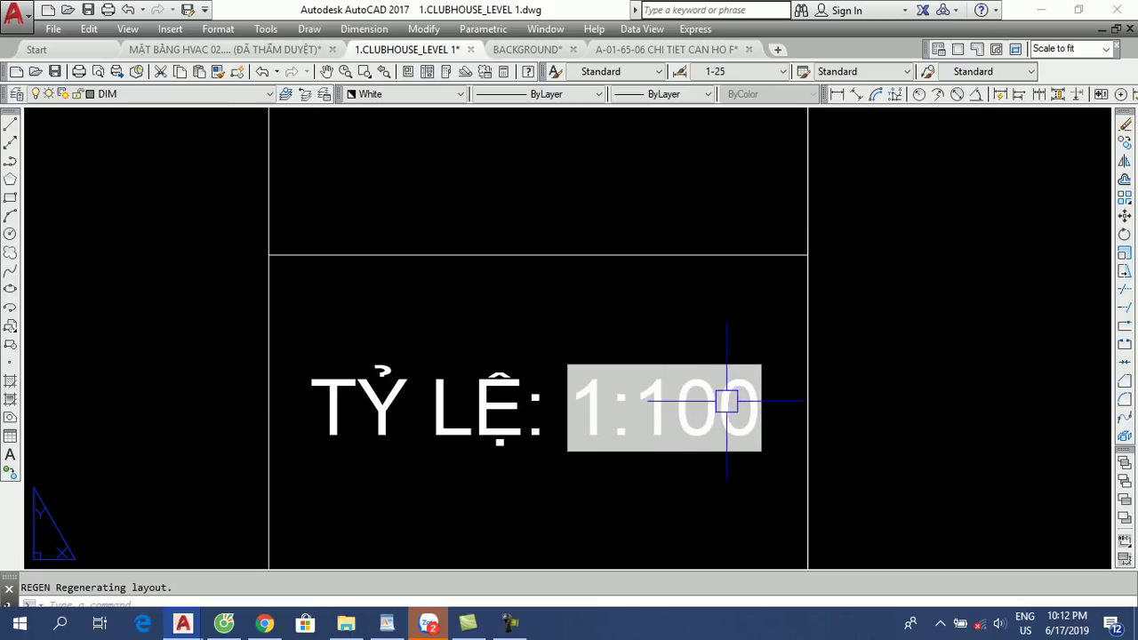
Replace the label's 1:100 value with the placeholder text '1/XX'.
click(591, 394)
double_click(592, 394)
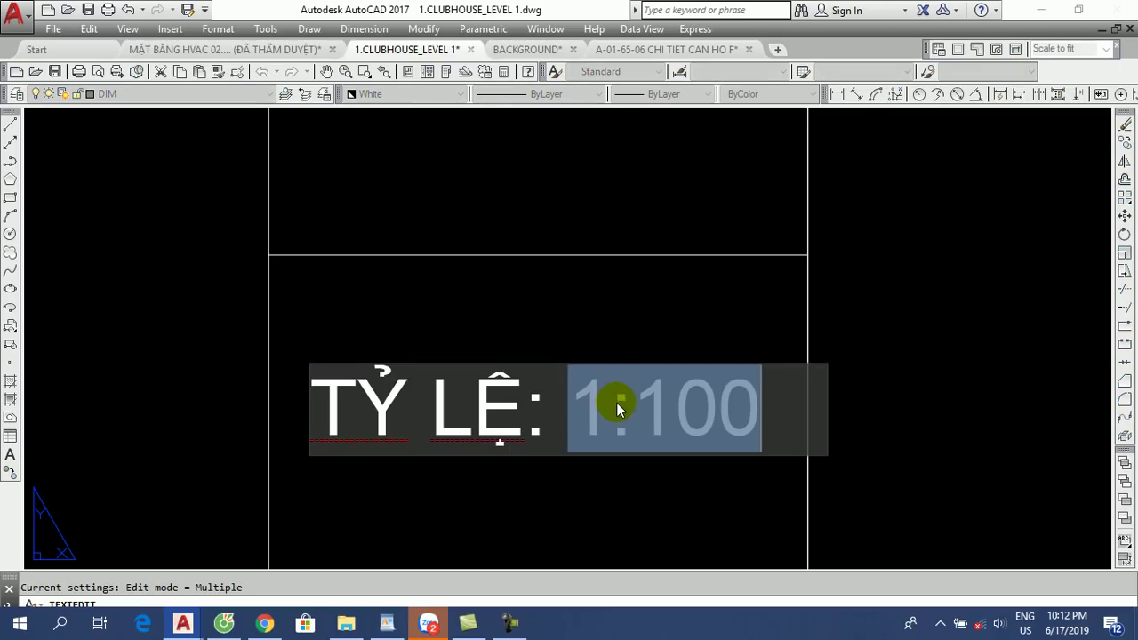
text(XX)
double_click(591, 409)
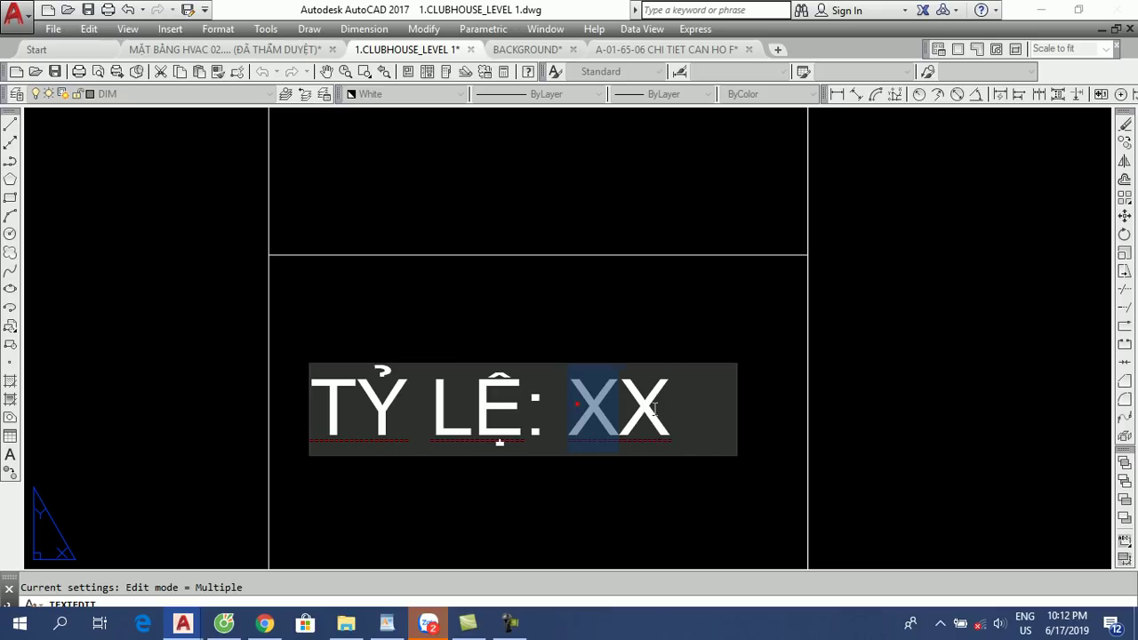
click(566, 406)
text(1)
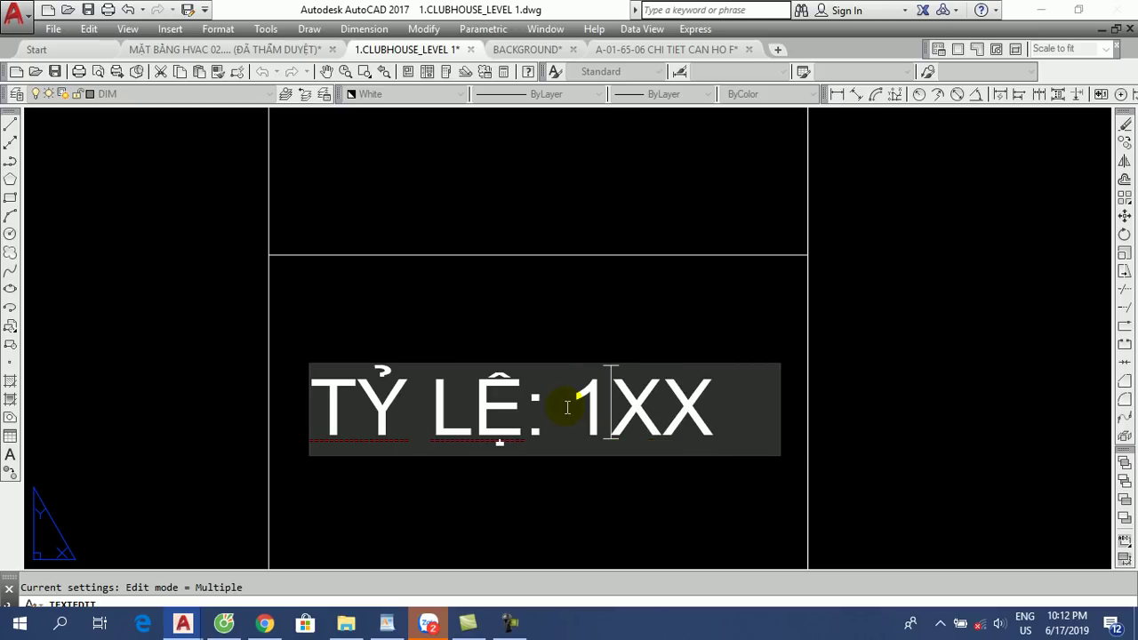
text(/)
Select the XX placeholder and bring up the Field dialog with the Object field.
drag(633, 396, 727, 391)
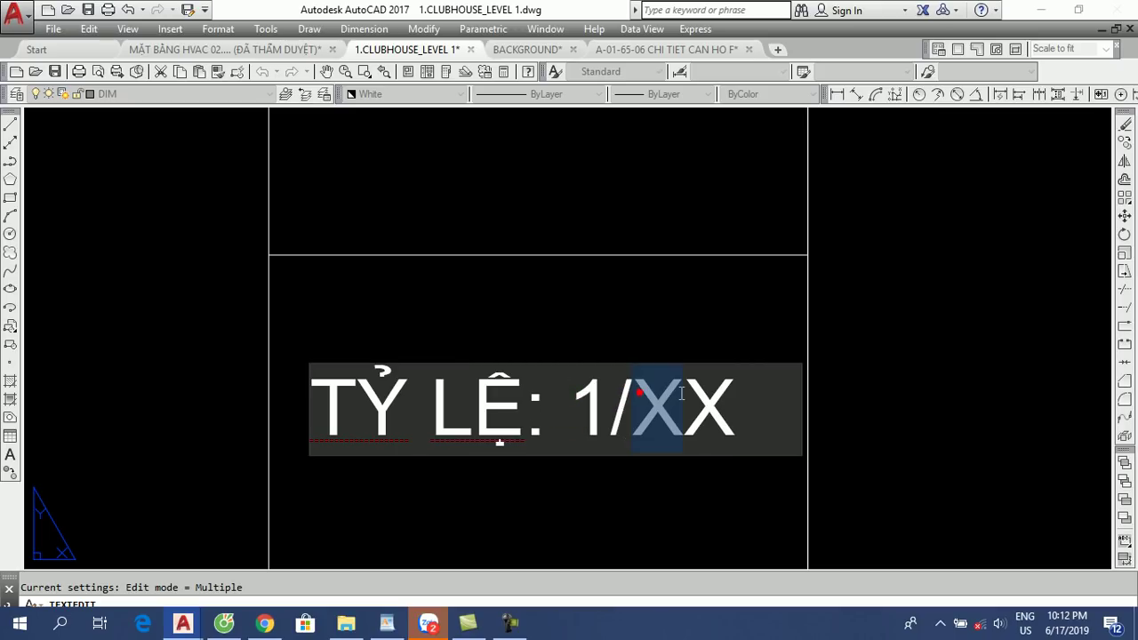
right_click(669, 392)
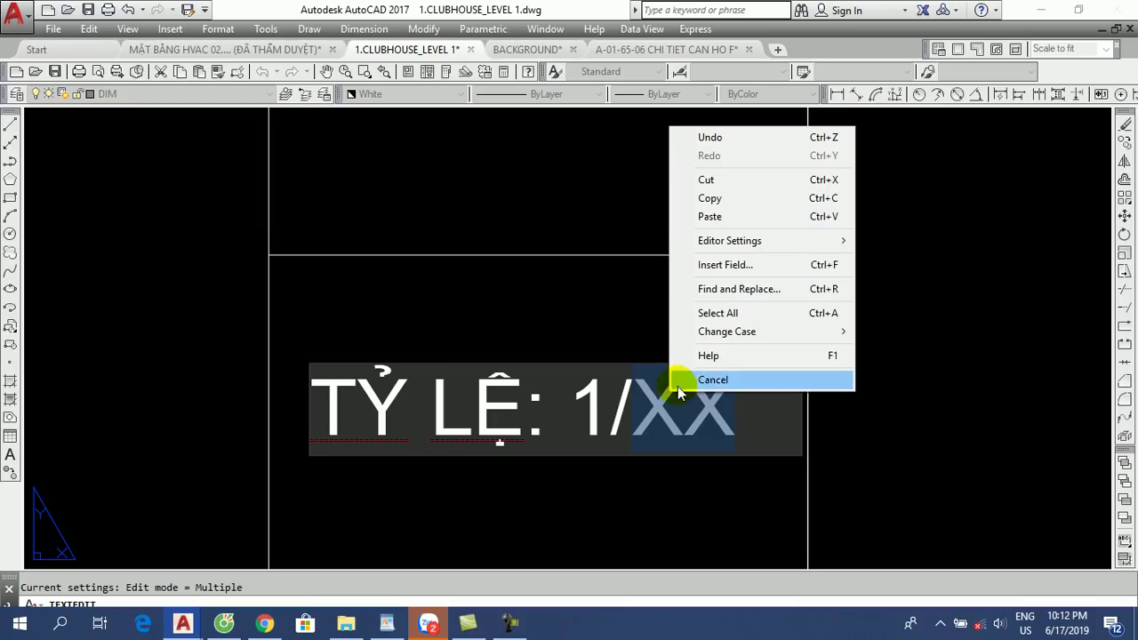
click(732, 265)
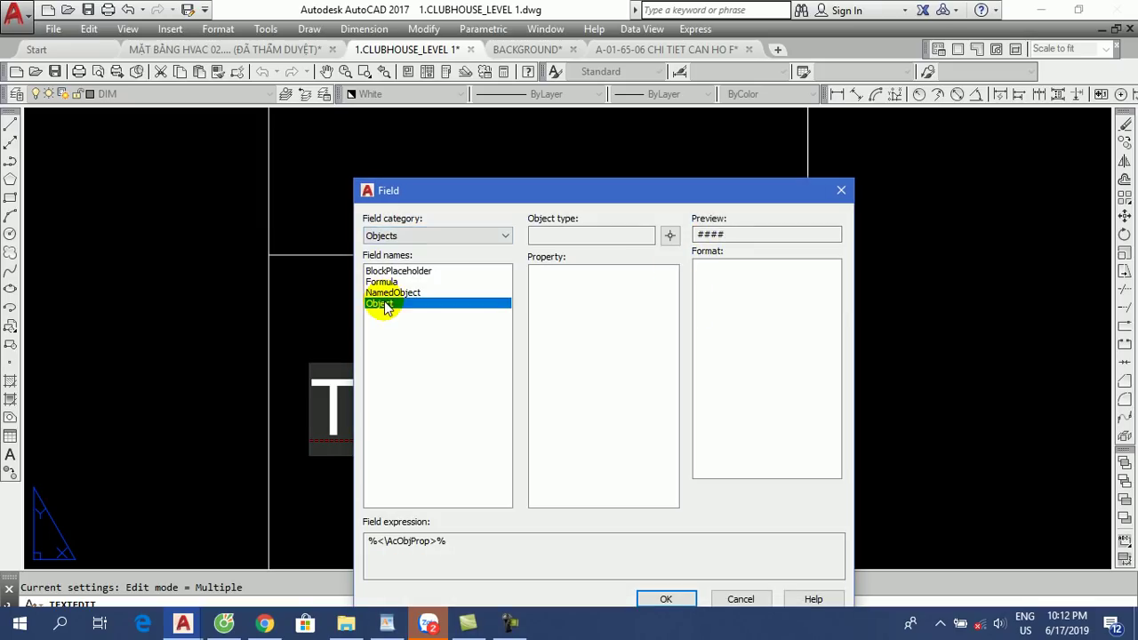
Link the field to the viewport and choose its Custom scale property.
click(669, 235)
scroll(646, 342, down, 5)
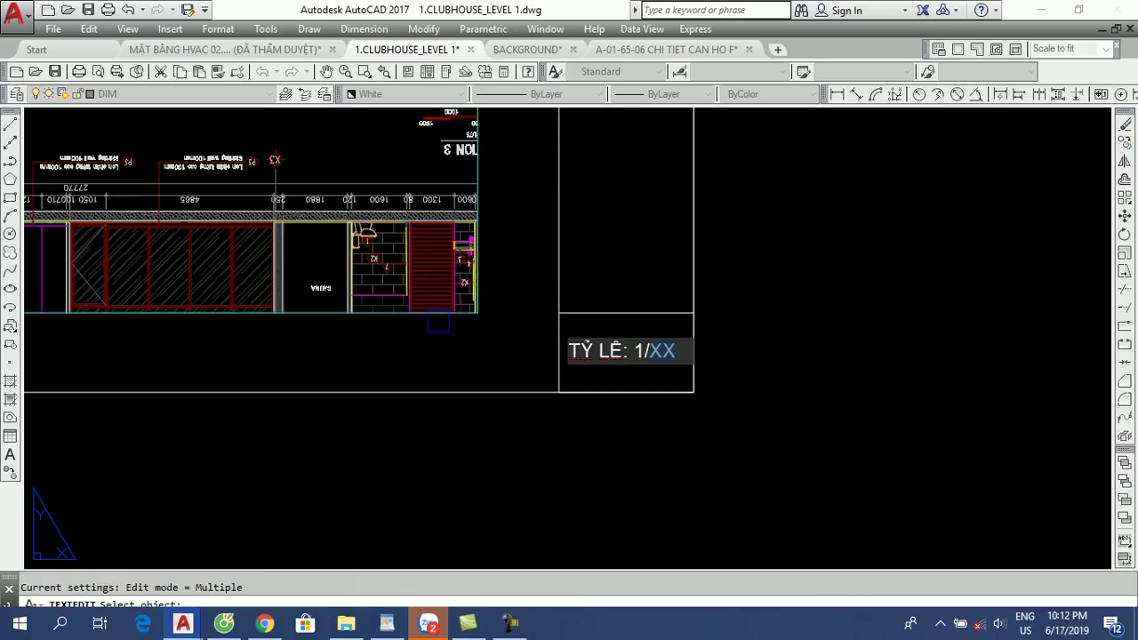
click(408, 321)
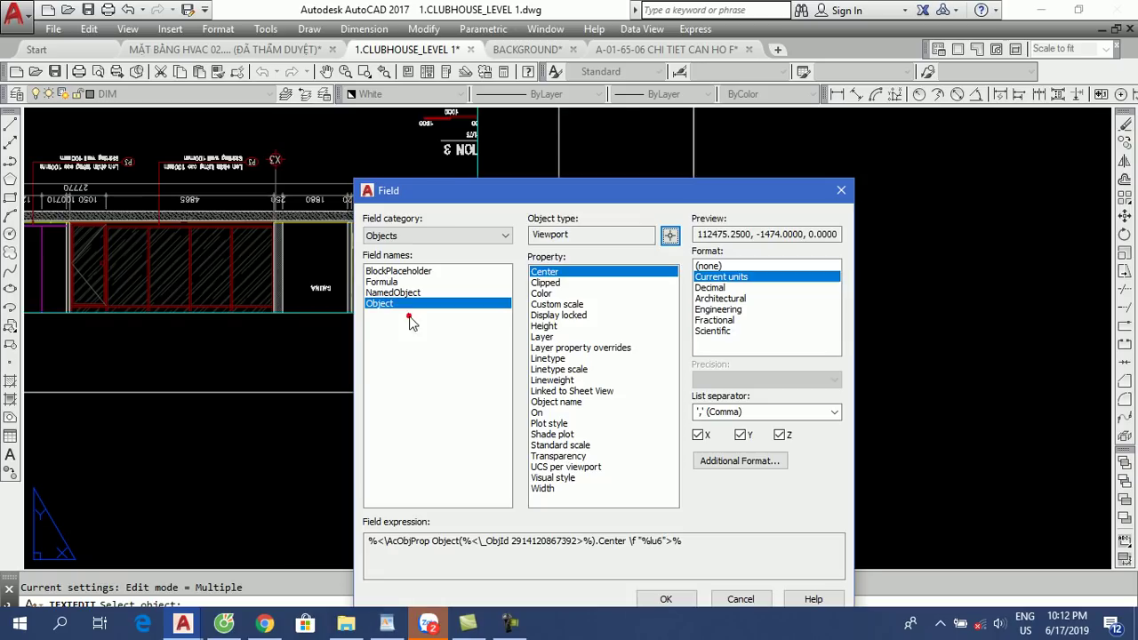
click(556, 304)
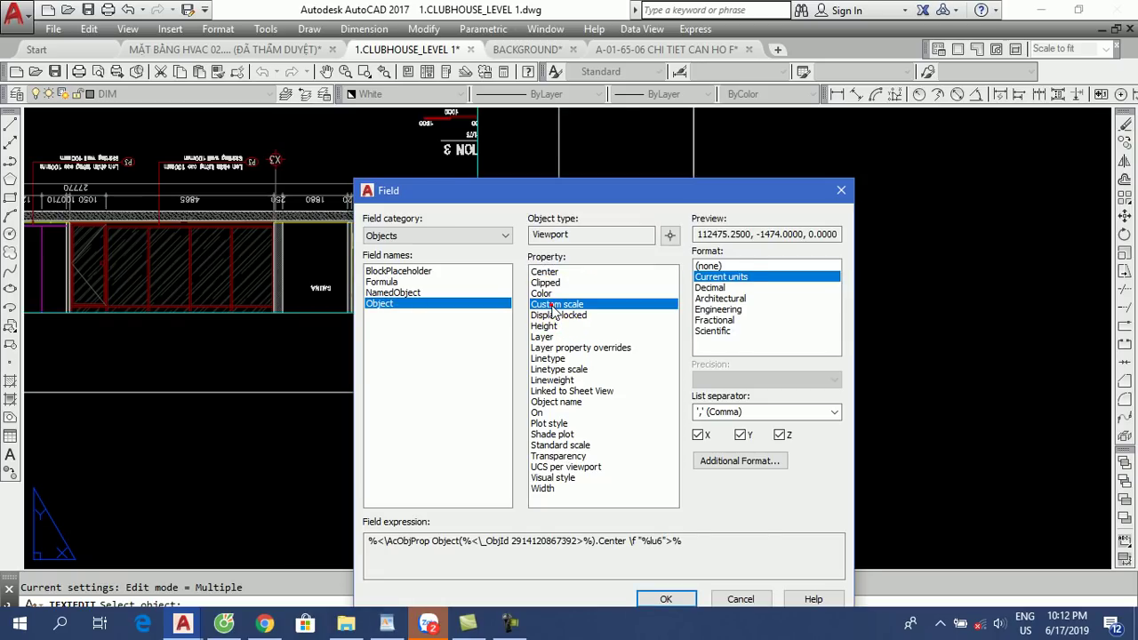
Compare the scale formats and insert the field using the #:1 format.
click(722, 267)
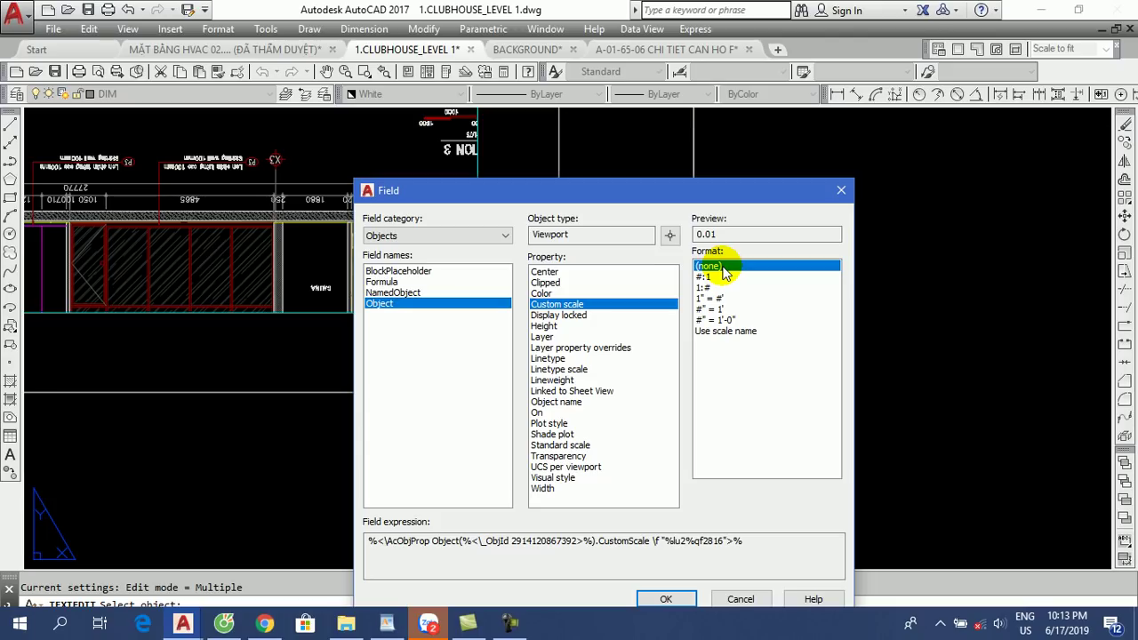
click(736, 332)
click(736, 332)
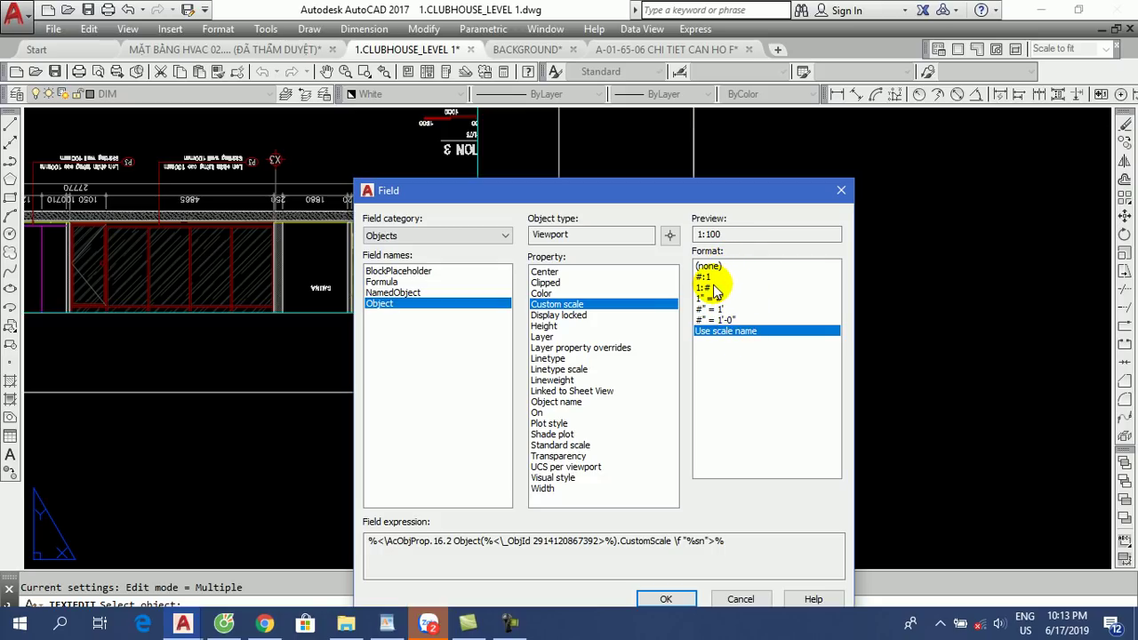
click(711, 288)
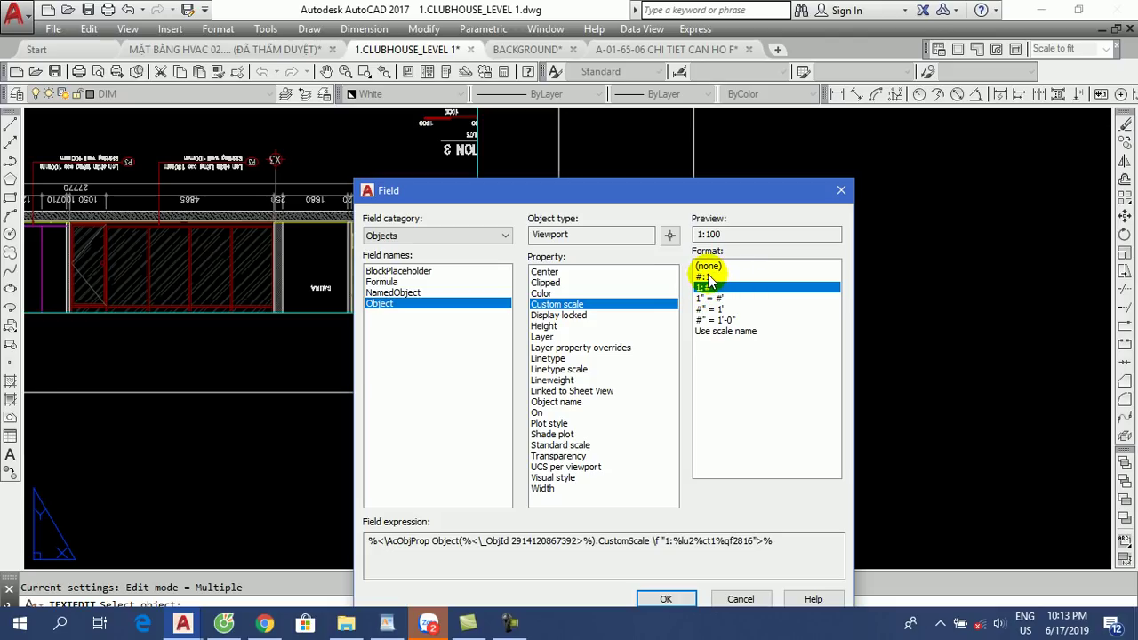
click(708, 276)
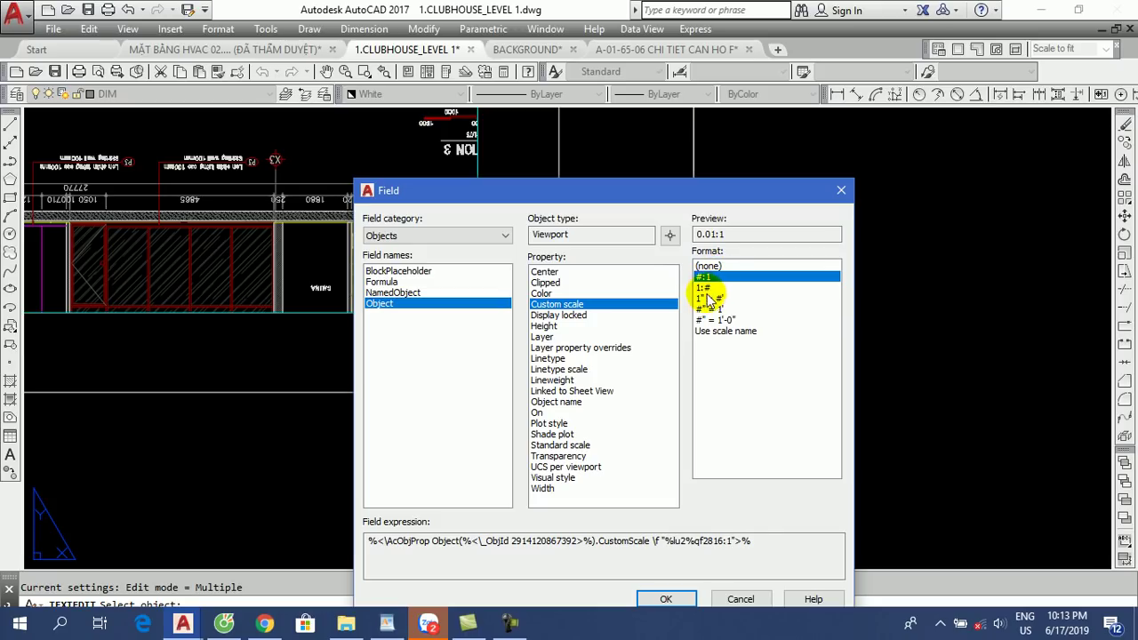
click(710, 289)
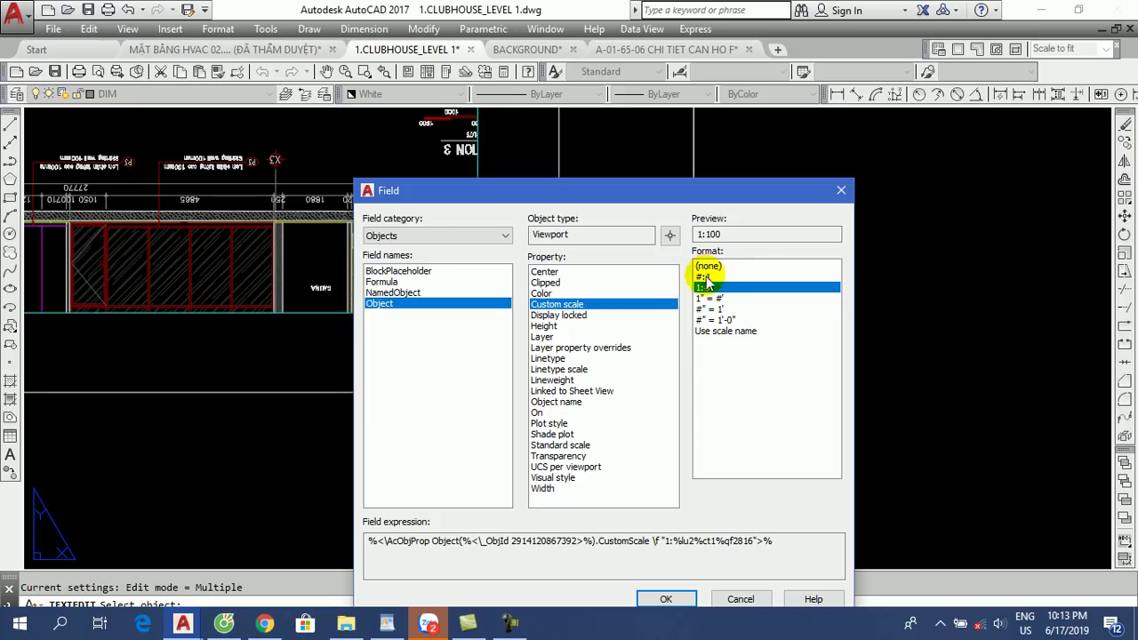
click(707, 277)
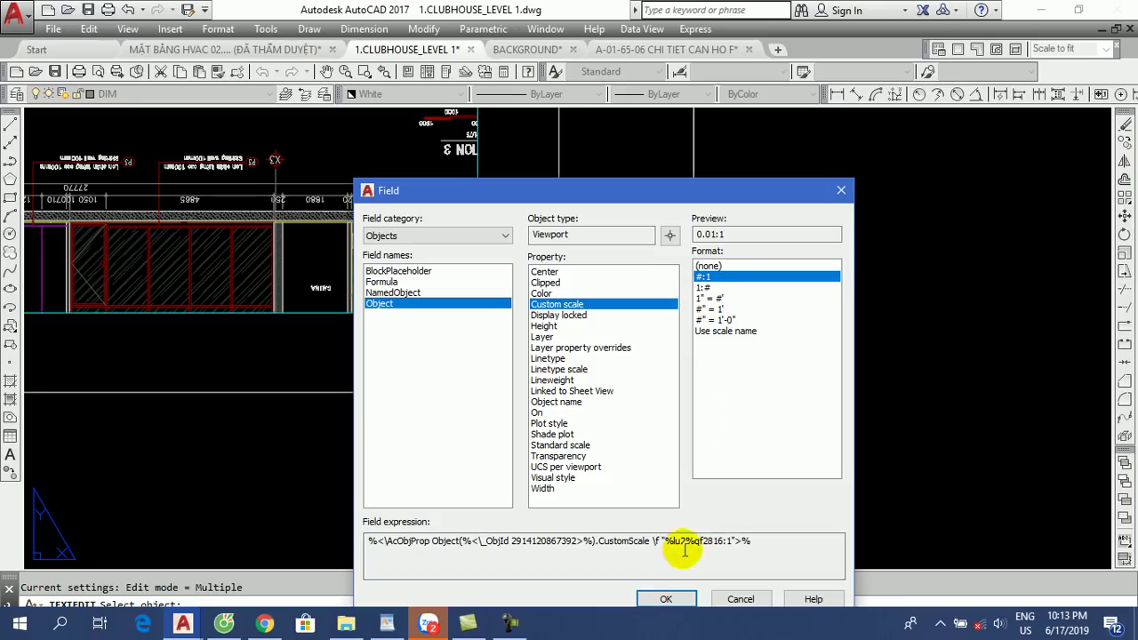
click(666, 600)
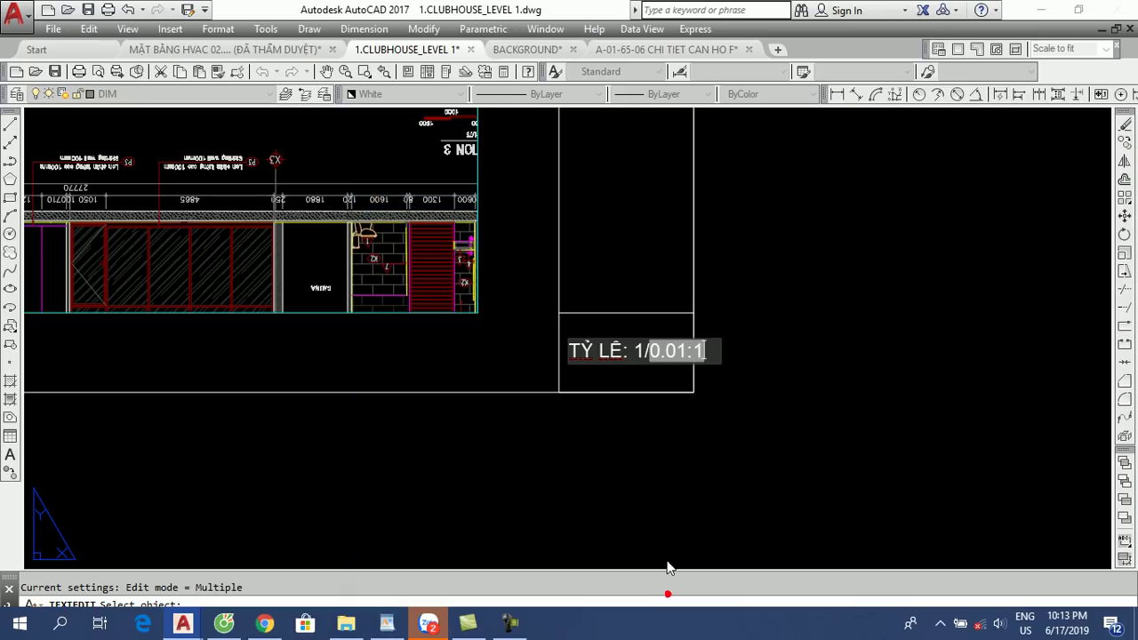
Edit the label's scale field and change its format to 1:#.
click(663, 424)
scroll(670, 360, up, 5)
scroll(670, 359, down, 3)
click(663, 361)
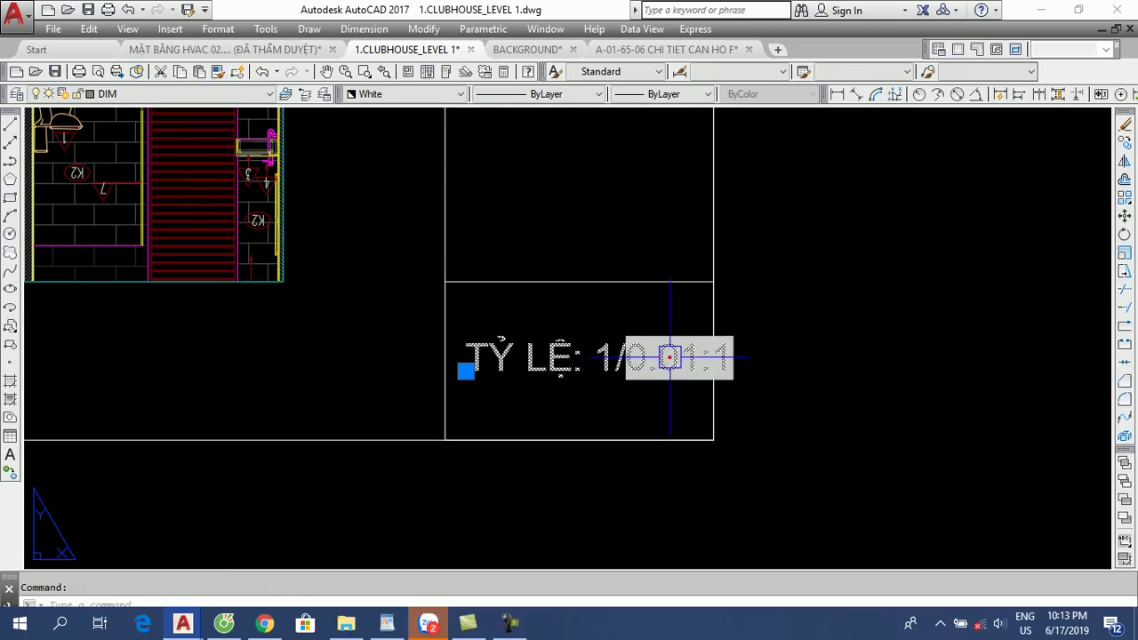
double_click(628, 366)
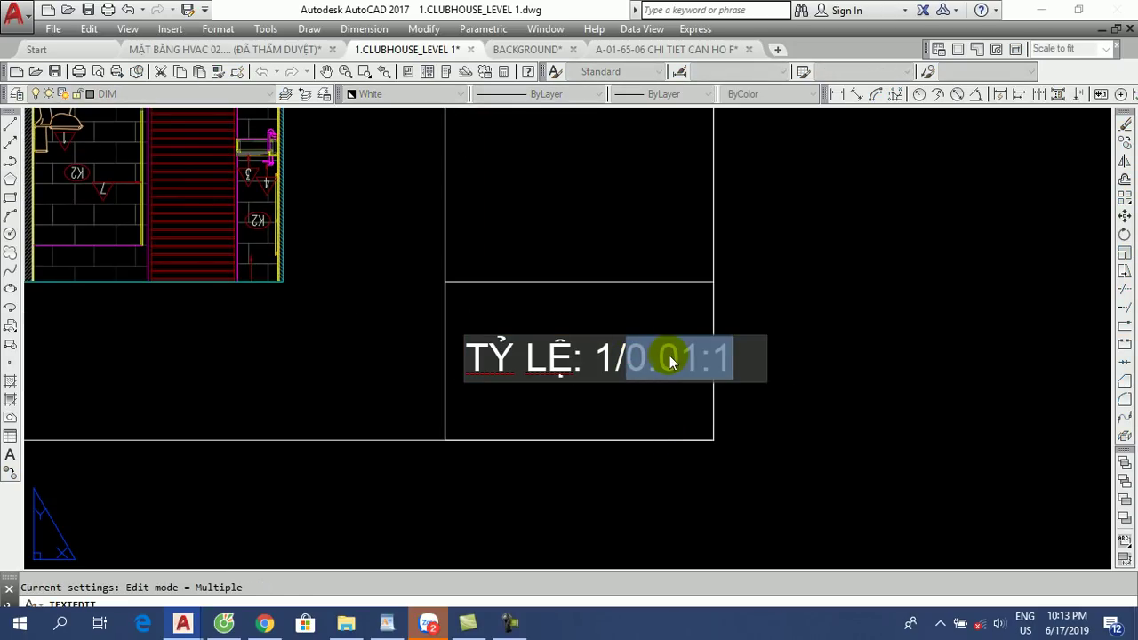
right_click(665, 358)
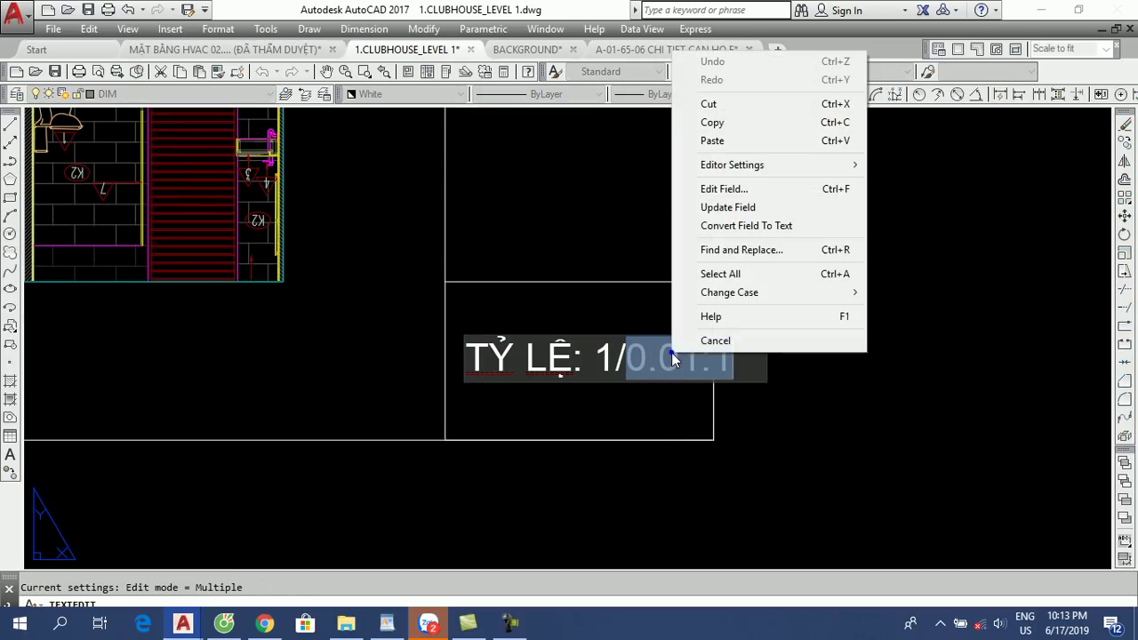
click(724, 189)
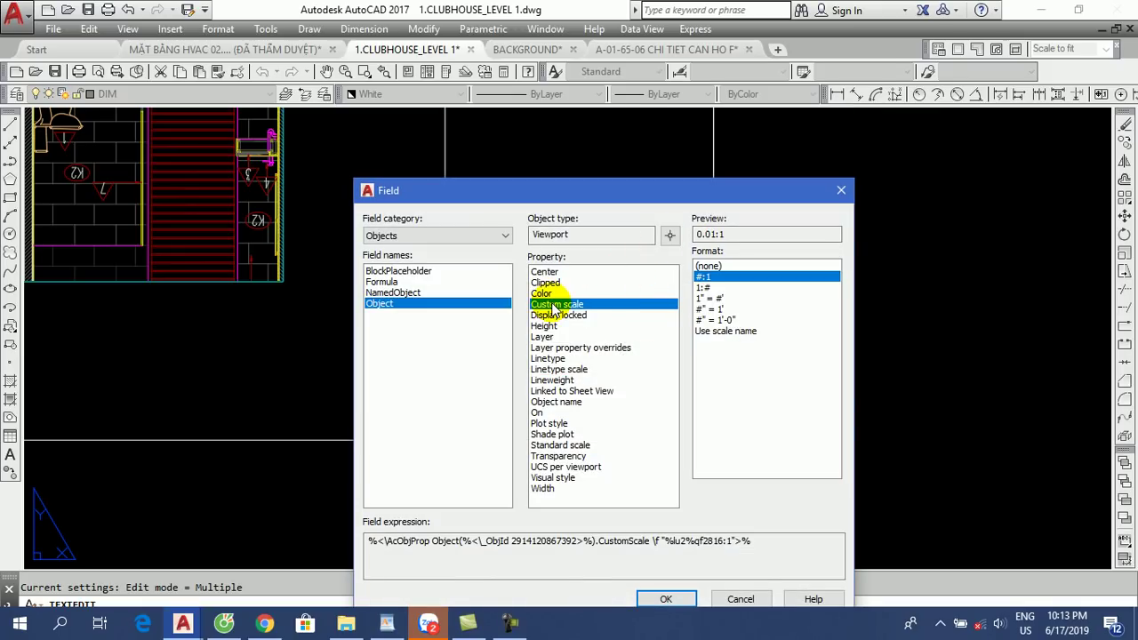
click(708, 266)
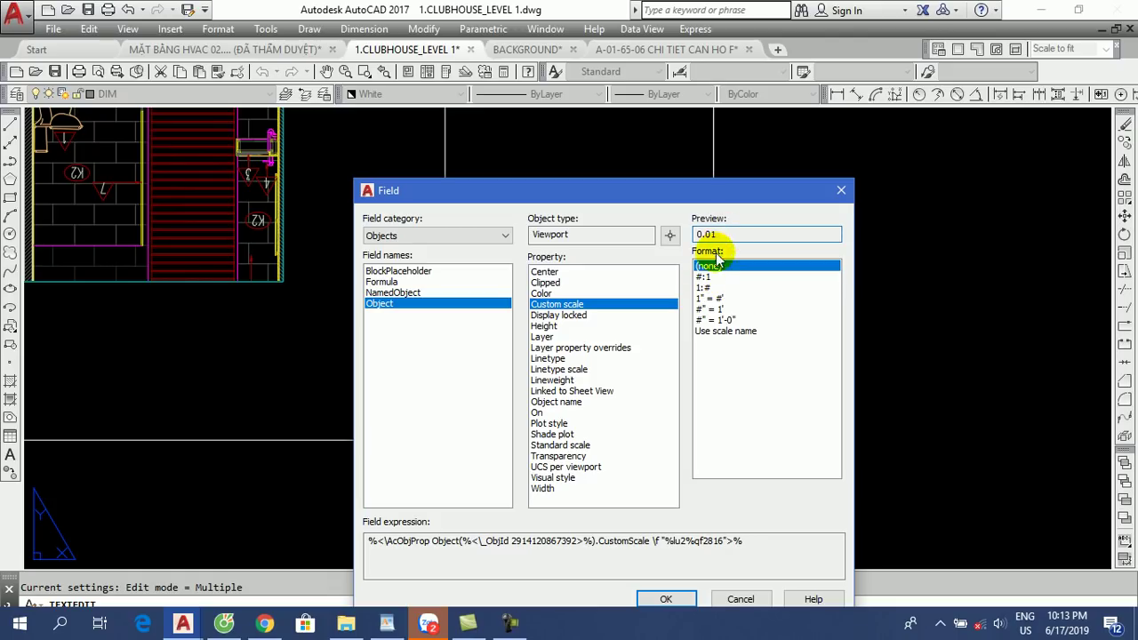
click(709, 277)
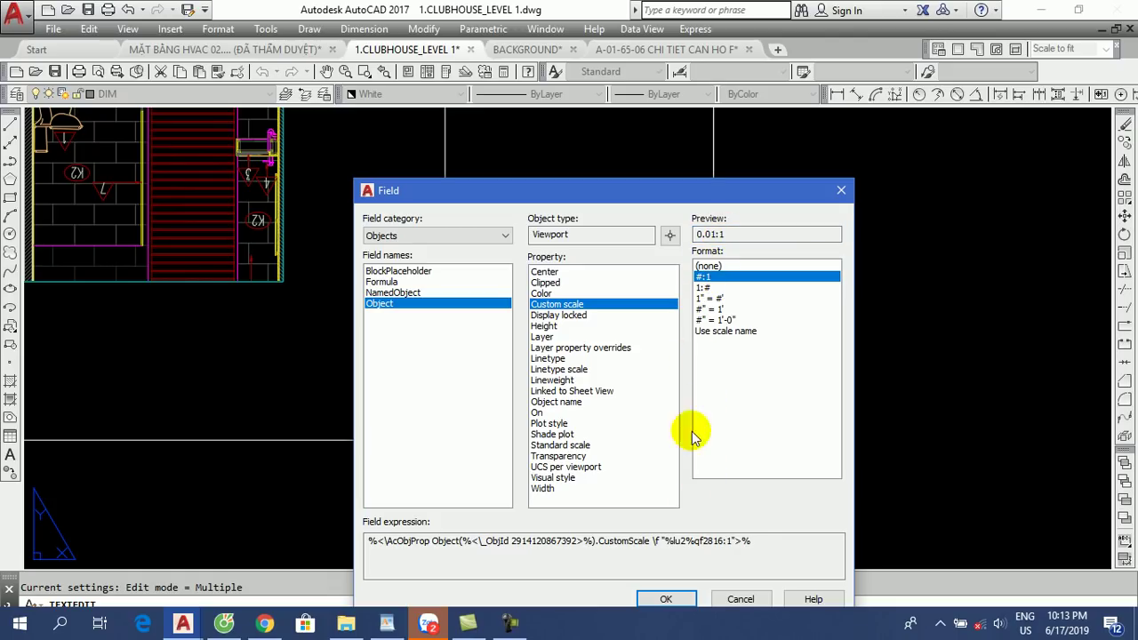
click(702, 287)
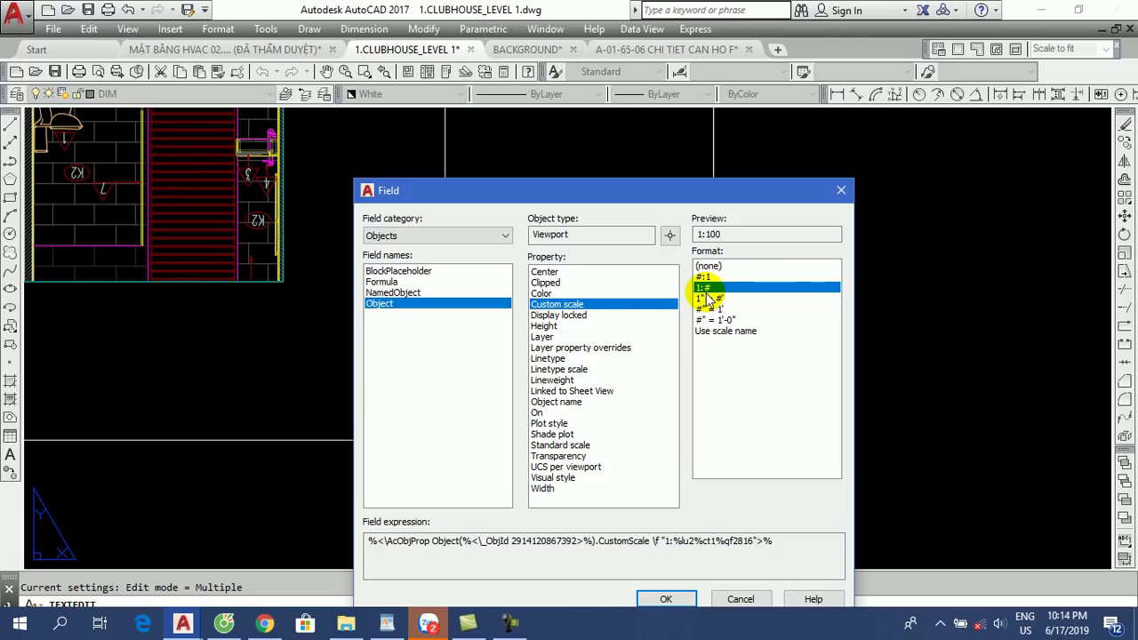
click(665, 598)
Remove the extra '1/' before the field so the label reads TỶ LỆ: 1:100.
click(652, 388)
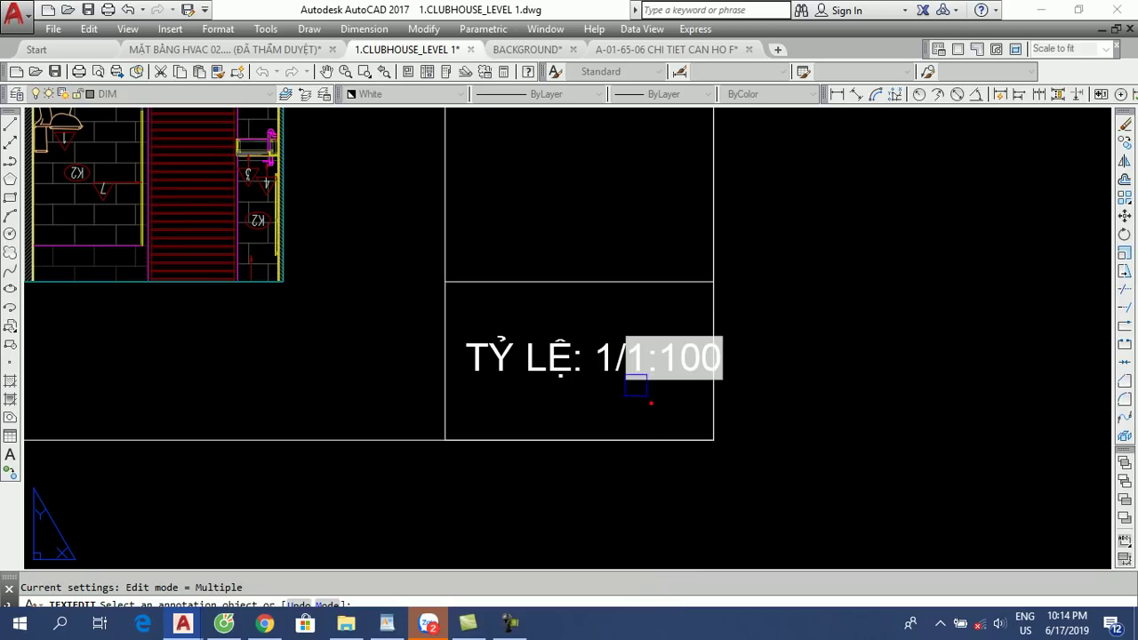
click(626, 358)
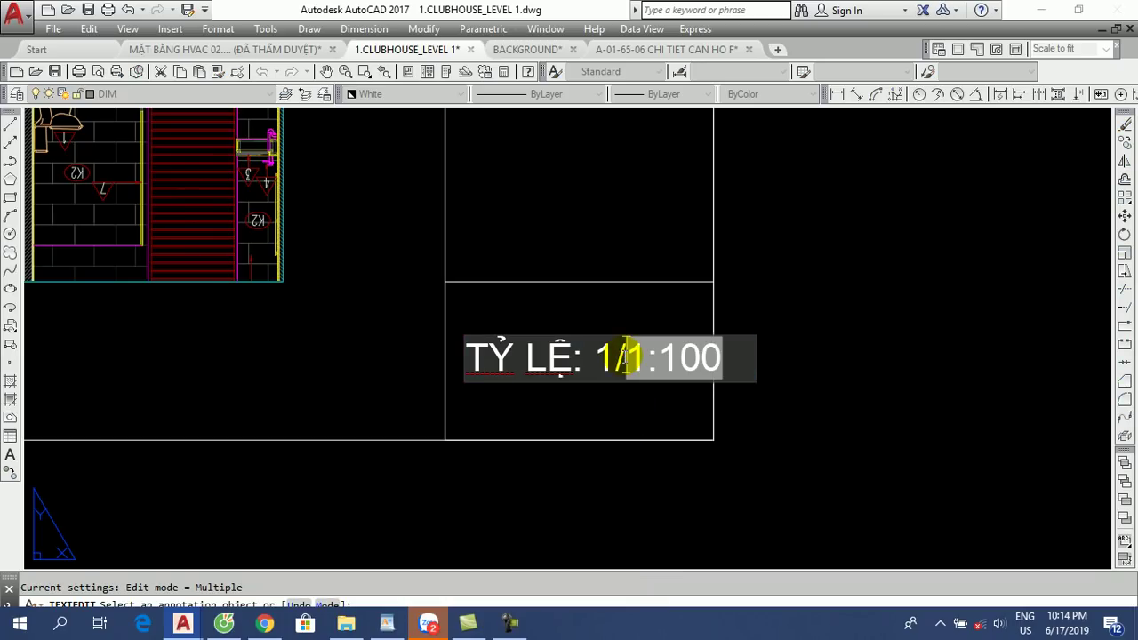
key(BackSpace)
key(BackSpace)
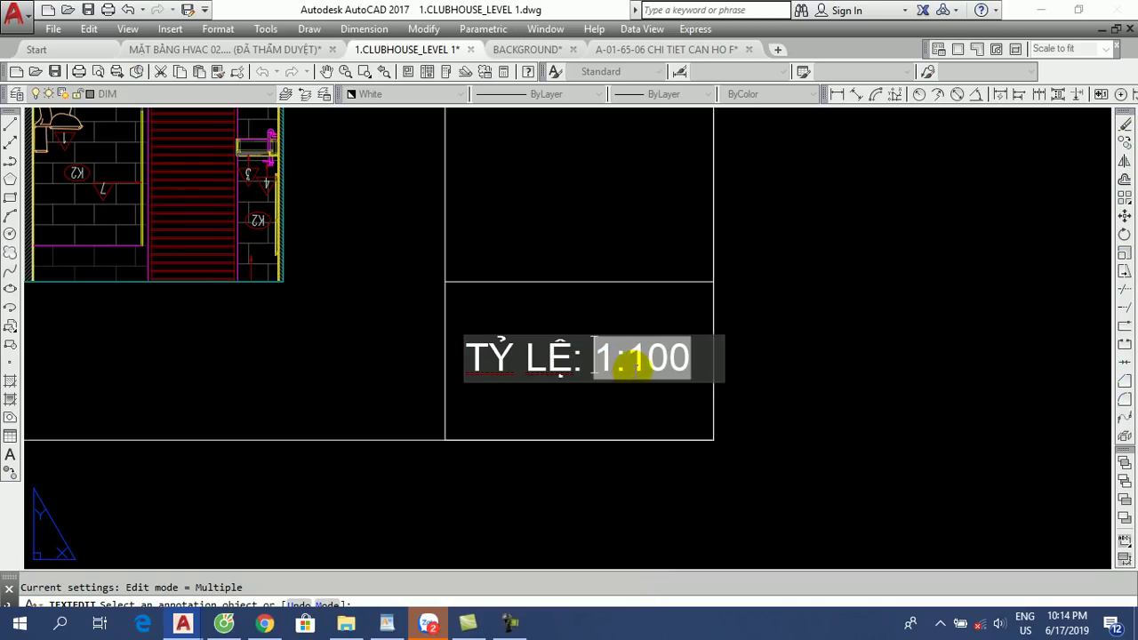
click(615, 444)
scroll(711, 418, down, 3)
scroll(622, 411, down, 3)
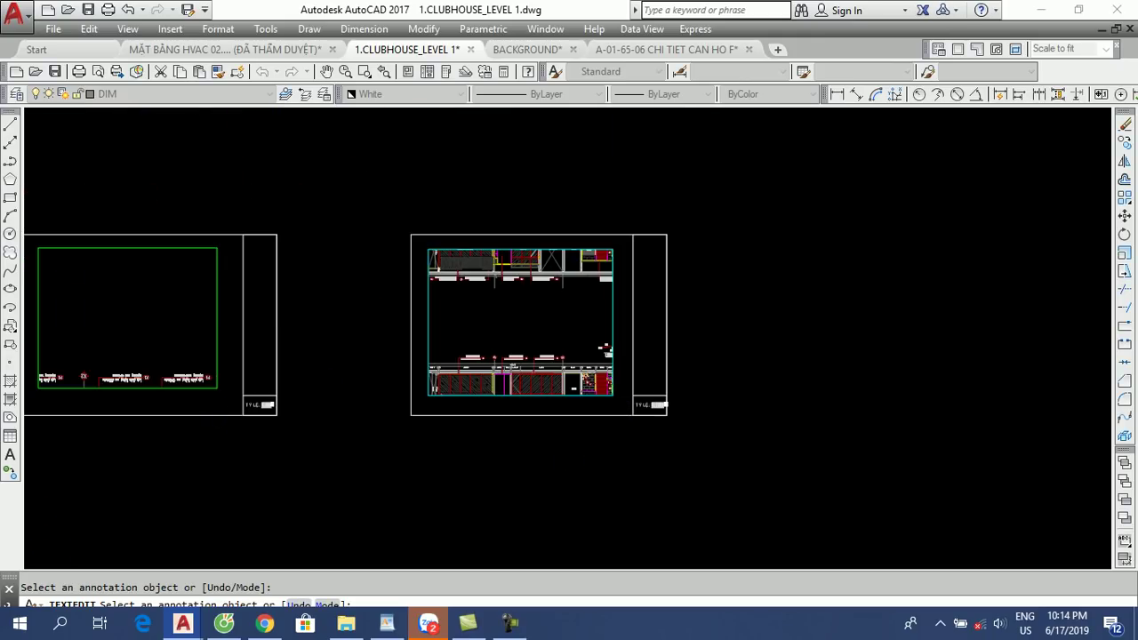
Zoom around to inspect the TỶ LỆ fields, then cancel the text edit with Esc.
scroll(239, 412, up, 8)
scroll(380, 325, down, 8)
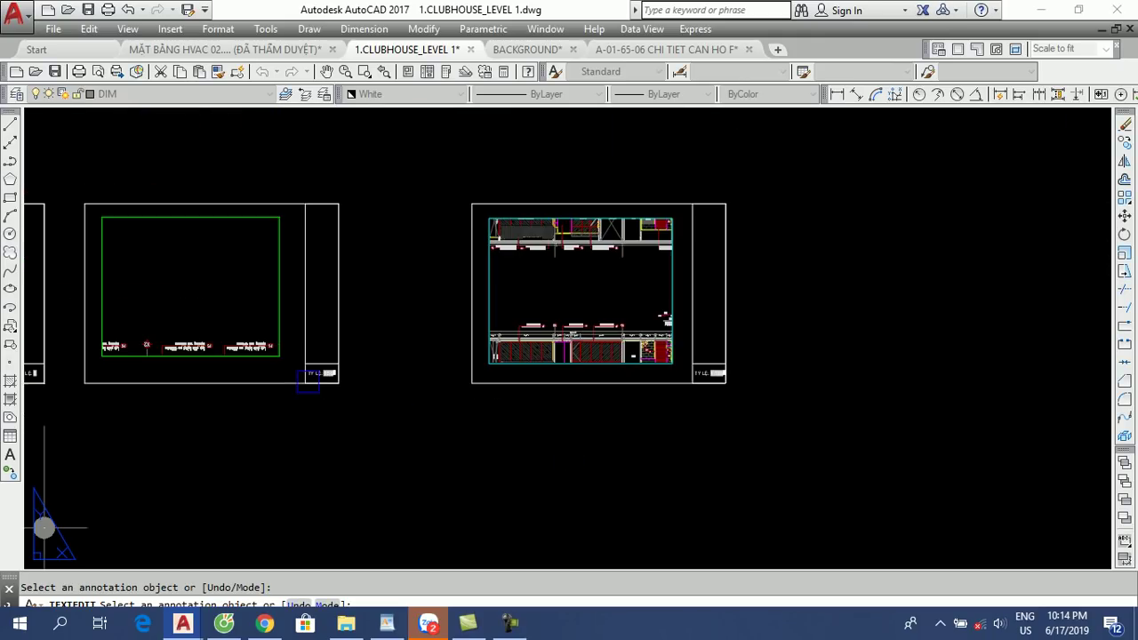
scroll(701, 370, up, 3)
scroll(736, 399, up, 5)
scroll(755, 396, down, 5)
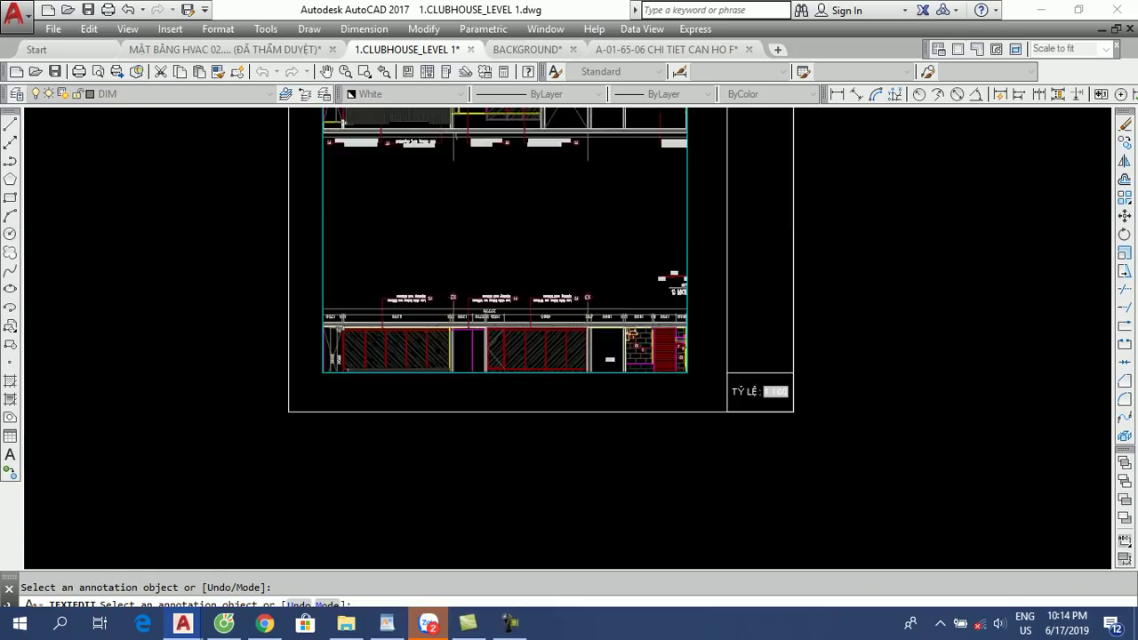
scroll(533, 400, down, 3)
scroll(384, 400, up, 3)
scroll(384, 400, up, 5)
scroll(412, 391, down, 5)
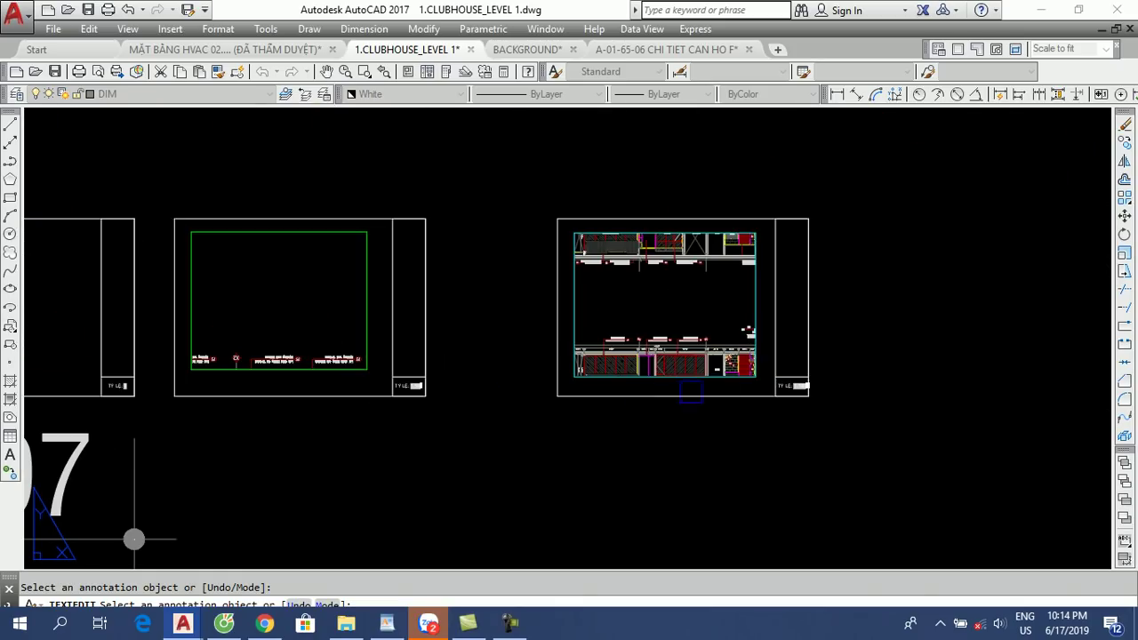
scroll(585, 403, up, 8)
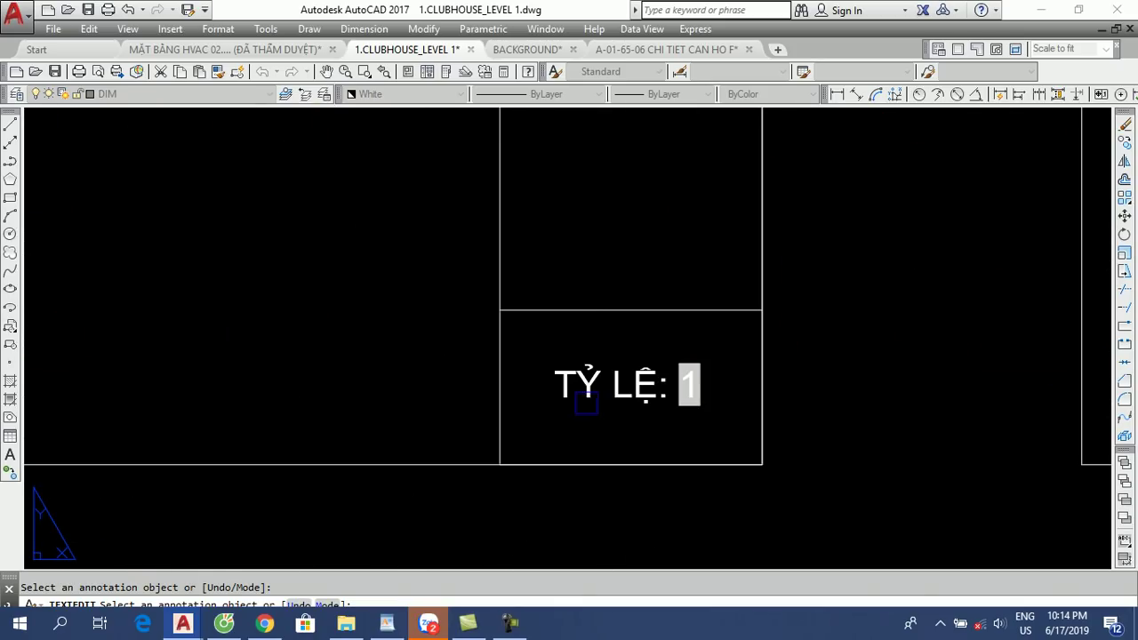
scroll(655, 384, down, 2)
scroll(622, 378, down, 2)
scroll(497, 356, down, 2)
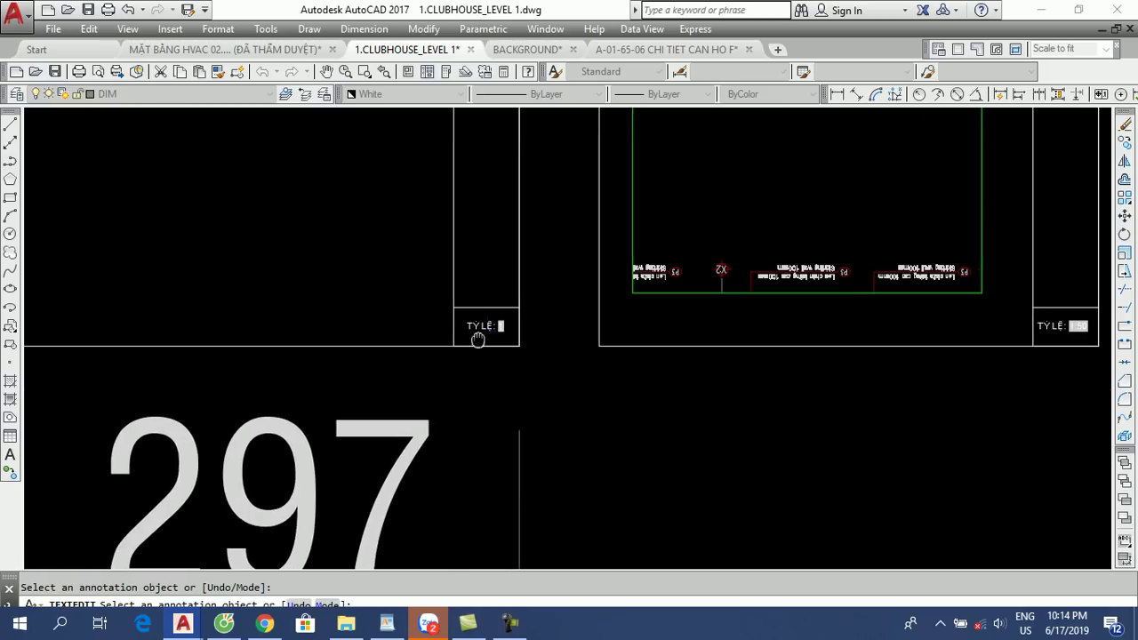
scroll(392, 352, down, 2)
scroll(524, 418, up, 3)
scroll(685, 445, up, 3)
scroll(643, 445, up, 2)
scroll(808, 420, down, 8)
scroll(254, 376, up, 3)
scroll(266, 373, up, 4)
scroll(417, 370, up, 3)
scroll(495, 332, up, 3)
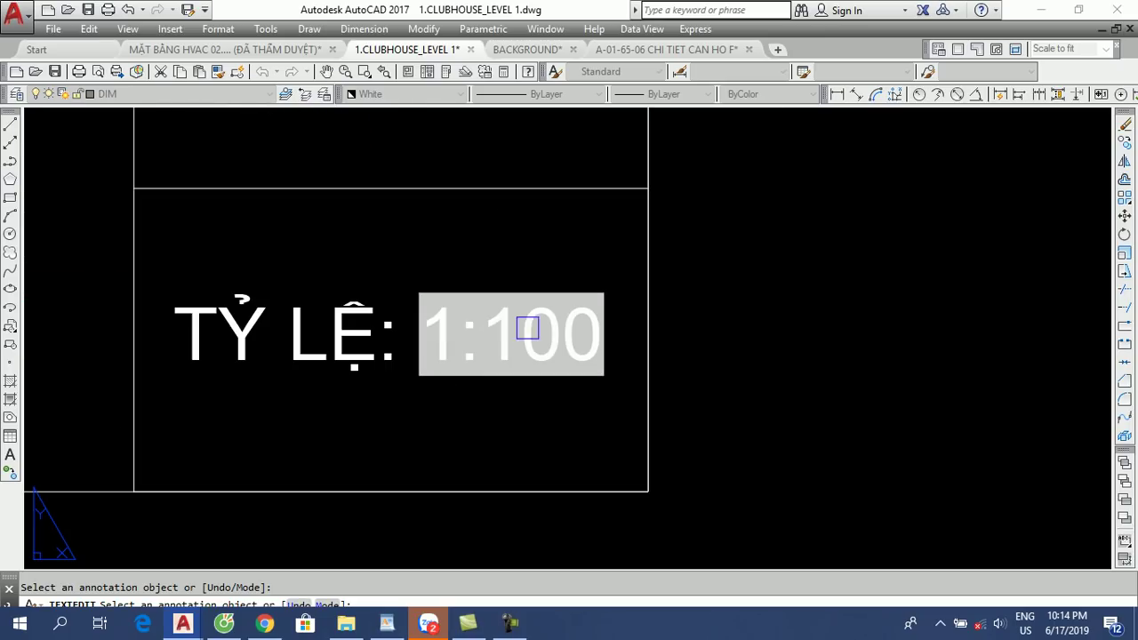
scroll(569, 332, down, 3)
key(Escape)
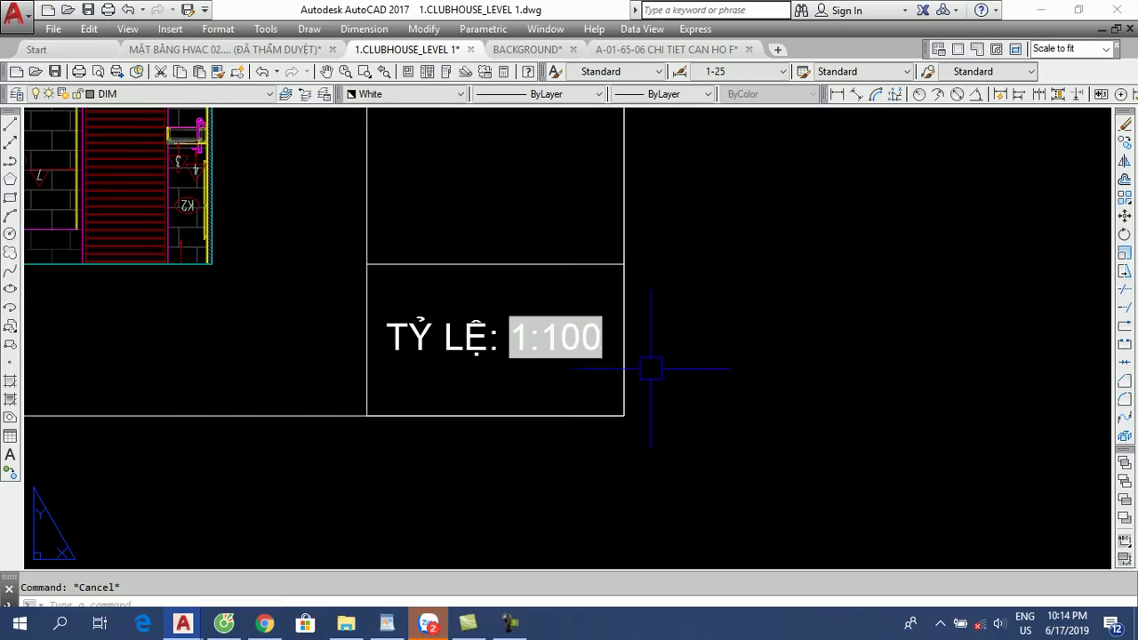
scroll(696, 442, down, 6)
Set the plan viewport's scale to 1/50 and regenerate so the label reads 1:50.
click(573, 222)
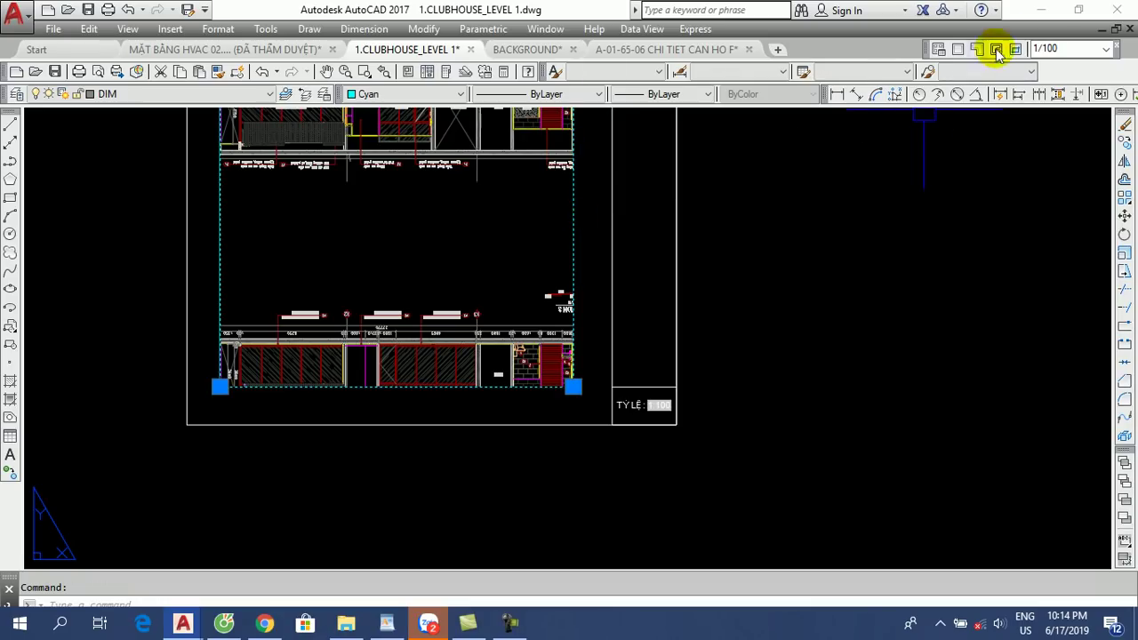
click(1056, 48)
text(1/50)
key(Return)
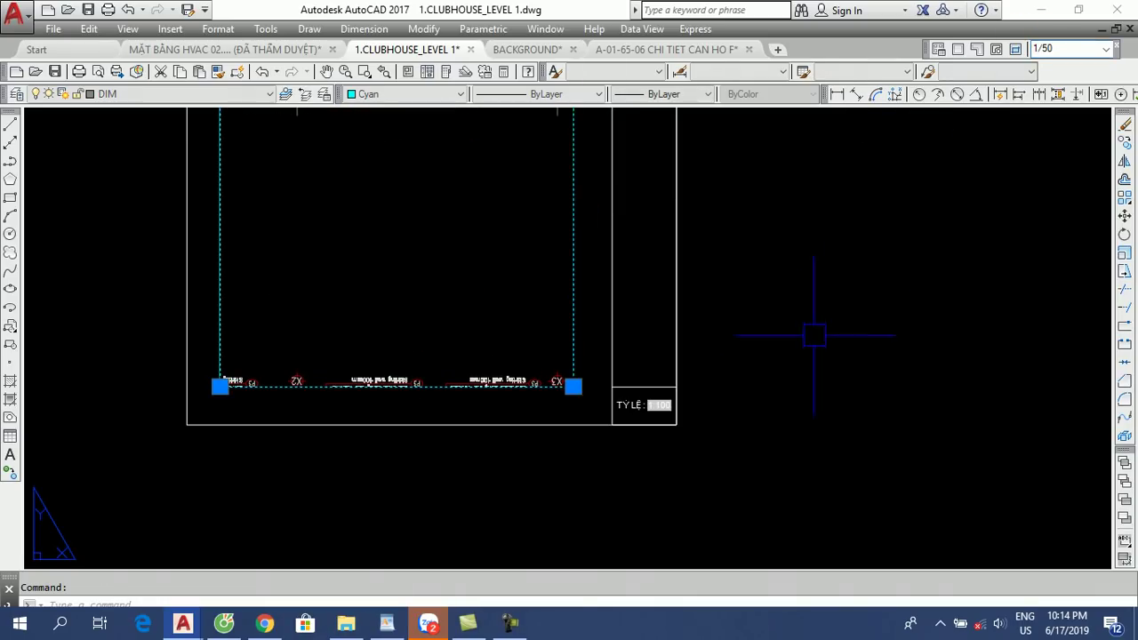
key(Escape)
scroll(647, 392, up, 5)
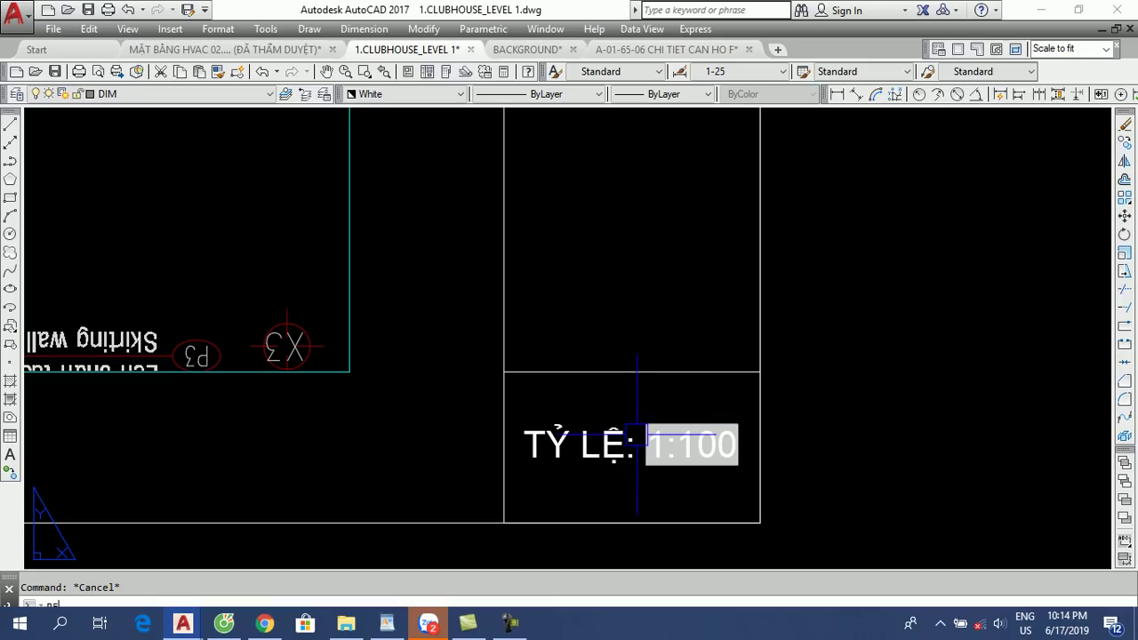
key(Return)
scroll(677, 479, up, 3)
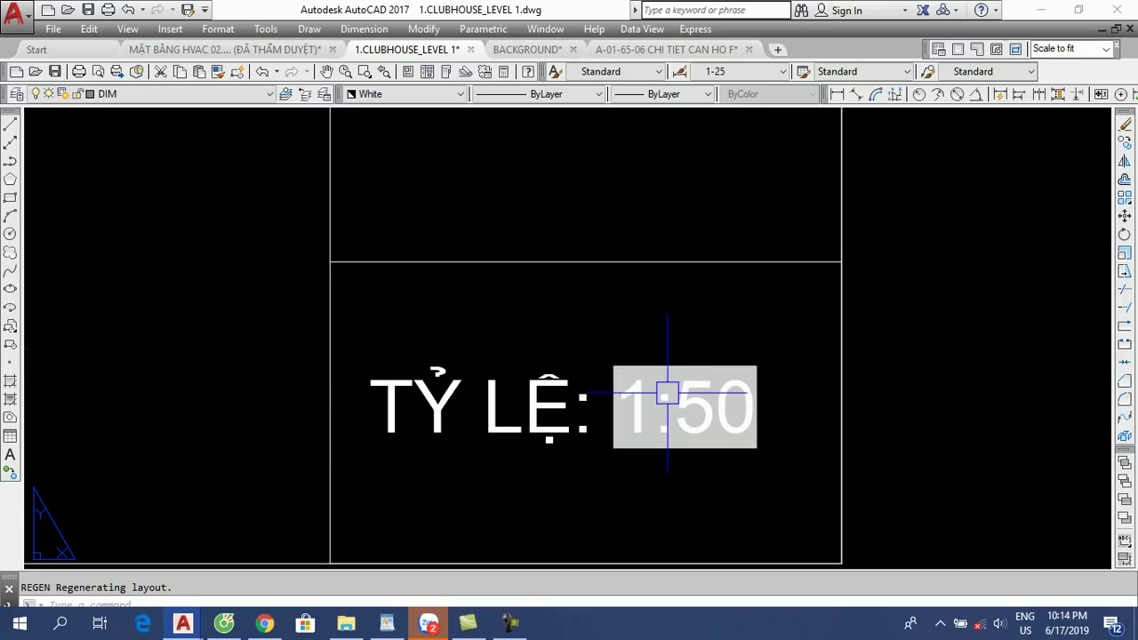
scroll(666, 393, up, 1)
scroll(690, 401, down, 2)
scroll(702, 400, down, 3)
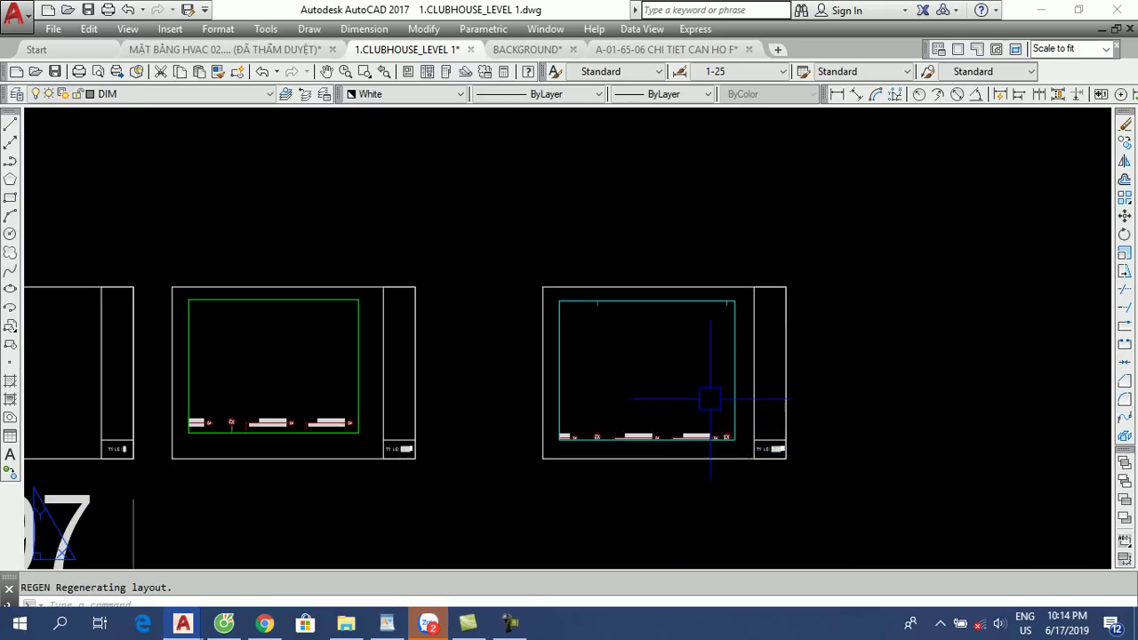
scroll(709, 399, up, 3)
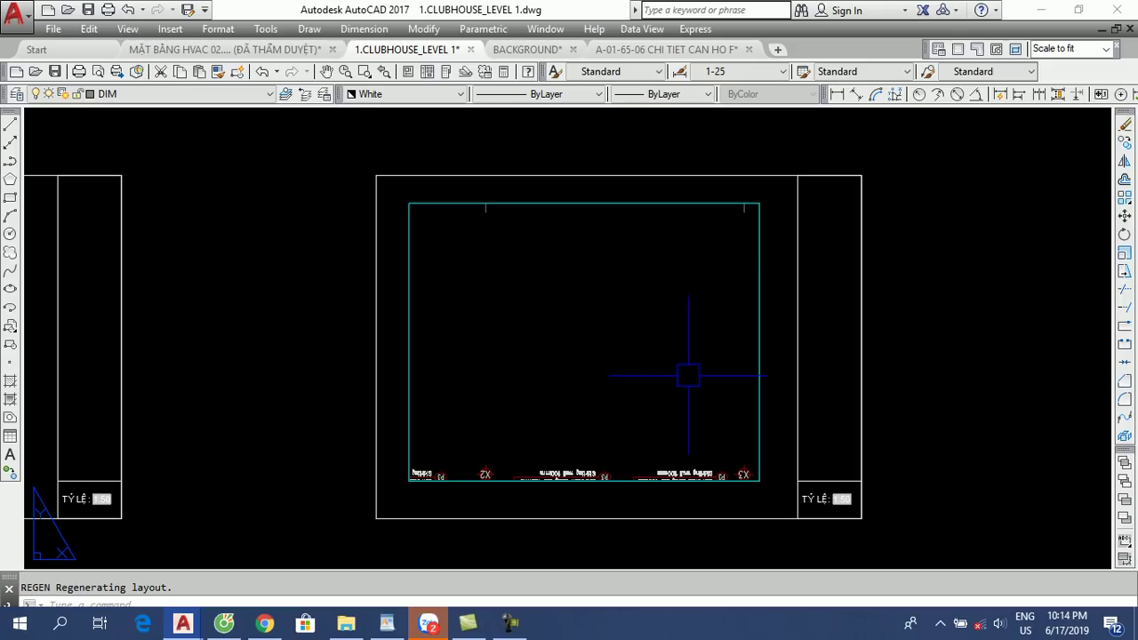
Draw two test lines in empty space beside the sheet.
middle_drag(495, 267, 183, 335)
text(l)
key(Return)
click(628, 346)
click(880, 257)
key(Return)
key(Return)
click(667, 448)
click(987, 451)
key(Return)
middle_drag(486, 495, 483, 397)
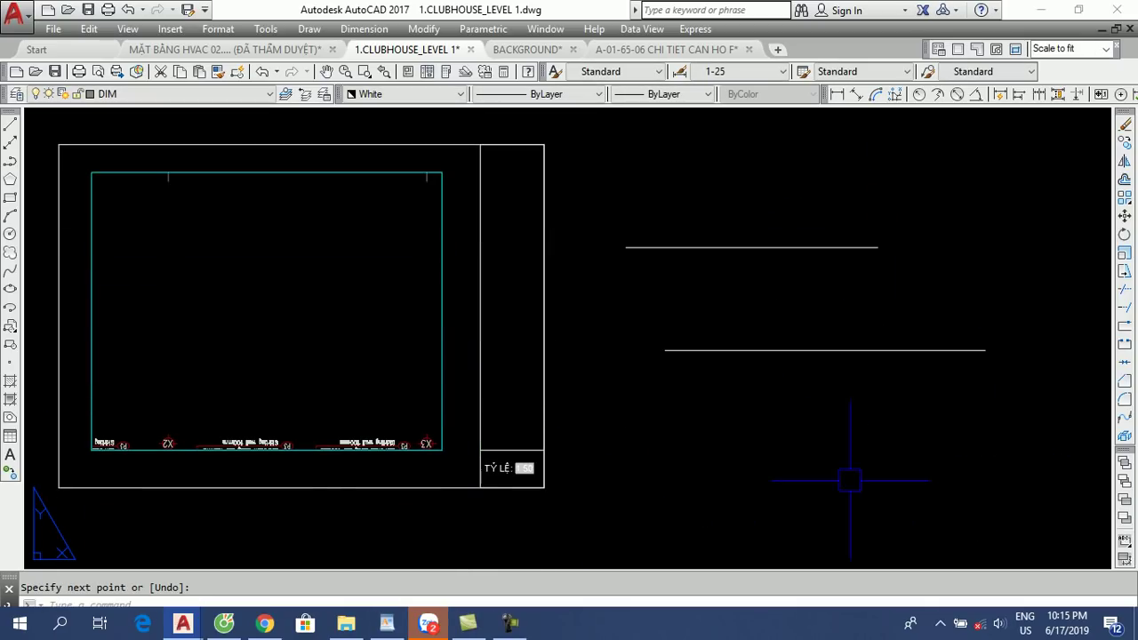
scroll(666, 428, down, 3)
scroll(667, 429, up, 3)
Draw three test rectangles next to the lines.
text(rec)
key(Return)
click(686, 479)
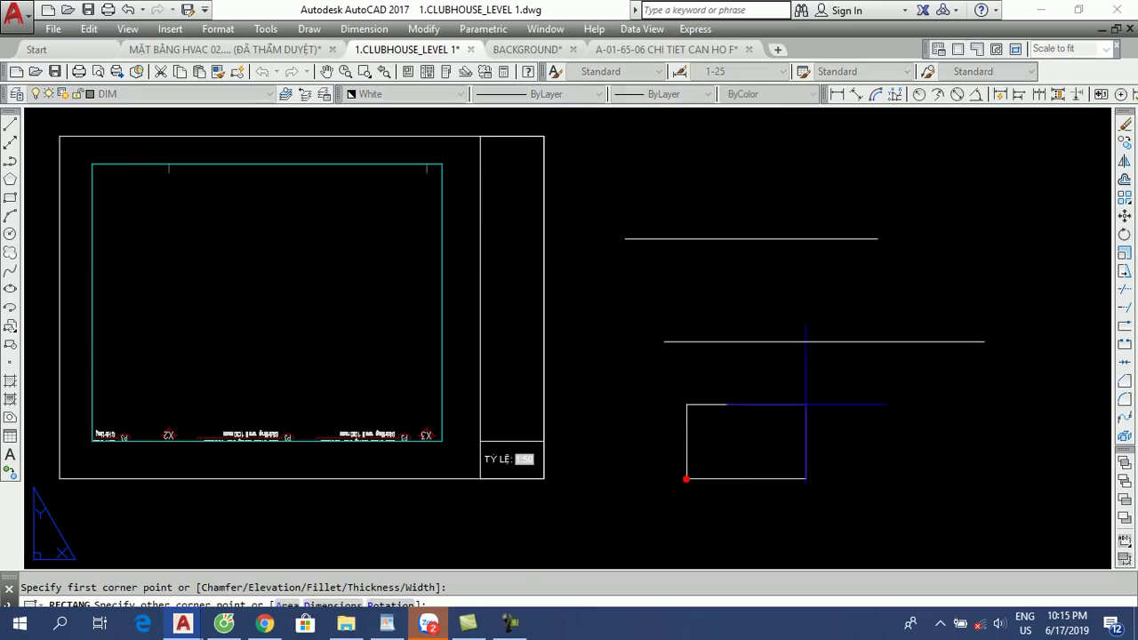
click(819, 395)
key(Return)
middle_drag(876, 406, 598, 407)
click(666, 481)
click(776, 408)
key(Return)
click(871, 451)
click(1036, 343)
middle_drag(562, 428, 565, 264)
scroll(444, 264, up, 3)
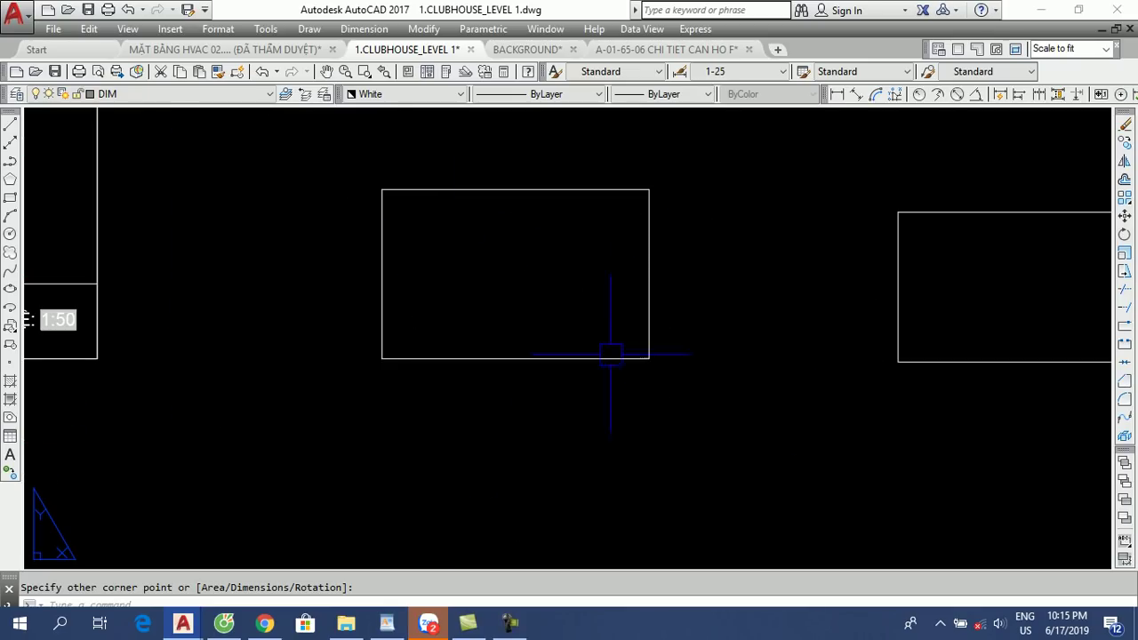
scroll(533, 253, down, 3)
scroll(538, 253, down, 3)
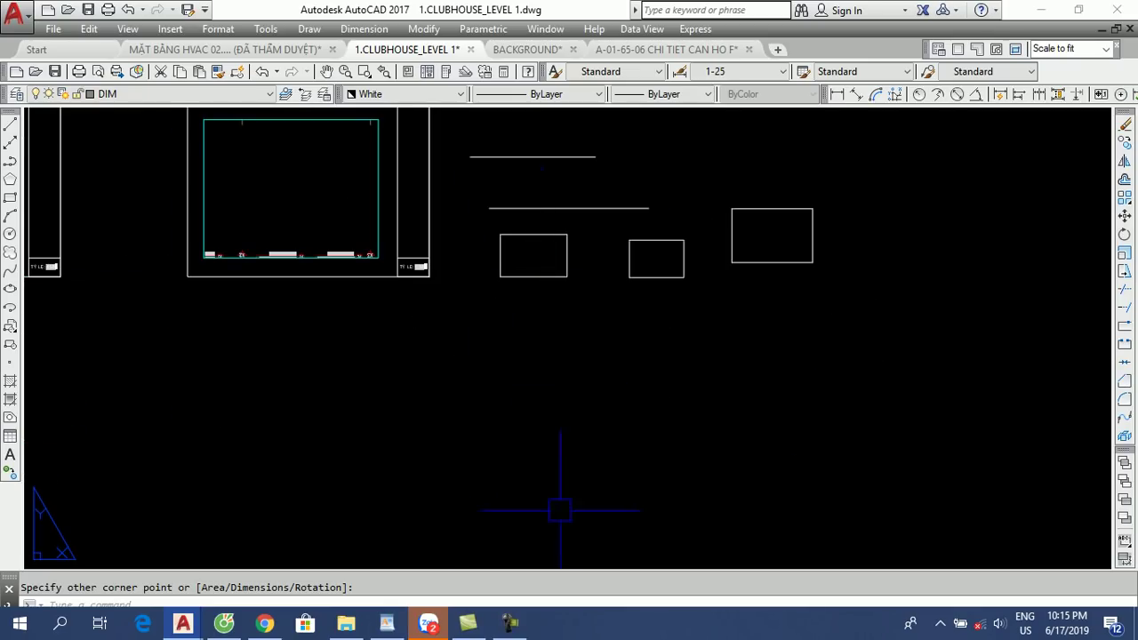
middle_drag(538, 268, 626, 376)
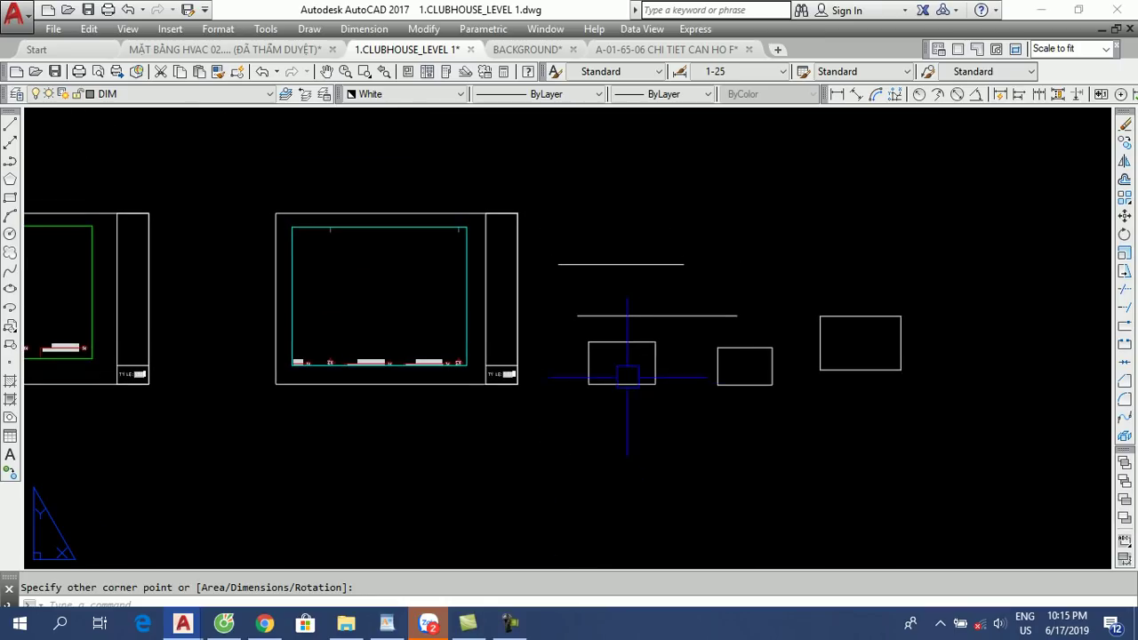
middle_drag(543, 353, 655, 361)
key(Escape)
Erase the test lines and rectangles with a crossing window, then switch to BACKGROUND.dwg.
click(1031, 442)
click(632, 249)
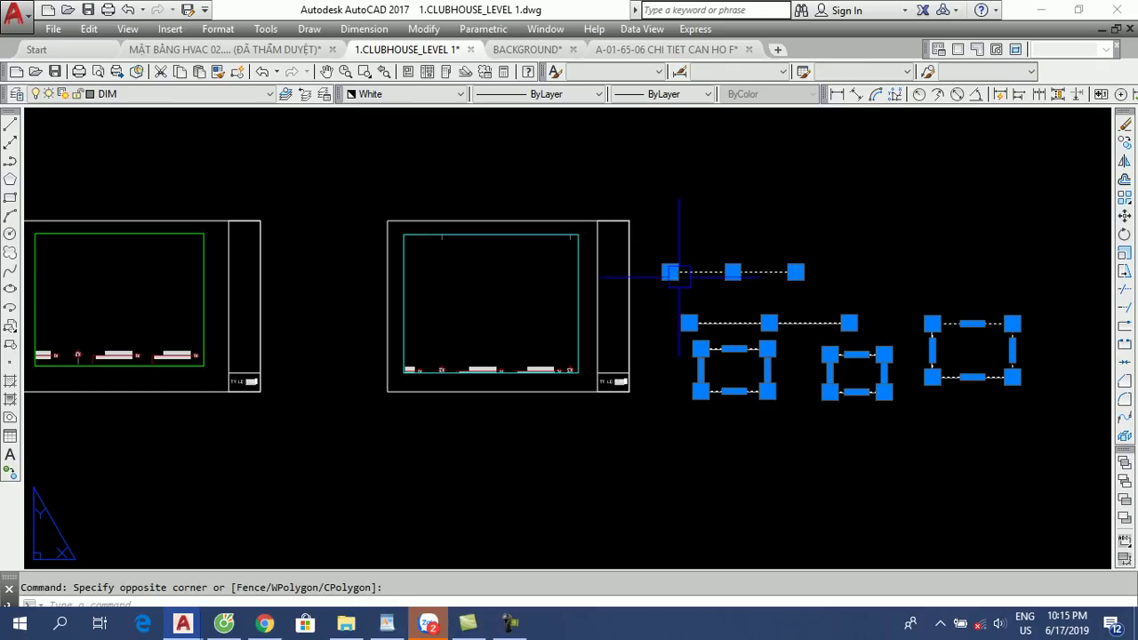
text(e)
key(Return)
middle_drag(437, 326, 749, 387)
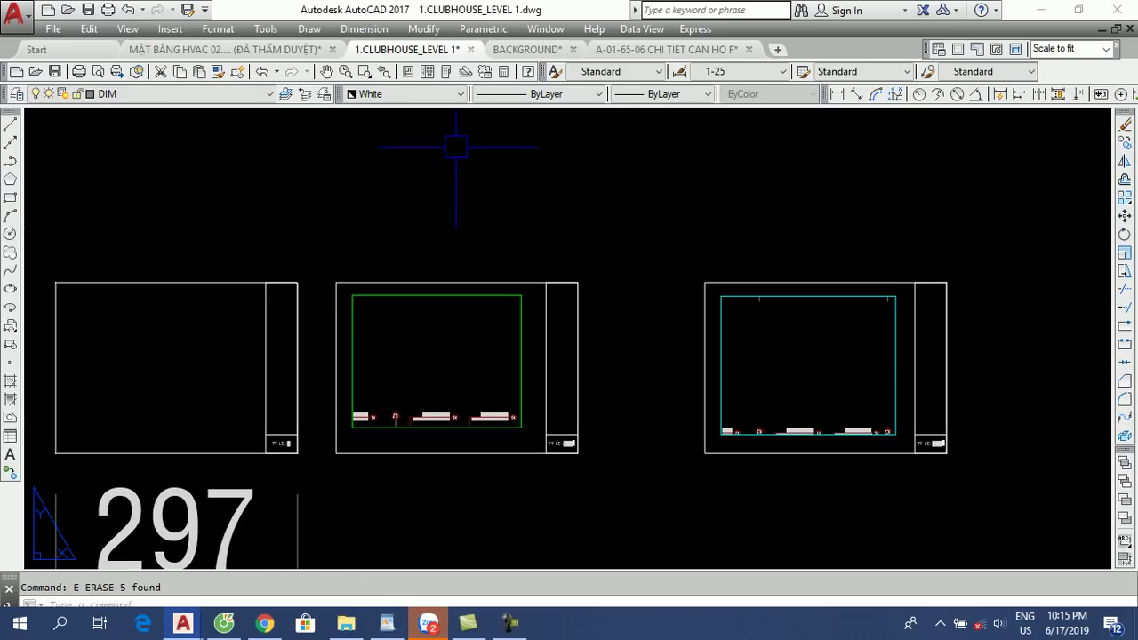
click(527, 49)
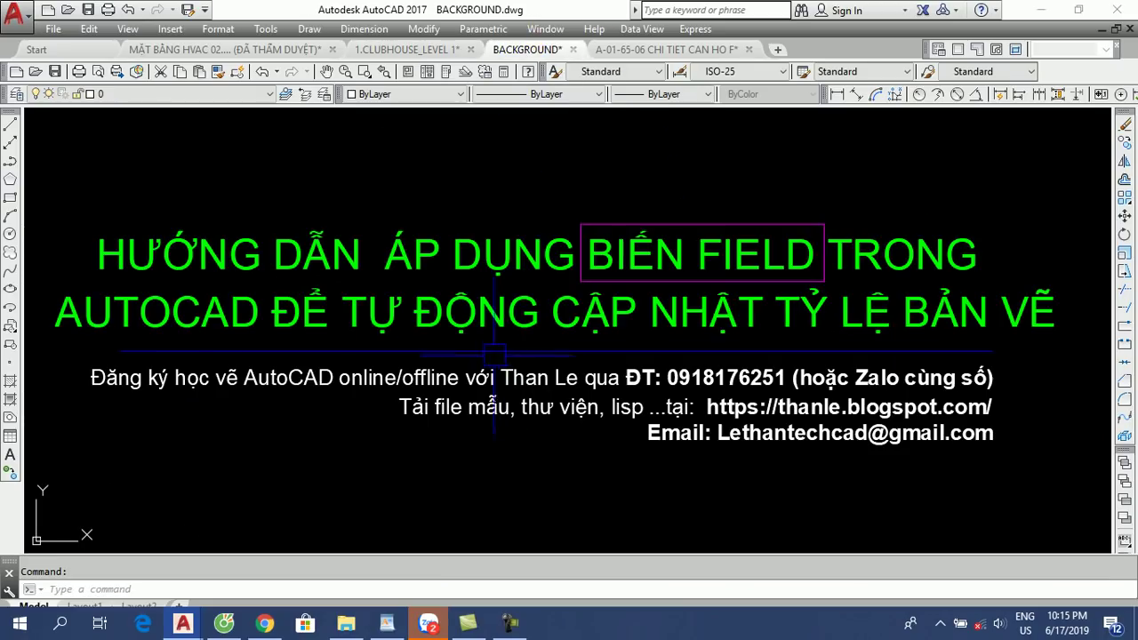